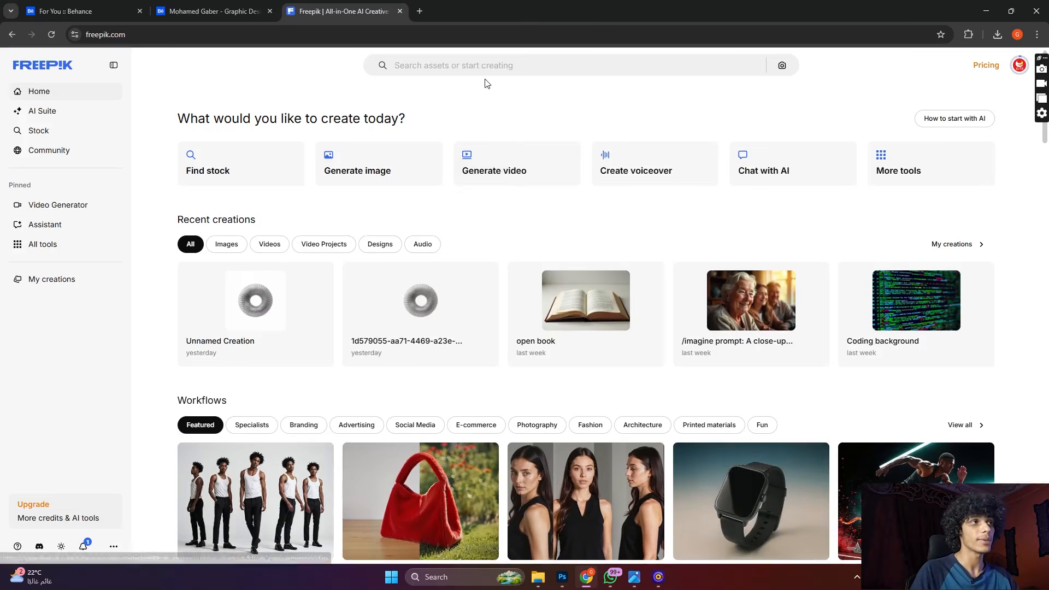
- Search Freepik for "man reactions"
click(496, 58)
text(m)
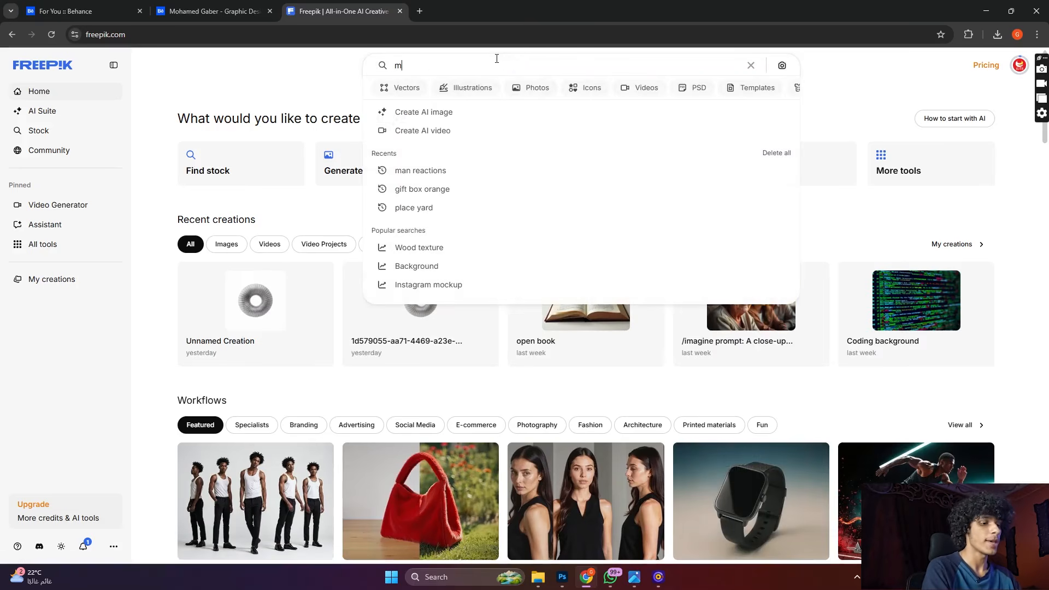
text(an reactions)
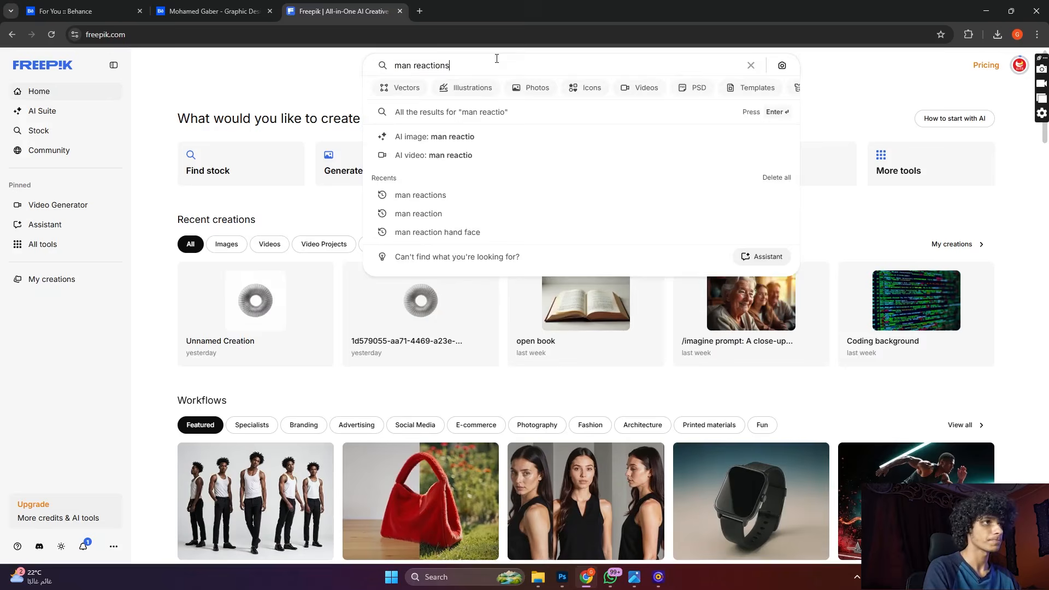
key(Return)
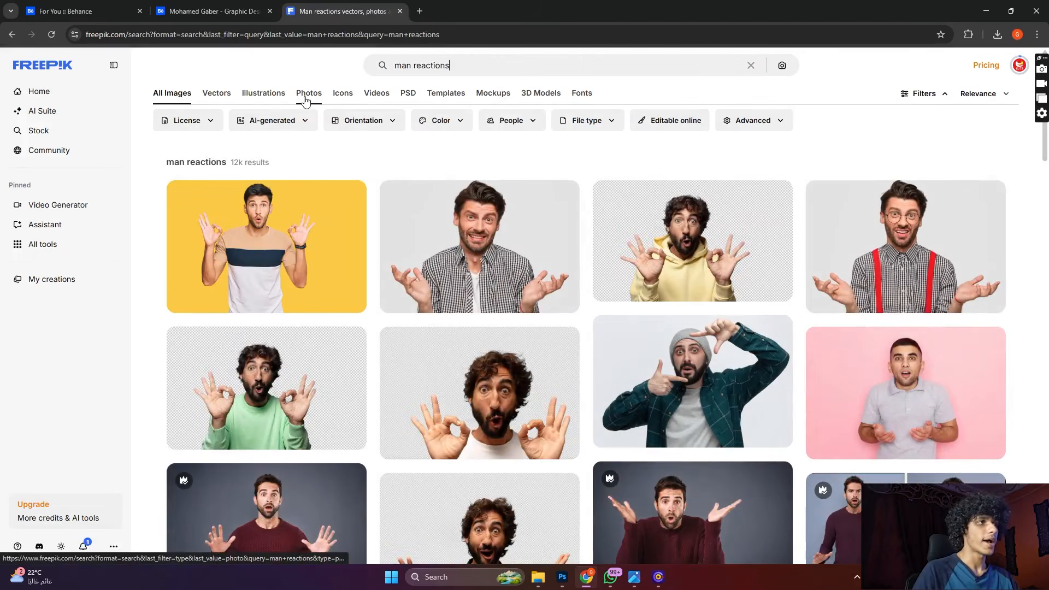
- Limit the "man reactions" results to photos with the Premium license
click(307, 98)
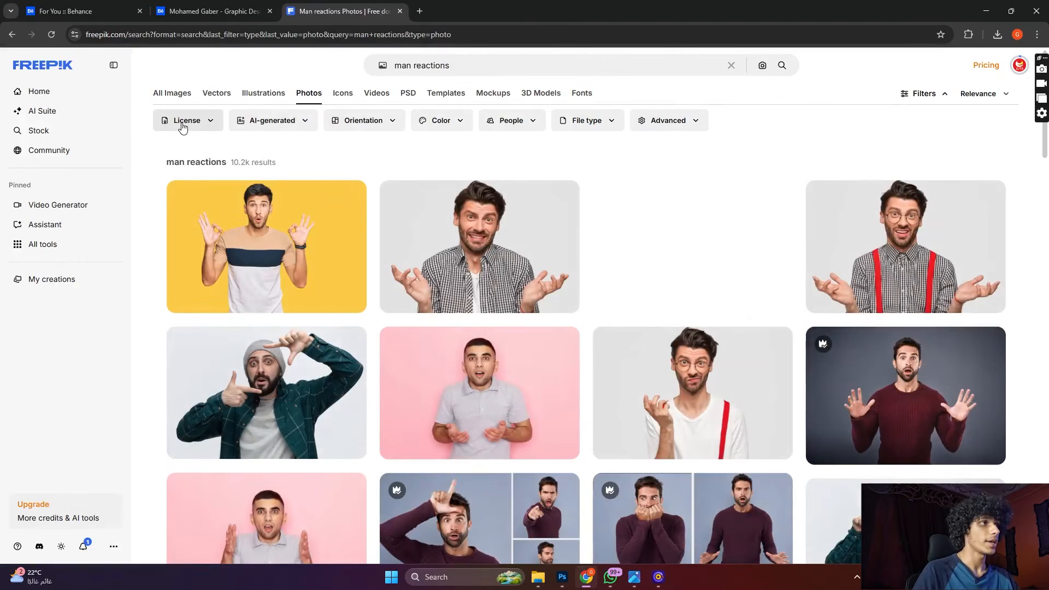
click(183, 123)
click(181, 170)
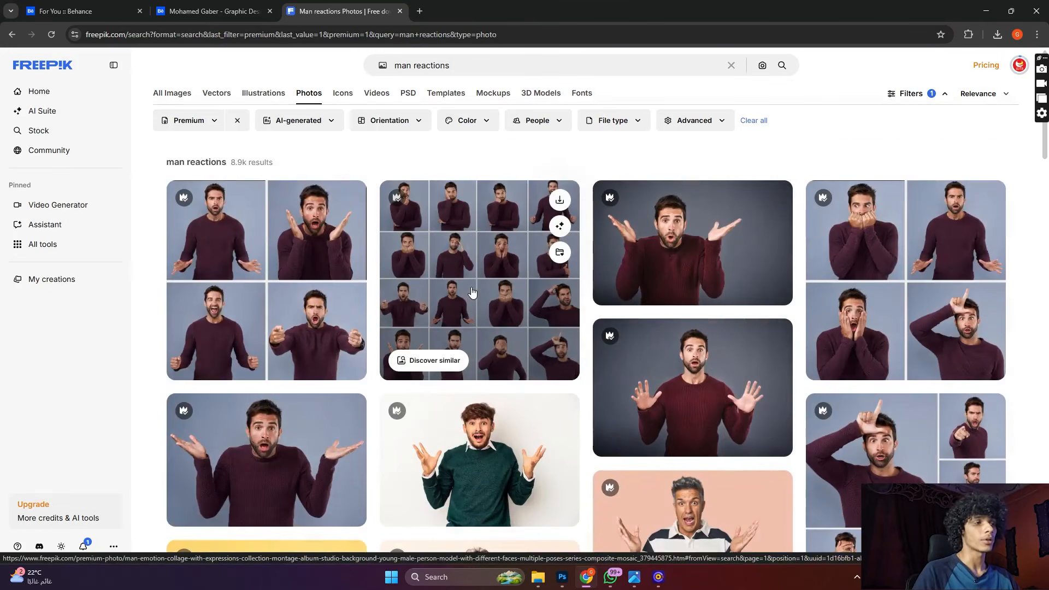
scroll(475, 298, down, 2)
scroll(492, 341, up, 1)
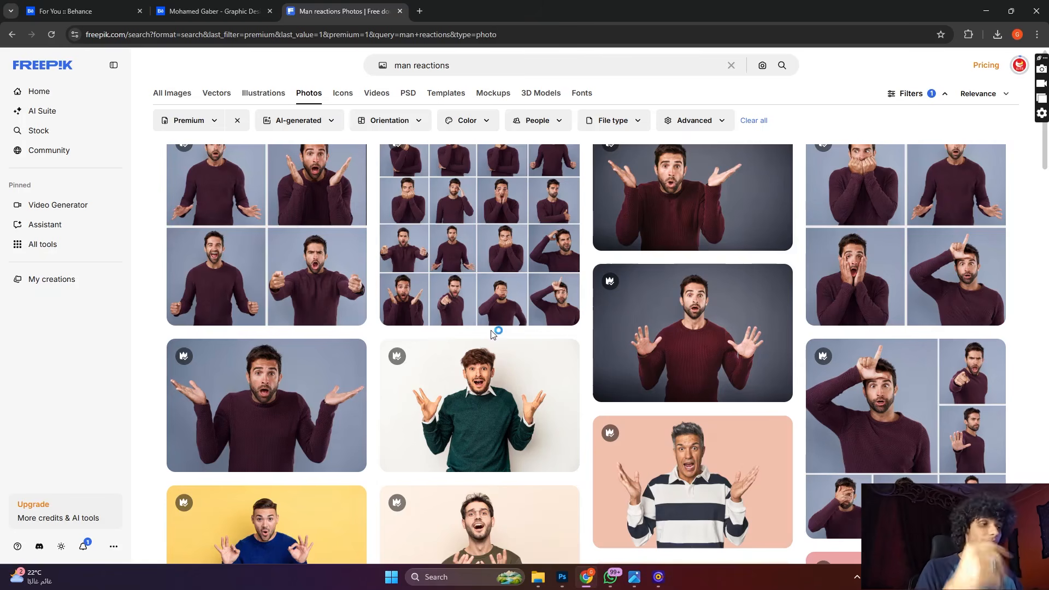
- Switch to Photoshop and view the IMG_7966.jpg portrait of the man with glasses
click(562, 577)
scroll(454, 232, up, 1)
scroll(377, 163, down, 2)
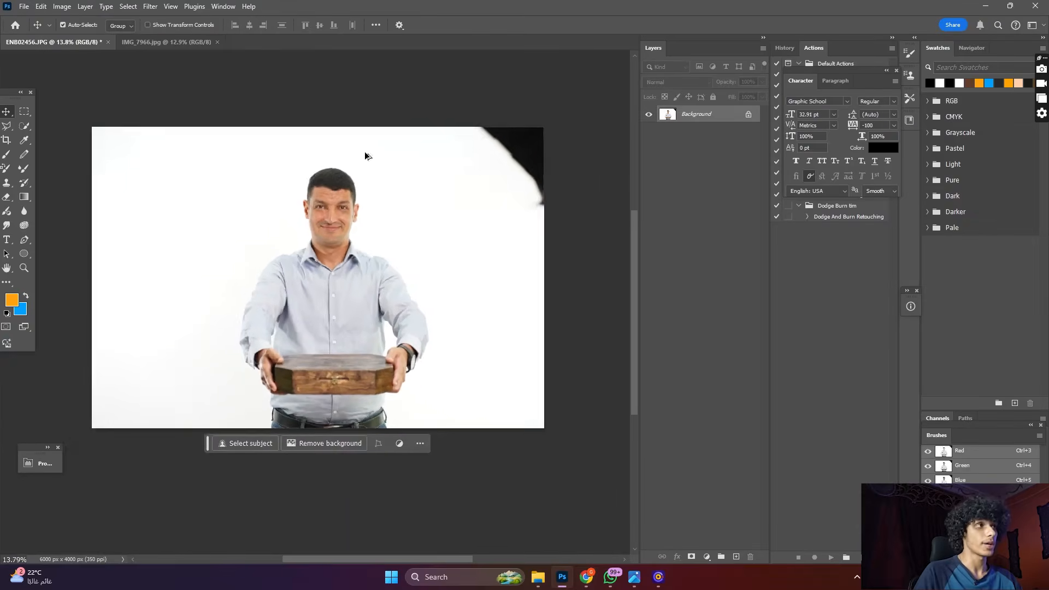
scroll(349, 142, up, 2)
click(158, 42)
scroll(351, 234, up, 2)
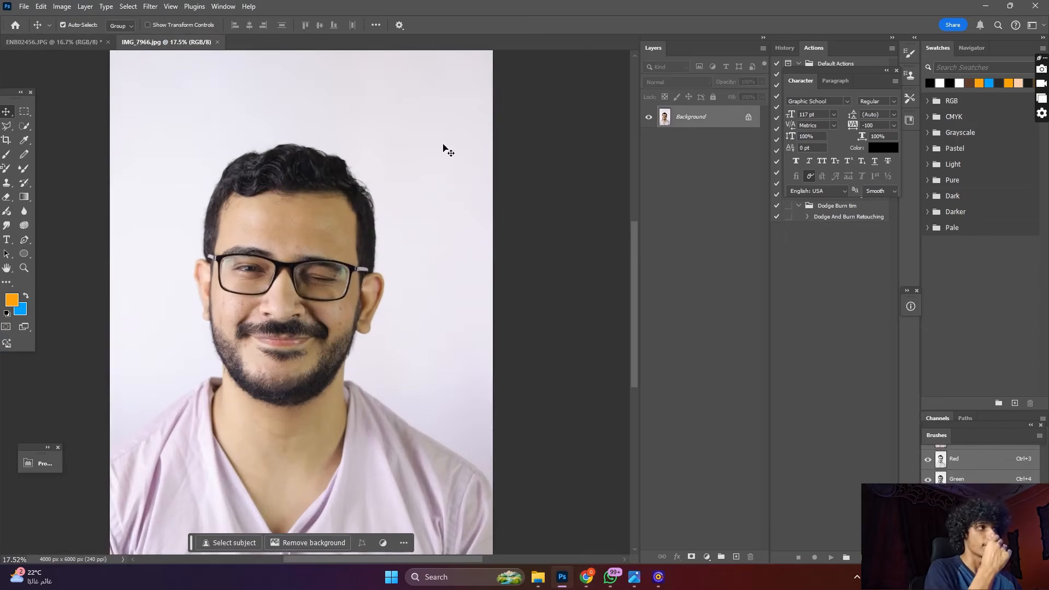
- Examine the face, neck and shirt in the open photo of the man holding a wooden box
click(53, 42)
scroll(253, 178, up, 4)
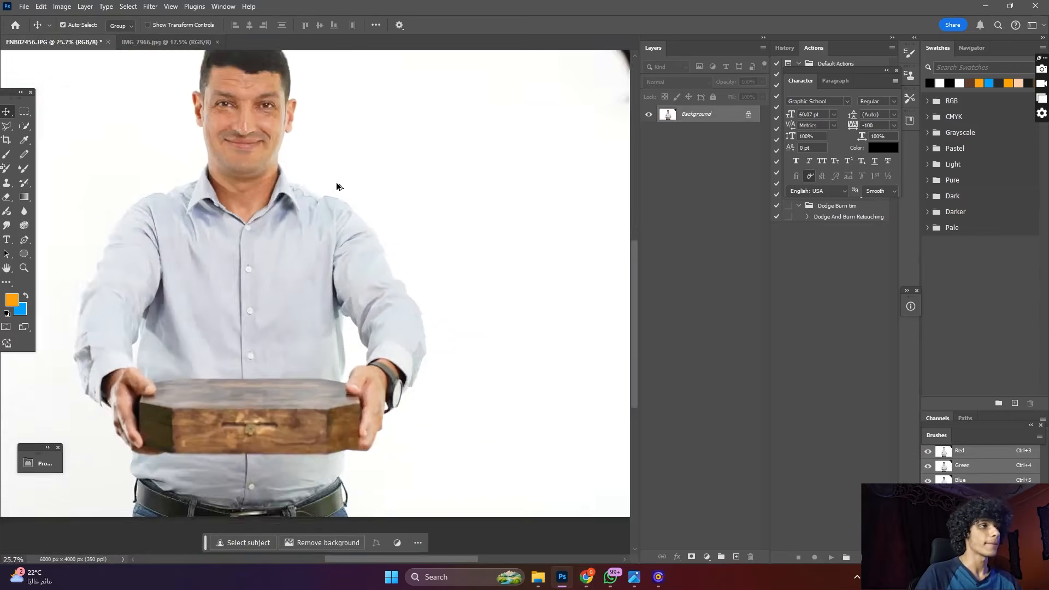
scroll(295, 208, down, 3)
scroll(292, 223, up, 2)
scroll(286, 219, down, 1)
scroll(283, 218, up, 1)
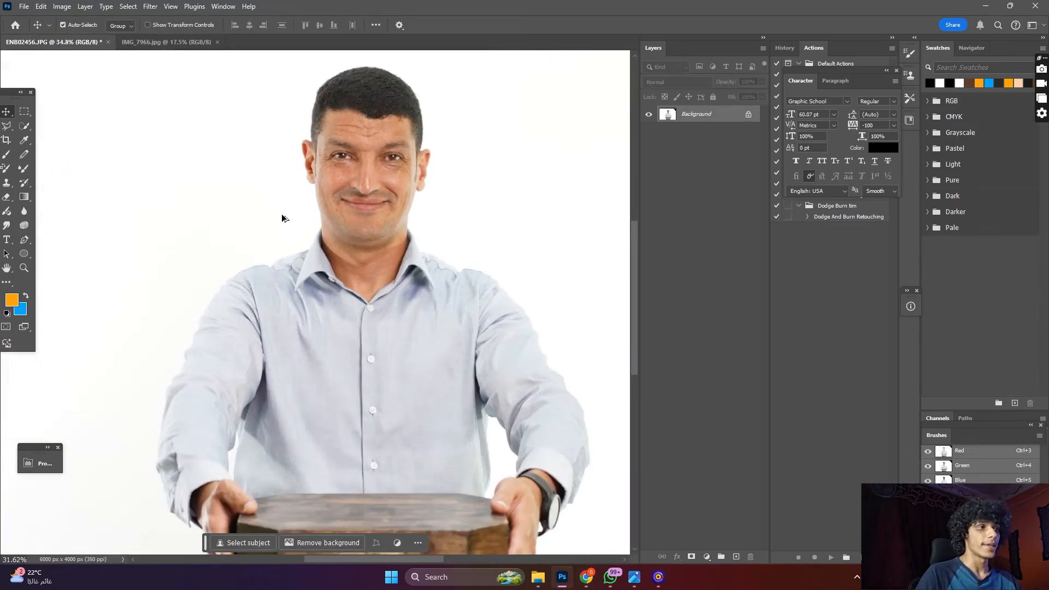
scroll(419, 426, down, 1)
scroll(419, 429, down, 1)
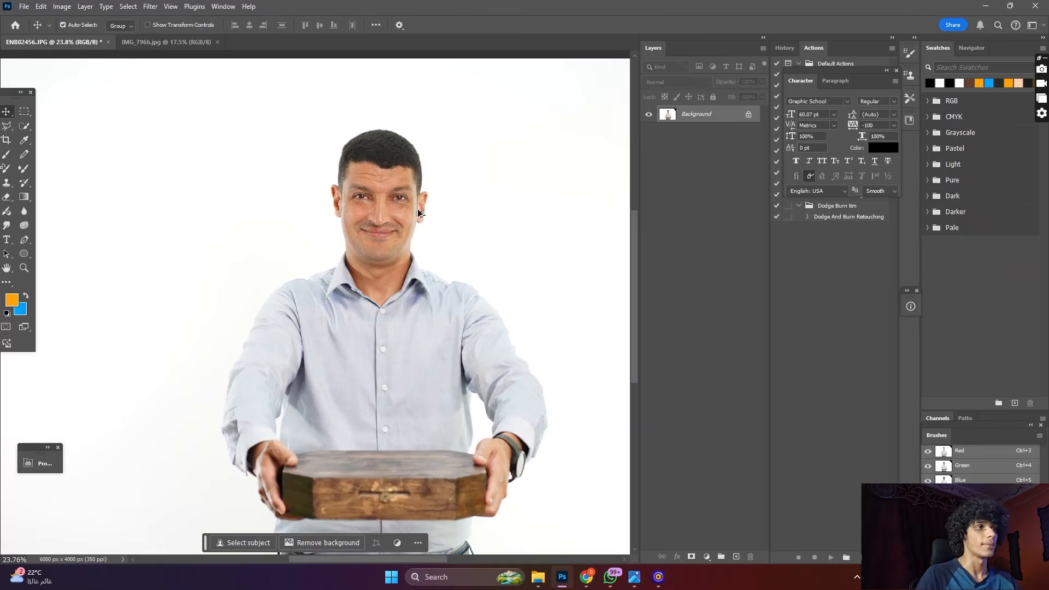
scroll(395, 322, up, 2)
scroll(386, 273, up, 2)
scroll(382, 280, up, 2)
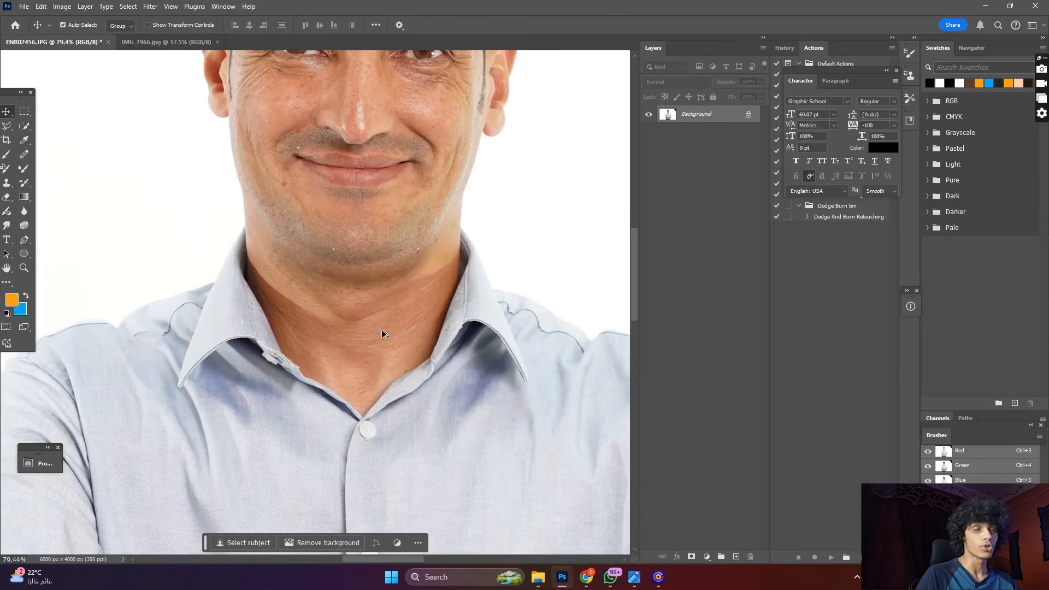
scroll(391, 275, down, 2)
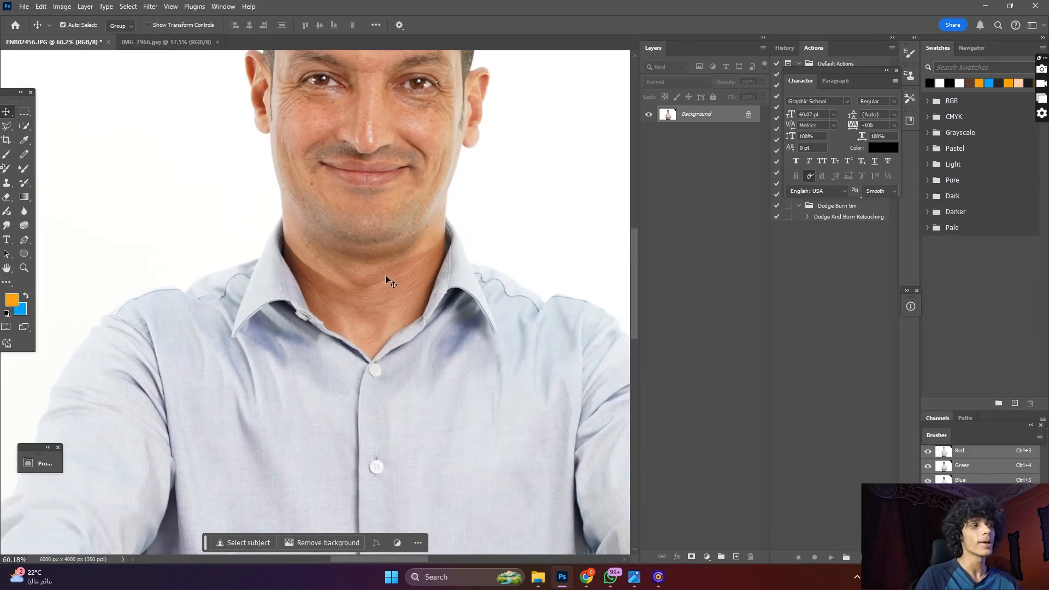
scroll(408, 247, up, 1)
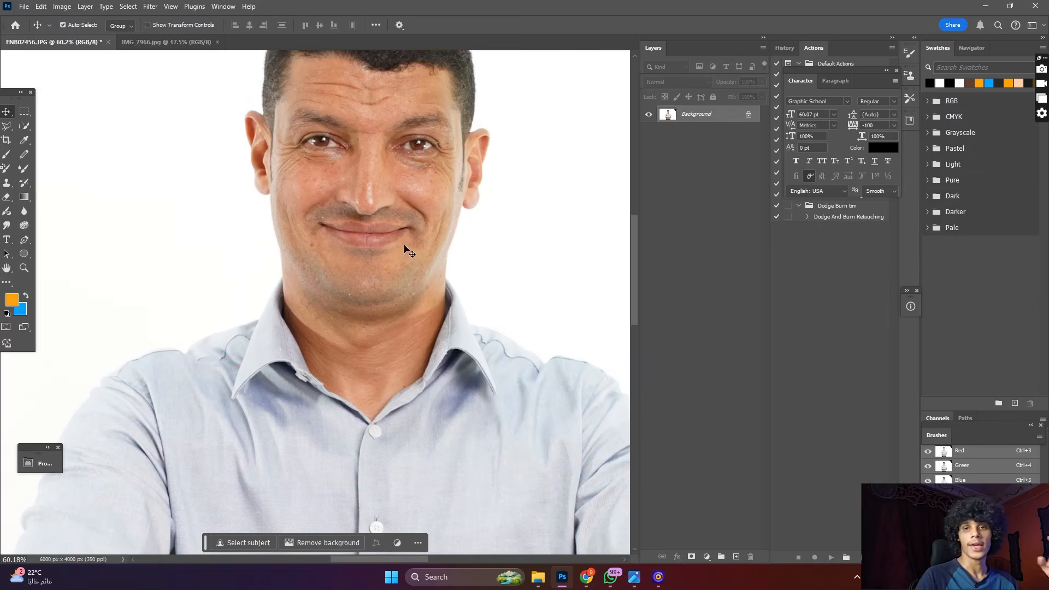
scroll(405, 246, down, 2)
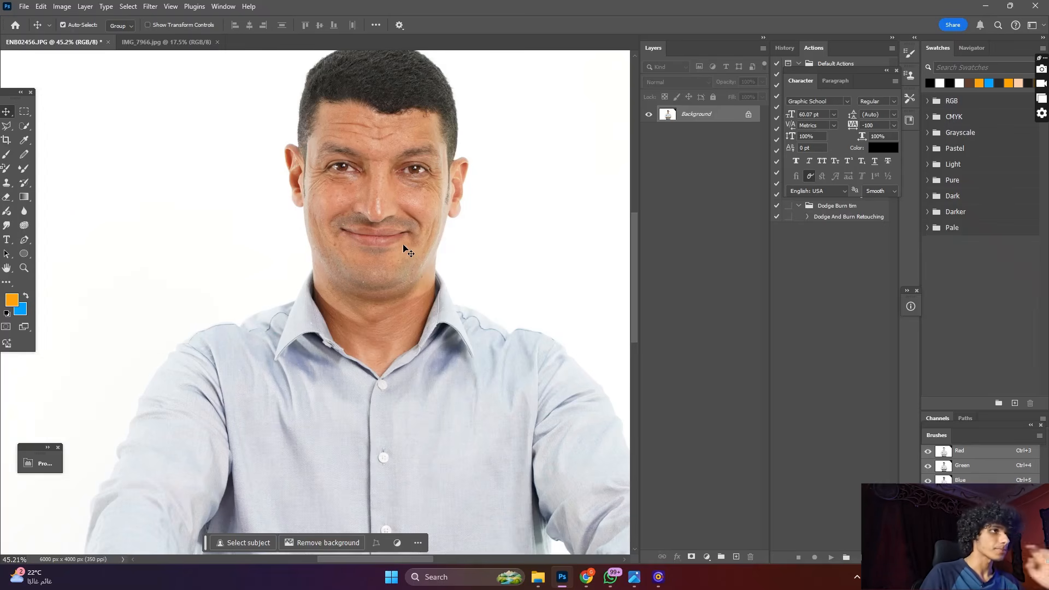
scroll(402, 276, down, 2)
scroll(424, 367, down, 1)
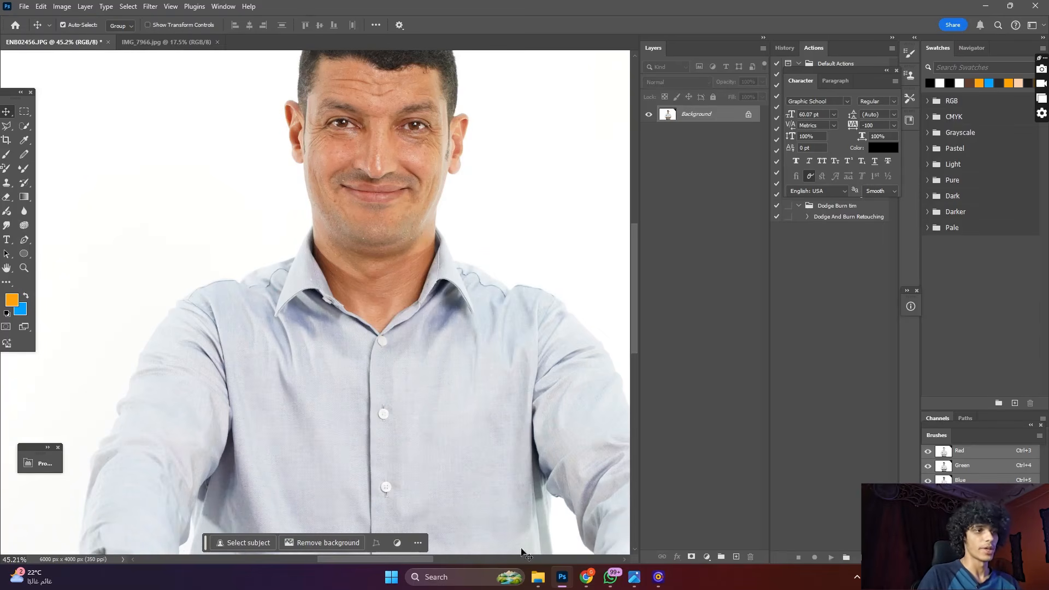
- Switch back to Freepik and look through the first page of premium "man reactions" photos
click(586, 577)
scroll(493, 315, up, 1)
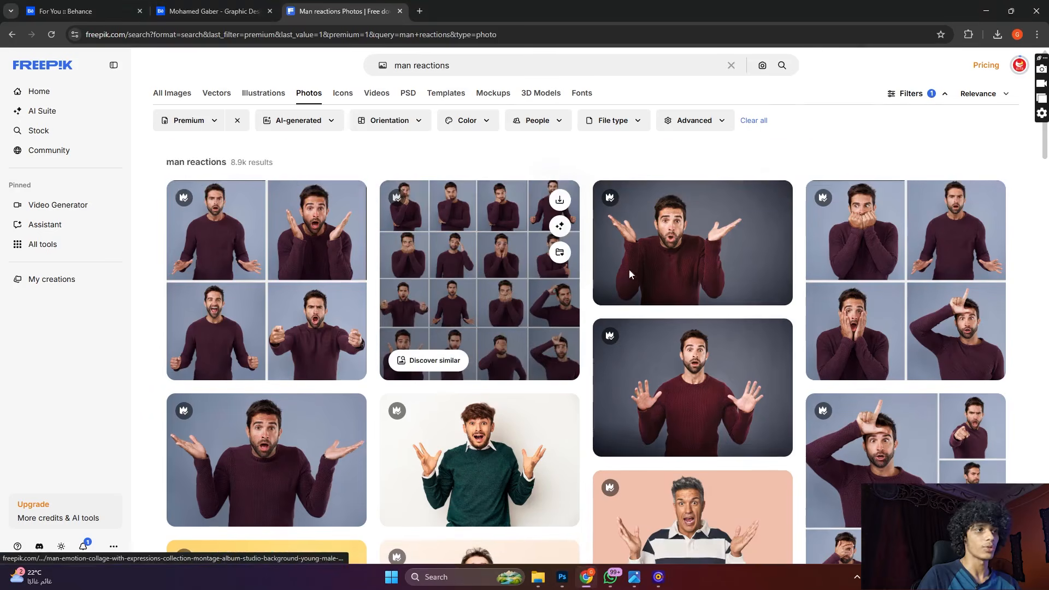
scroll(546, 339, down, 4)
scroll(743, 268, down, 3)
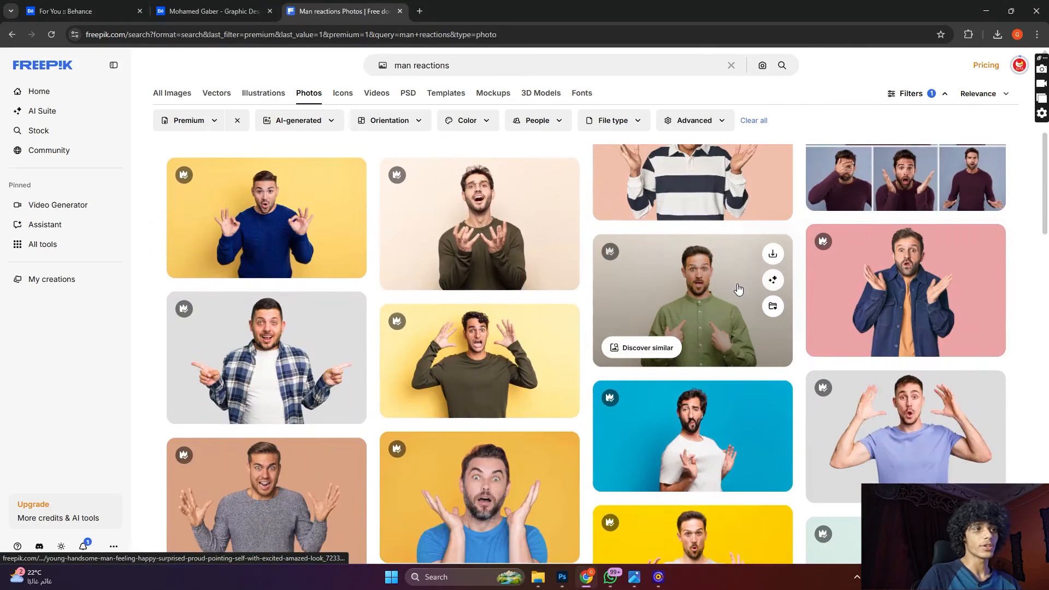
scroll(735, 287, down, 5)
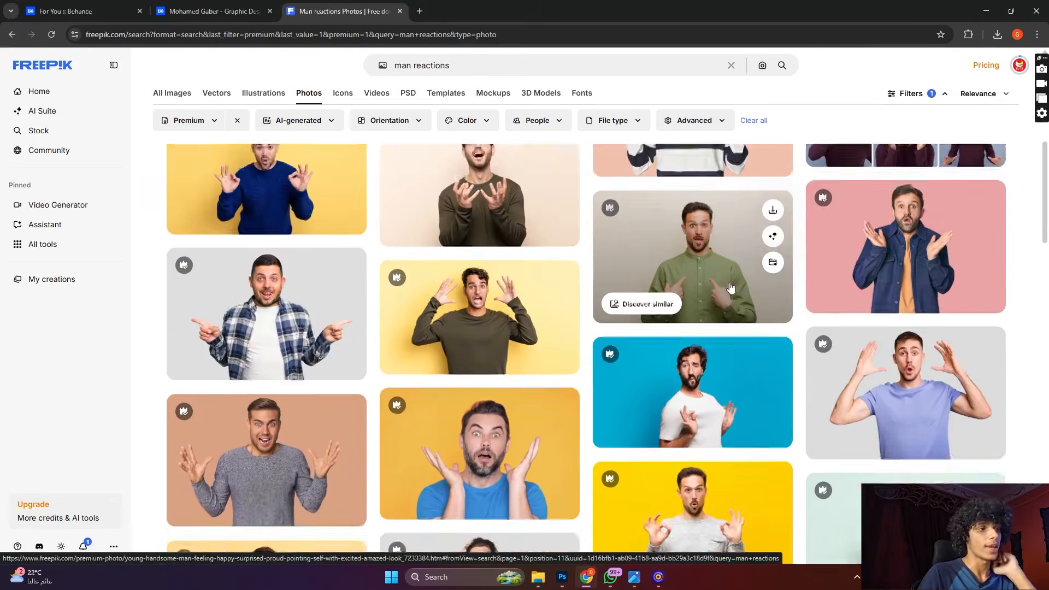
scroll(731, 287, down, 8)
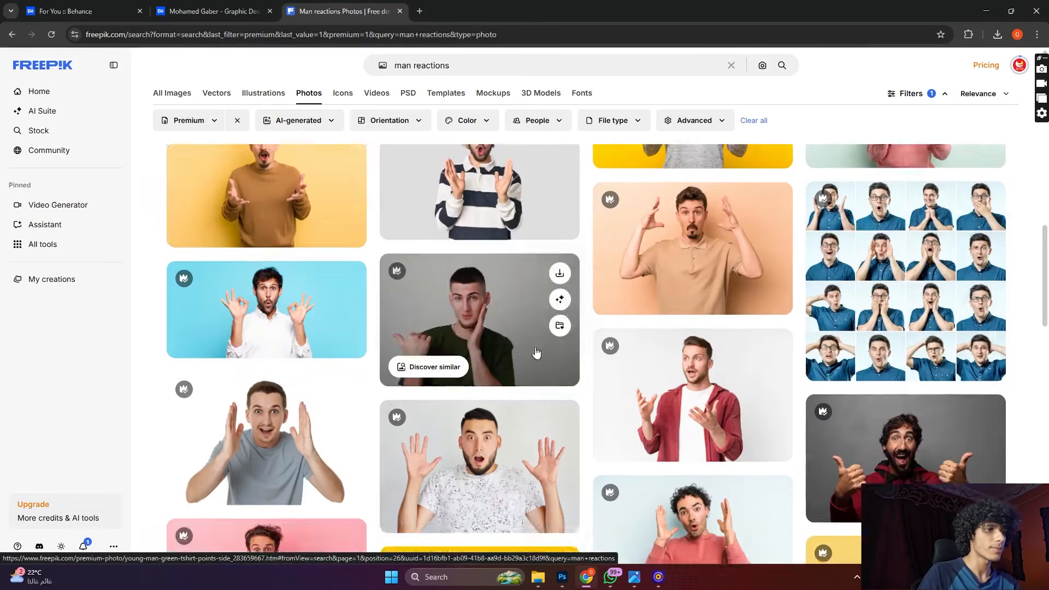
scroll(587, 355, down, 7)
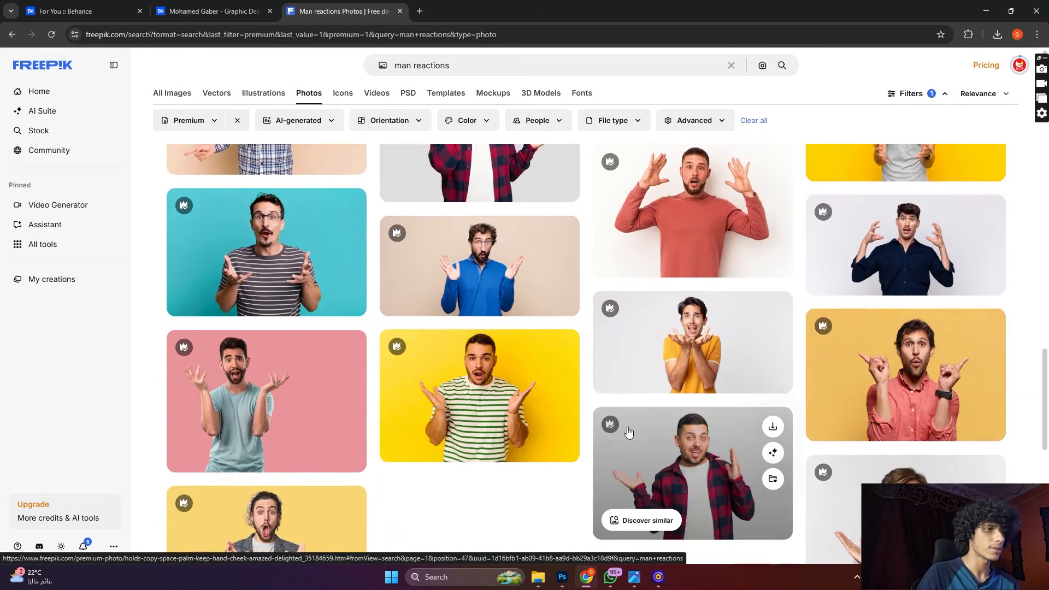
scroll(628, 432, down, 6)
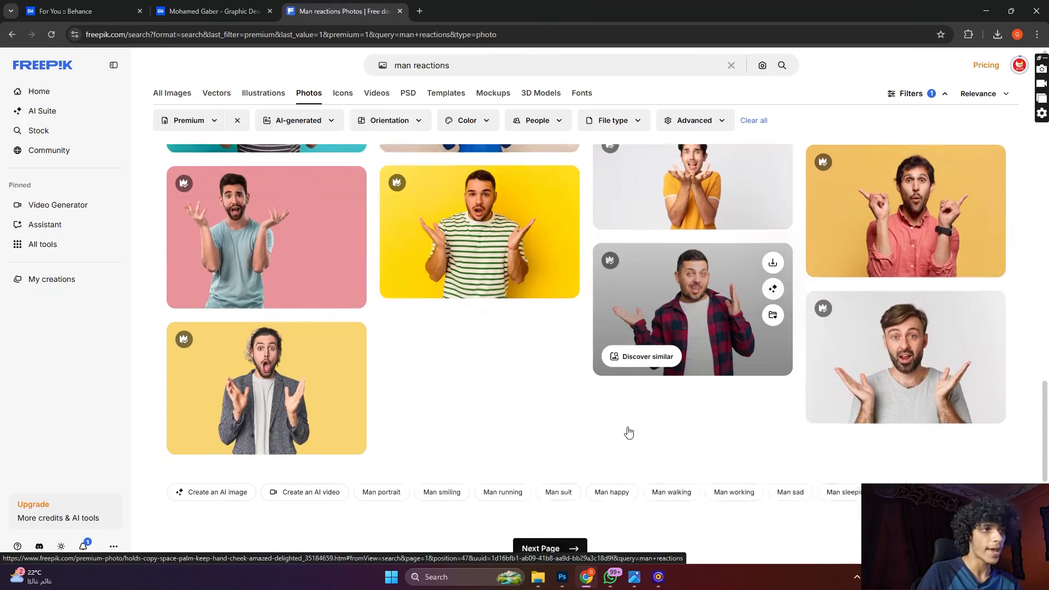
- Browse the second and third pages of results for a suitable man reaction photo
click(569, 393)
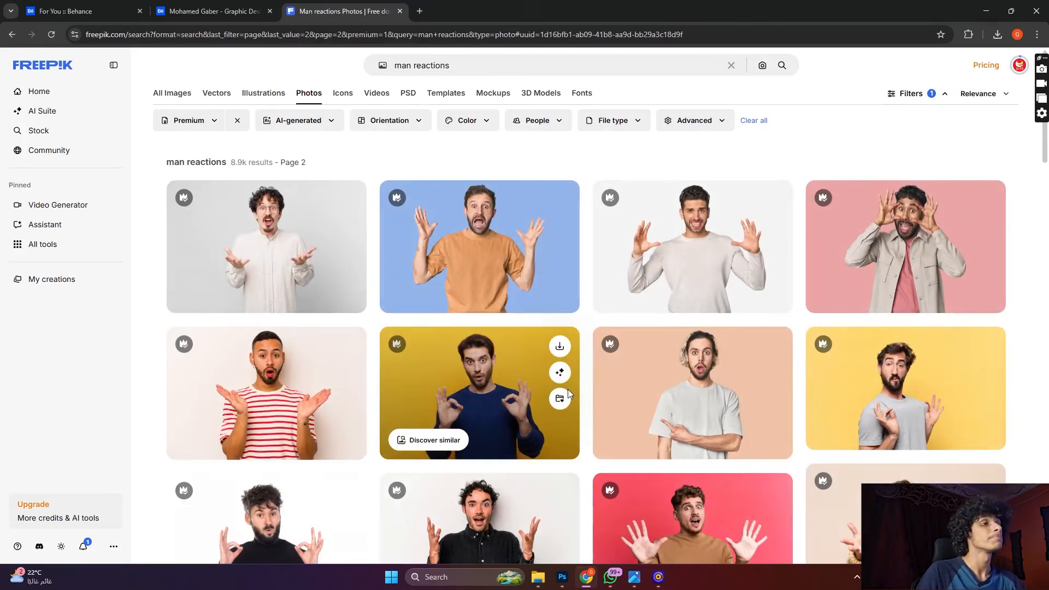
scroll(569, 389, down, 6)
scroll(601, 257, down, 1)
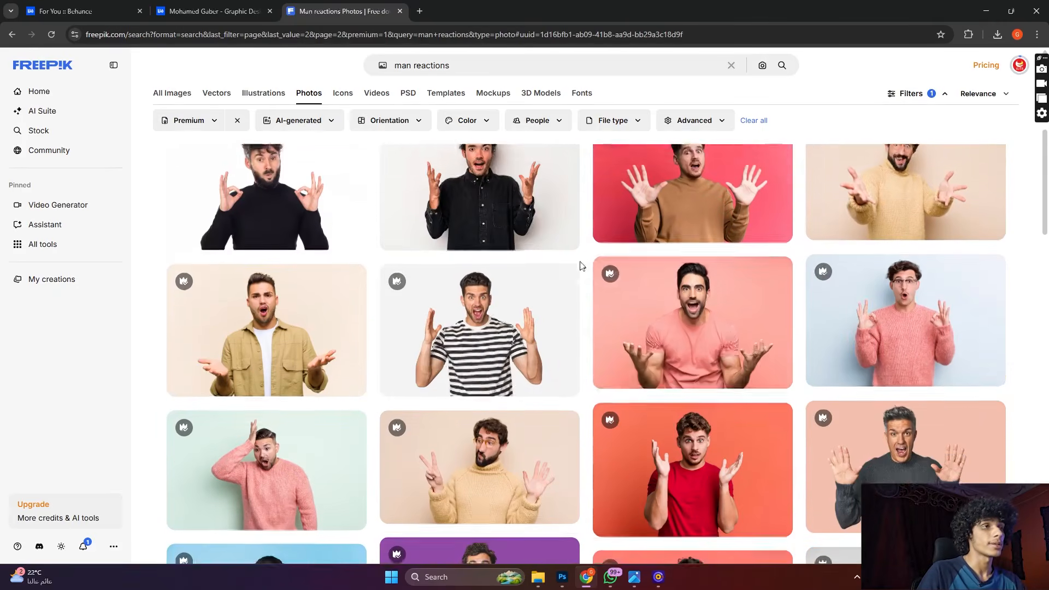
scroll(790, 392, down, 5)
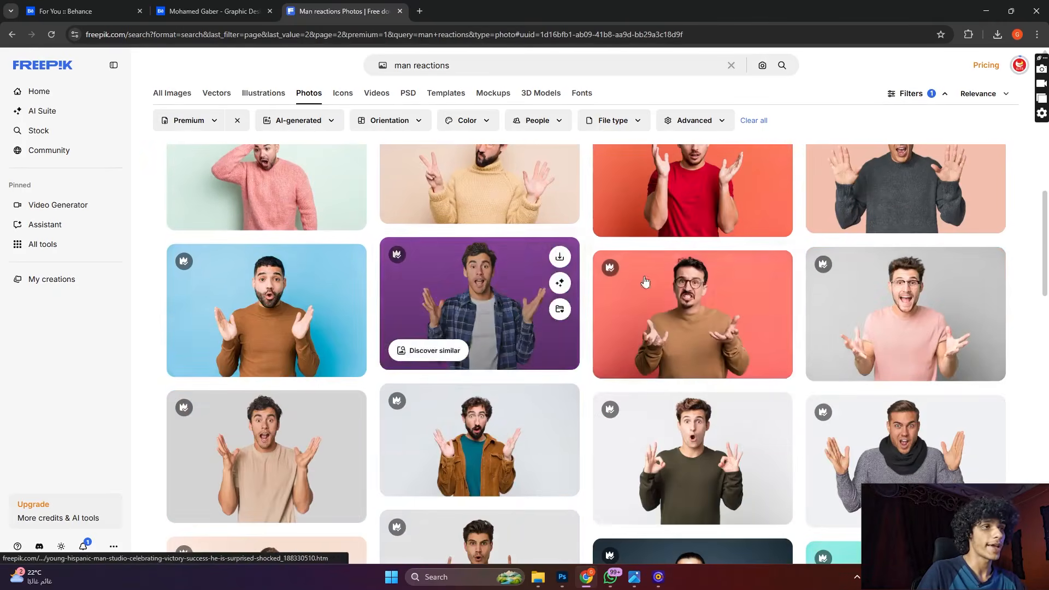
scroll(513, 349, down, 4)
scroll(518, 368, down, 12)
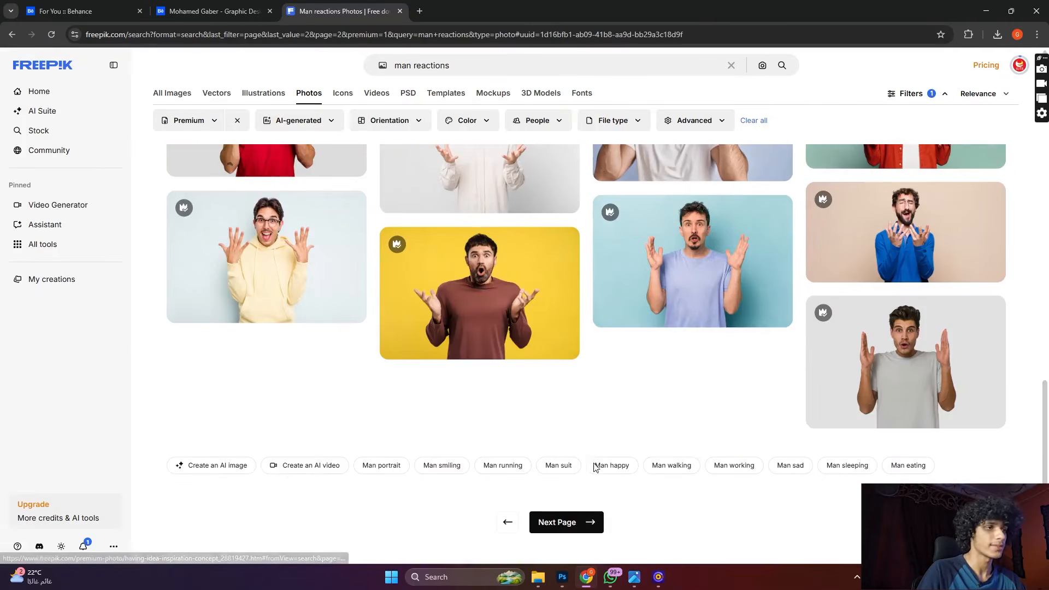
click(572, 518)
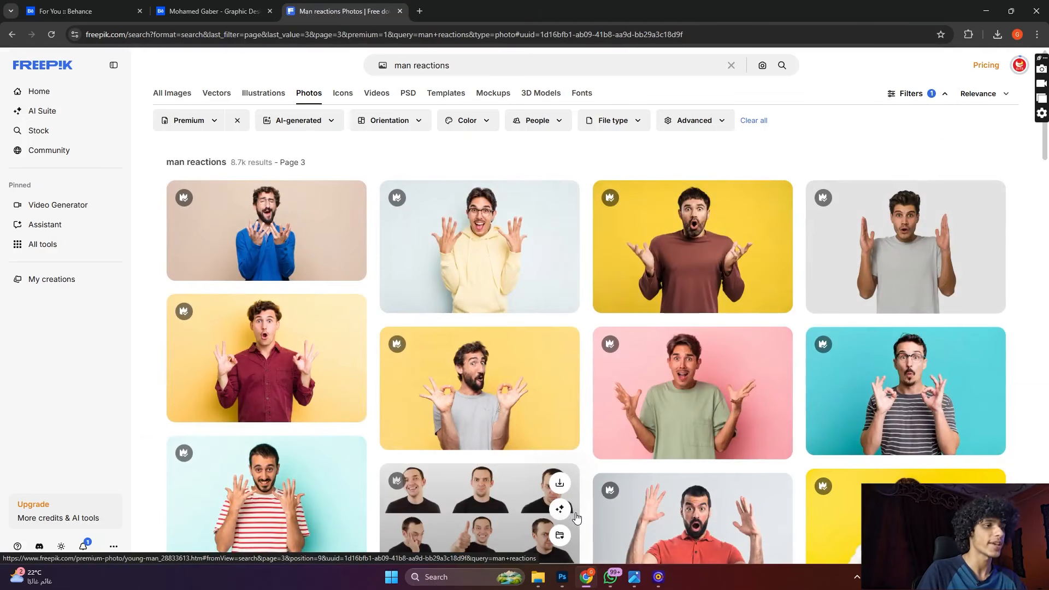
scroll(575, 516, down, 8)
scroll(538, 351, down, 20)
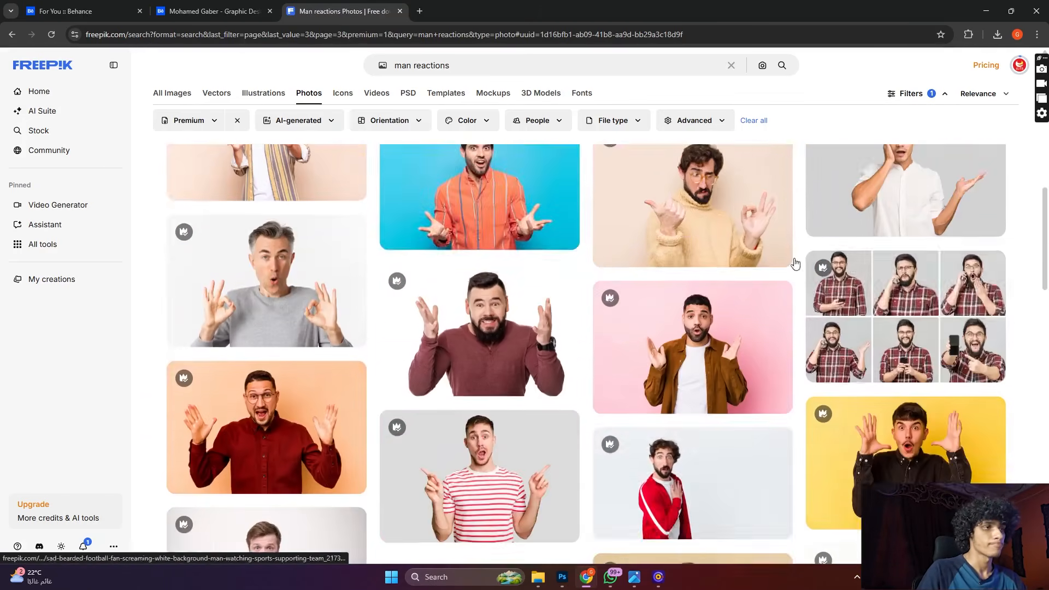
scroll(612, 371, up, 2)
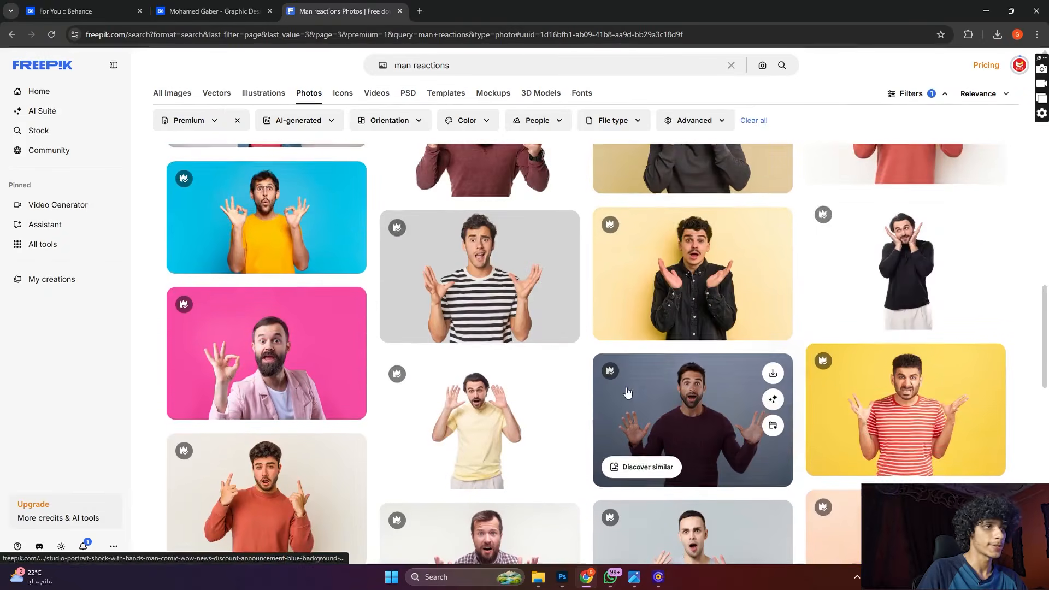
- Open the photo of the screaming man in the black-and-white striped T-shirt on a grey background and download it
click(501, 302)
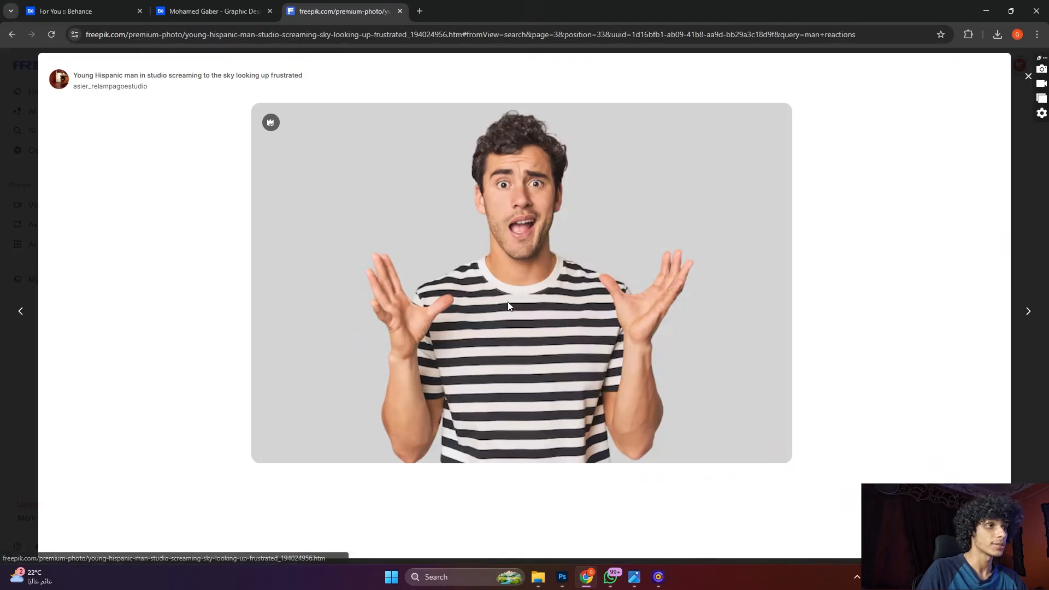
scroll(520, 332, down, 3)
scroll(411, 410, up, 2)
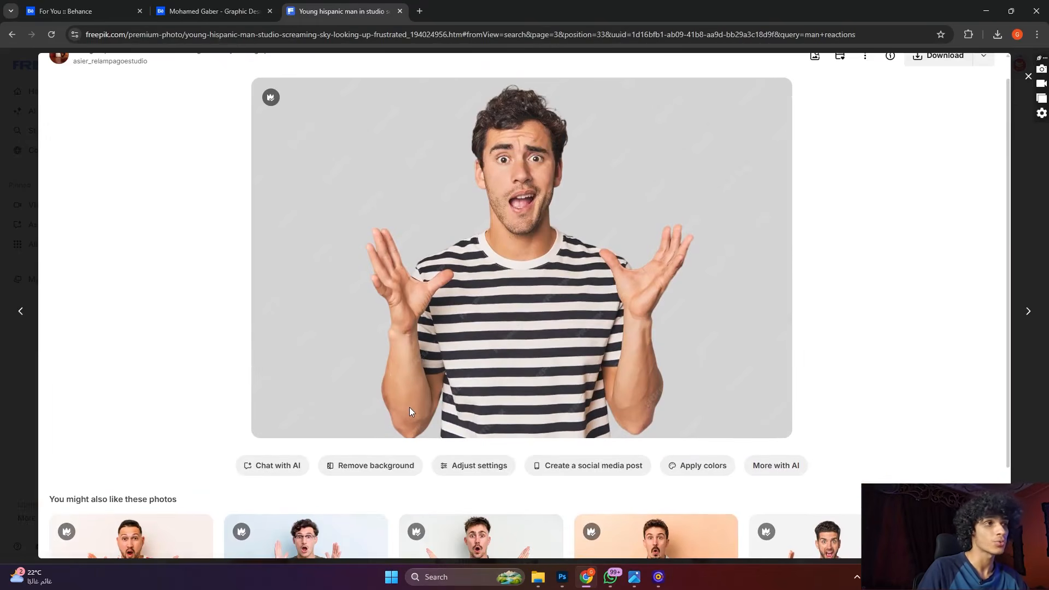
scroll(430, 366, up, 1)
click(943, 83)
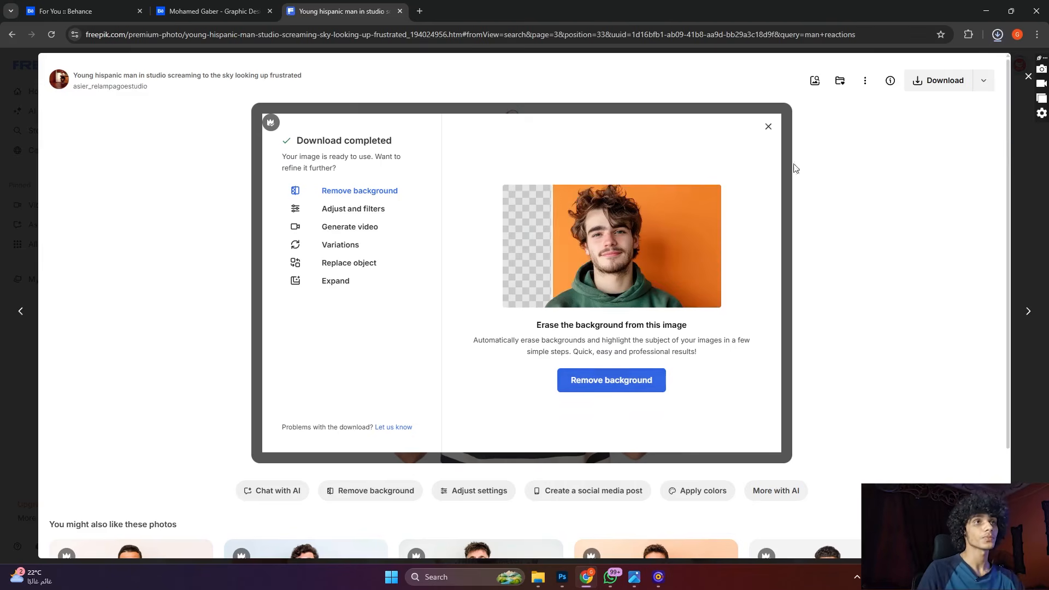
- Open young-hispanic-man-studio-screaming-sky-looking-up-frustrated (2) from the Downloads folder as a new document in Photoshop
click(539, 577)
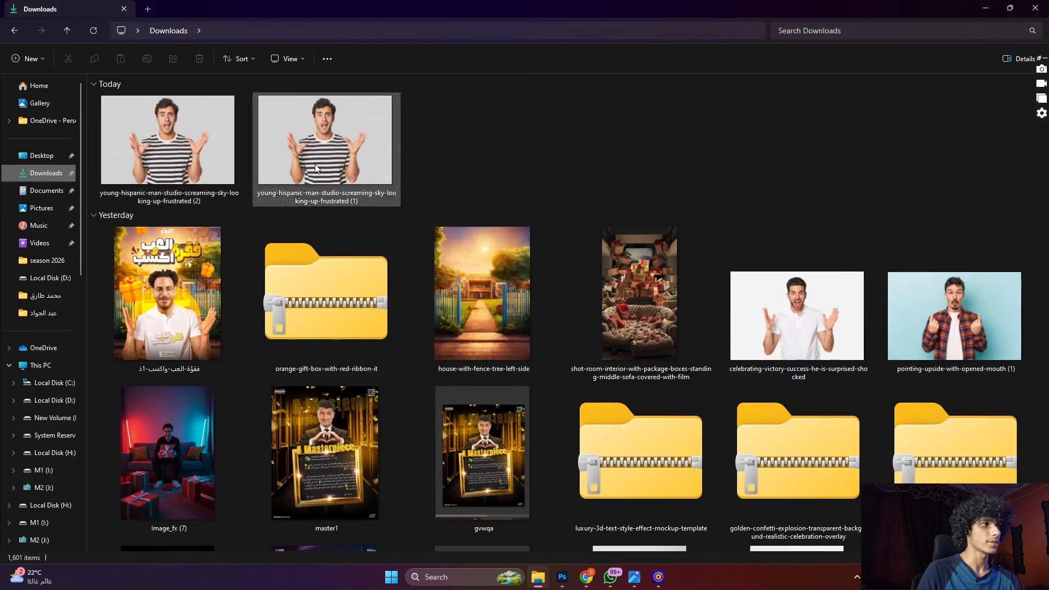
drag(191, 156, 424, 34)
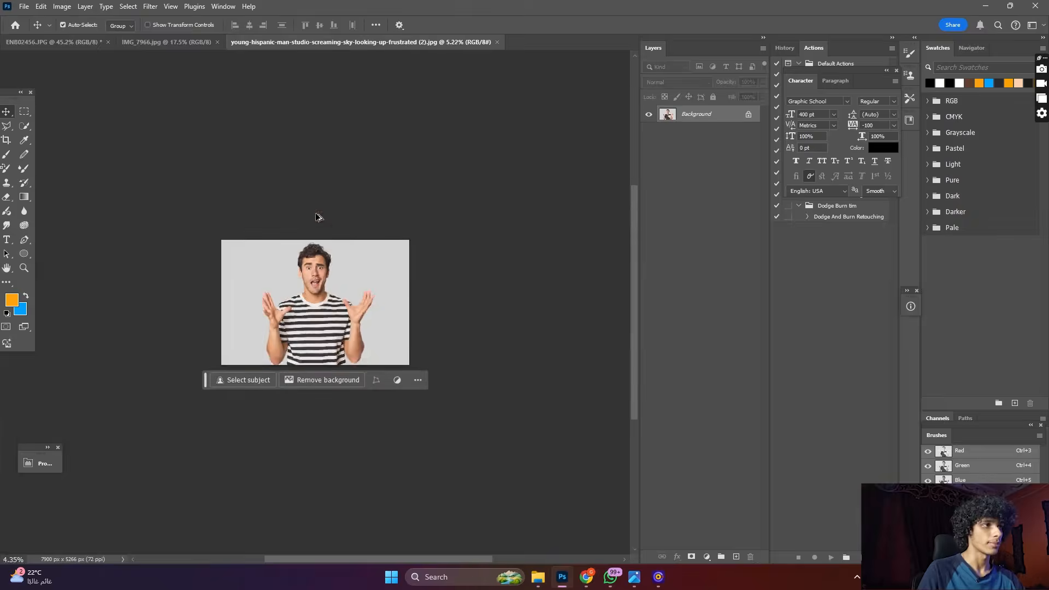
scroll(298, 254, up, 5)
scroll(362, 306, down, 1)
scroll(544, 252, down, 2)
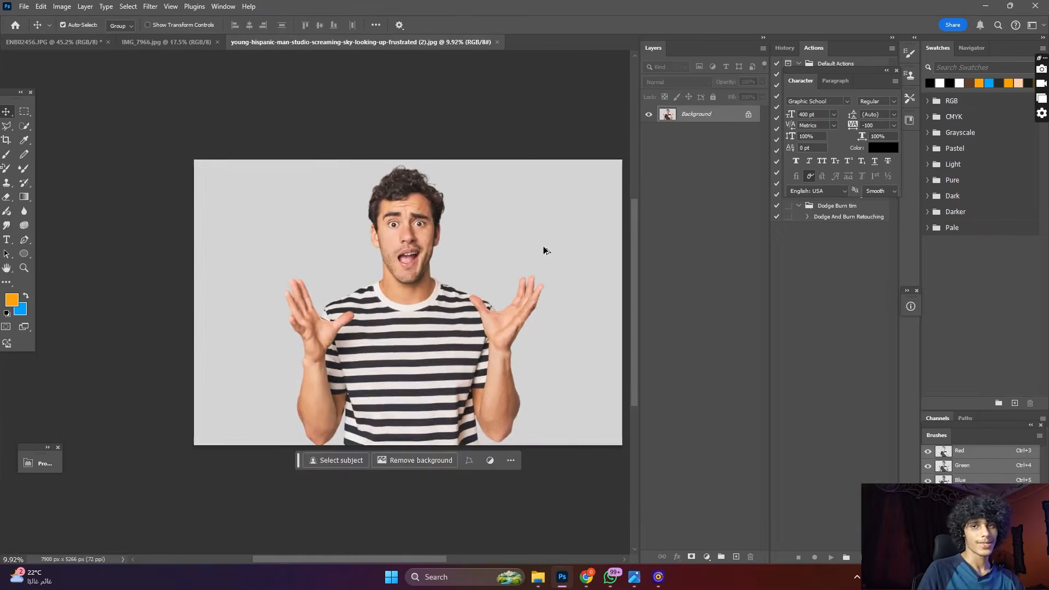
- Select the man with the Quick Selection tool and exclude the background gaps between the fingers of the hand on the photo's right side
scroll(563, 248, down, 3)
scroll(577, 246, up, 2)
scroll(582, 254, down, 1)
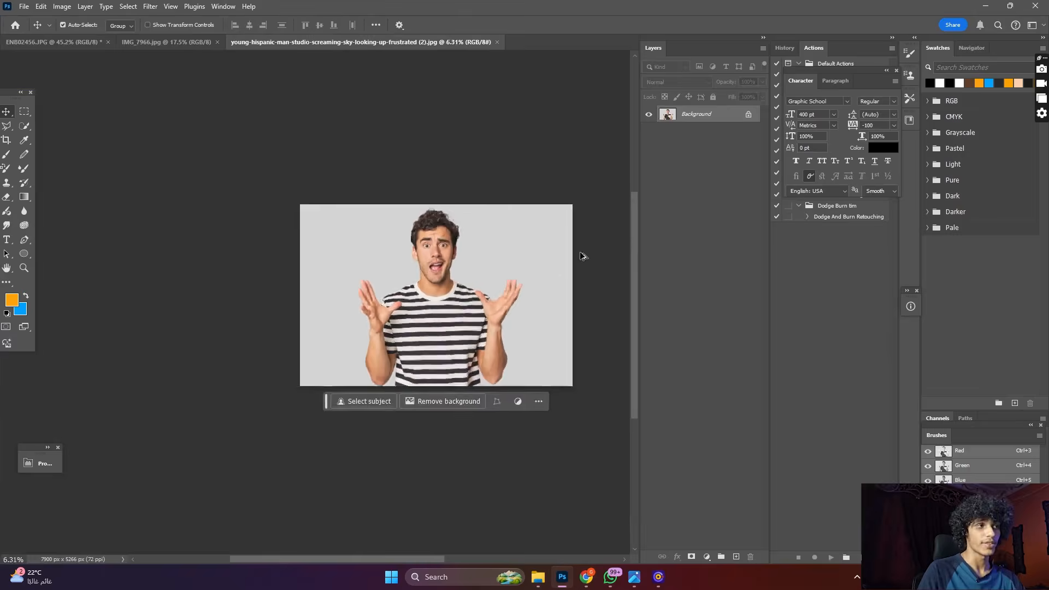
scroll(516, 263, up, 2)
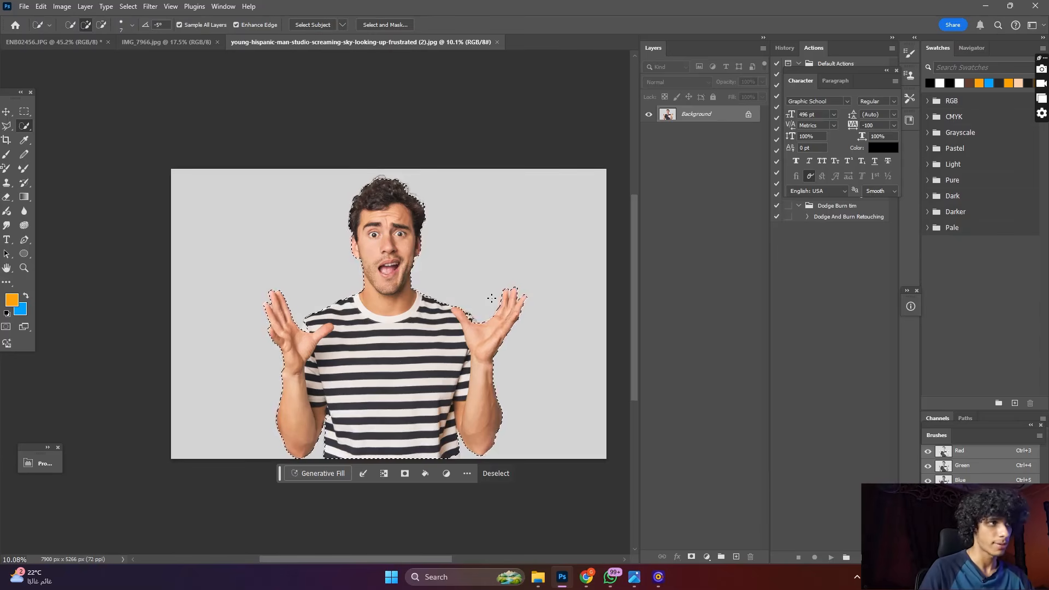
scroll(491, 298, up, 2)
scroll(478, 316, up, 6)
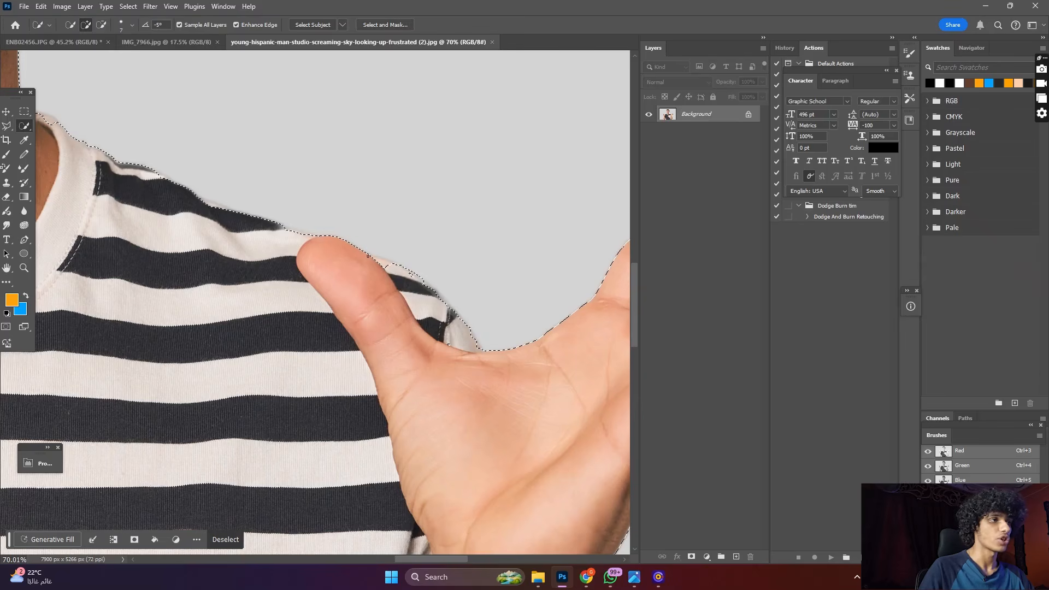
scroll(385, 262, down, 6)
scroll(573, 229, up, 3)
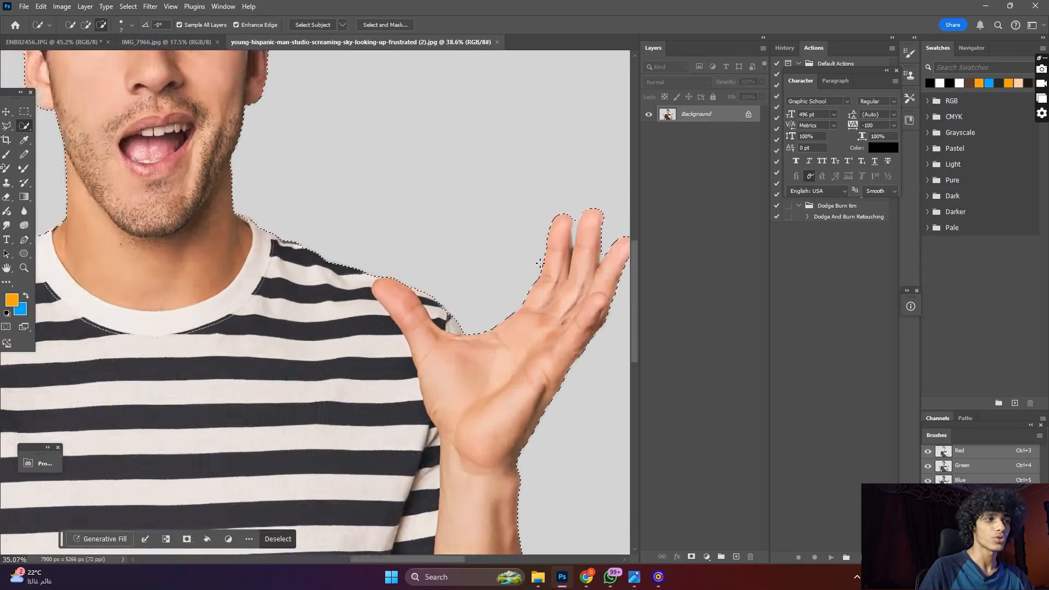
scroll(572, 229, up, 5)
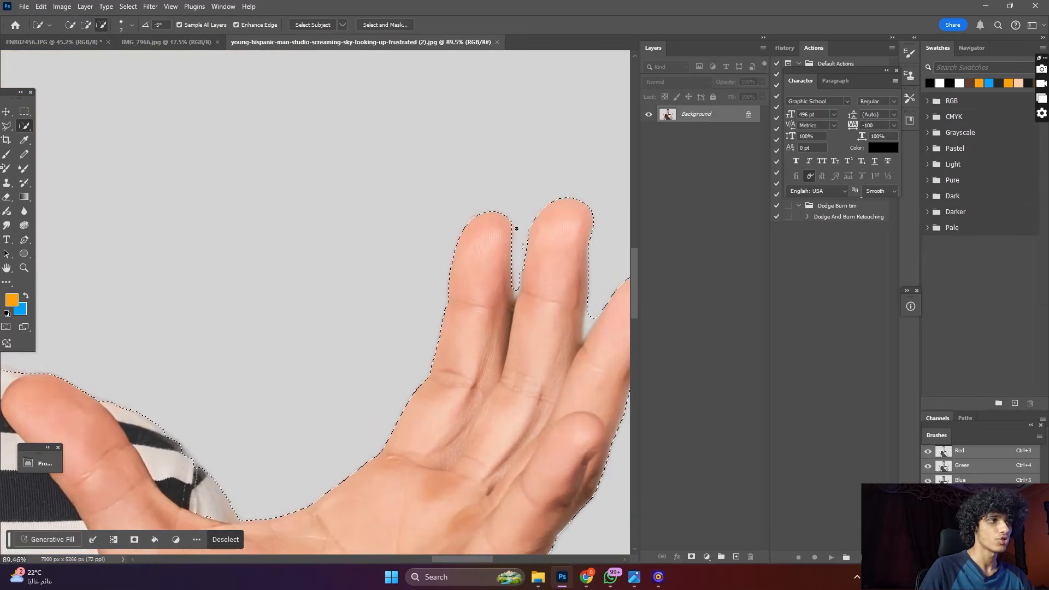
click(568, 229)
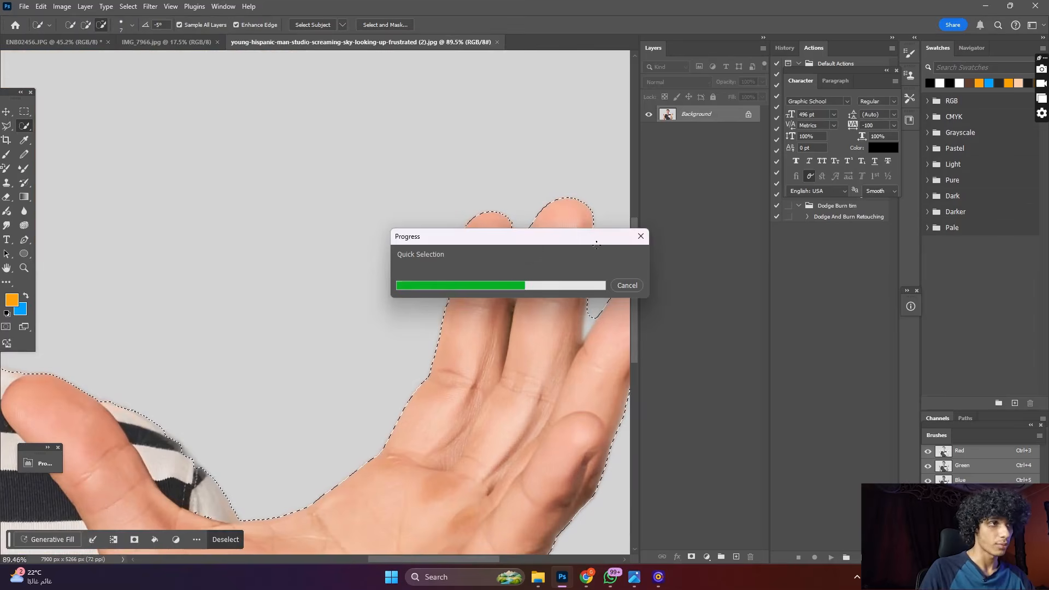
- Subtract the gap between the fingers of the hand on the photo's left side and include the white sleeve edge beside it
scroll(528, 268, down, 6)
scroll(226, 292, up, 5)
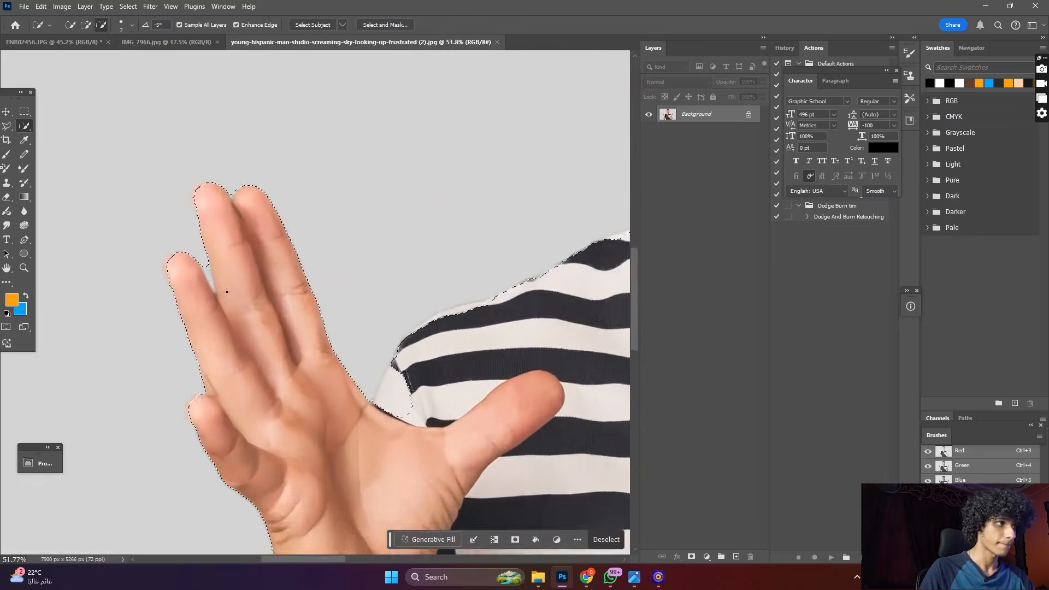
scroll(227, 292, up, 3)
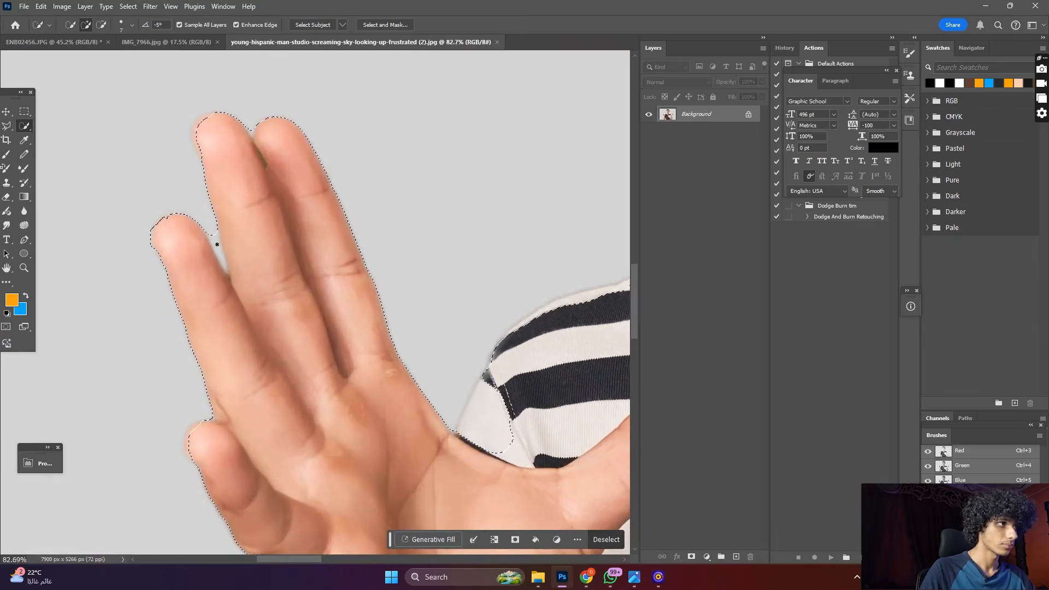
key(alt)
alt+click(220, 258)
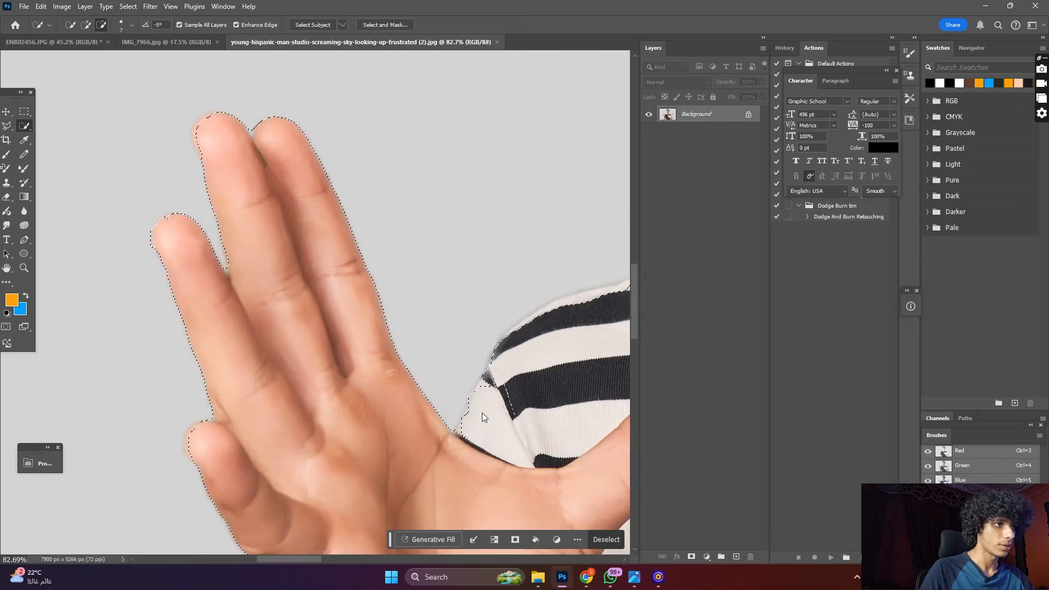
alt+click(482, 412)
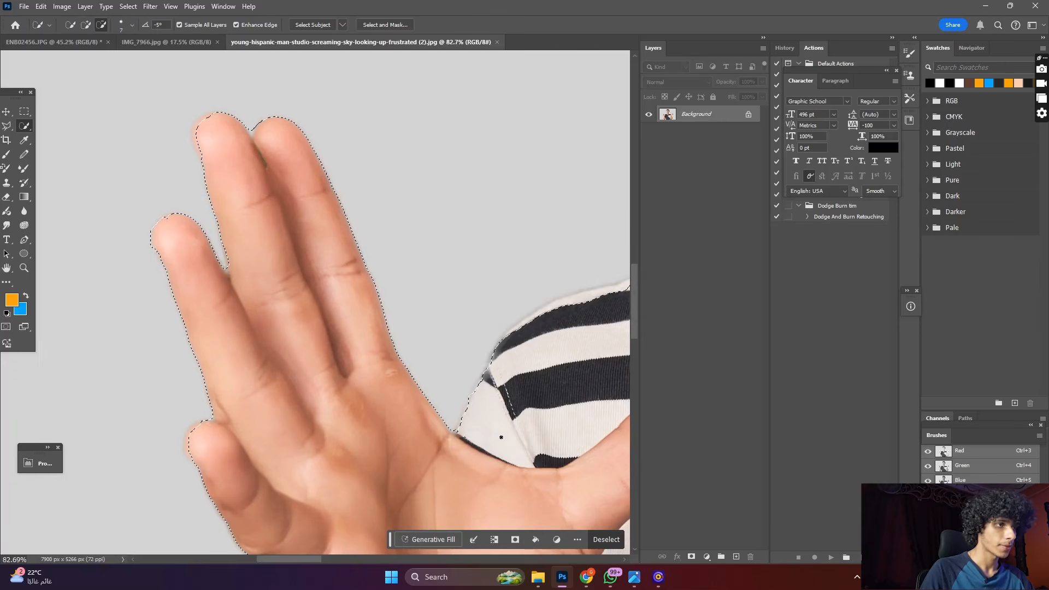
- Refine the selection around both forearms and the shirt hem, and hide the grey background with a layer mask
scroll(359, 384, down, 8)
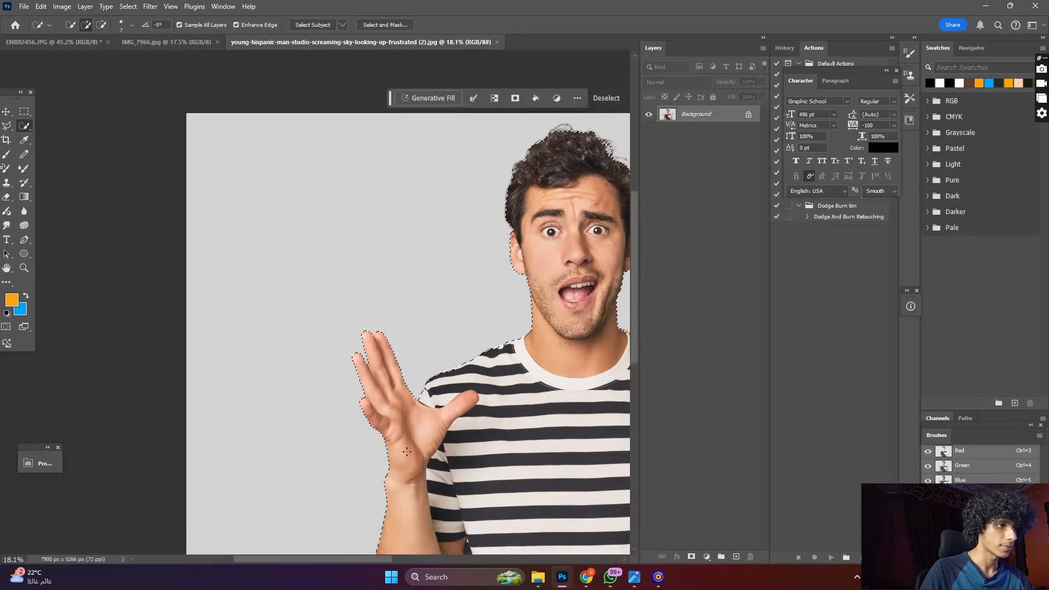
scroll(426, 437, down, 3)
scroll(489, 499, up, 3)
scroll(489, 500, up, 4)
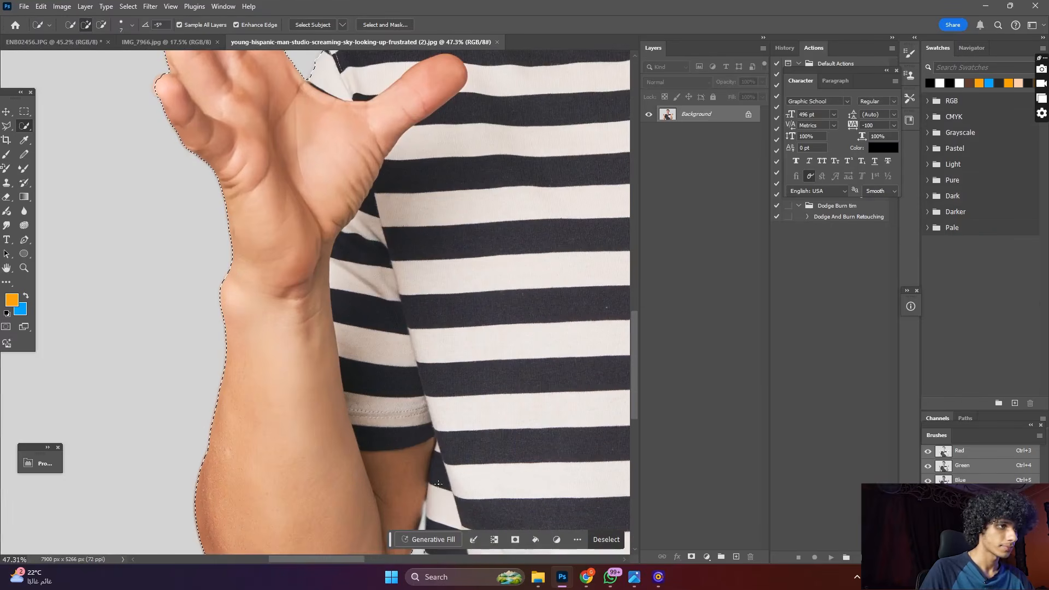
scroll(264, 349, down, 8)
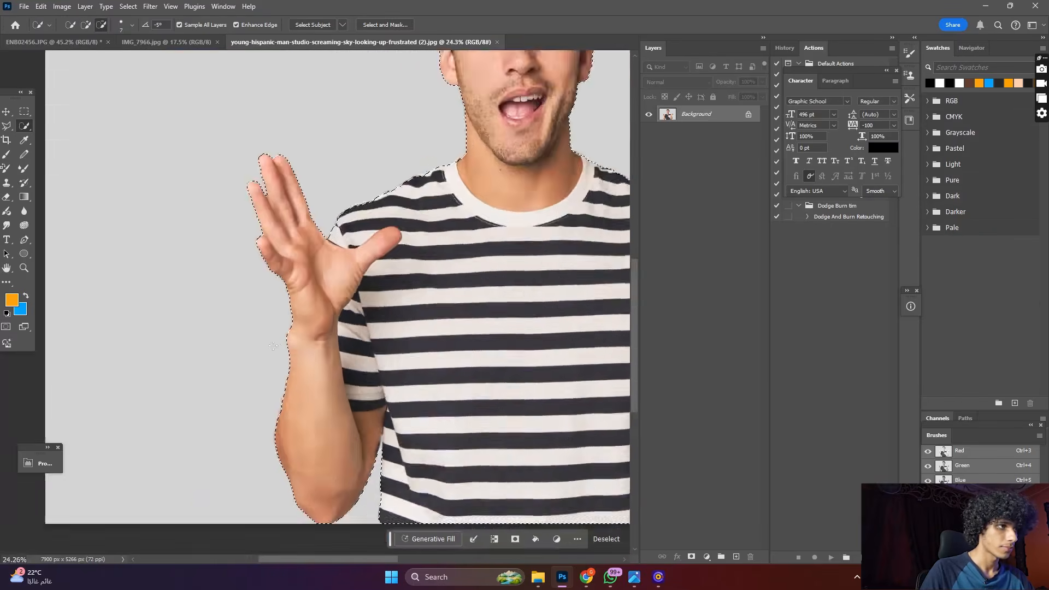
scroll(282, 359, up, 8)
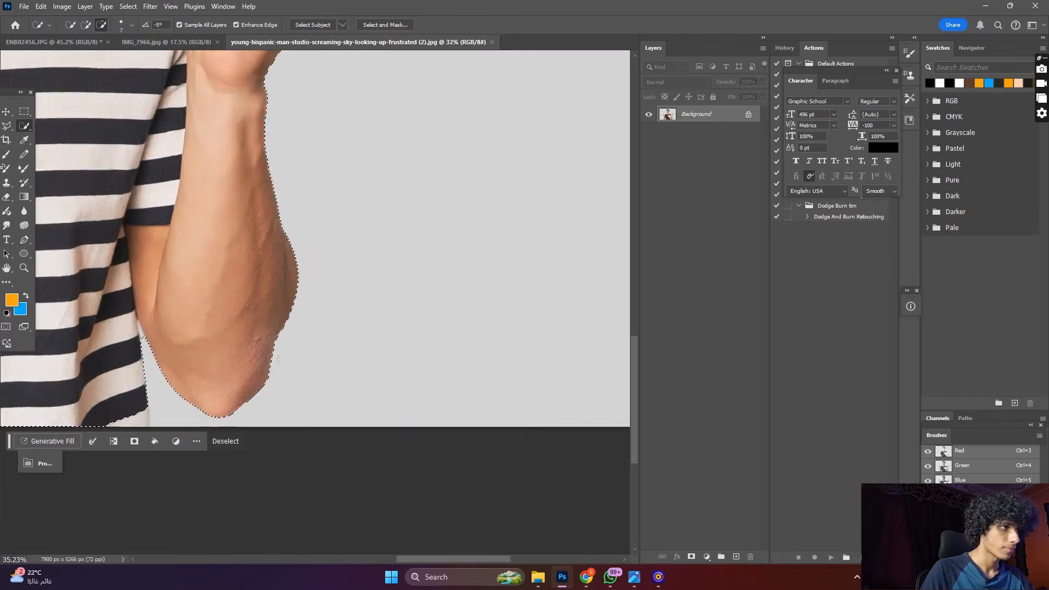
scroll(372, 339, down, 8)
scroll(359, 330, up, 5)
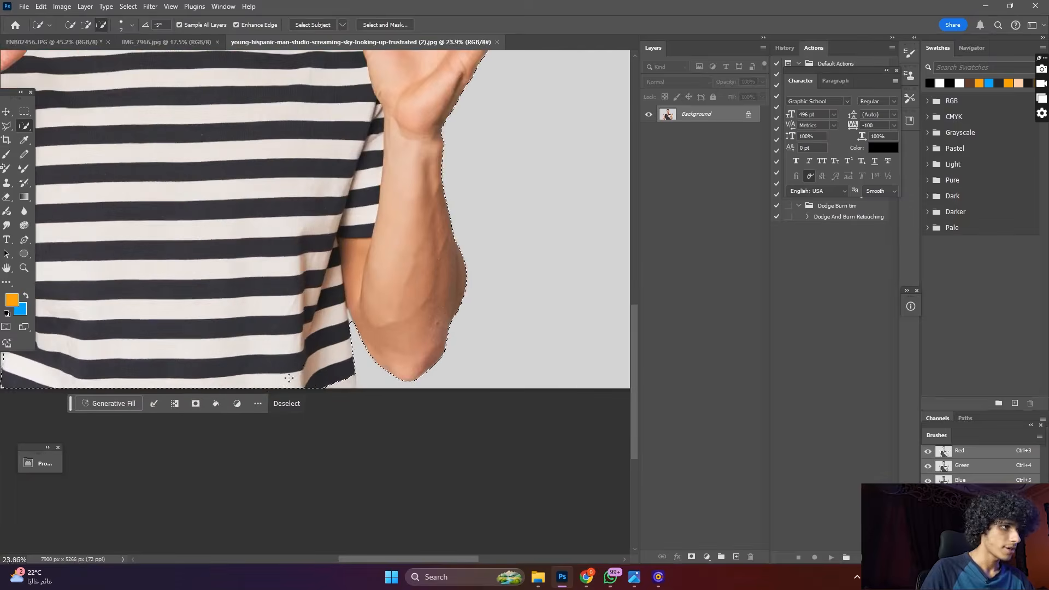
scroll(196, 234, down, 6)
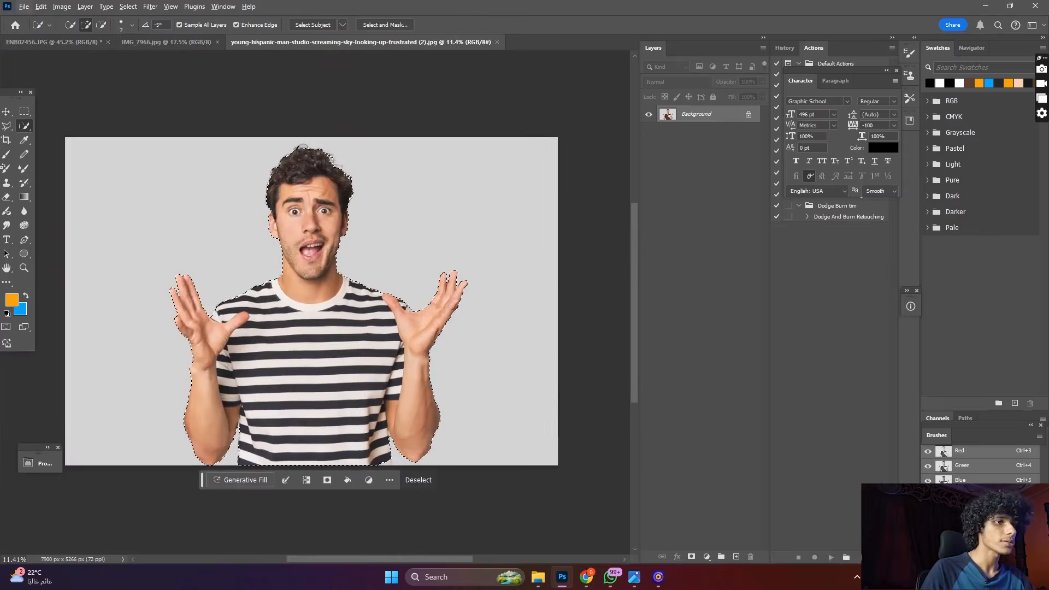
click(691, 556)
- Select the man's head with the Quick Selection tool, covering the hair, ears and face down to the chin
scroll(306, 212, up, 3)
scroll(284, 211, up, 1)
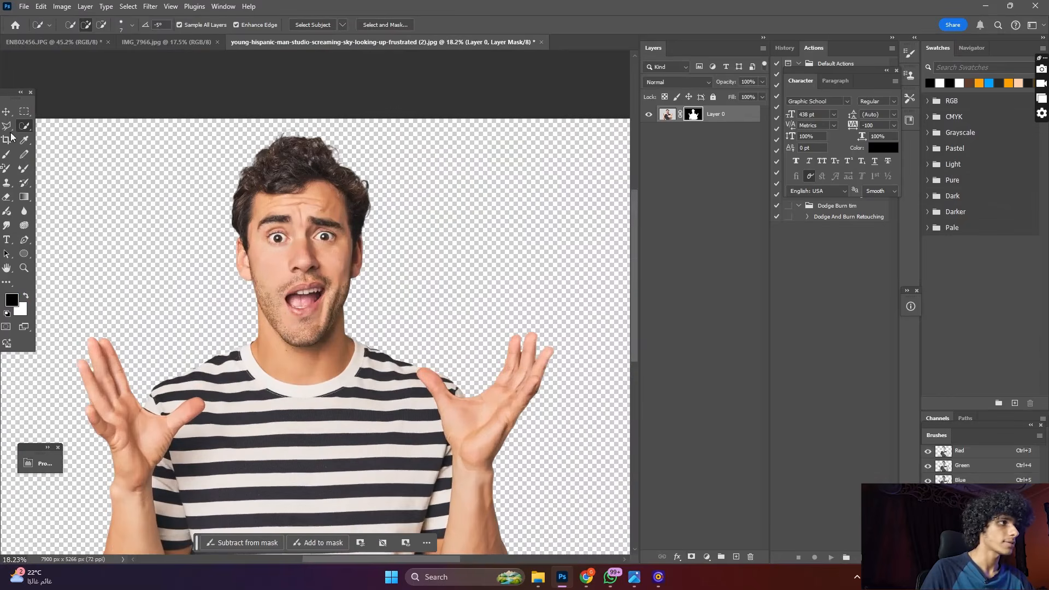
scroll(173, 176, up, 4)
drag(280, 211, 402, 159)
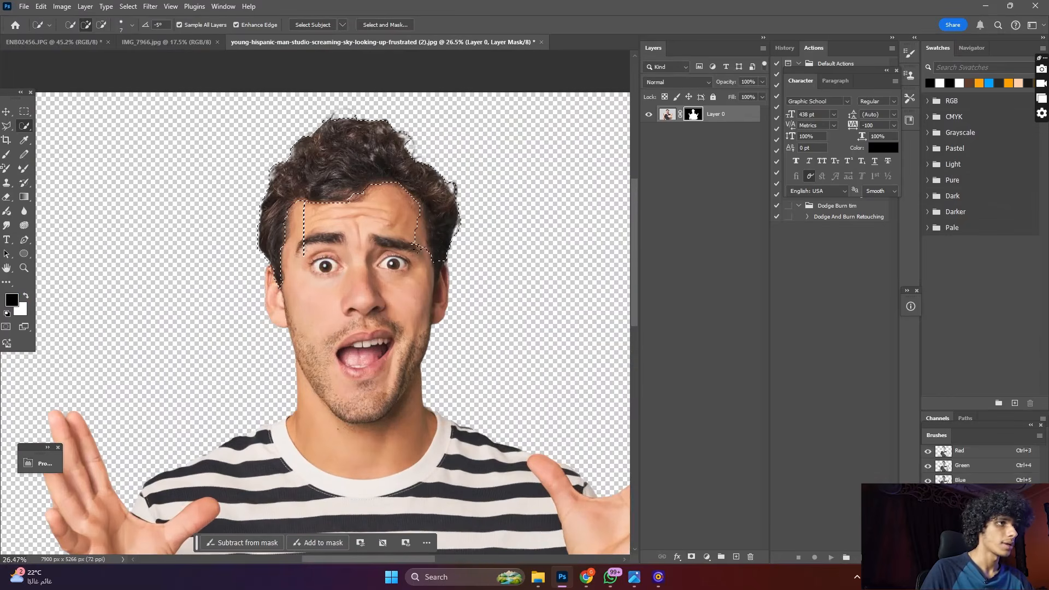
drag(381, 204, 347, 287)
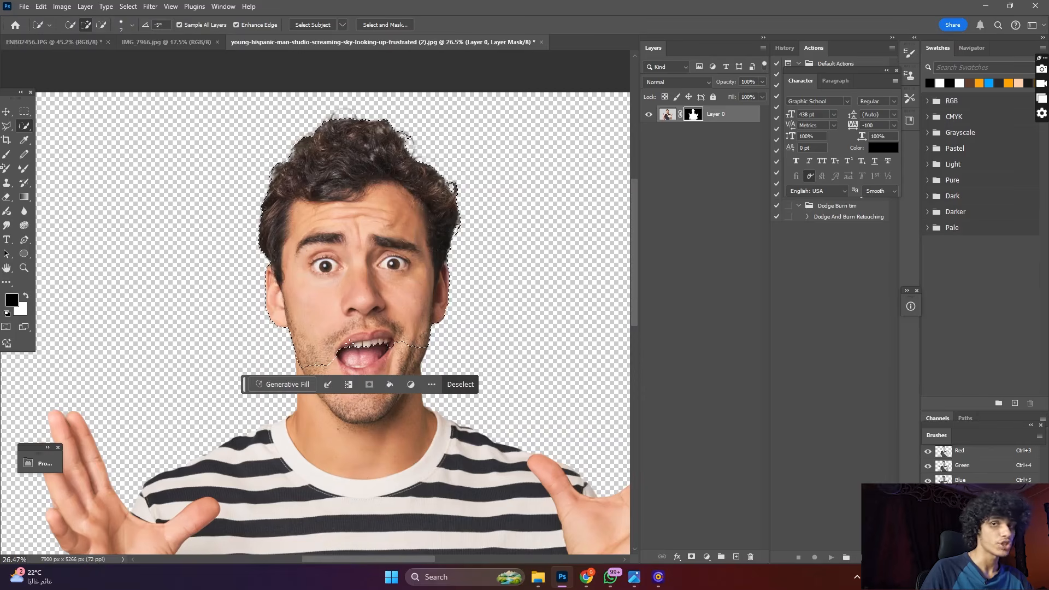
drag(333, 358, 352, 385)
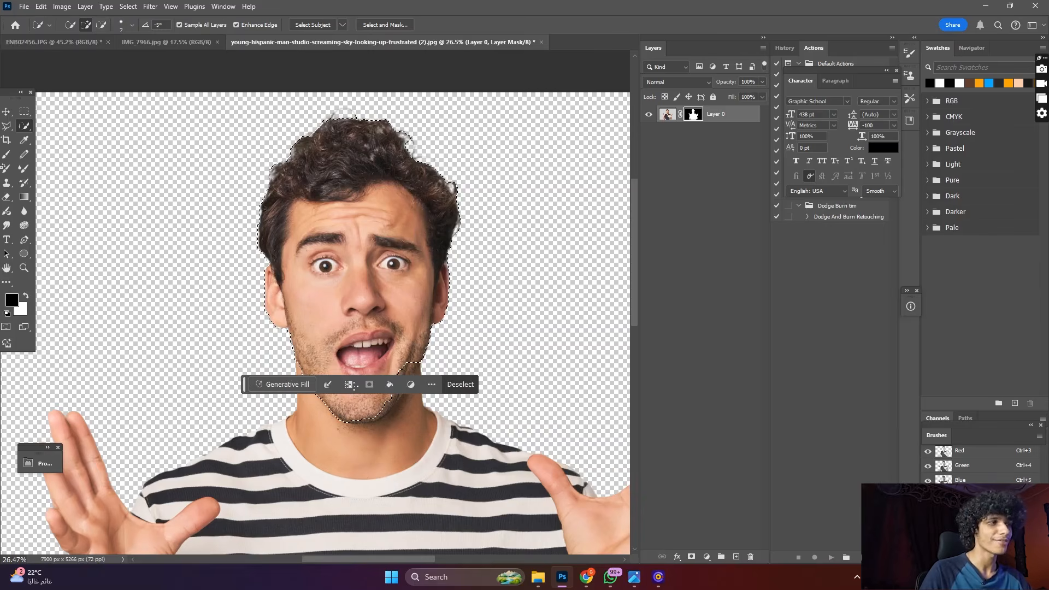
alt+scroll(129, 227, down, 3)
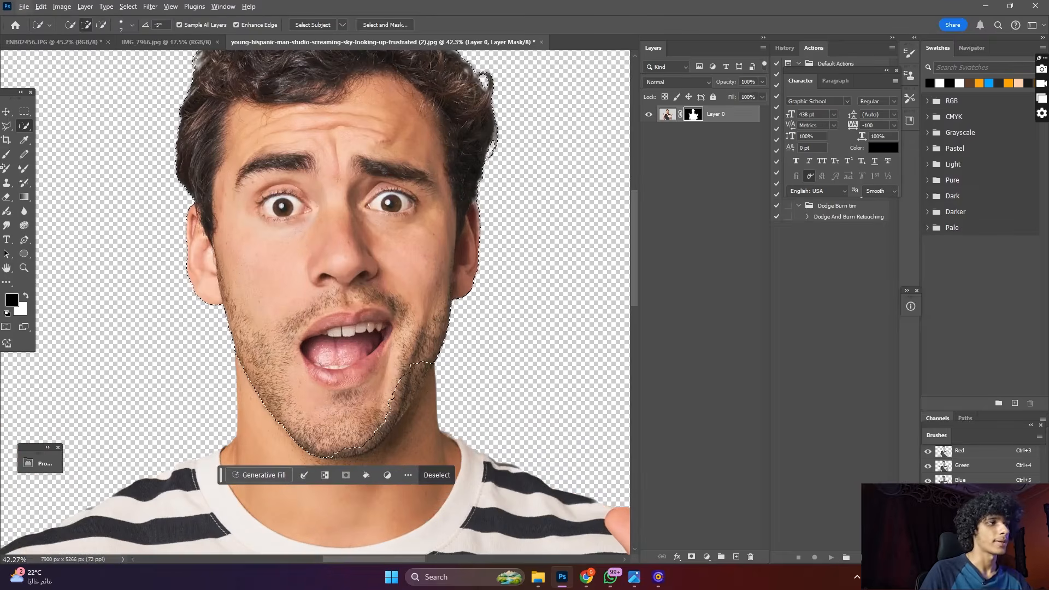
alt+scroll(31, 326, up, 3)
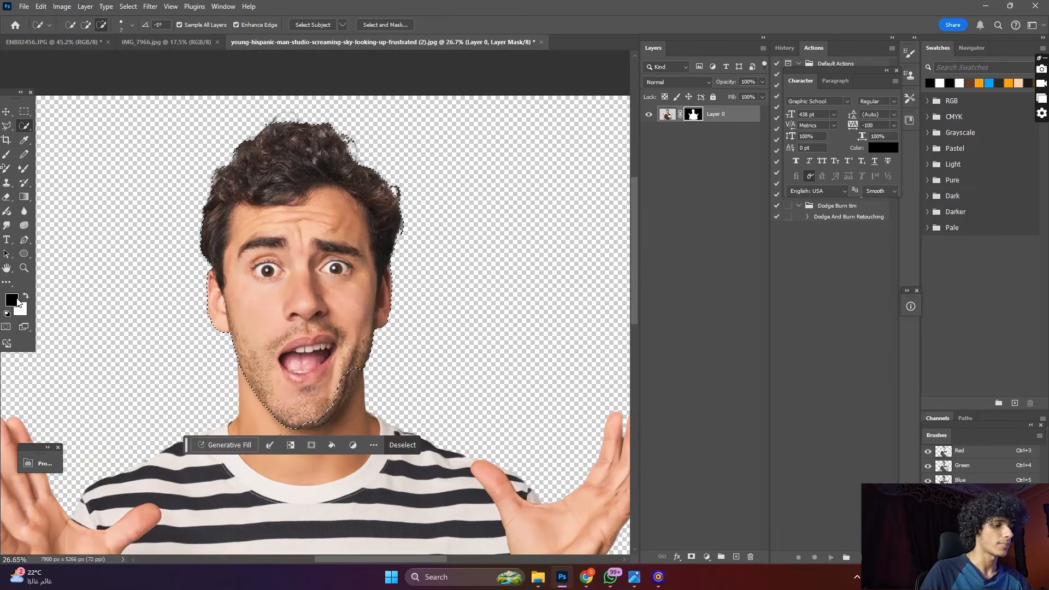
- Fill the head selection with black on the layer mask to hide the head, and deselect
alt+scroll(41, 345, down, 3)
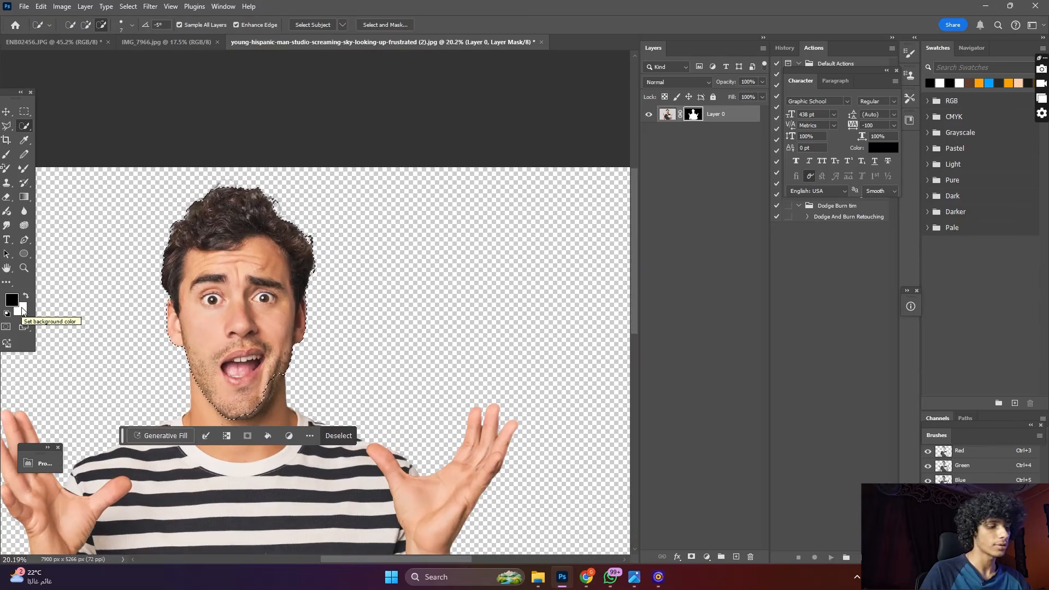
key(x)
alt+scroll(305, 306, up, 2)
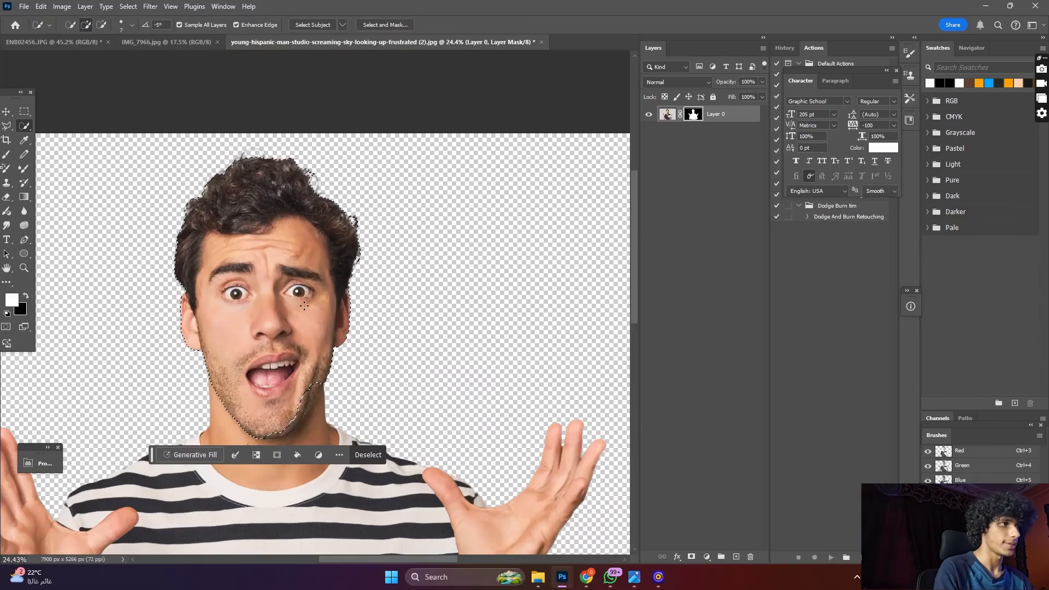
key(alt+BackSpace)
key(ctrl+d)
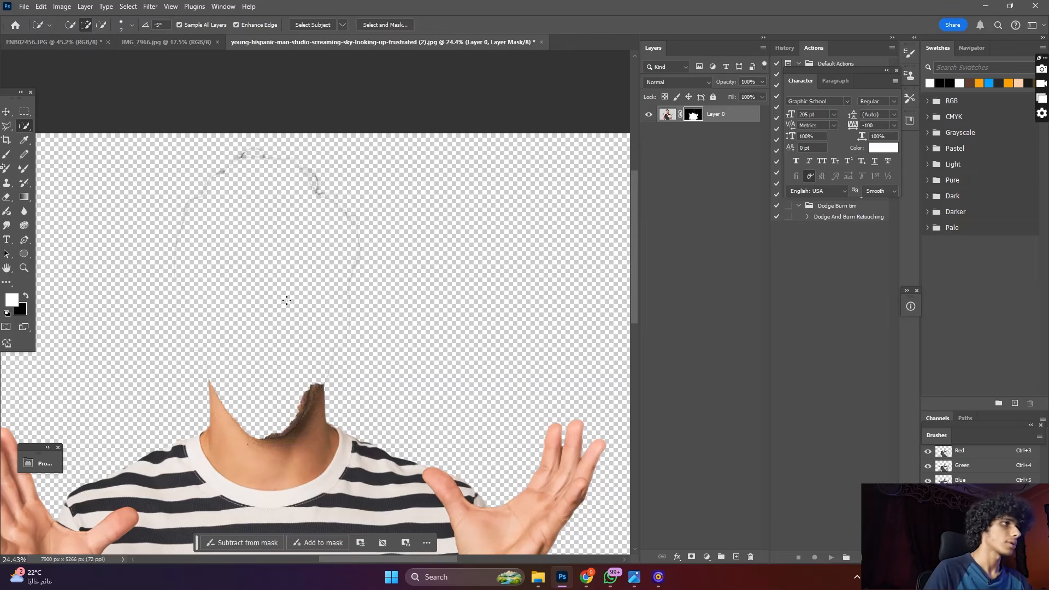
- Paint black on the layer mask with a 400 px soft brush over the leftover outline of the hair and head
key(b)
alt+scroll(350, 233, down, 4)
key(x)
alt+scroll(255, 254, up, 6)
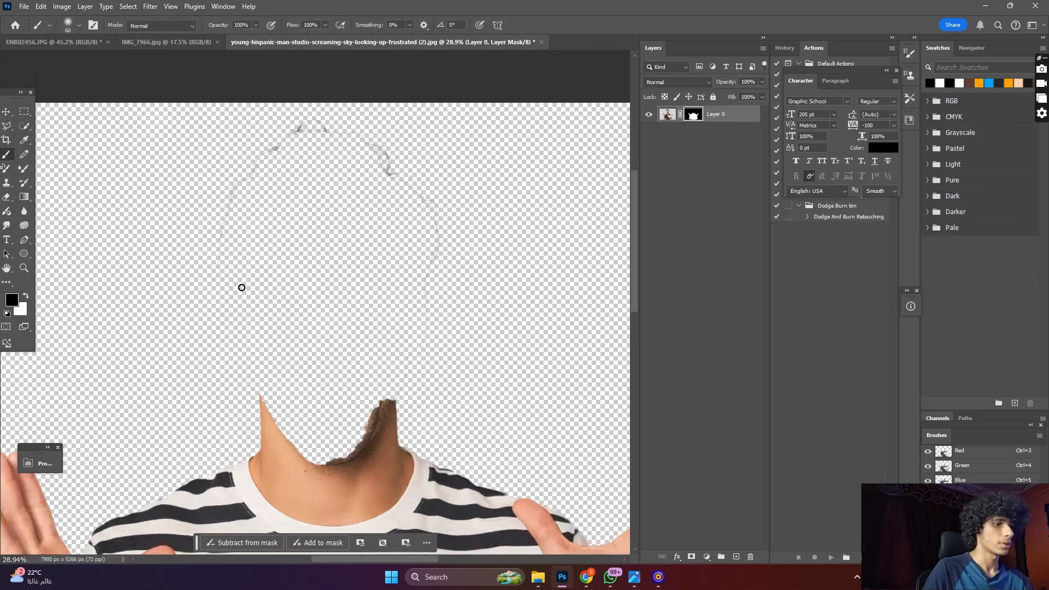
scroll(242, 287, up, 3)
key(bracketright)
key(bracketright)
key(bracketright)
key(bracketright)
key(bracketright)
key(bracketright)
key(bracketright)
key(bracketright)
key(bracketright)
key(bracketright)
mouse_move(234, 314)
mouse_down()
mouse_move(233, 343)
mouse_move(236, 232)
mouse_move(278, 178)
mouse_move(432, 172)
mouse_move(316, 156)
mouse_move(356, 186)
mouse_move(385, 237)
mouse_move(482, 303)
mouse_move(435, 336)
mouse_move(511, 383)
mouse_up()
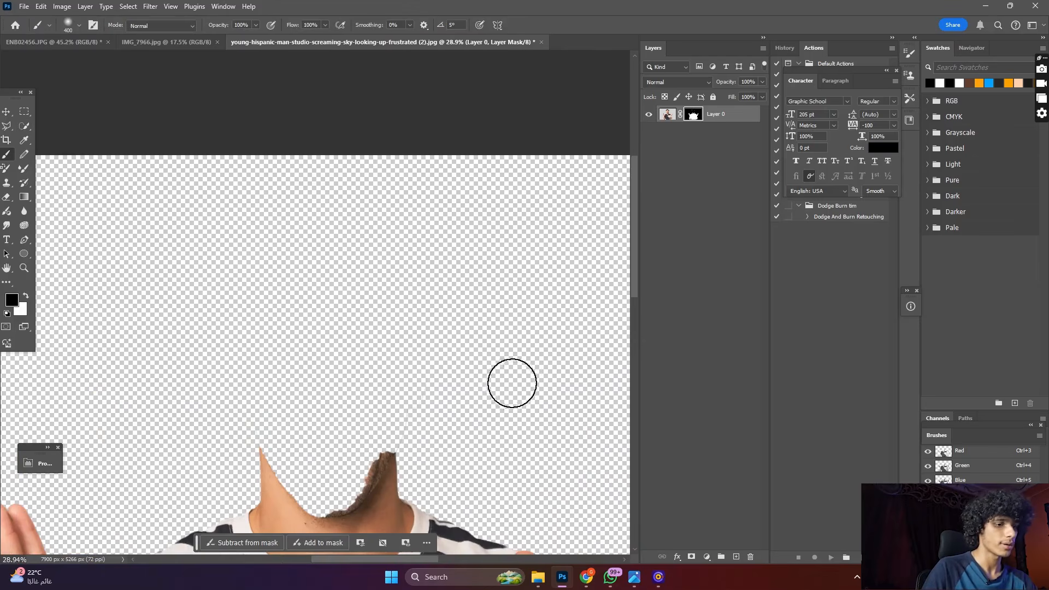
- Reduce the brush size to 150 px
key(bracketleft)
key(bracketleft)
key(bracketleft)
key(bracketleft)
key(bracketleft)
key(bracketleft)
key(bracketleft)
key(bracketleft)
key(bracketleft)
key(bracketleft)
scroll(418, 361, down, 2)
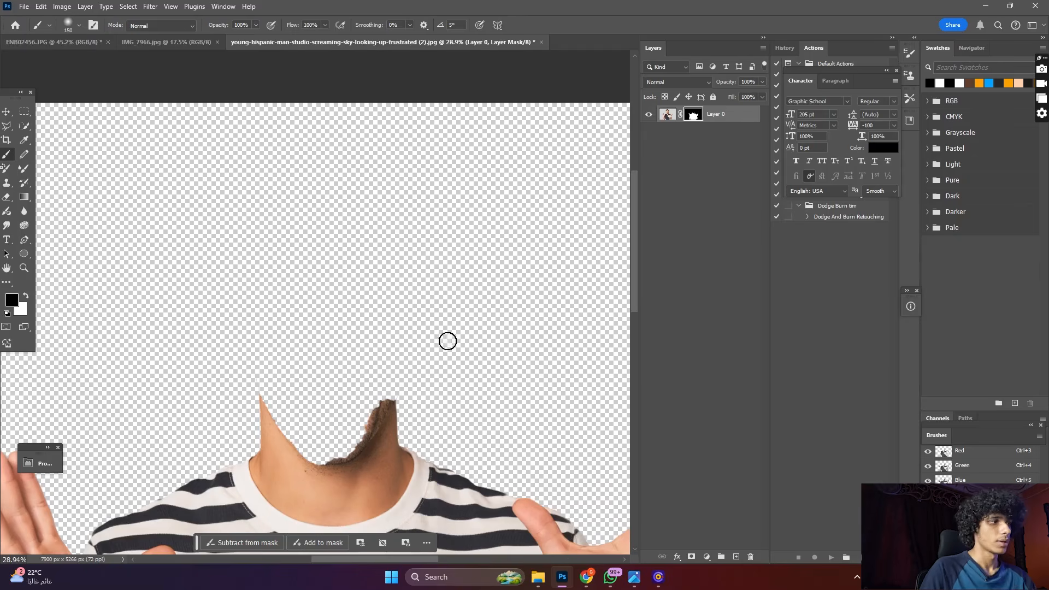
- Convert the masked headless body layer to a smart object
scroll(469, 176, down, 5)
scroll(469, 177, up, 1)
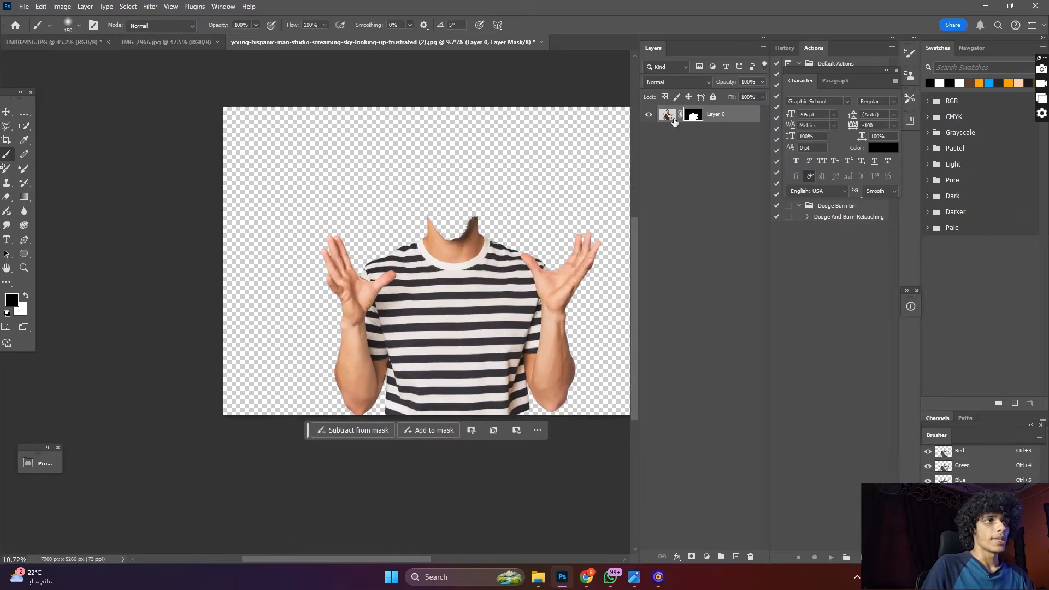
right_click(719, 129)
click(773, 309)
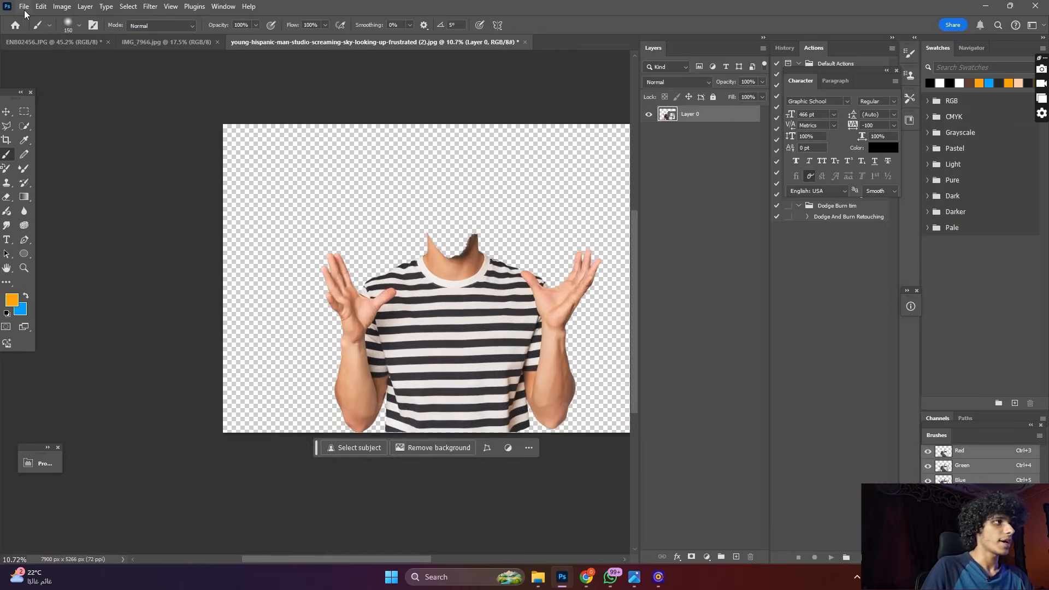
- Create a new 4000 x 4000 px document at 72 pixels/inch in RGB Color with a white background
click(25, 7)
click(27, 21)
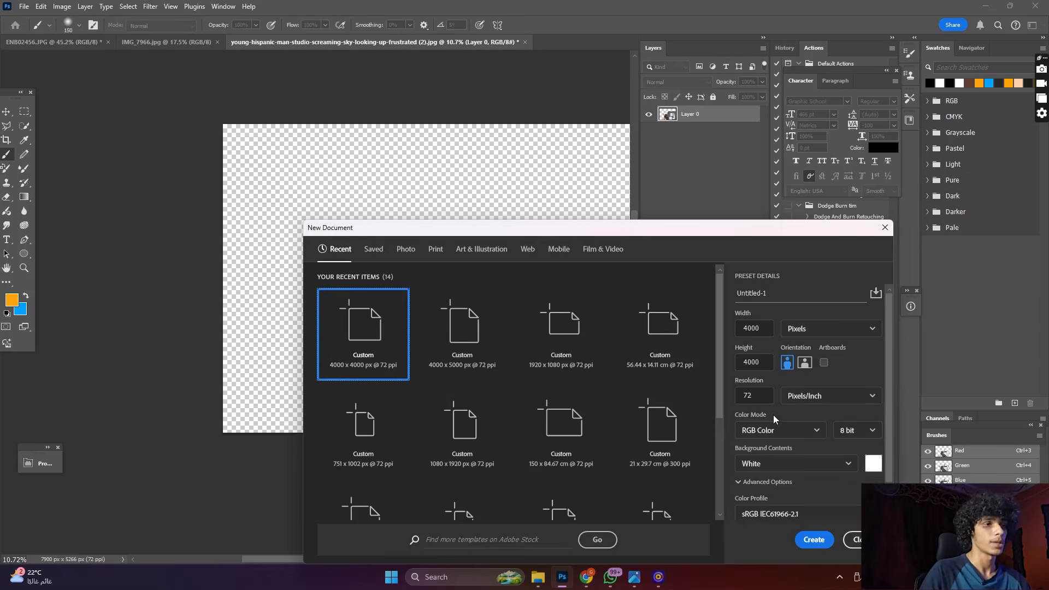
click(815, 538)
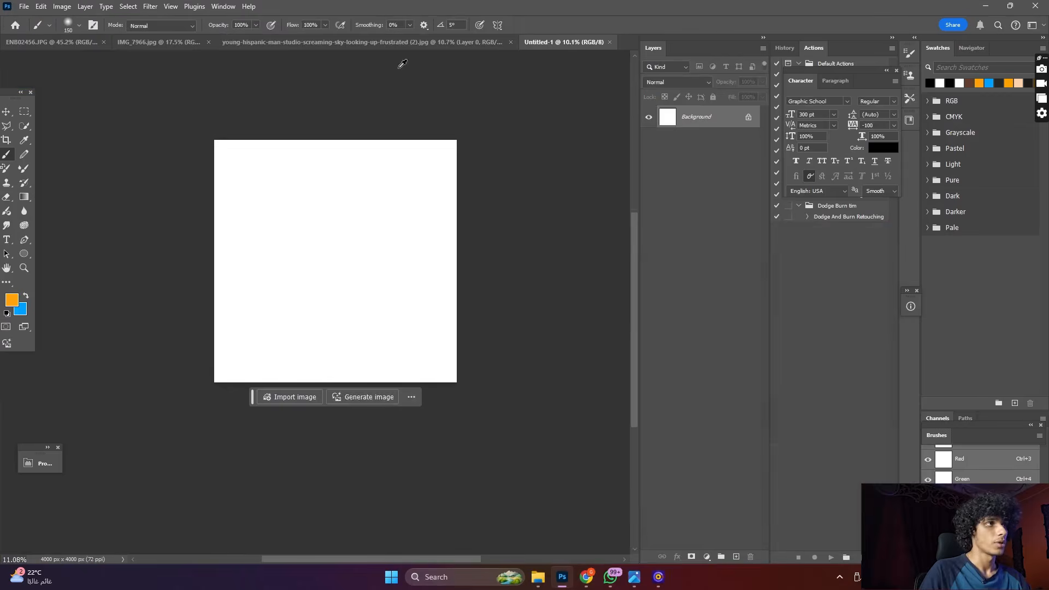
- Bring the headless body layer into the new document, scale it to about 71%, and centre it along the canvas's bottom edge
click(378, 44)
drag(689, 113, 362, 336)
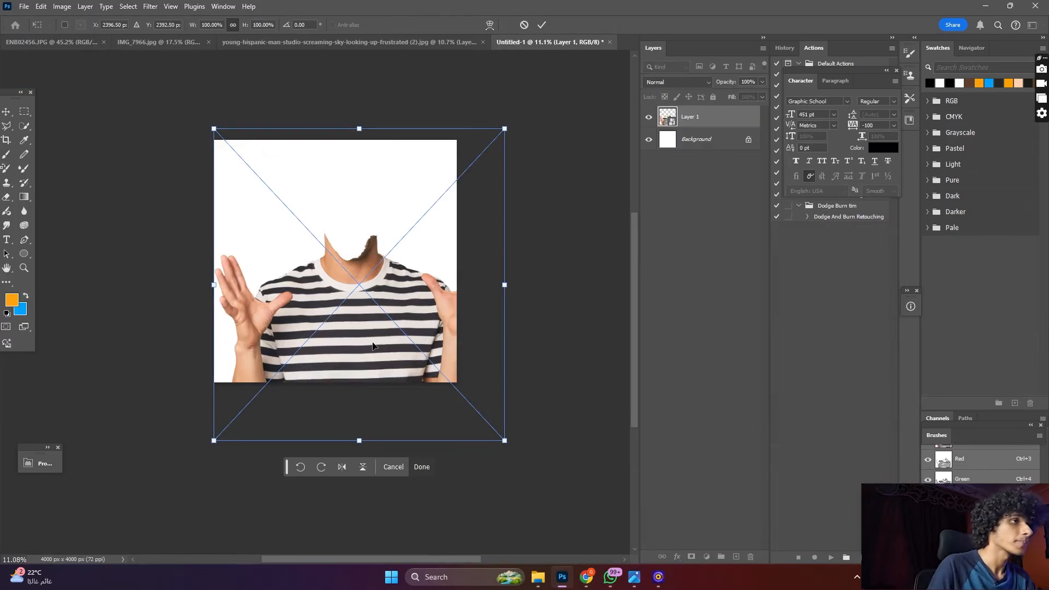
drag(503, 289, 410, 289)
drag(365, 296, 388, 288)
drag(335, 170, 338, 162)
drag(339, 179, 346, 178)
key(Return)
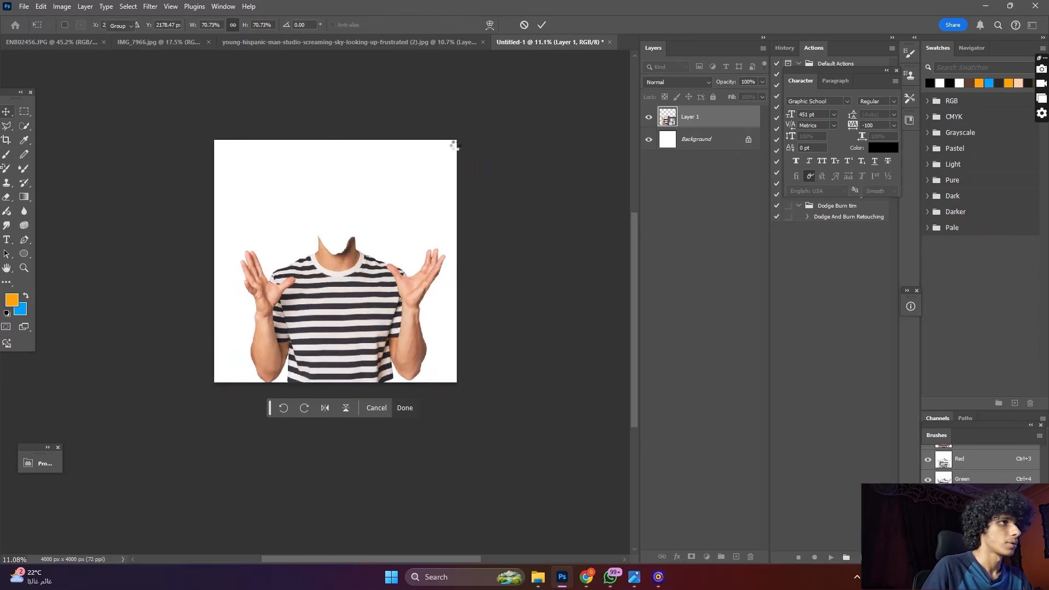
- Switch to the document with the man in the light blue shirt holding a wooden box, and view his head and torso closely
click(47, 46)
scroll(415, 213, down, 5)
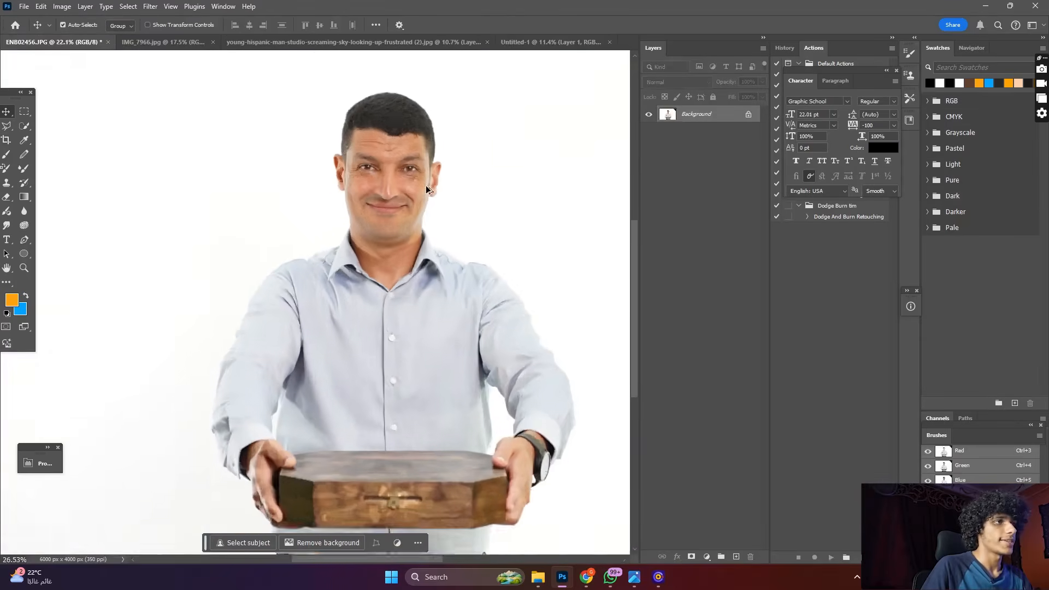
- Select the head and neck of the man in the light blue shirt with the Quick Selection tool, excluding his shirt collar
scroll(421, 185, up, 8)
click(24, 127)
scroll(381, 303, up, 4)
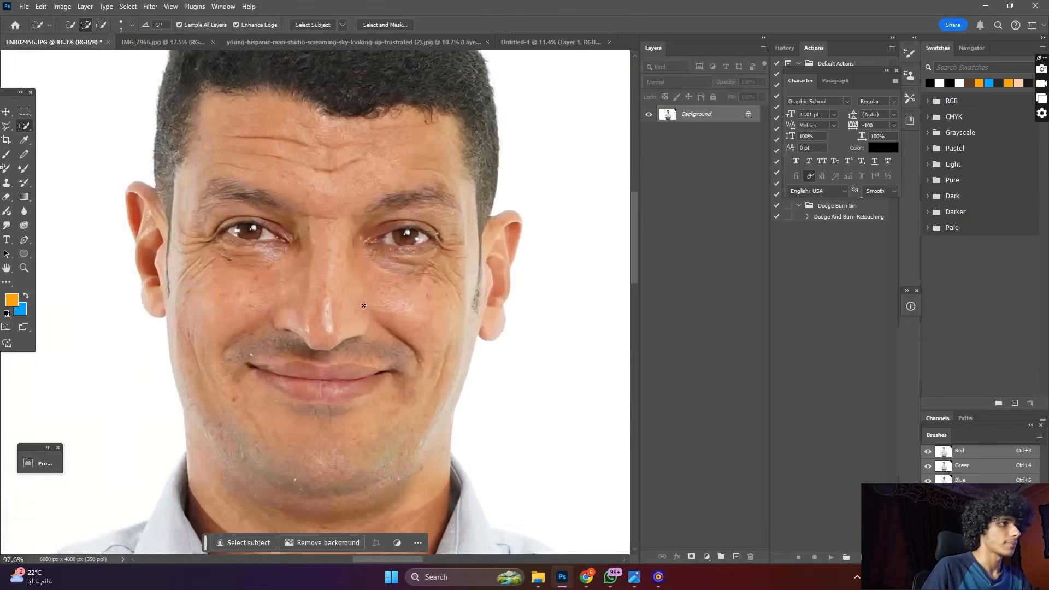
scroll(349, 318, down, 4)
mouse_move(348, 316)
mouse_down()
mouse_move(333, 299)
mouse_move(353, 188)
mouse_up()
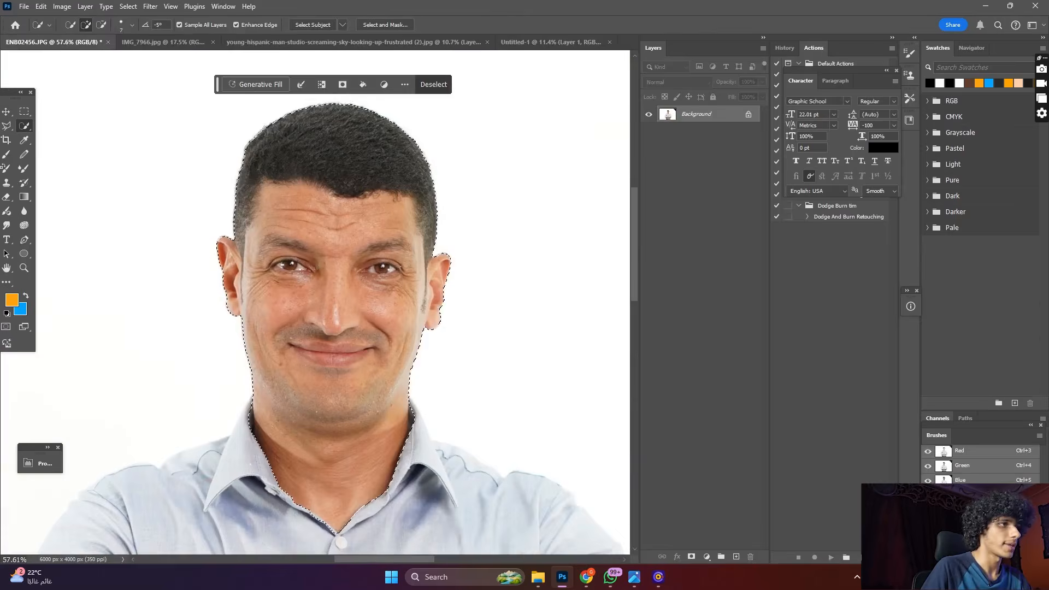
- Mask the man's layer to the selected head and neck, and convert the masked layer to a smart object
scroll(292, 412, up, 4)
scroll(419, 398, down, 3)
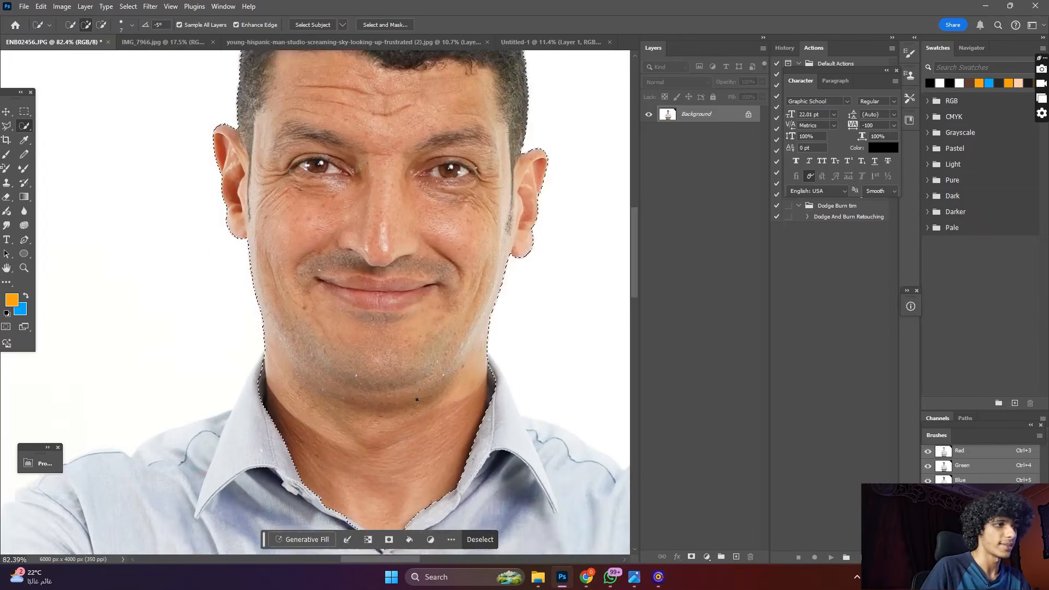
scroll(462, 322, down, 3)
scroll(438, 381, up, 5)
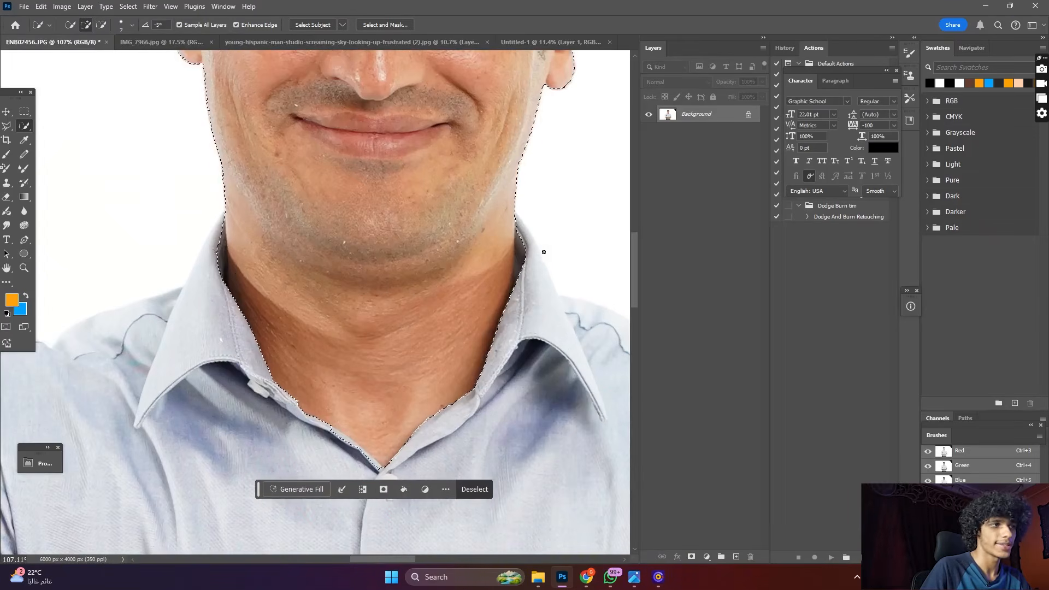
scroll(546, 246, down, 4)
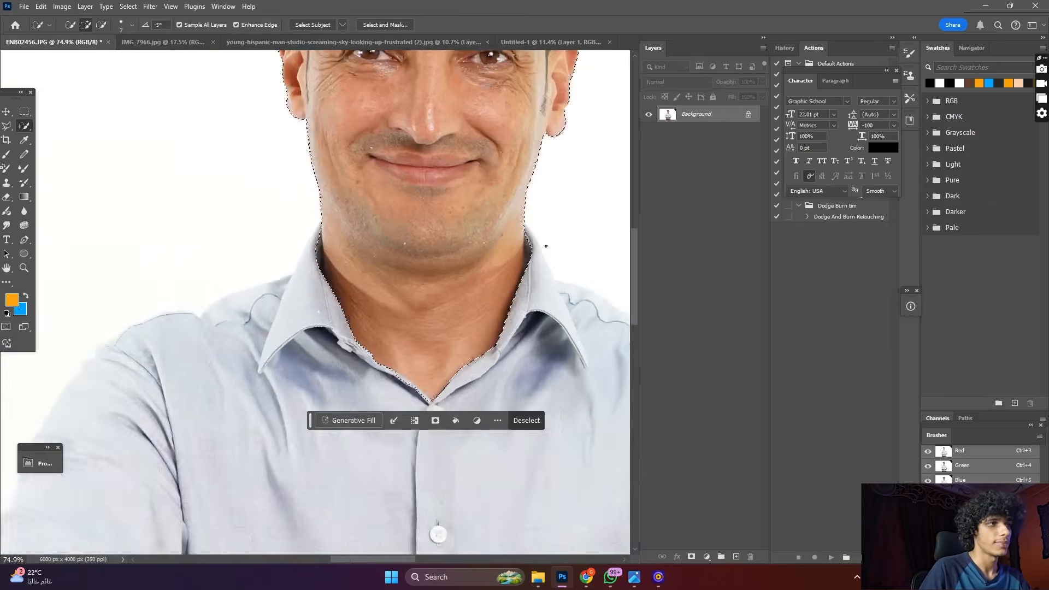
scroll(328, 189, up, 2)
scroll(328, 189, down, 2)
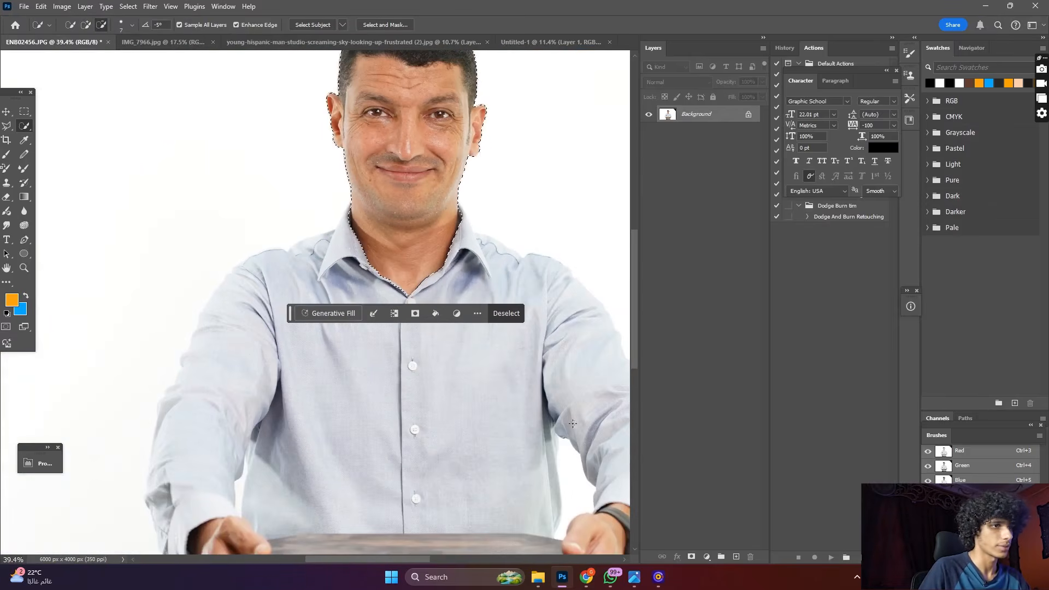
click(691, 556)
scroll(387, 219, down, 2)
scroll(387, 219, up, 1)
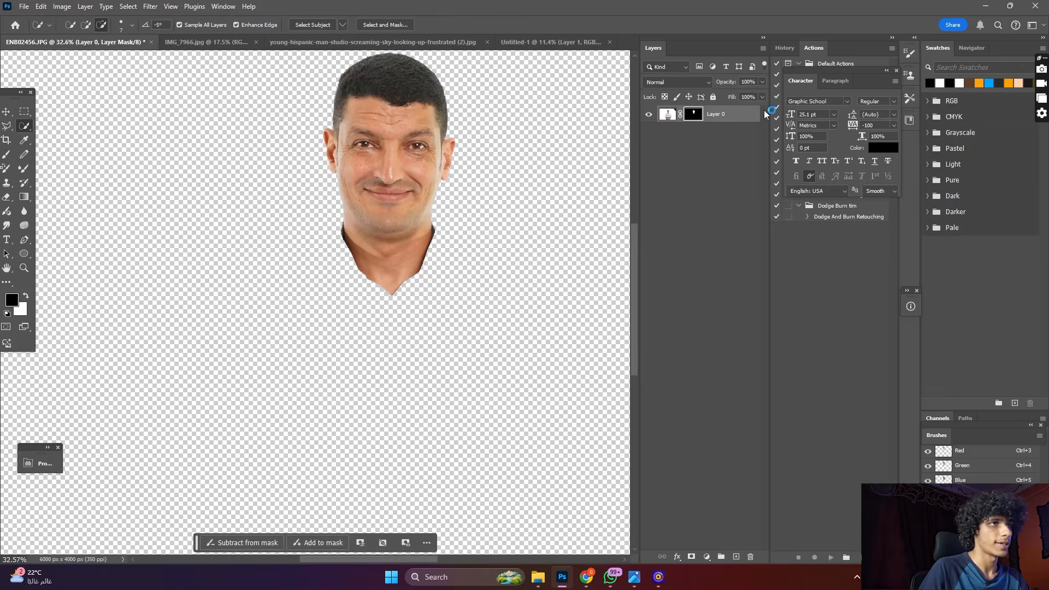
right_click(732, 115)
click(784, 311)
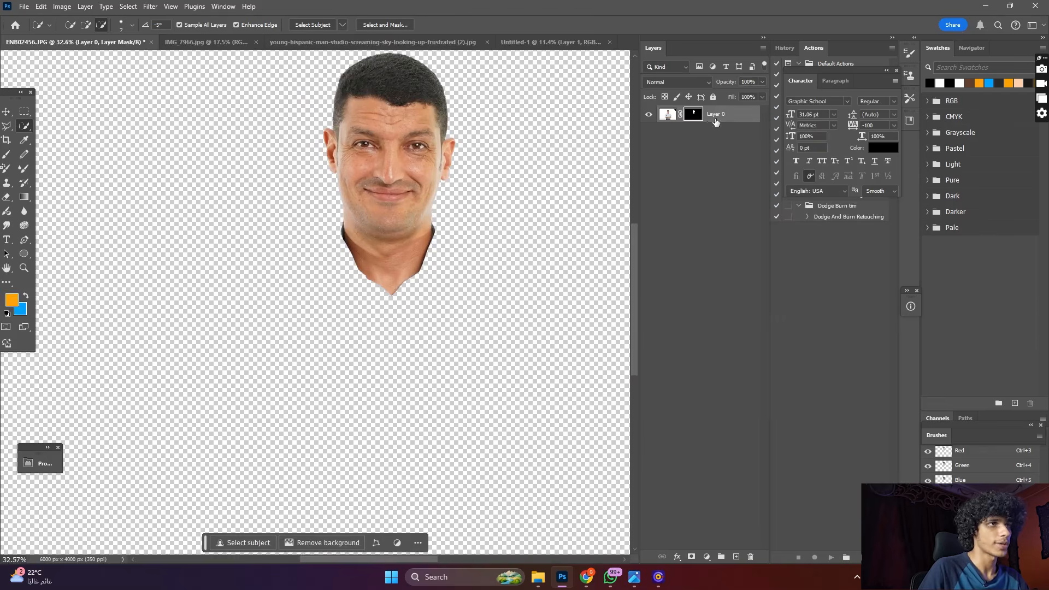
- Bring the head smart object into the Untitled-1 document, placing it above the headless striped-shirt body
drag(667, 113, 346, 250)
scroll(373, 232, up, 1)
key(ctrl+t)
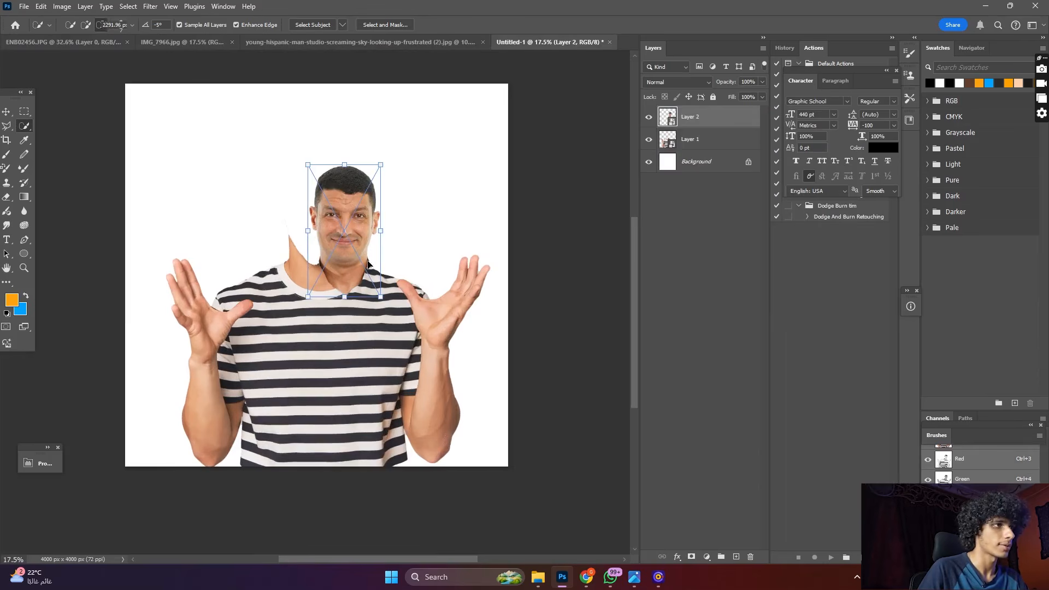
click(6, 111)
scroll(324, 215, down, 2)
scroll(323, 217, up, 3)
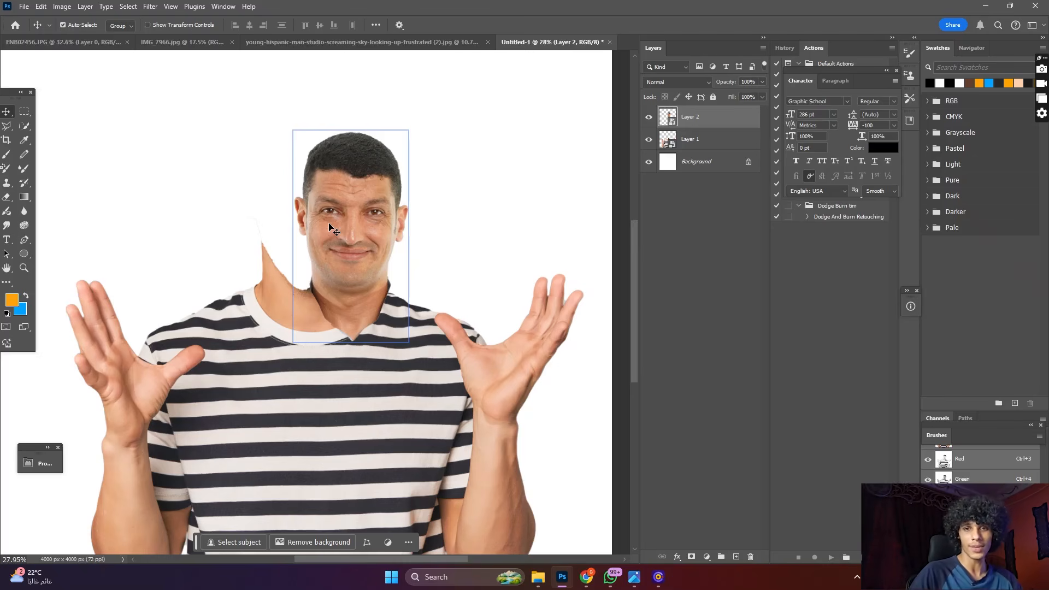
- Position the head over the body's neck opening and scale it proportionally to about 589%
drag(413, 214, 363, 265)
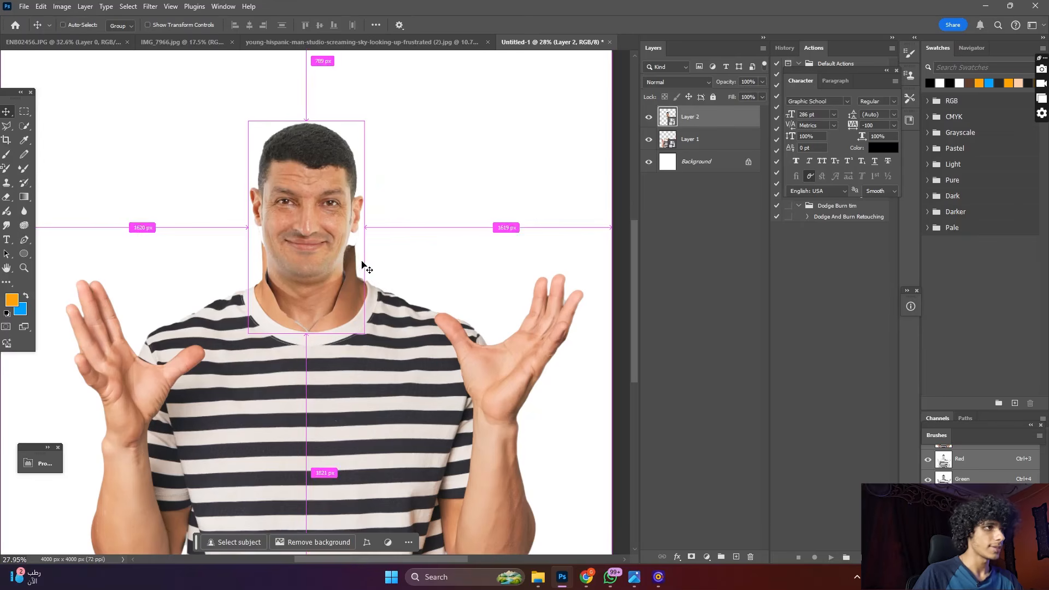
key(ctrl+t)
drag(369, 224, 381, 226)
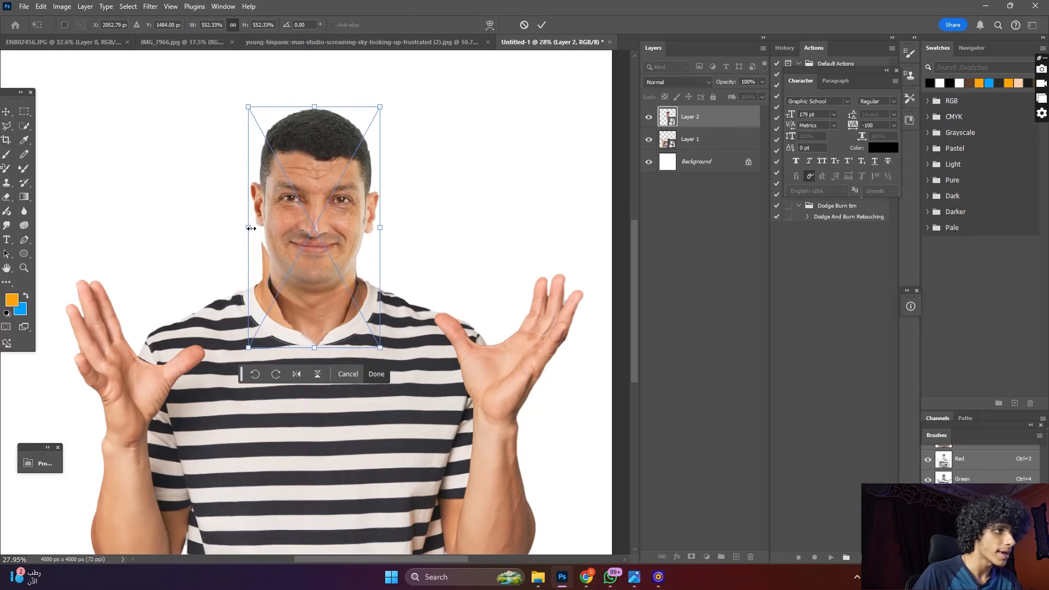
drag(250, 227, 242, 230)
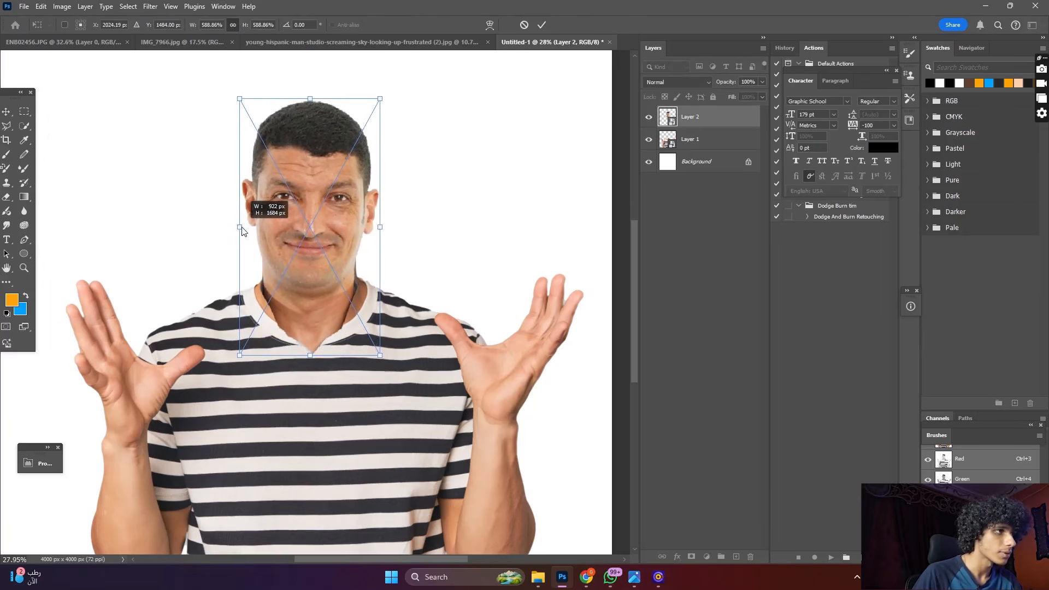
drag(309, 254, 313, 241)
key(Return)
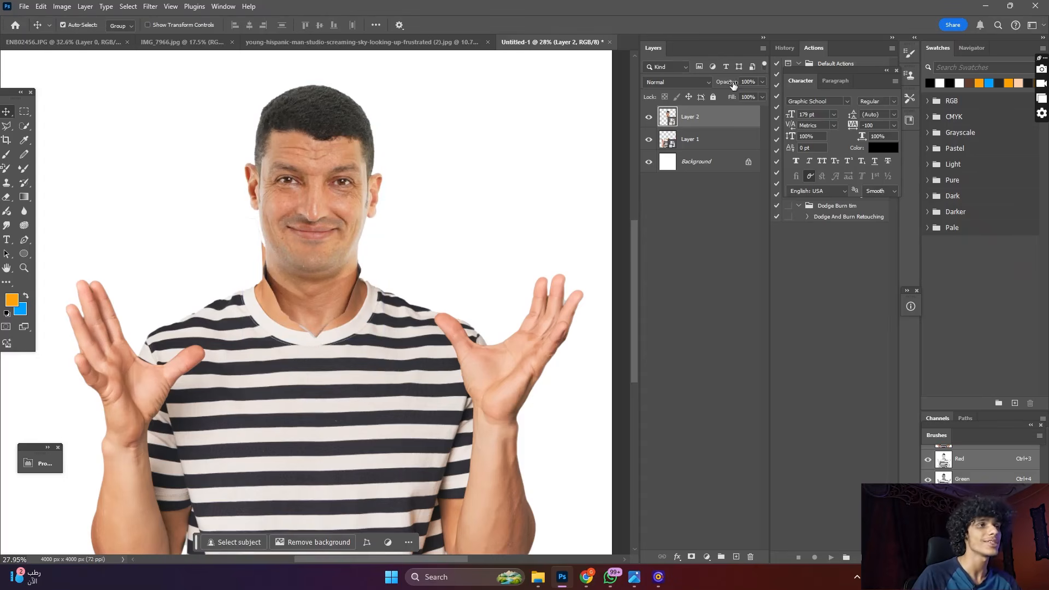
- Fit the head's scale to the body's neck with the head layer at 70% opacity, and restore its opacity to 100%
drag(732, 84, 716, 86)
scroll(338, 205, up, 2)
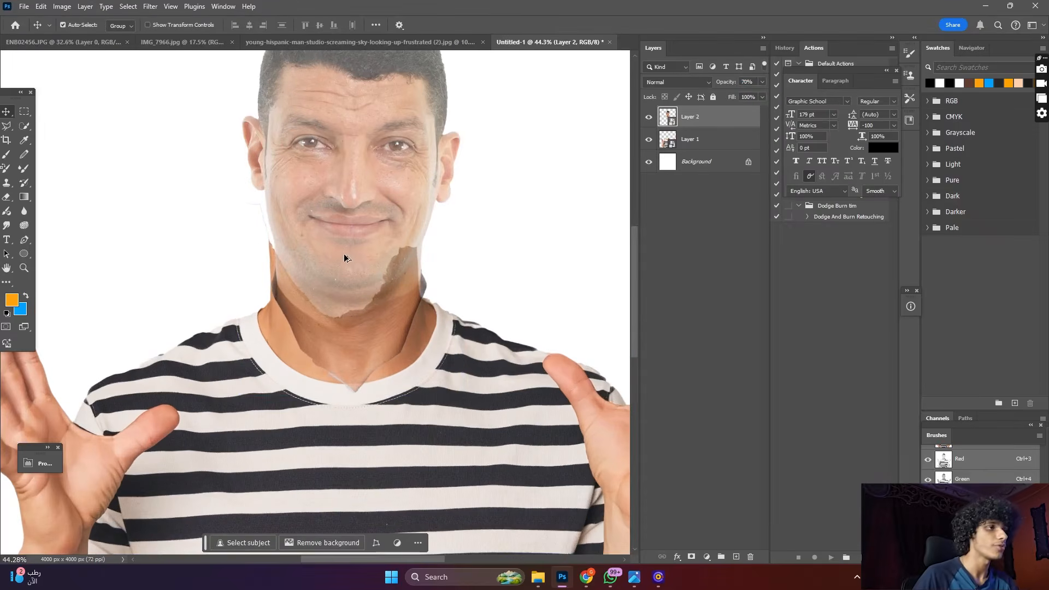
key(ctrl+t)
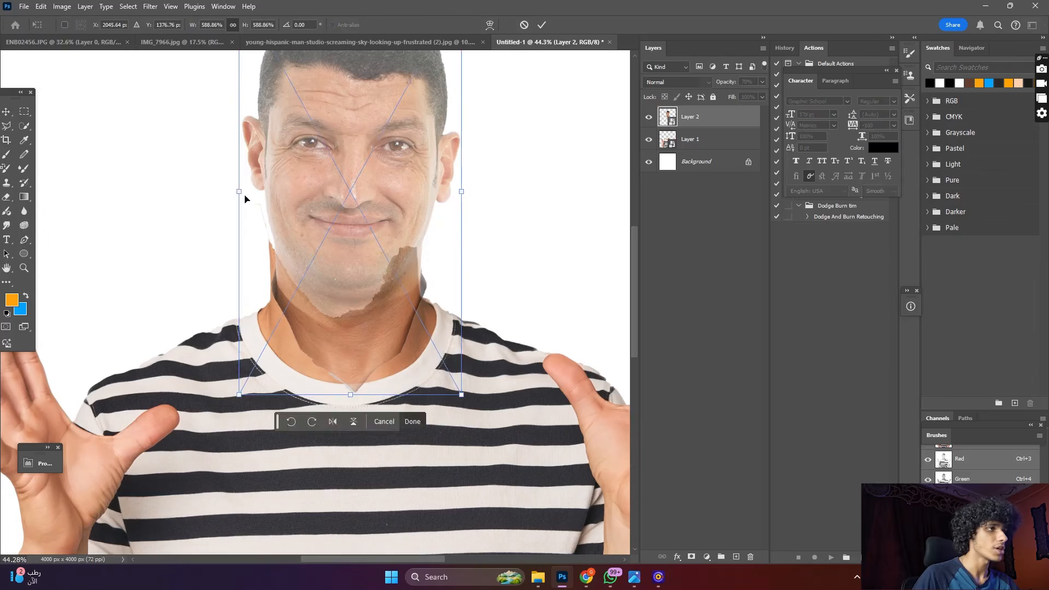
drag(238, 191, 234, 192)
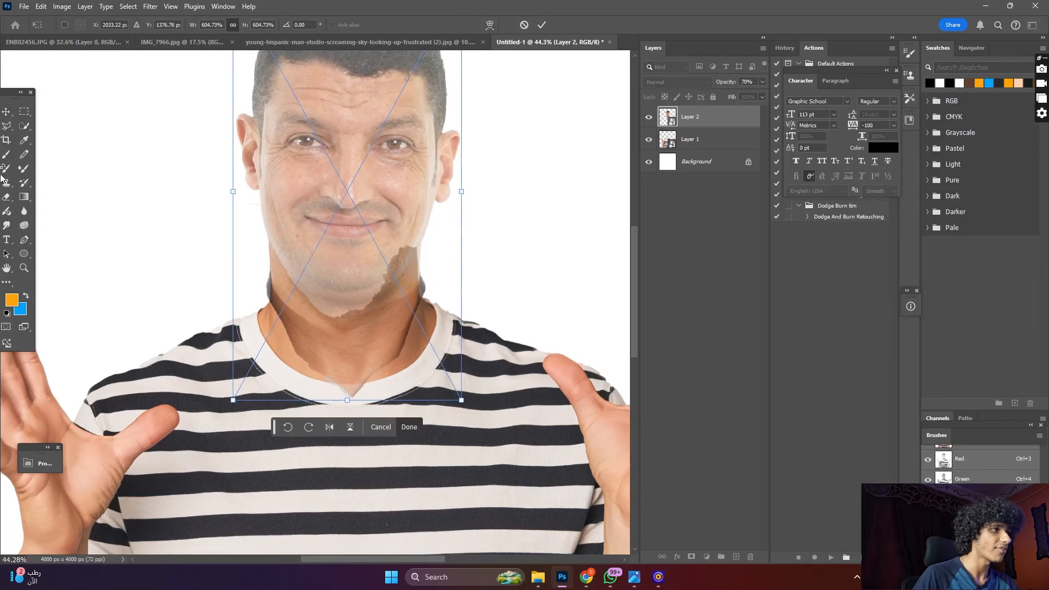
scroll(481, 251, up, 1)
drag(461, 182, 457, 185)
key(Return)
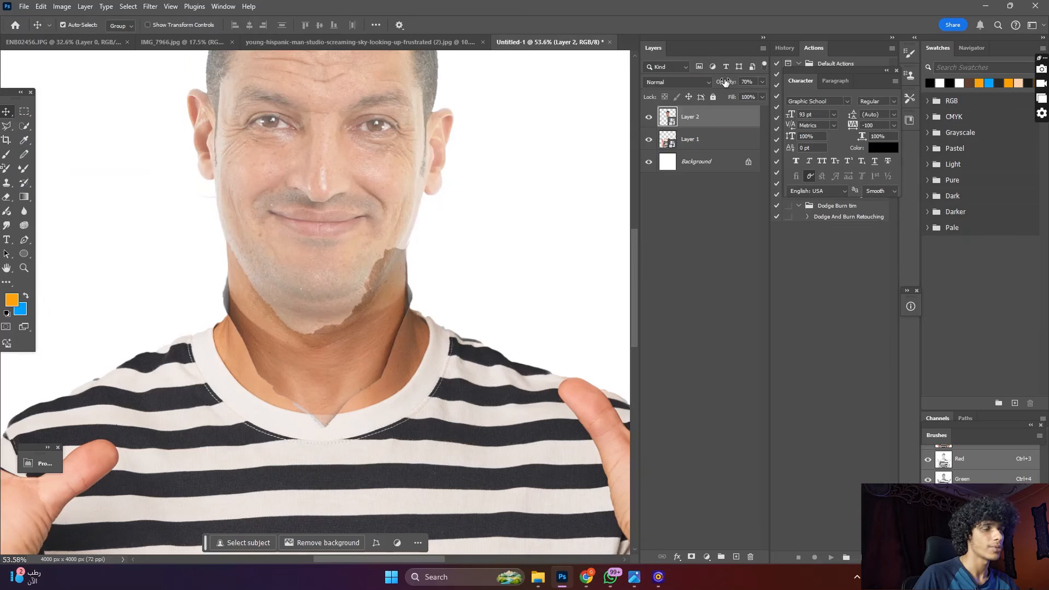
drag(725, 82, 751, 82)
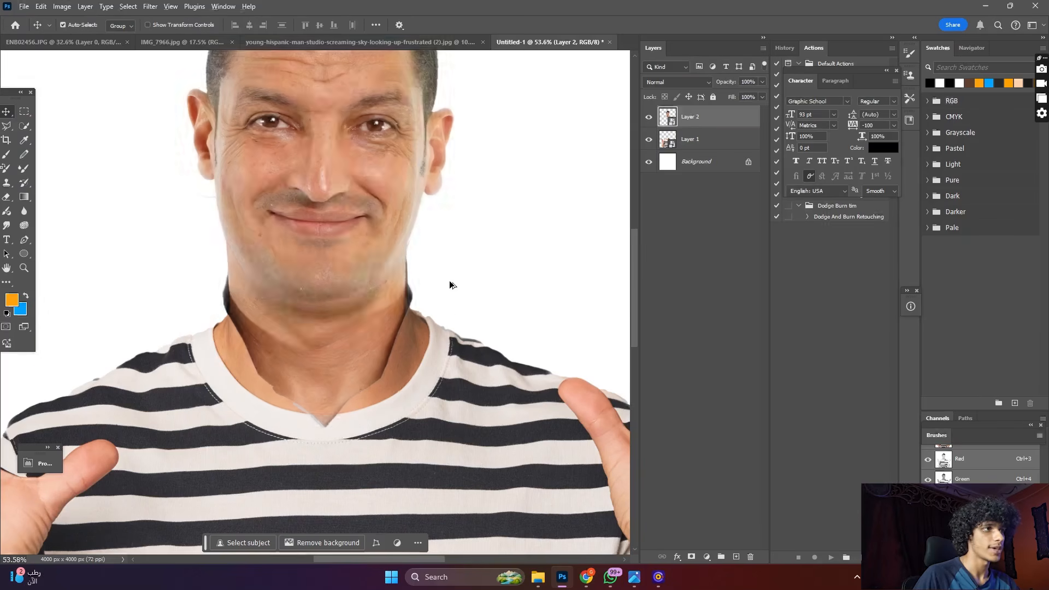
- Scale the head up to about 624% and shift it slightly down onto the shirt's neckline
scroll(446, 279, down, 4)
scroll(431, 275, down, 2)
scroll(418, 274, up, 2)
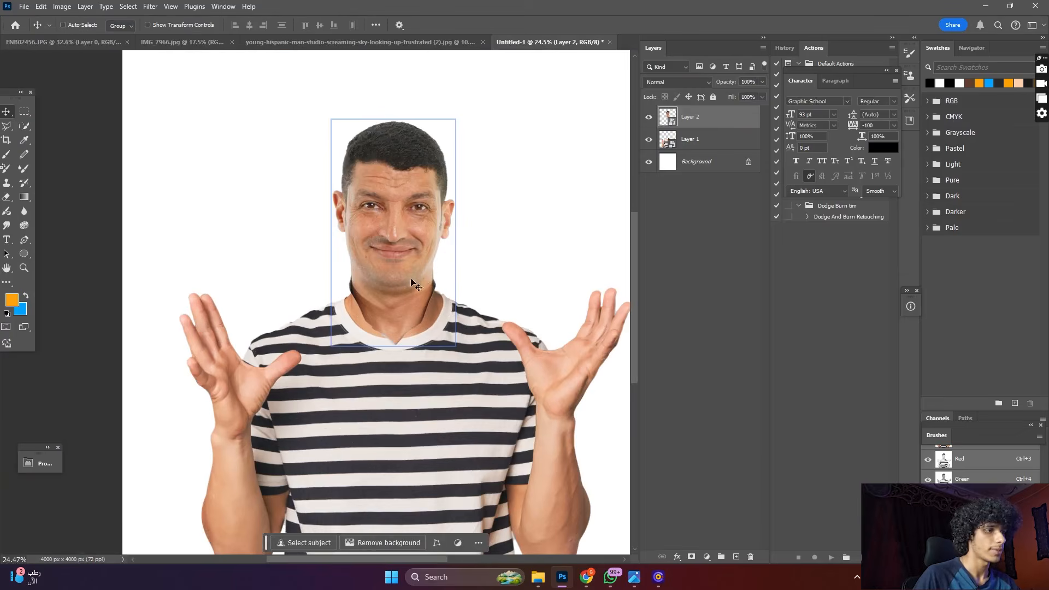
key(ctrl+t)
drag(393, 119, 394, 108)
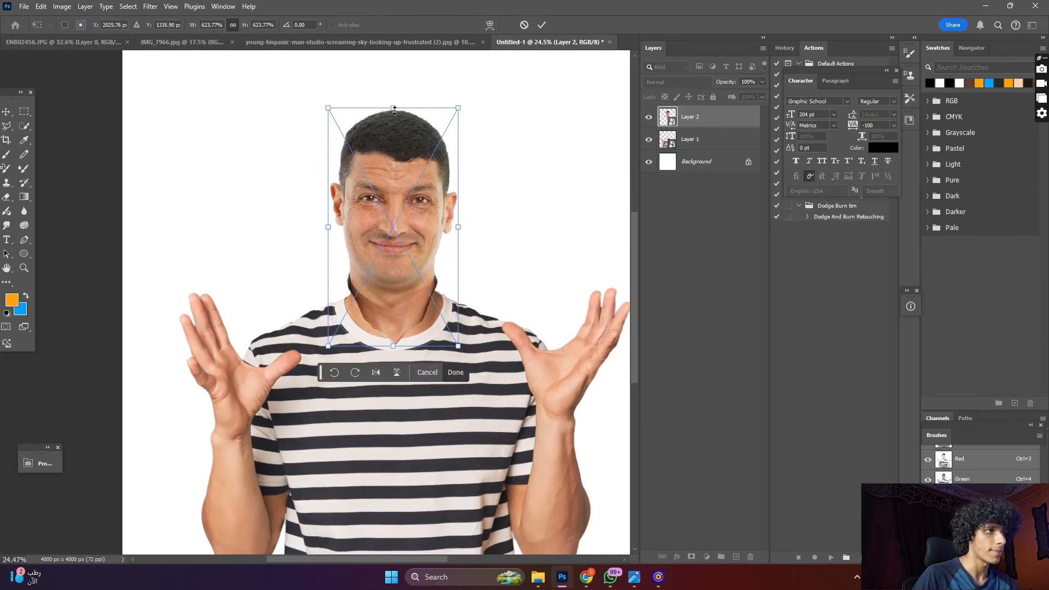
drag(398, 146, 397, 151)
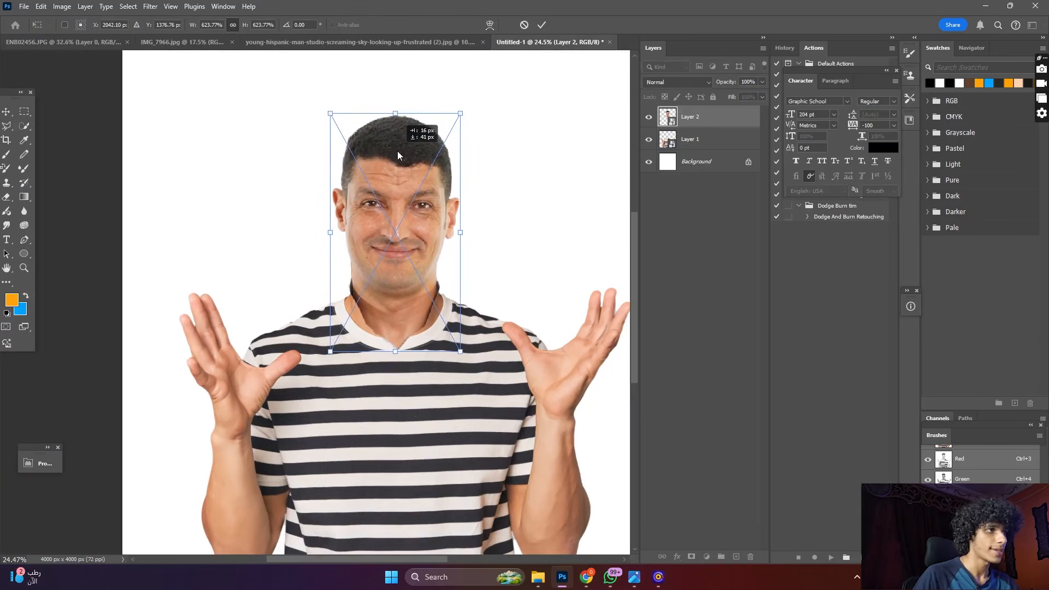
click(10, 112)
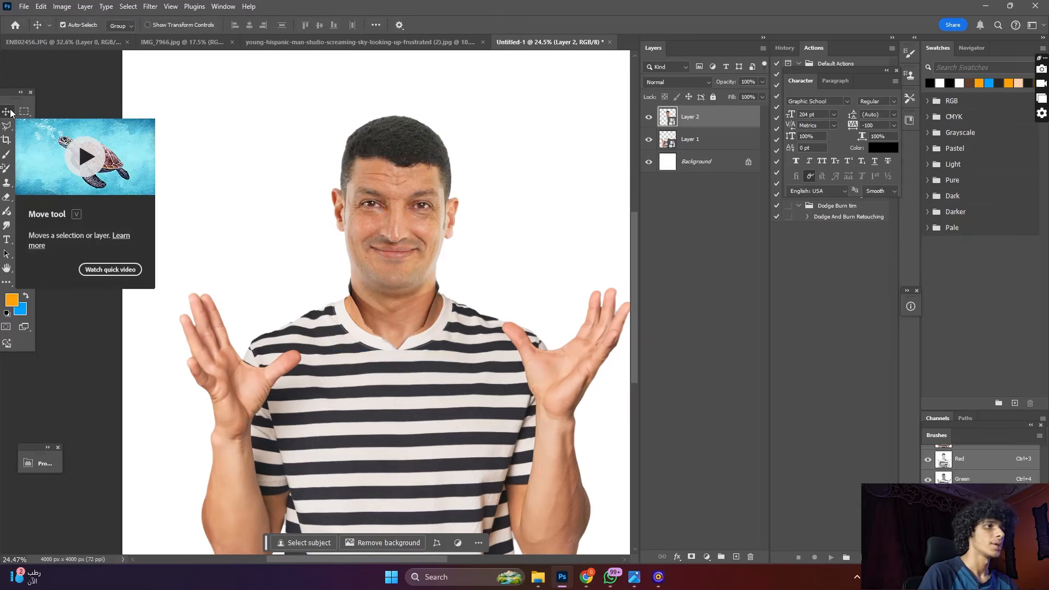
- Enlarge the head layer proportionally to about 632%, roughly 990 px wide
scroll(430, 311, down, 5)
scroll(440, 272, up, 8)
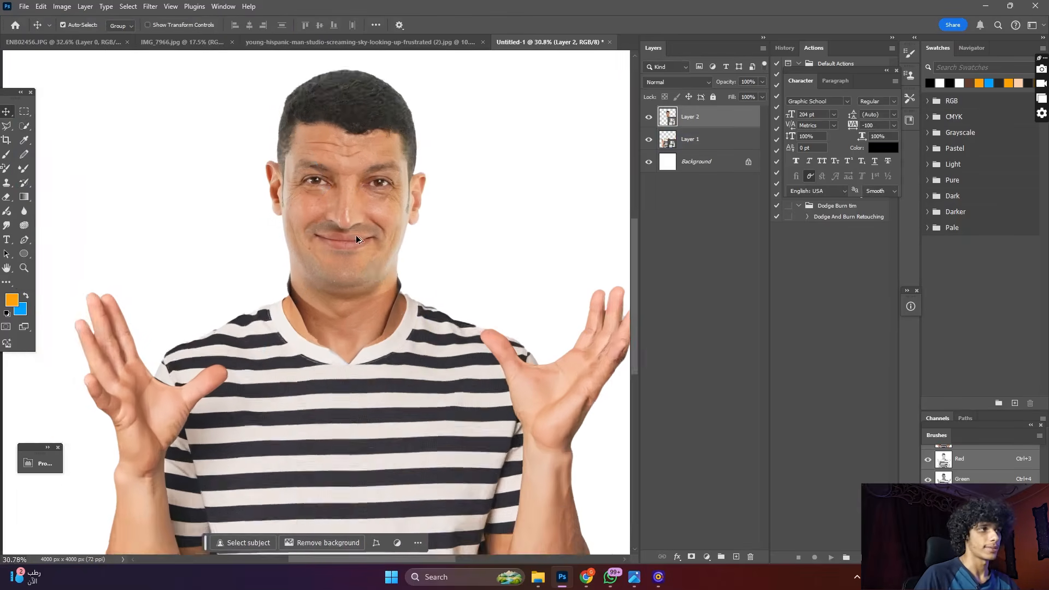
key(ctrl+t)
scroll(358, 235, down, 1)
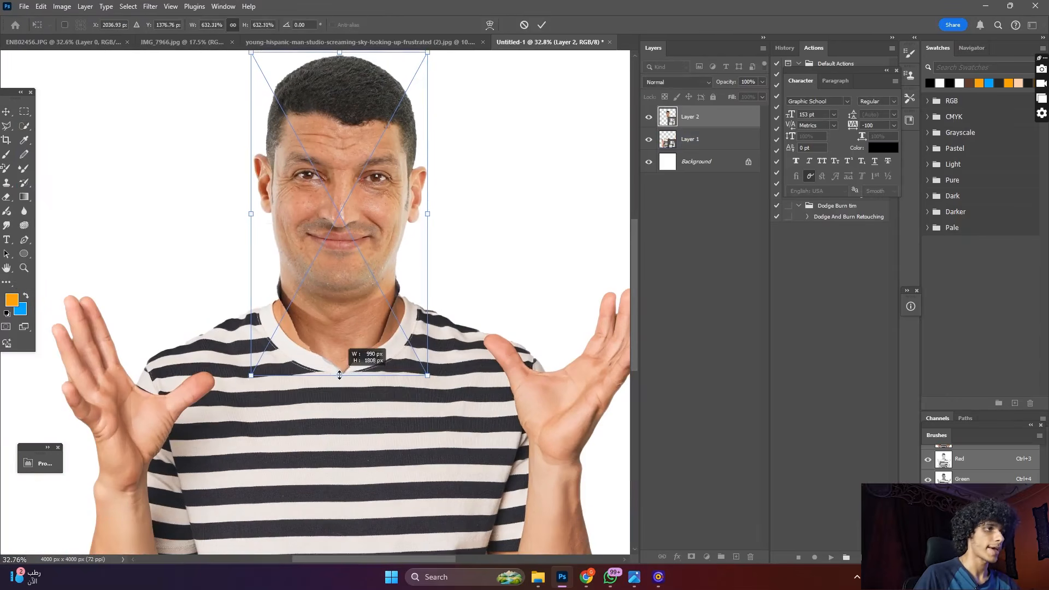
click(7, 116)
- Examine the head's proportions on the body and how its neck meets the striped shirt's collar
scroll(405, 237, down, 4)
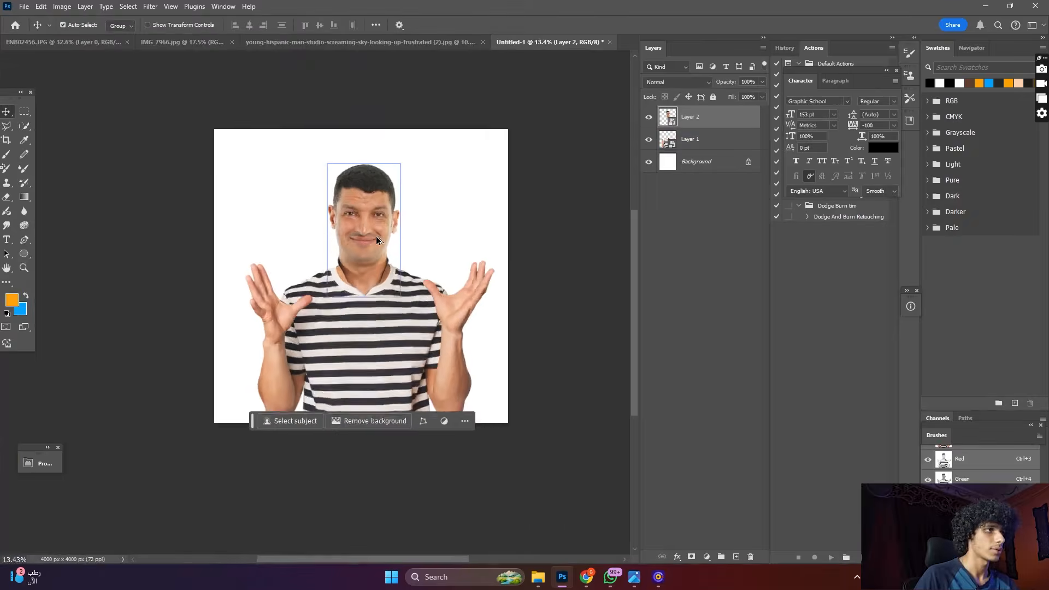
scroll(375, 236, up, 5)
scroll(376, 295, down, 4)
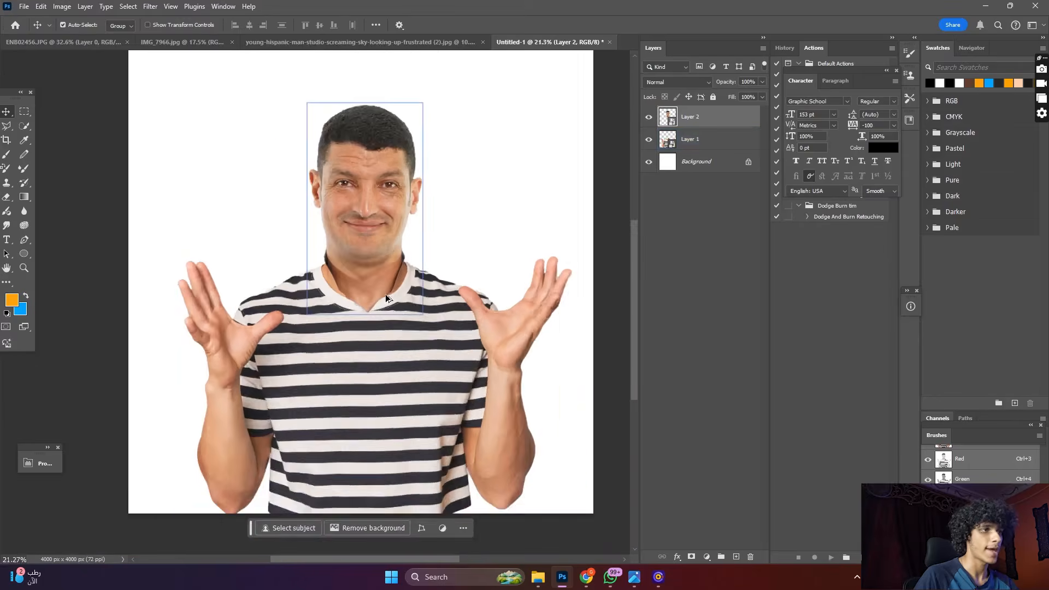
scroll(359, 260, up, 4)
scroll(358, 258, down, 2)
scroll(371, 295, up, 4)
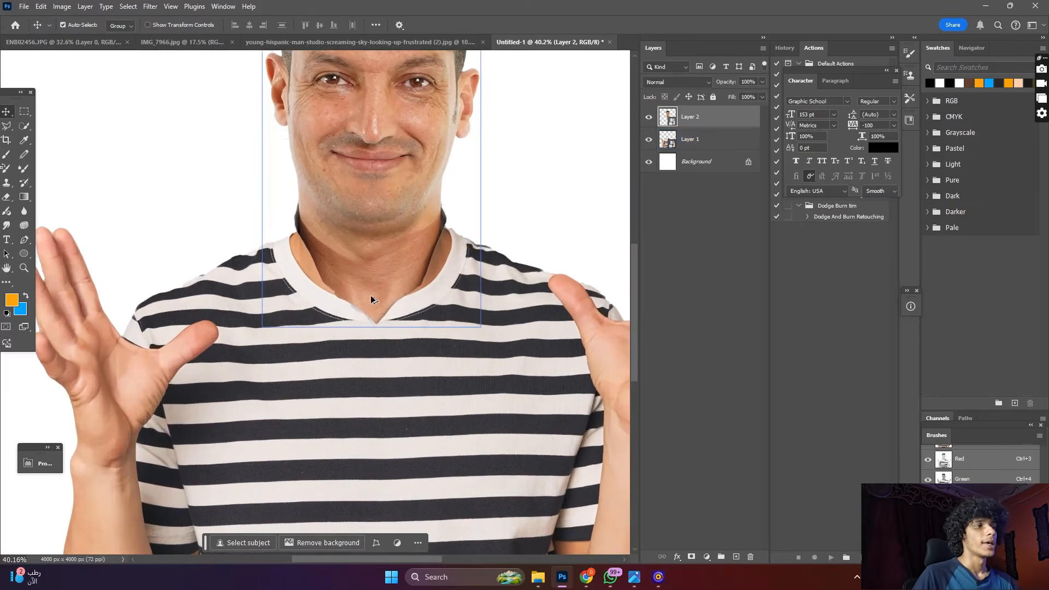
scroll(406, 296, down, 1)
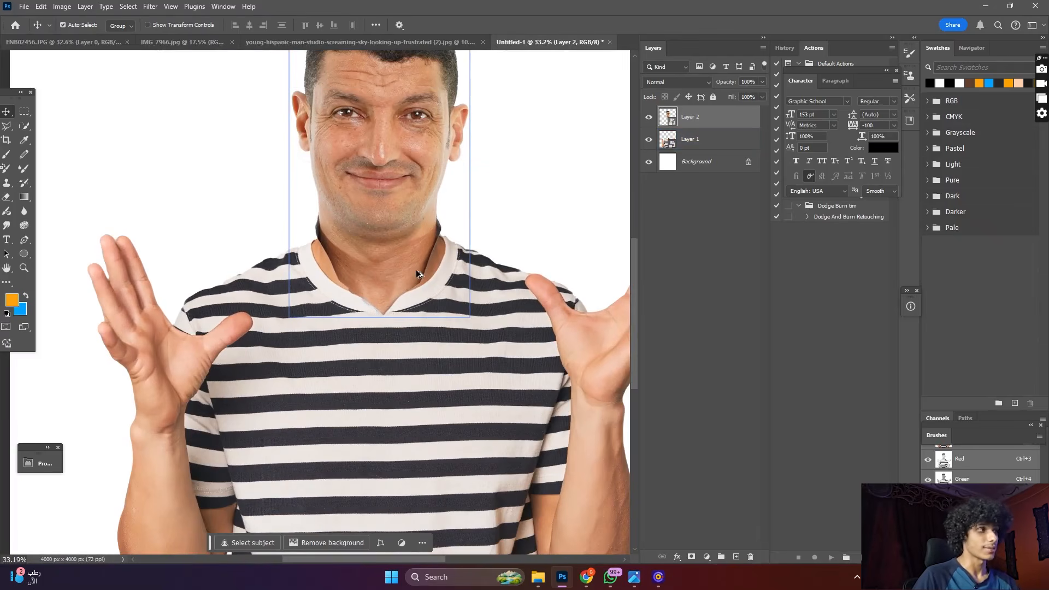
scroll(416, 273, down, 1)
scroll(390, 296, up, 5)
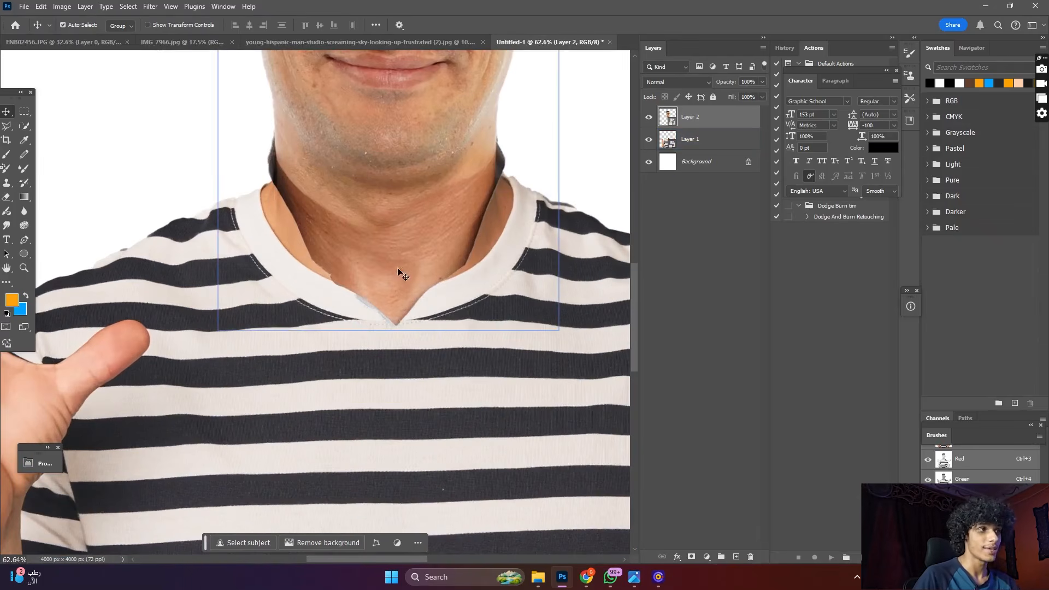
scroll(371, 293, down, 1)
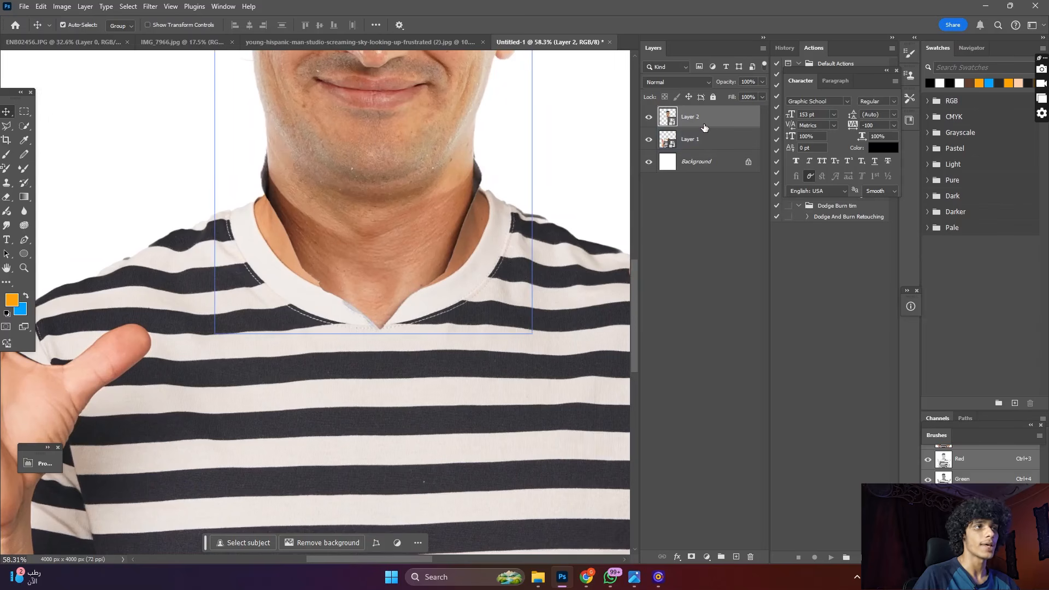
- Add a layer mask to the head layer (Layer 2) and ready the Brush with default black and white colours
click(691, 556)
key(d)
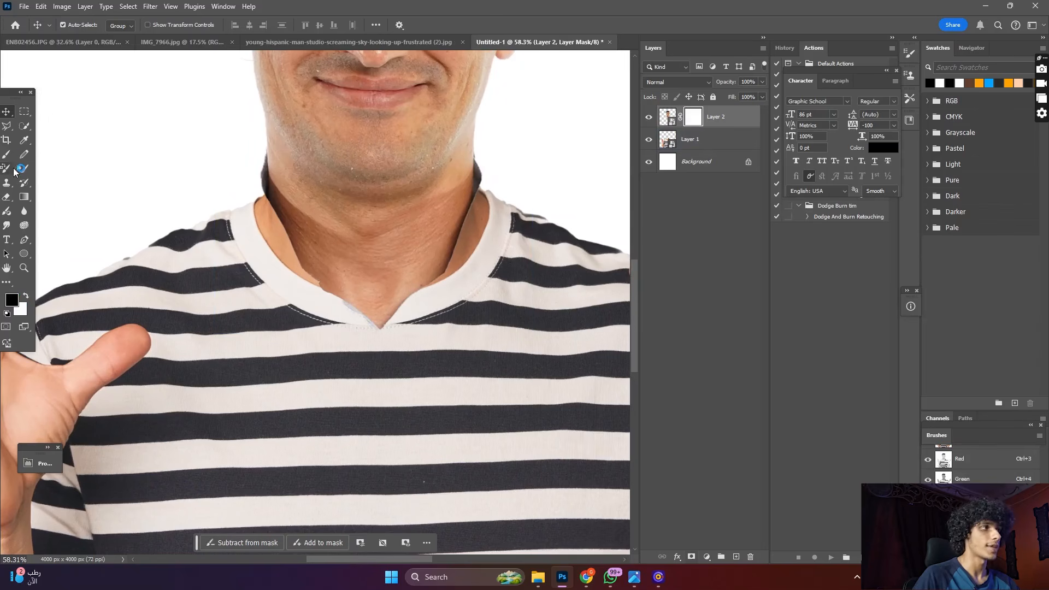
key(b)
scroll(400, 301, down, 1)
scroll(401, 302, up, 1)
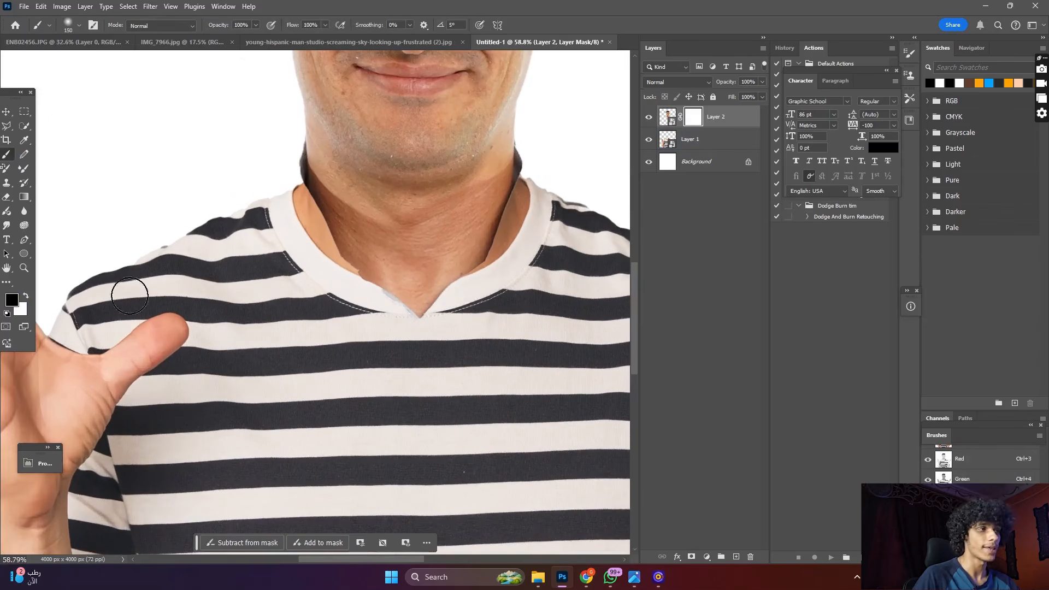
- Paint black on the mask at brush size 90 to hide the pointed neck tip overlapping the front of the round collar
scroll(273, 273, down, 3)
scroll(400, 302, up, 3)
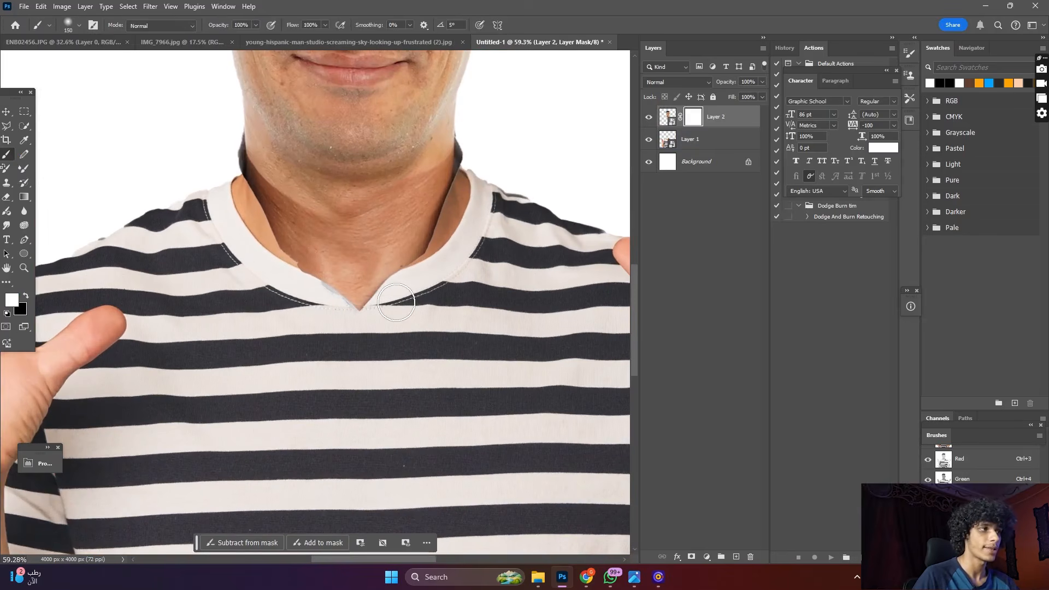
key(x)
scroll(396, 302, down, 3)
scroll(391, 302, up, 5)
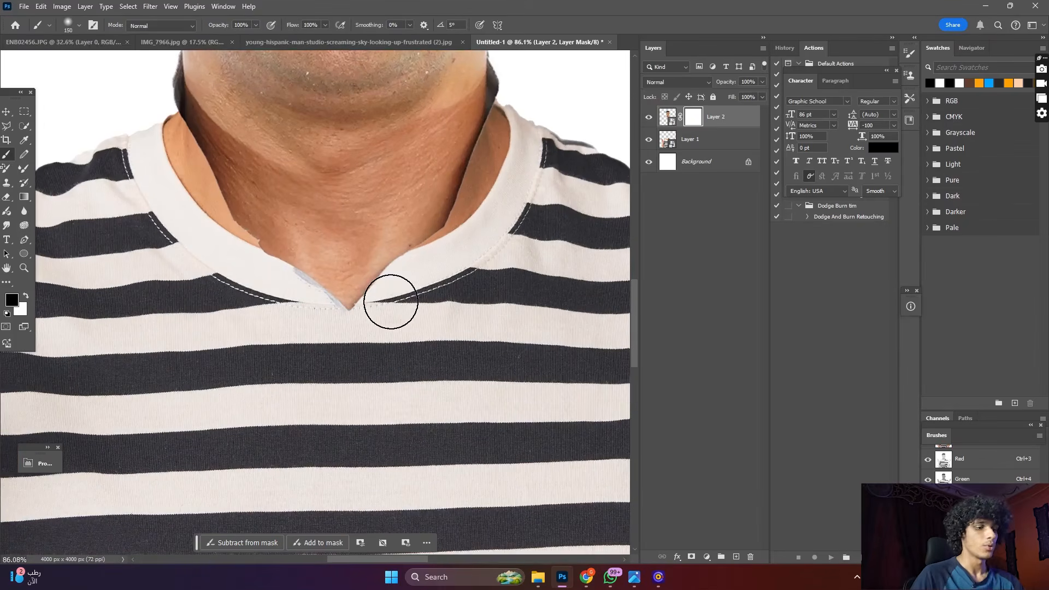
key(bracketleft)
mouse_move(392, 295)
mouse_down()
mouse_move(419, 293)
mouse_move(344, 314)
mouse_move(238, 314)
mouse_move(440, 291)
mouse_move(317, 291)
mouse_move(434, 268)
mouse_up()
mouse_move(297, 287)
mouse_down()
mouse_move(232, 269)
mouse_move(293, 276)
mouse_move(240, 258)
mouse_up()
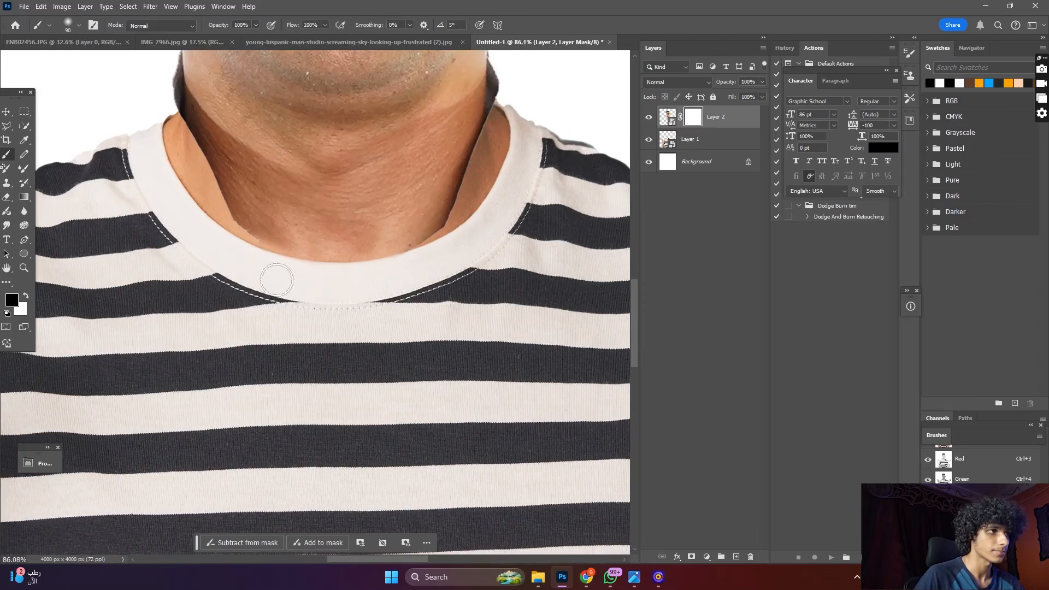
- Mask the head layer's hard neck edge just inside the right side of the collar so it blends into the body's skin
scroll(445, 276, up, 2)
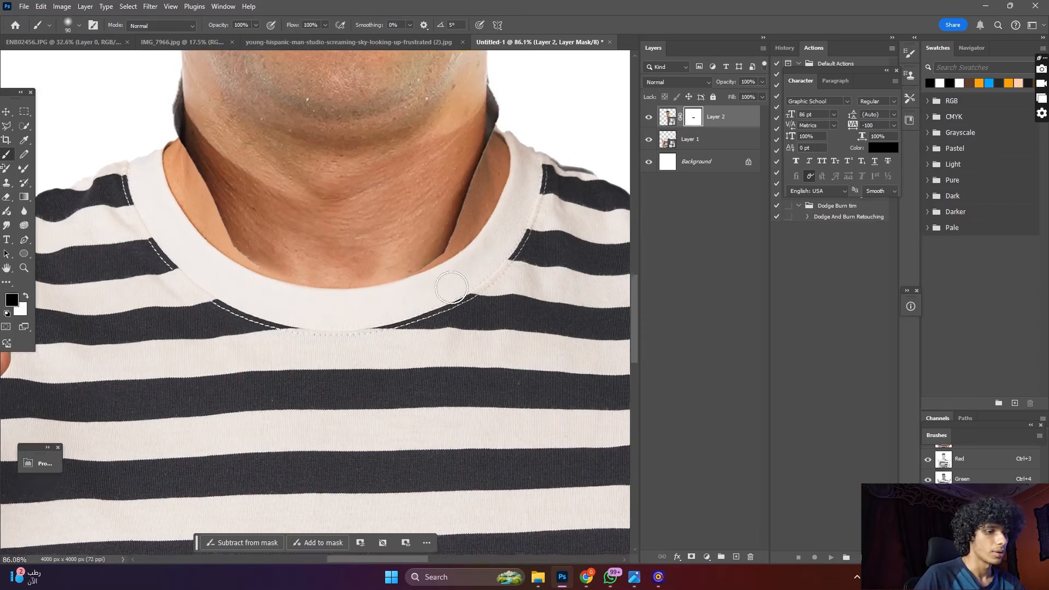
key(bracketright)
key(bracketright)
key(bracketright)
key(bracketright)
key(bracketleft)
mouse_move(479, 295)
mouse_down()
mouse_move(484, 274)
mouse_move(473, 304)
mouse_move(487, 273)
mouse_move(472, 266)
mouse_up()
key(bracketleft)
key(bracketleft)
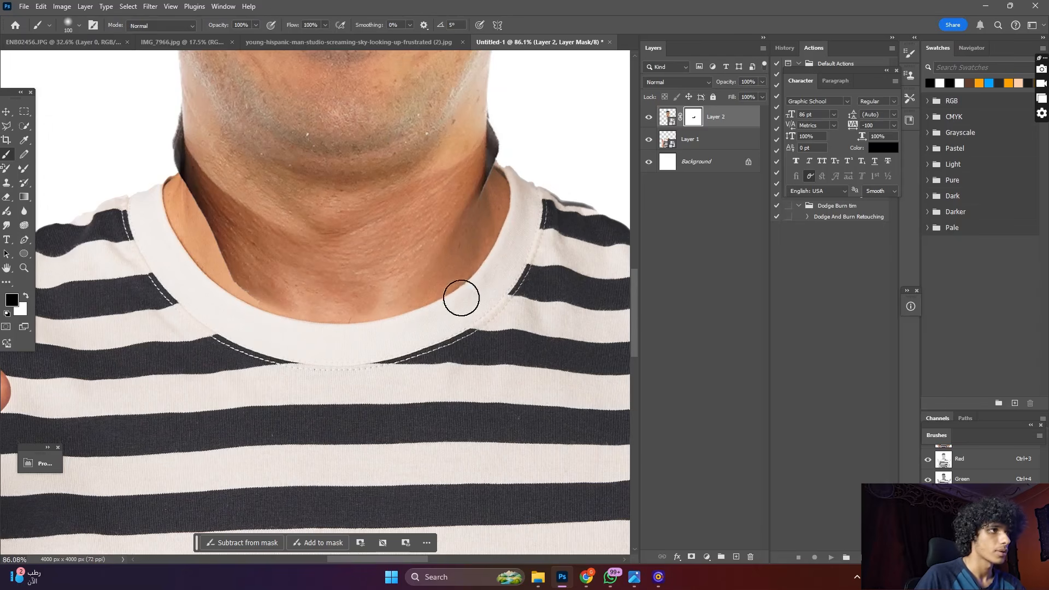
- Blend the head layer's neck edge inside the left side of the collar by masking it with a size 150 brush
key(bracketright)
key(bracketright)
mouse_move(254, 327)
mouse_down()
mouse_move(205, 284)
mouse_move(215, 289)
mouse_move(191, 263)
mouse_move(204, 259)
mouse_move(148, 227)
mouse_move(182, 232)
mouse_move(192, 269)
mouse_up()
- Mask out the dark collar remnants on both outer edges of the neck with a small black brush
key(bracketleft)
key(bracketleft)
key(bracketleft)
key(bracketleft)
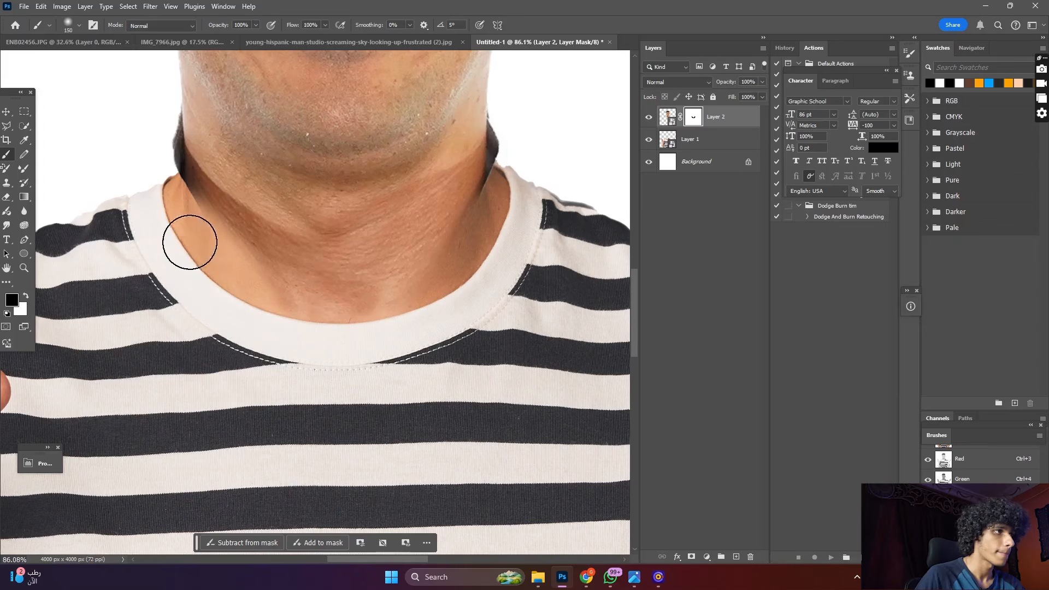
scroll(191, 239, up, 2)
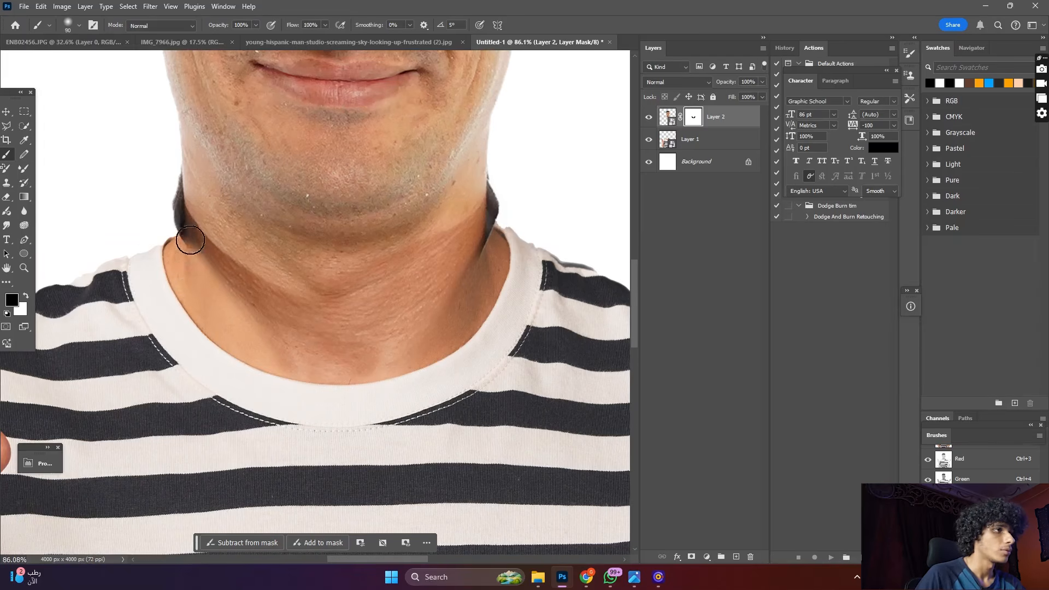
mouse_move(195, 264)
mouse_down()
mouse_move(176, 255)
mouse_move(174, 237)
mouse_up()
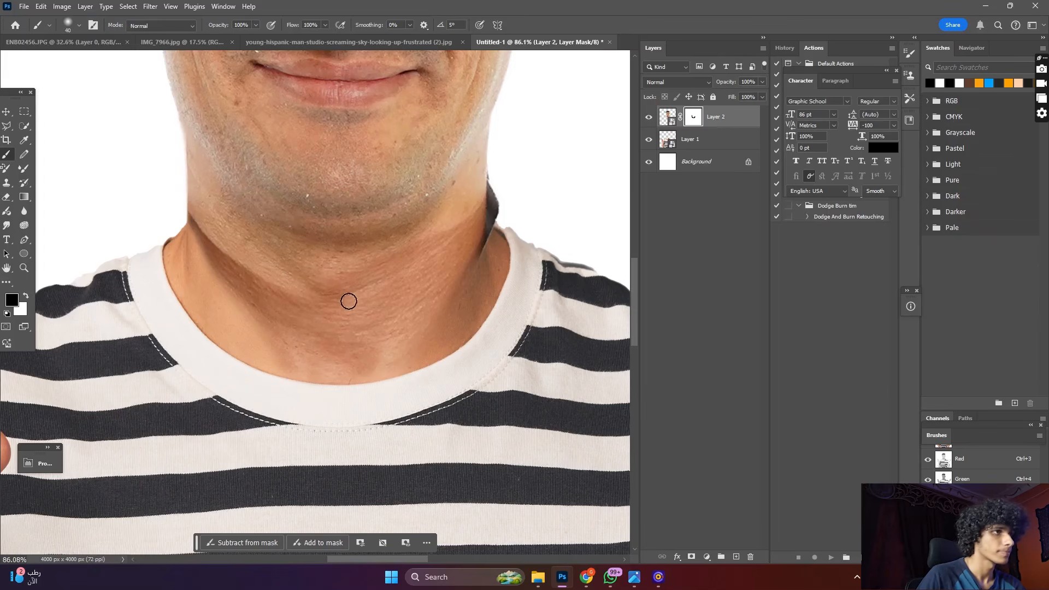
key(bracketleft)
mouse_move(497, 246)
mouse_down()
mouse_move(508, 206)
mouse_move(508, 216)
mouse_up()
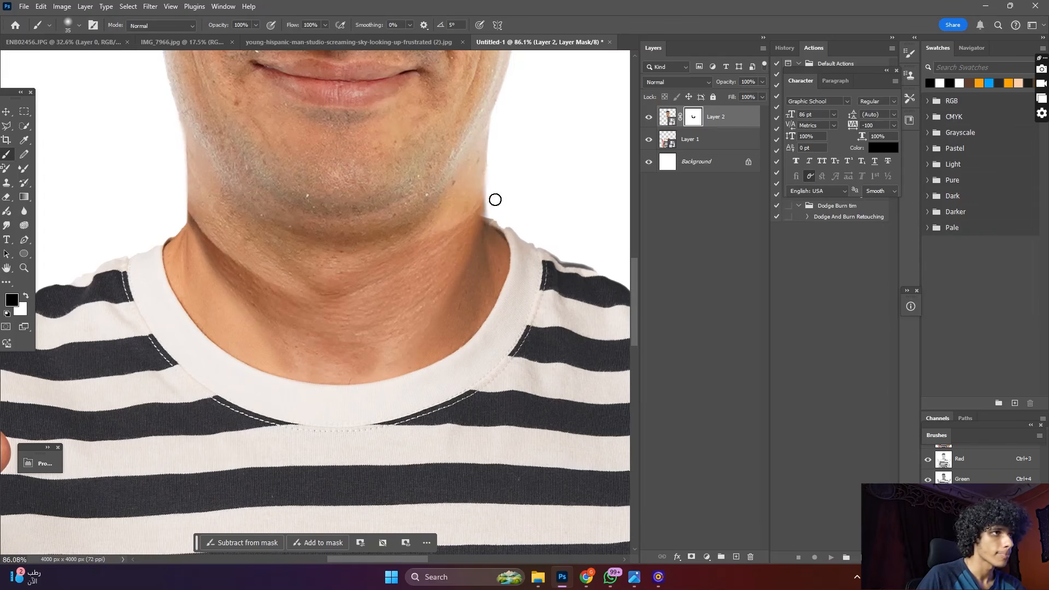
- Examine the neck blend and the head's fit on the whole figure, both from afar and close up
scroll(462, 152, down, 6)
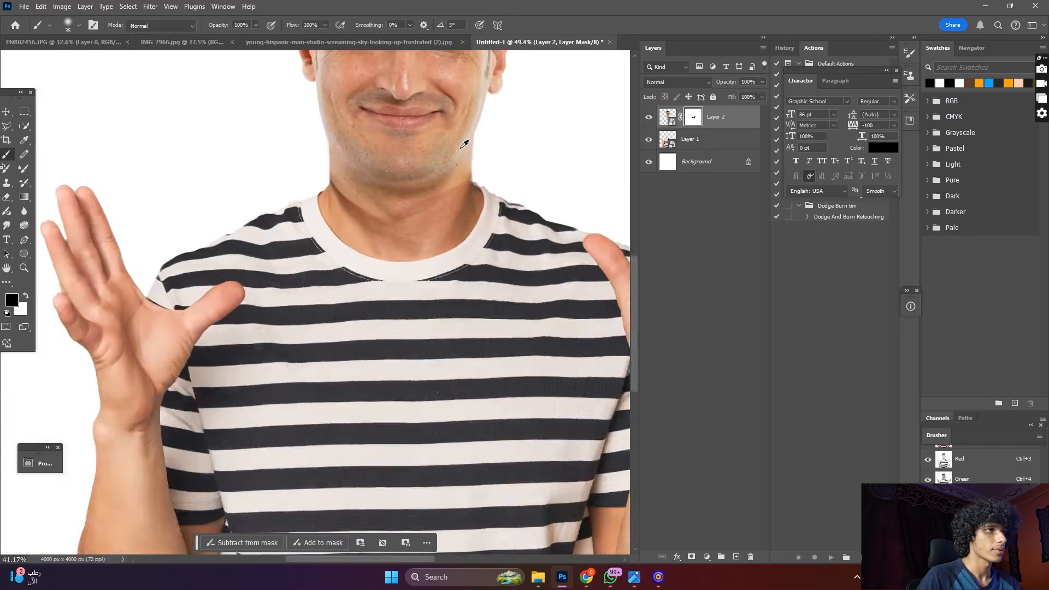
scroll(437, 203, up, 1)
scroll(439, 200, up, 2)
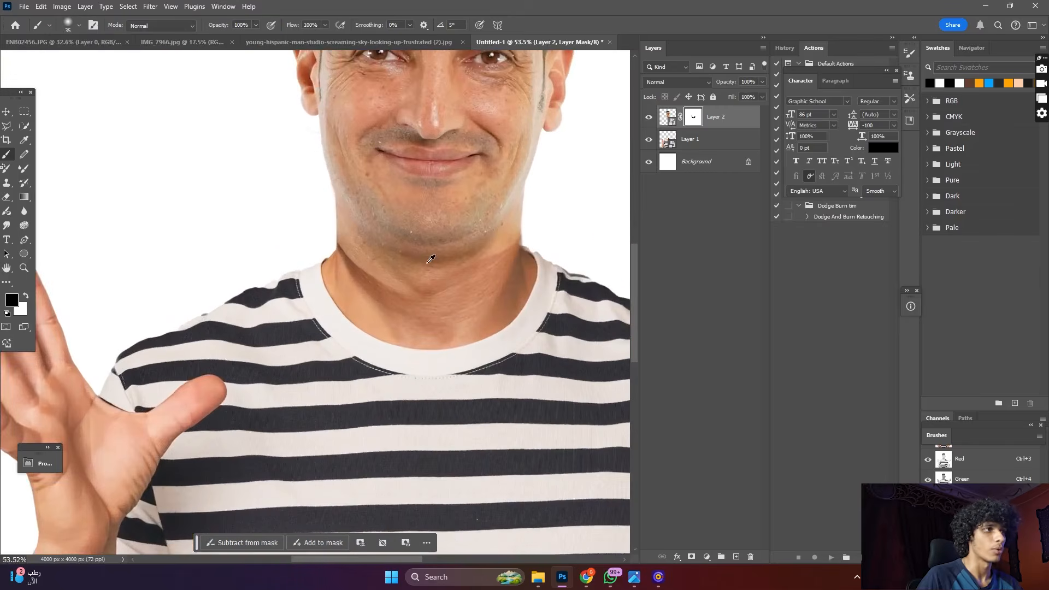
scroll(440, 186, down, 4)
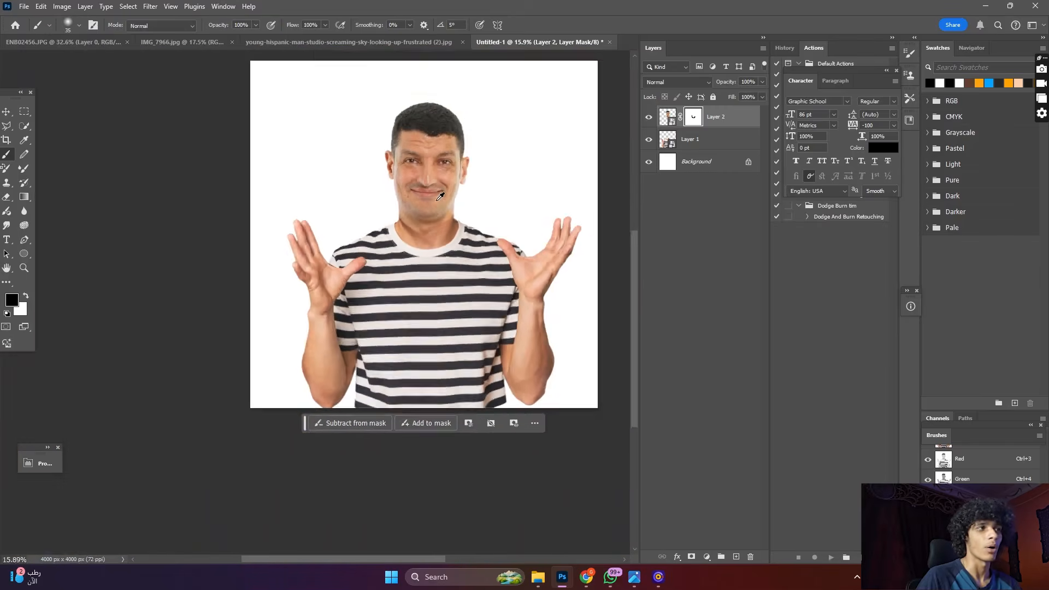
scroll(439, 196, up, 3)
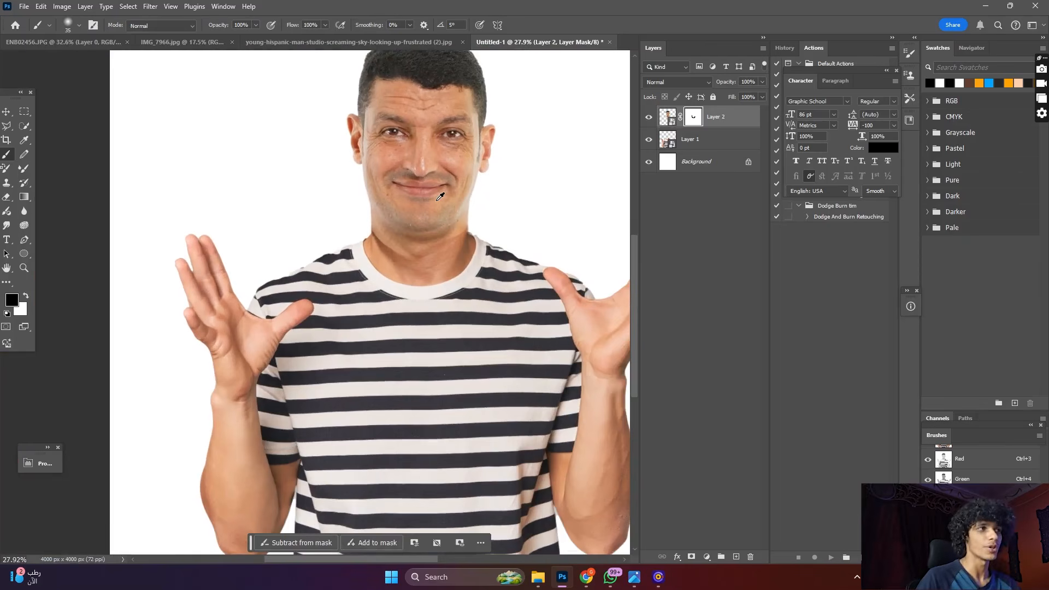
scroll(439, 196, down, 1)
scroll(409, 262, up, 6)
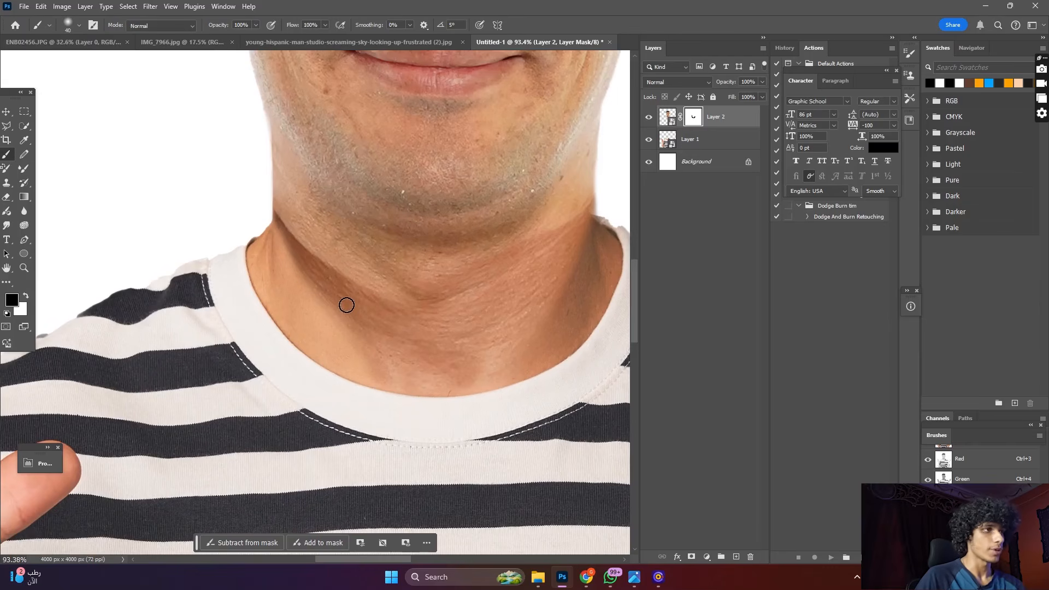
- Try masking the left side of the neck with a brush enlarged to 175, comparing the result by undoing and redoing
mouse_move(379, 316)
mouse_down()
mouse_move(340, 272)
mouse_move(374, 301)
mouse_up()
key(ctrl+z)
key(x)
key(bracketright)
scroll(374, 301, up, 2)
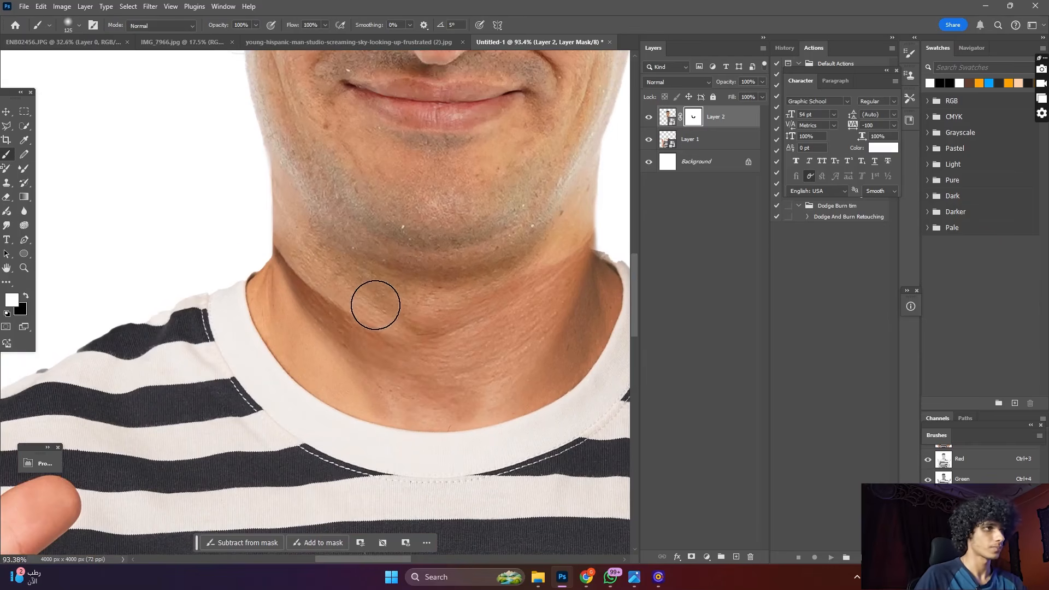
key(x)
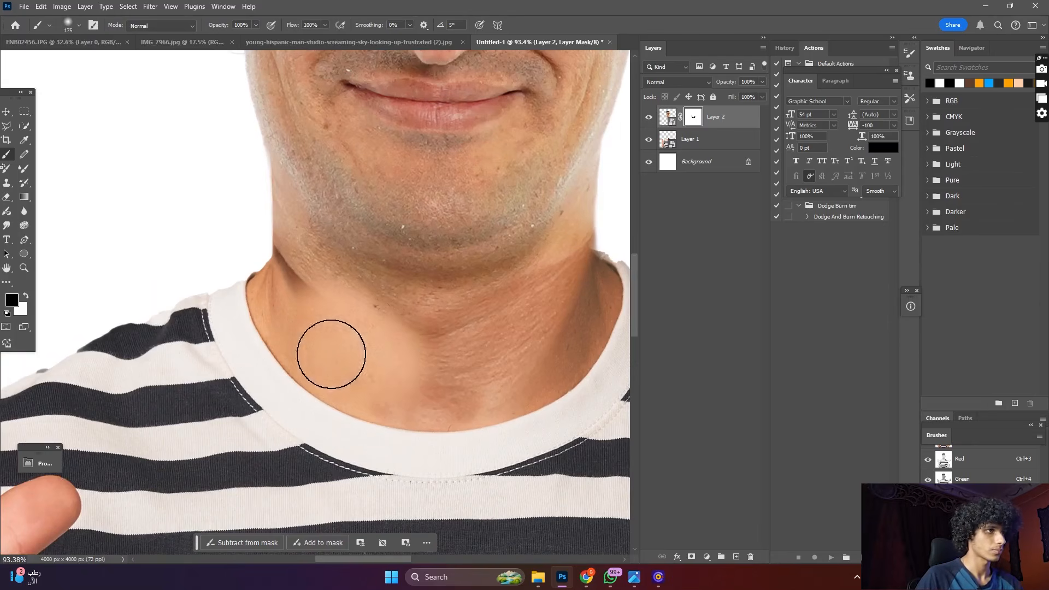
mouse_move(331, 354)
mouse_down()
mouse_move(491, 373)
mouse_move(472, 336)
mouse_move(517, 346)
mouse_move(313, 385)
mouse_up()
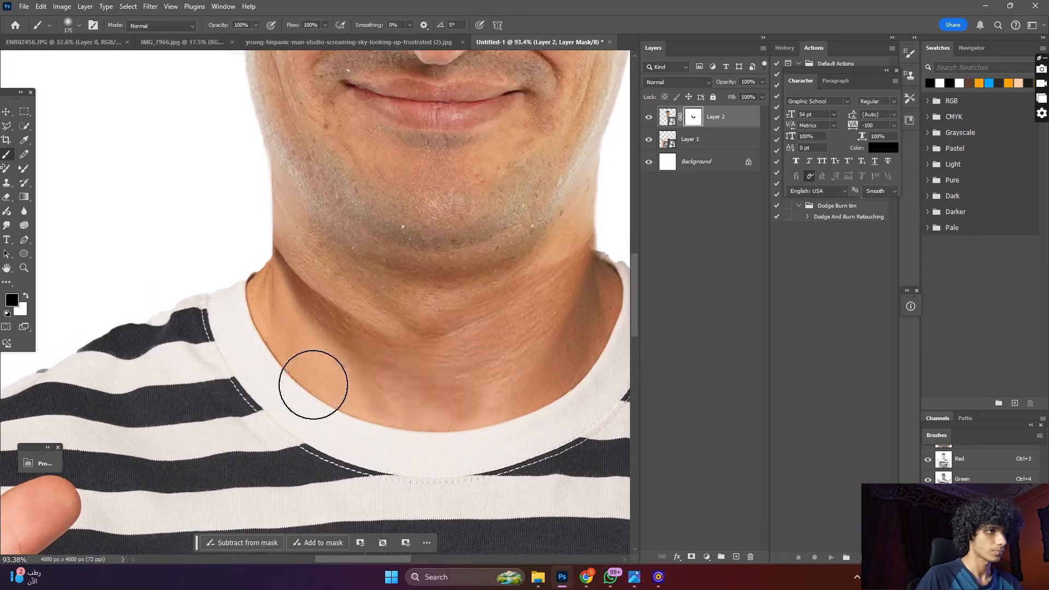
key(ctrl+z)
key(ctrl+shift+z)
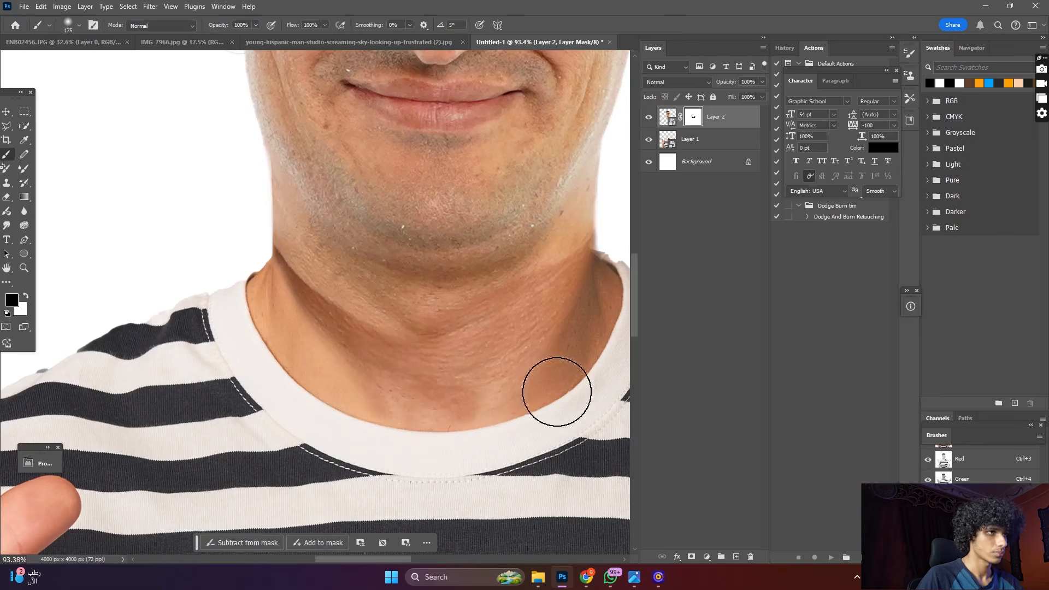
- Try masking the lower neck and its dark left crease with broad black strokes at brush size 175
mouse_move(557, 392)
mouse_down()
mouse_move(327, 396)
mouse_move(591, 392)
mouse_move(342, 376)
mouse_move(581, 352)
mouse_move(353, 407)
mouse_move(582, 334)
mouse_up()
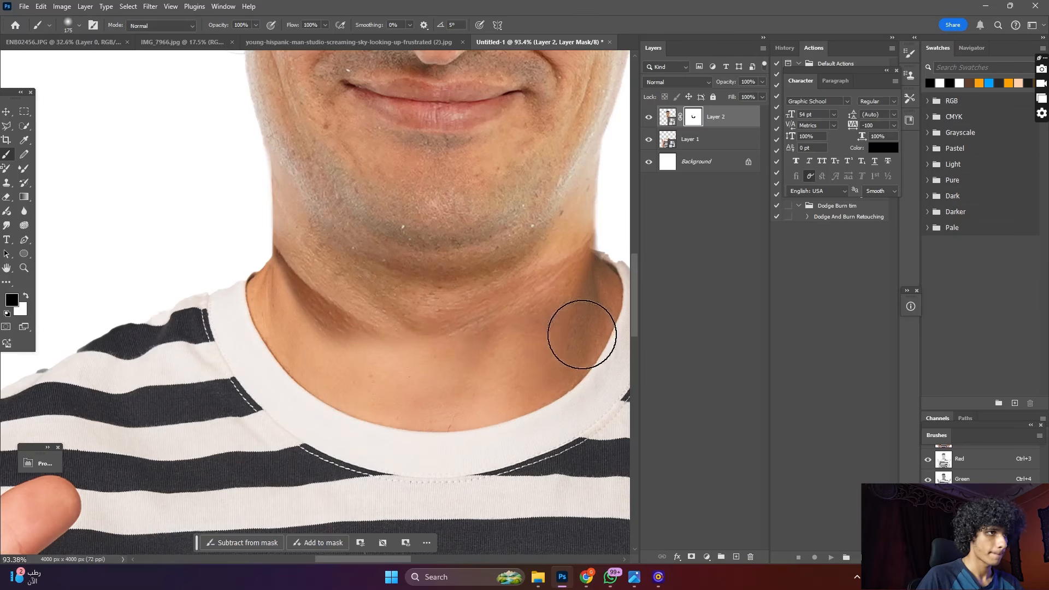
scroll(505, 298, down, 5)
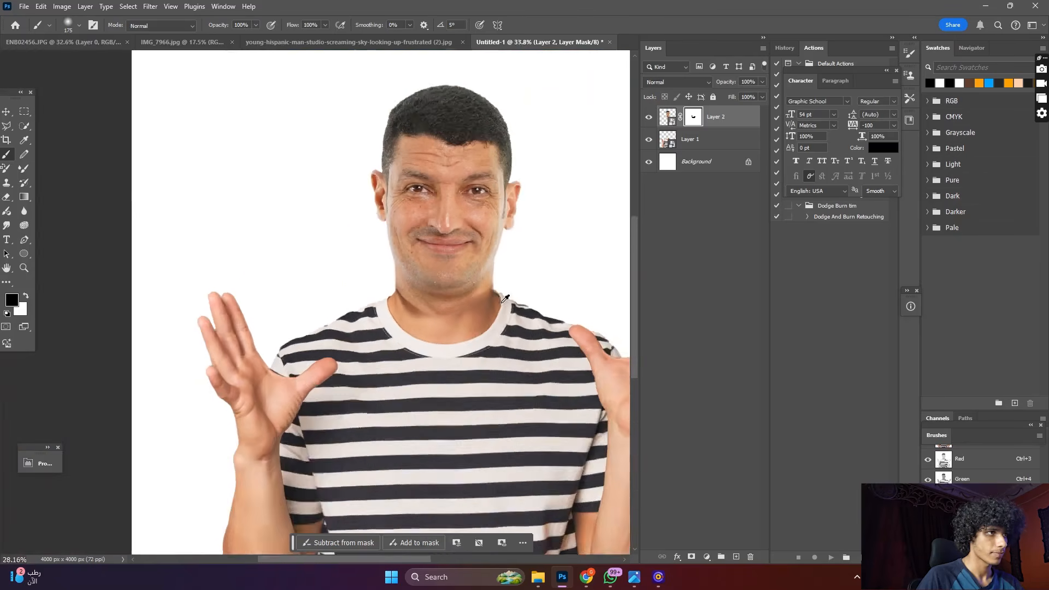
scroll(505, 298, down, 2)
scroll(481, 301, up, 8)
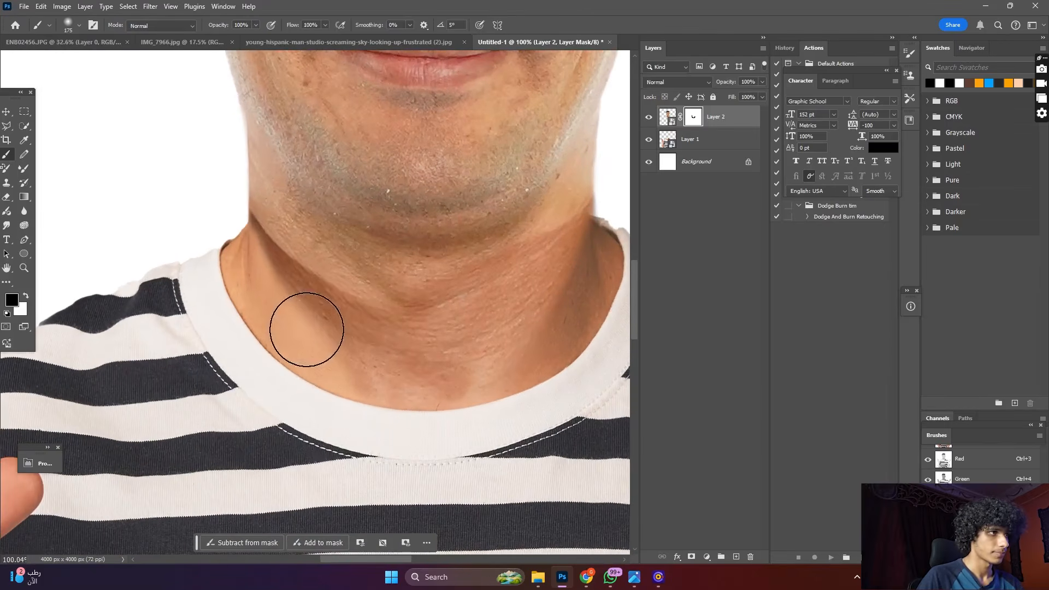
drag(307, 300, 283, 293)
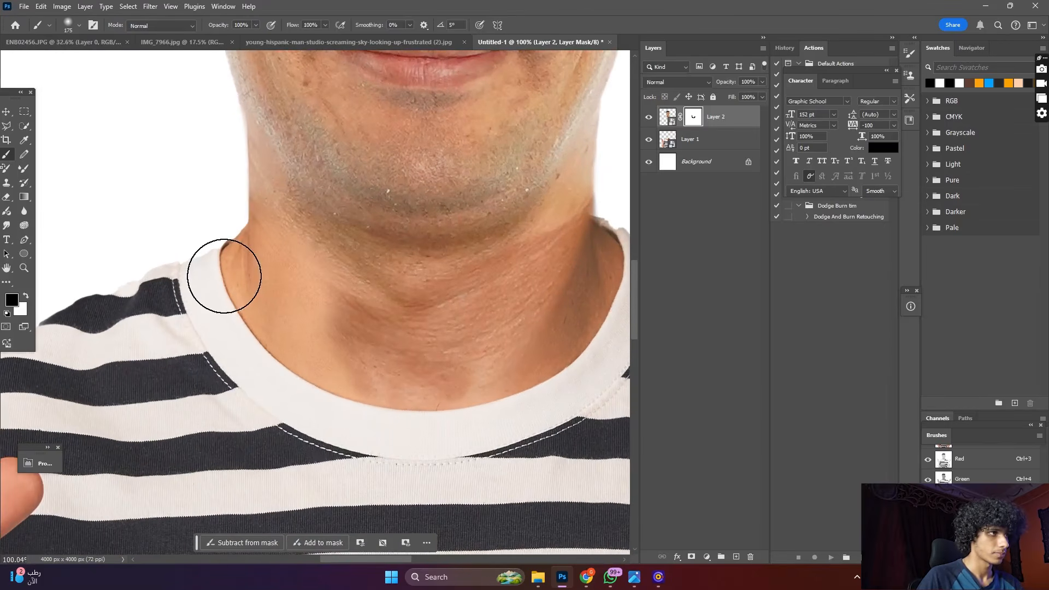
scroll(224, 276, down, 3)
scroll(262, 277, up, 5)
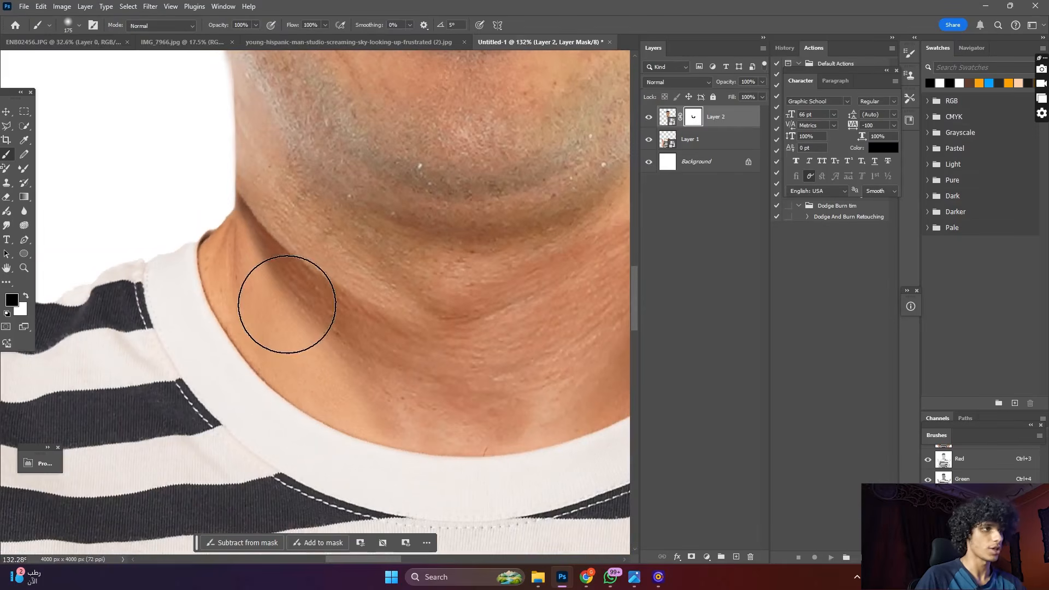
- Mask out the dark crease on the upper left side of the neck, reducing the brush to 100 and then 70
key(bracketleft)
key(bracketleft)
key(bracketleft)
drag(312, 333, 306, 326)
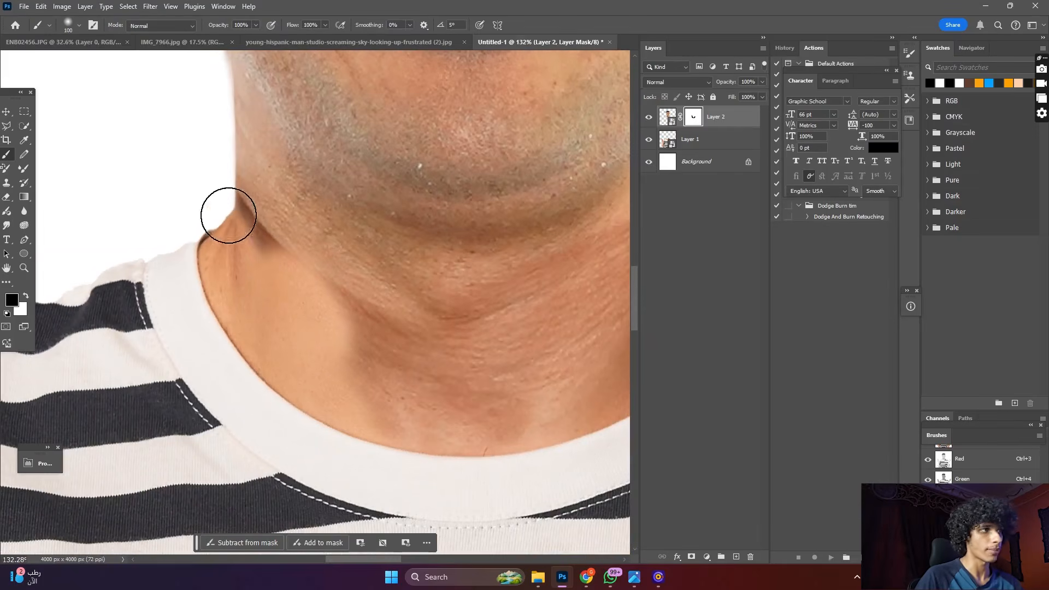
key(bracketleft)
key(bracketleft)
key(bracketleft)
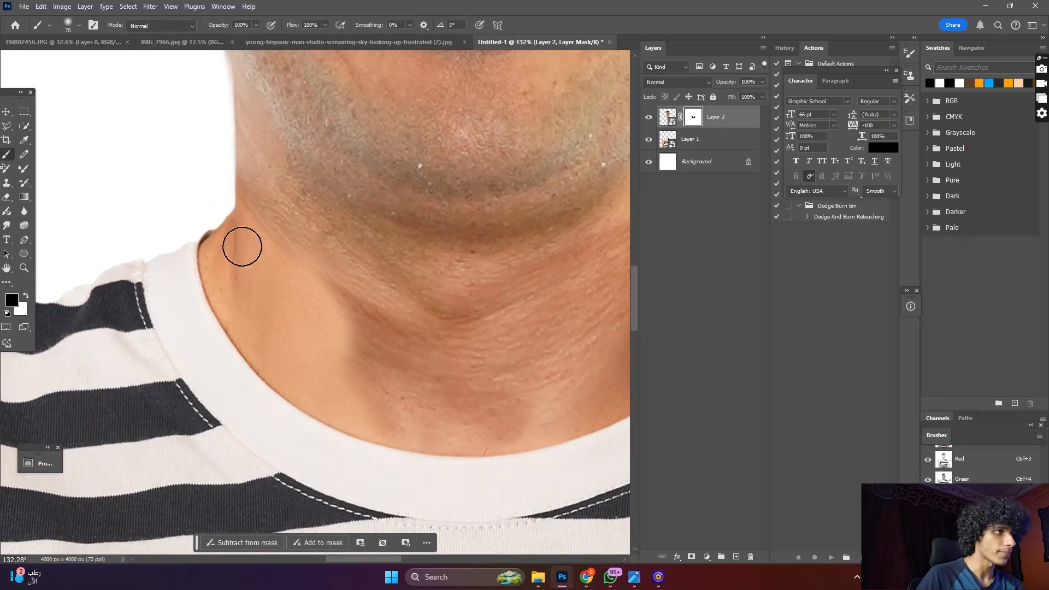
- Enlarge the brush to 250 and mask the lower front of the neck to blend it softly into the body's skin
scroll(346, 313, down, 2)
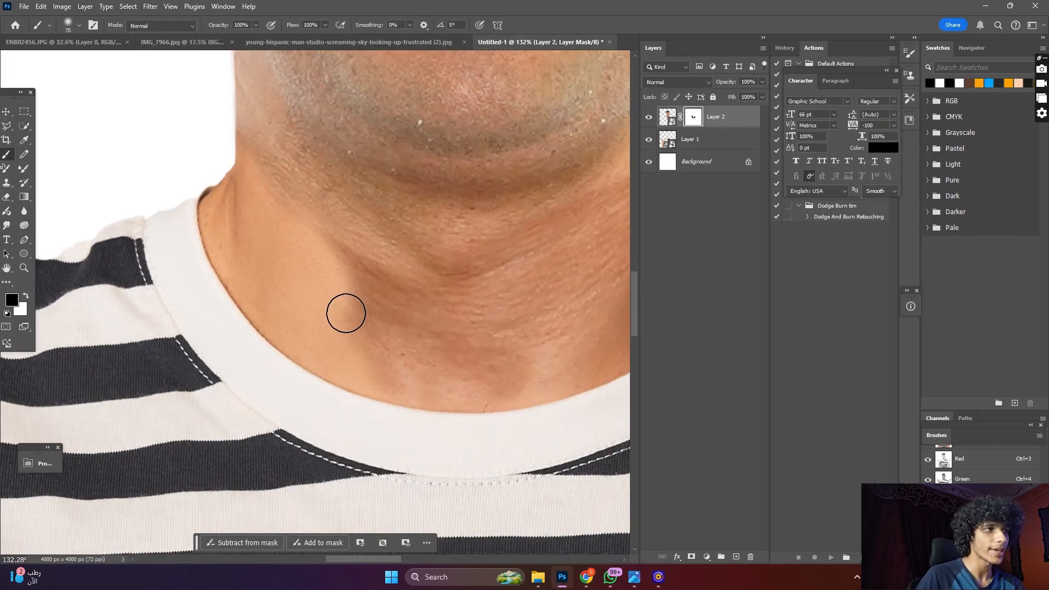
key(bracketright)
key(bracketright)
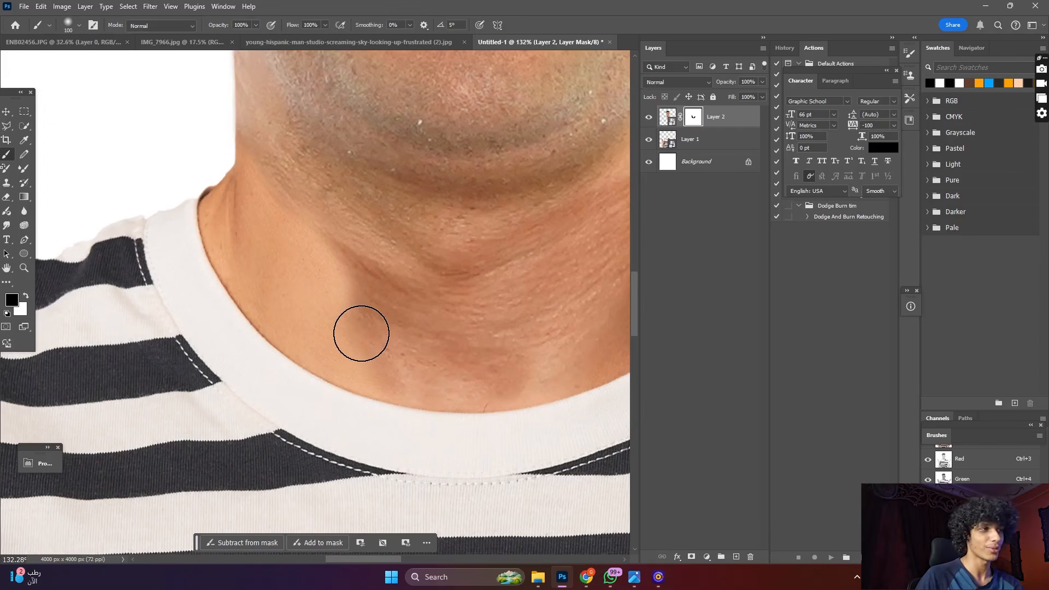
key(bracketright)
key(bracketright)
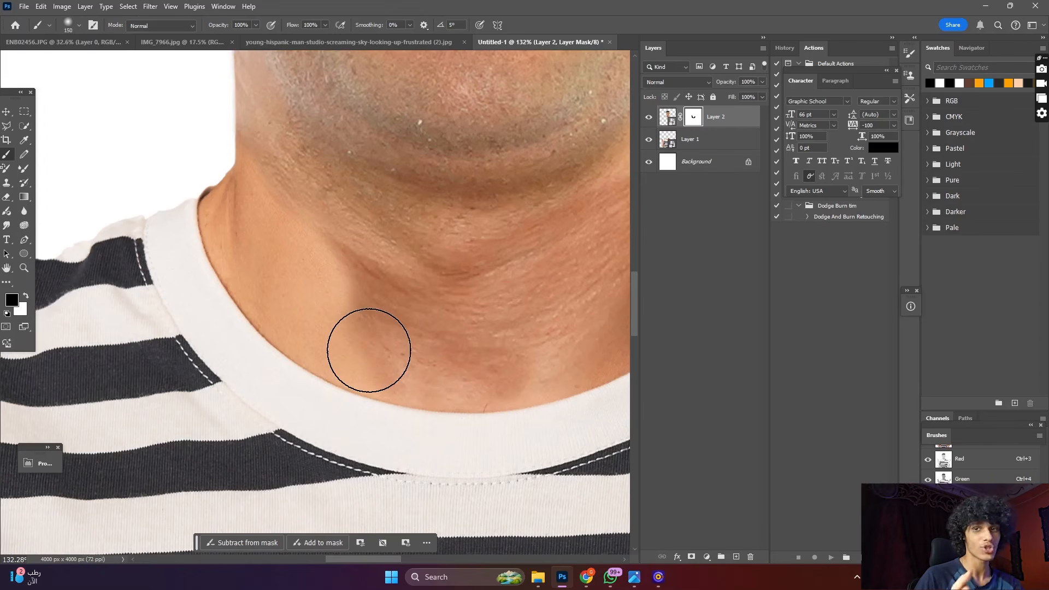
key(bracketright)
key(bracketright)
key(bracketright)
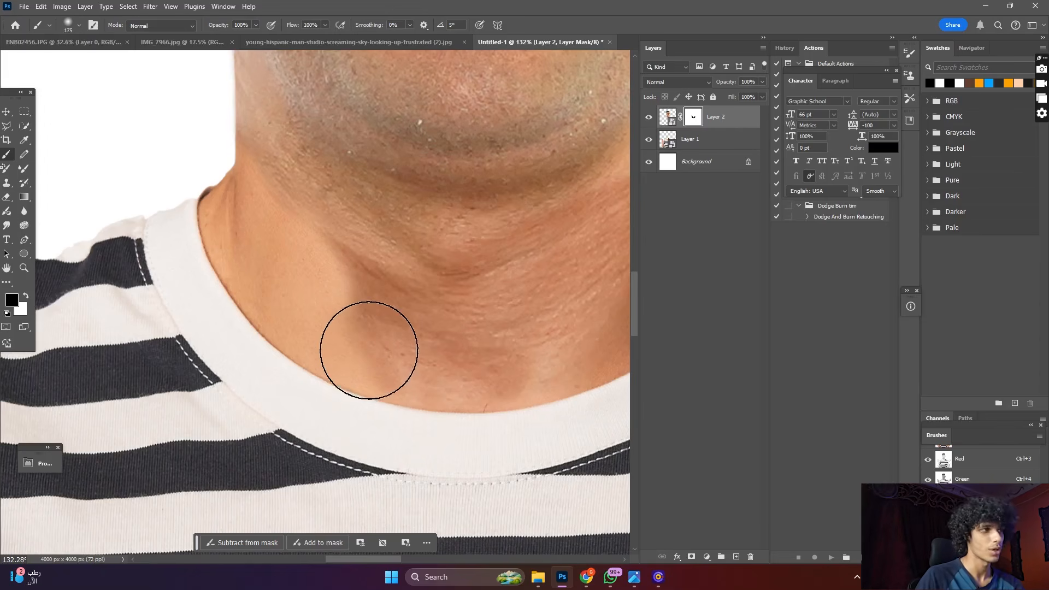
scroll(368, 381, down, 3)
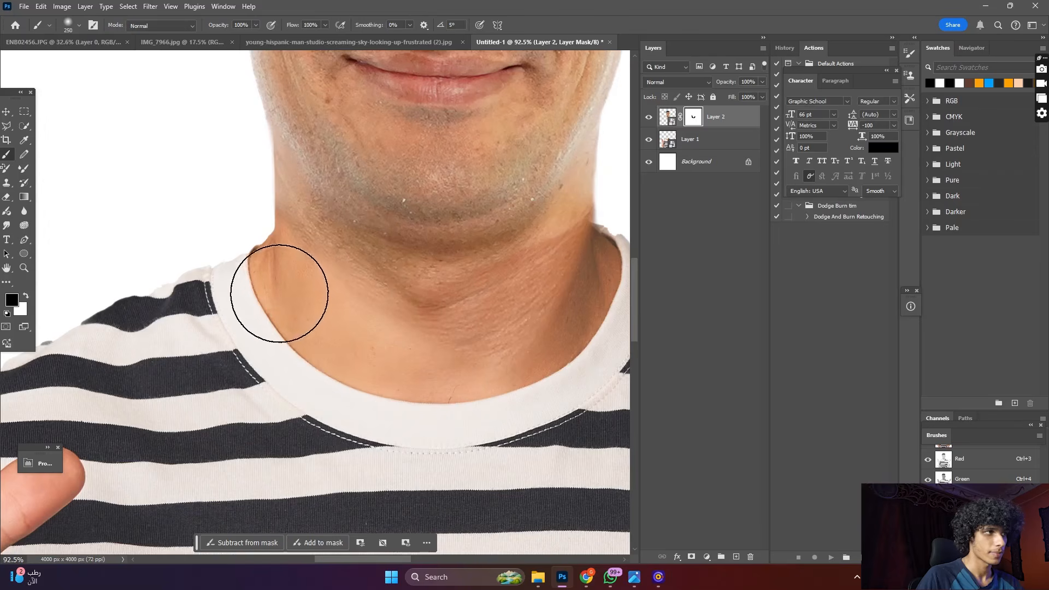
- Examine the blended neck on the whole figure and close up along the shadowed right side of the collar
scroll(391, 234, down, 3)
scroll(399, 232, down, 2)
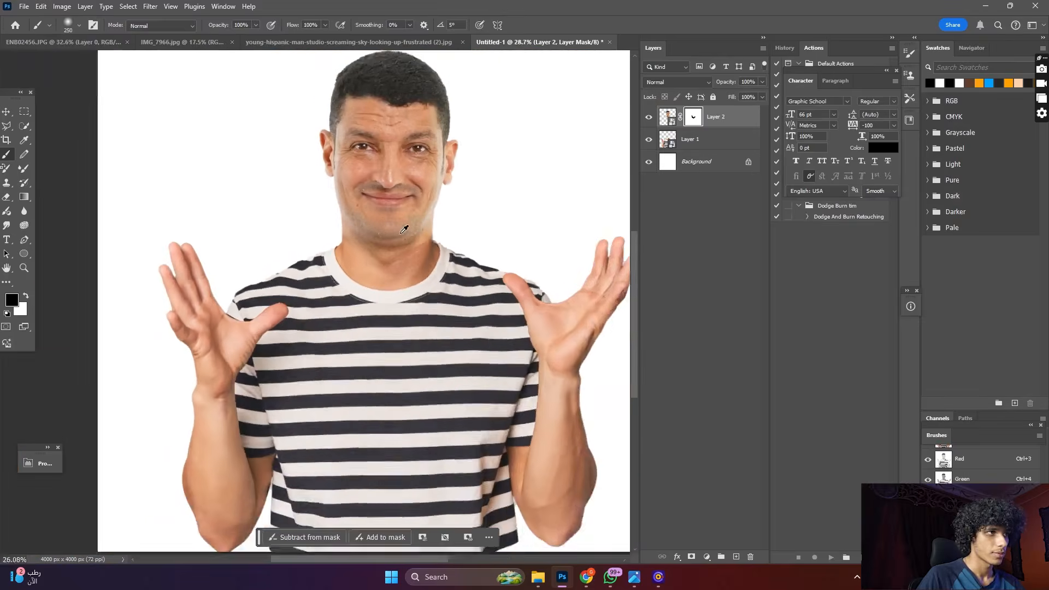
scroll(432, 238, up, 5)
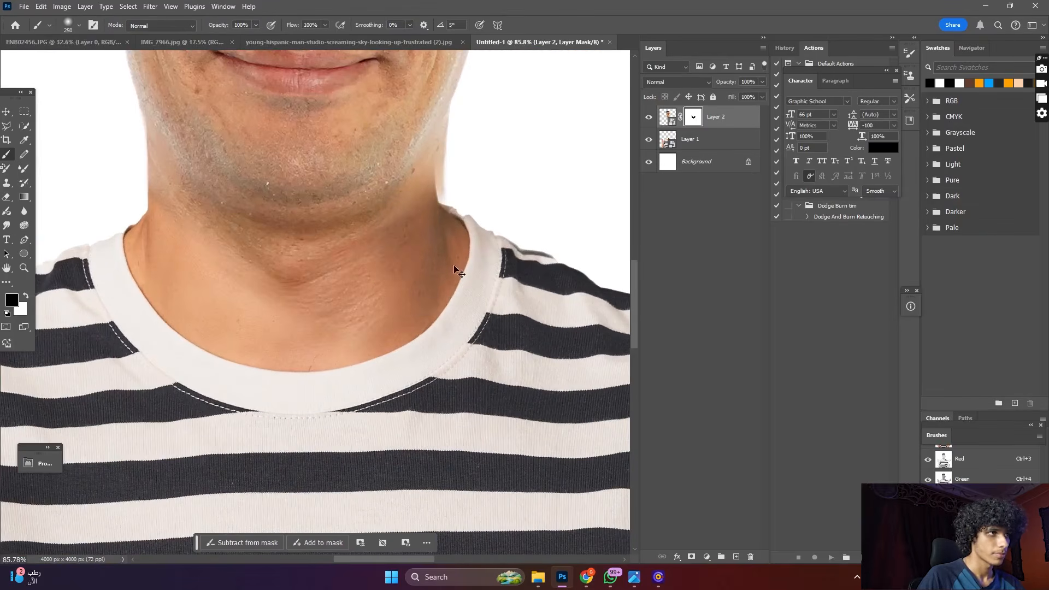
scroll(453, 257, down, 4)
scroll(450, 230, up, 2)
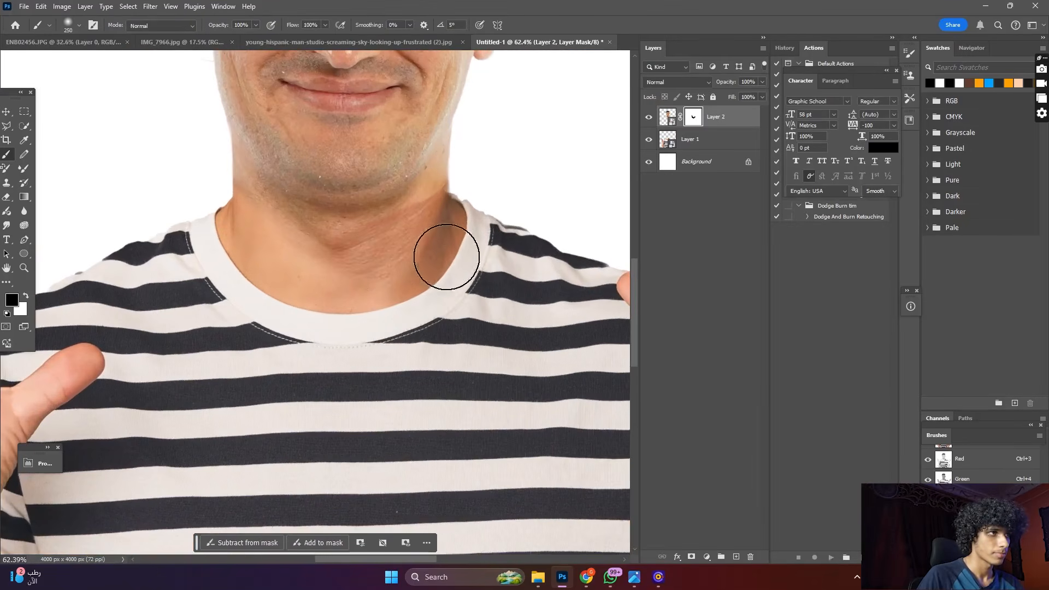
- Reduce the brush to 150 and check the neck blend on the whole figure and close up at the right neck edge
scroll(442, 273, up, 1)
key(bracketleft)
key(bracketleft)
key(bracketleft)
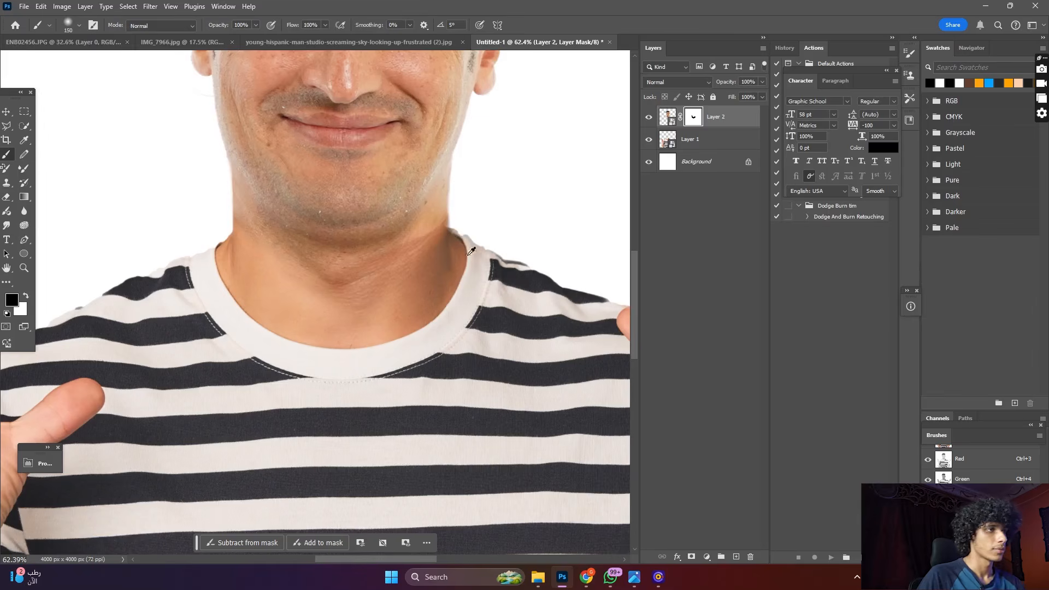
scroll(471, 251, down, 5)
click(667, 116)
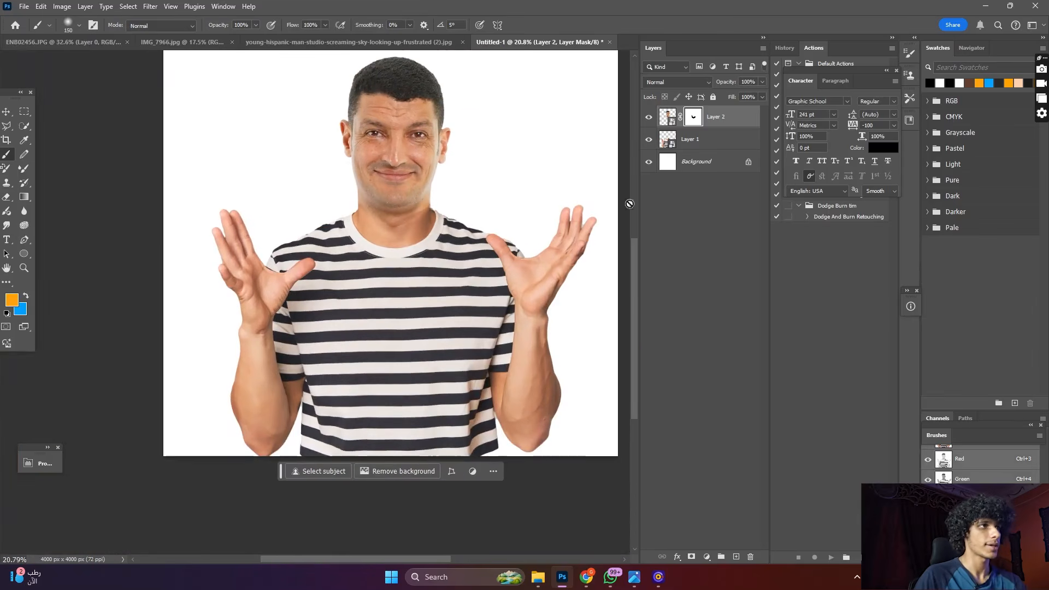
scroll(453, 229, up, 1)
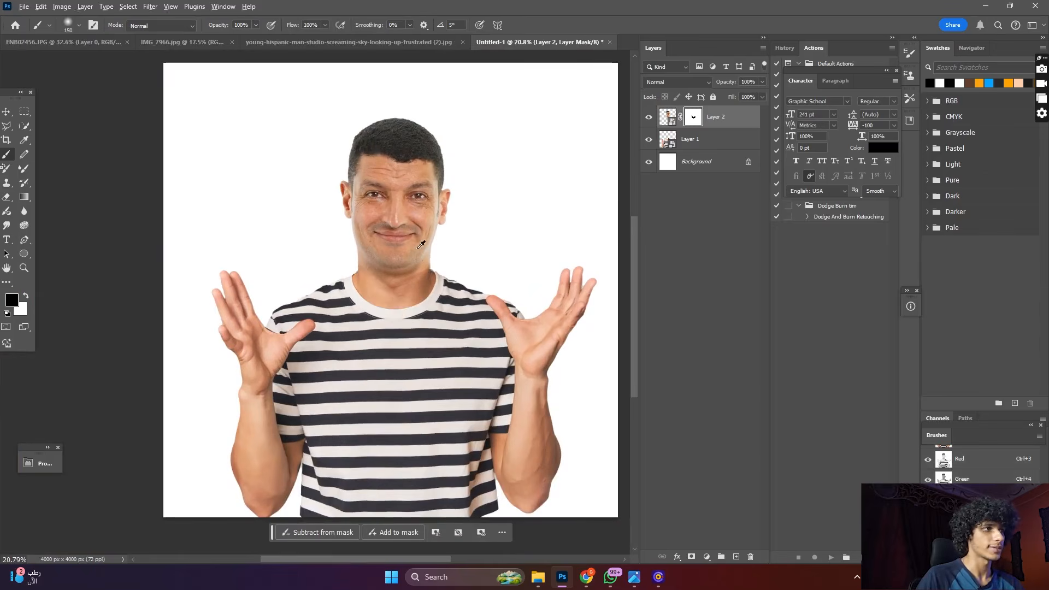
scroll(419, 234, down, 4)
scroll(416, 223, up, 8)
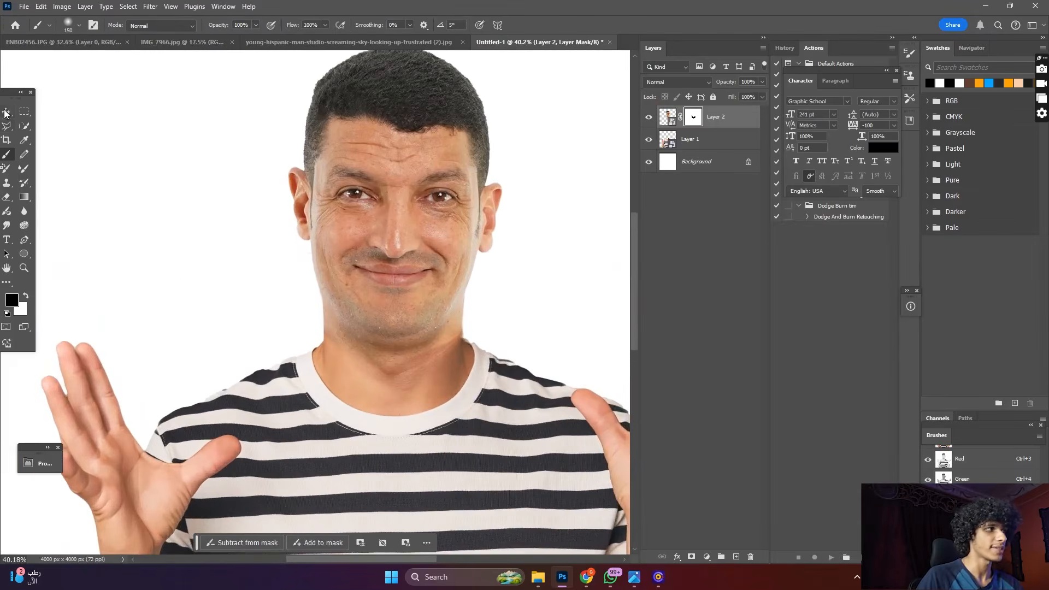
key(v)
scroll(405, 247, down, 1)
scroll(437, 289, up, 6)
scroll(430, 294, down, 1)
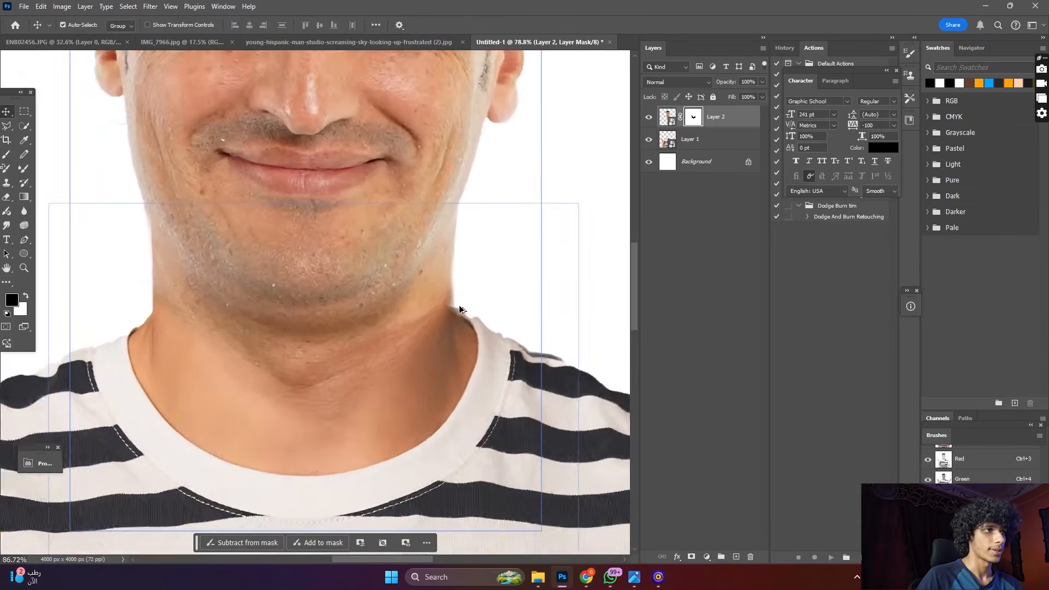
scroll(437, 266, up, 2)
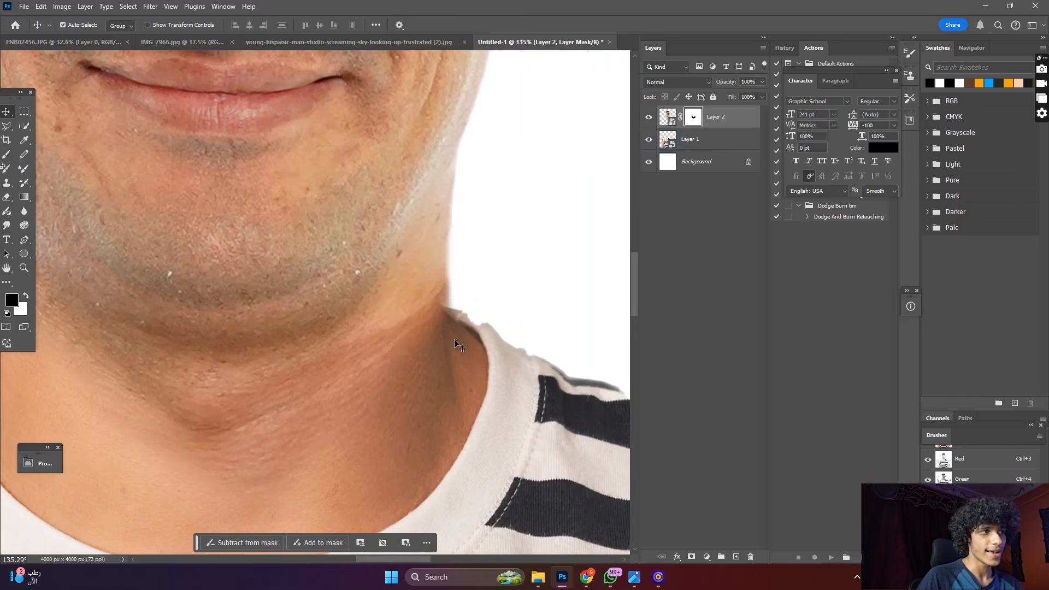
- Mask the blurry fringe along the right outer edge of the neck above the collar, reducing the brush to 45 and then 30
click(7, 155)
scroll(468, 304, up, 3)
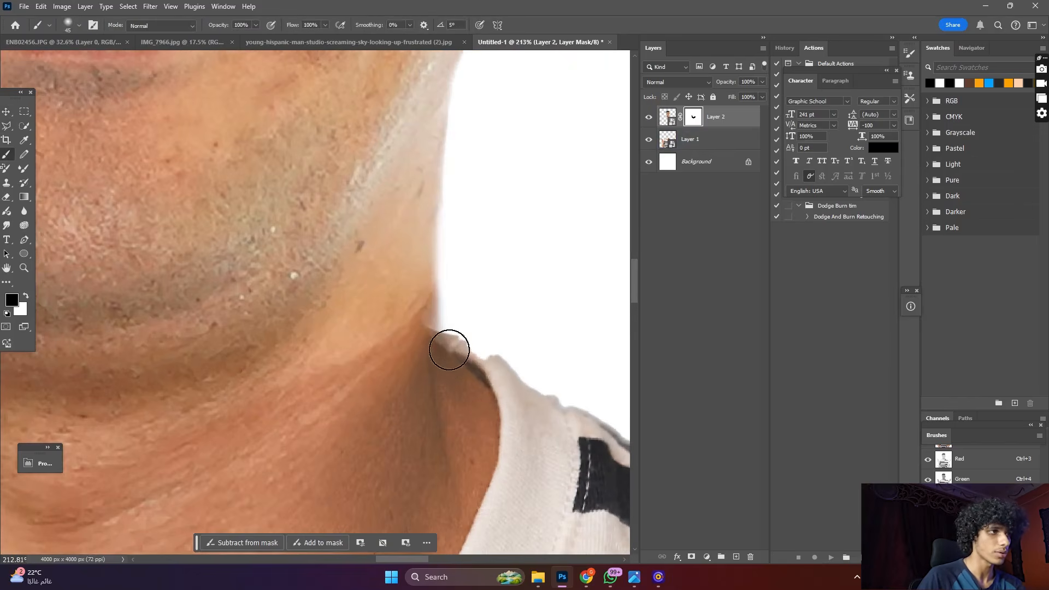
mouse_move(449, 334)
mouse_down()
mouse_move(450, 349)
mouse_move(454, 227)
mouse_up()
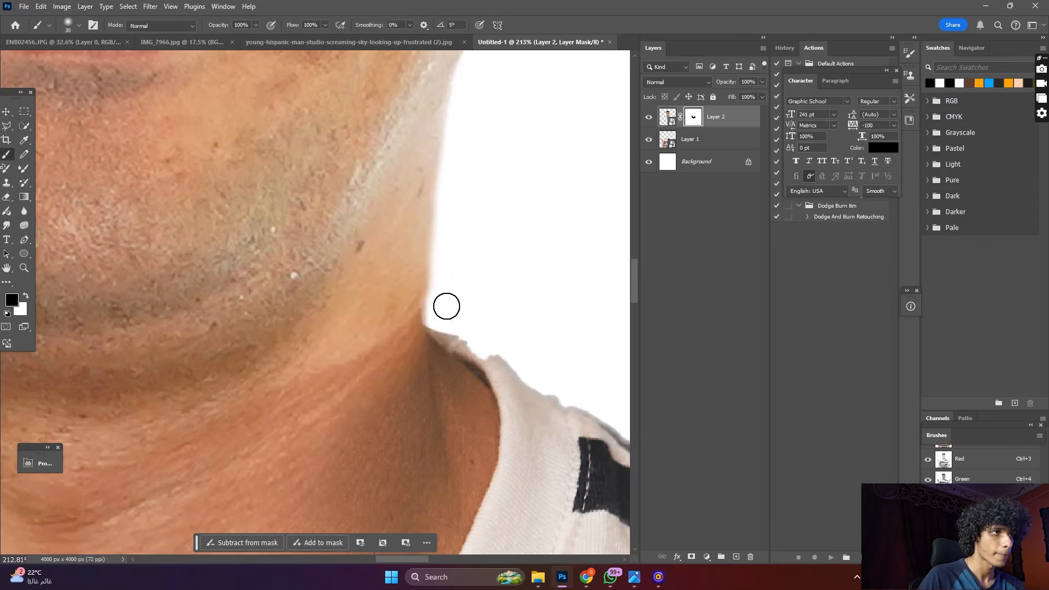
drag(447, 295, 445, 270)
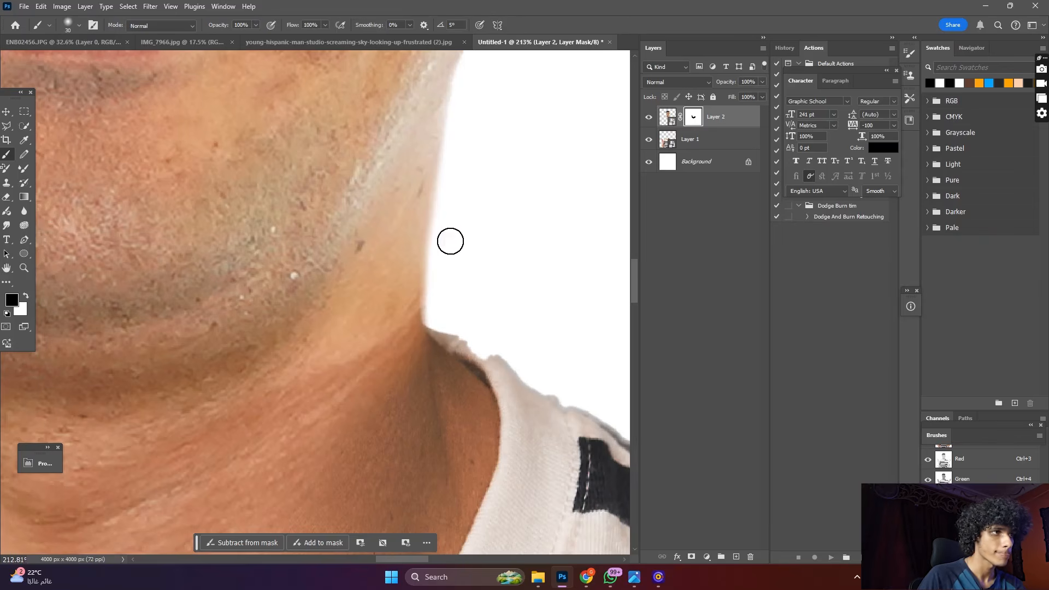
- Mask the shadowed right side of the neck with the brush at 60 and then 100, and undo the last broad stroke
scroll(470, 218, down, 8)
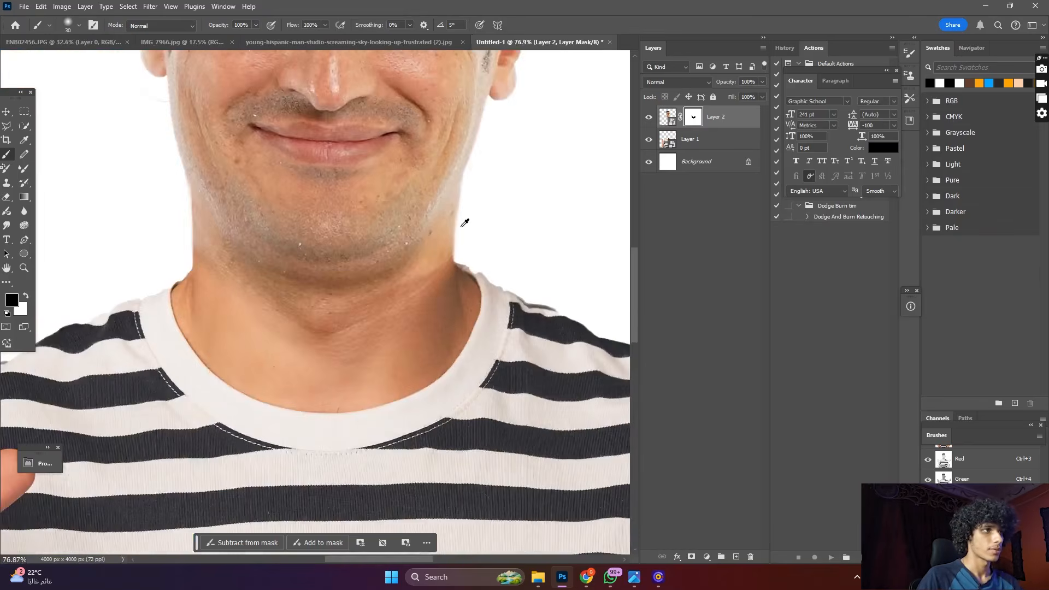
scroll(453, 236, up, 4)
scroll(453, 234, up, 2)
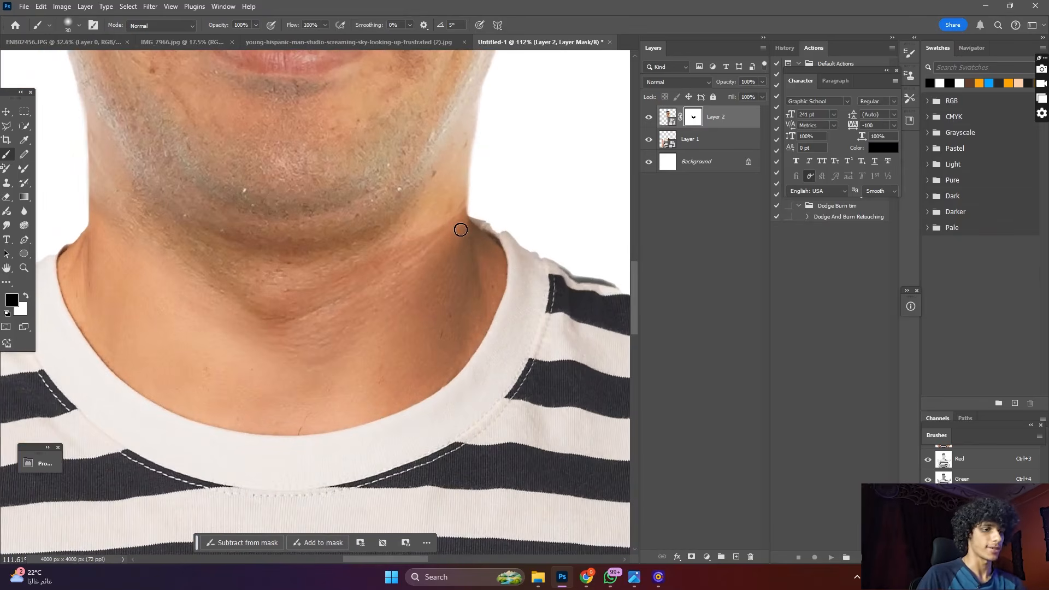
key(bracketright)
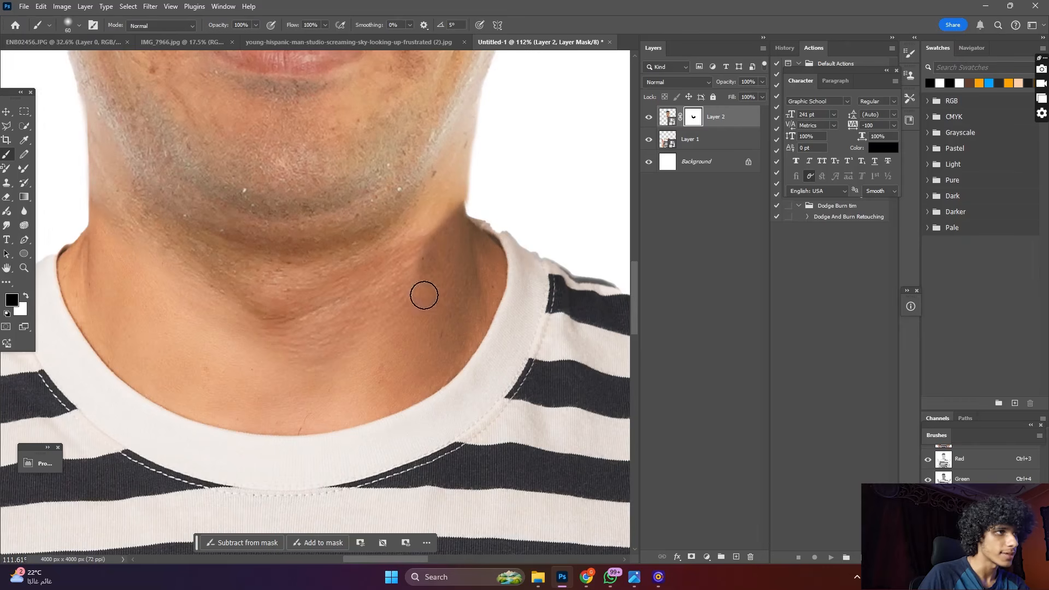
key(bracketright)
key(bracketright)
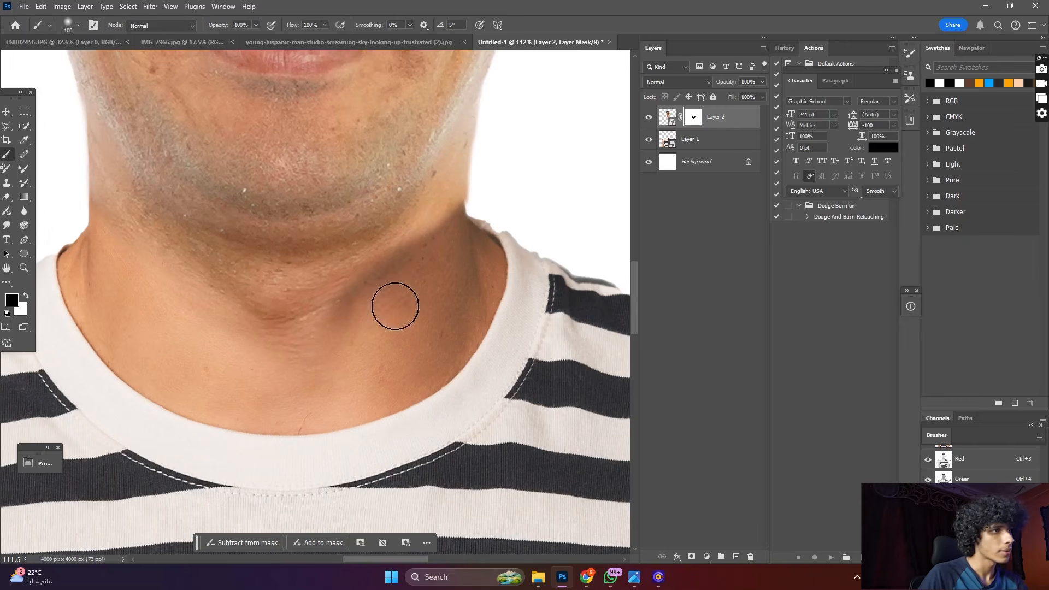
key(ctrl+z)
- Reduce the brush to 15 and clean up the mask along the right neck contour where it meets the collar
scroll(422, 297, up, 3)
scroll(447, 284, up, 6)
scroll(479, 288, up, 2)
key(bracketleft)
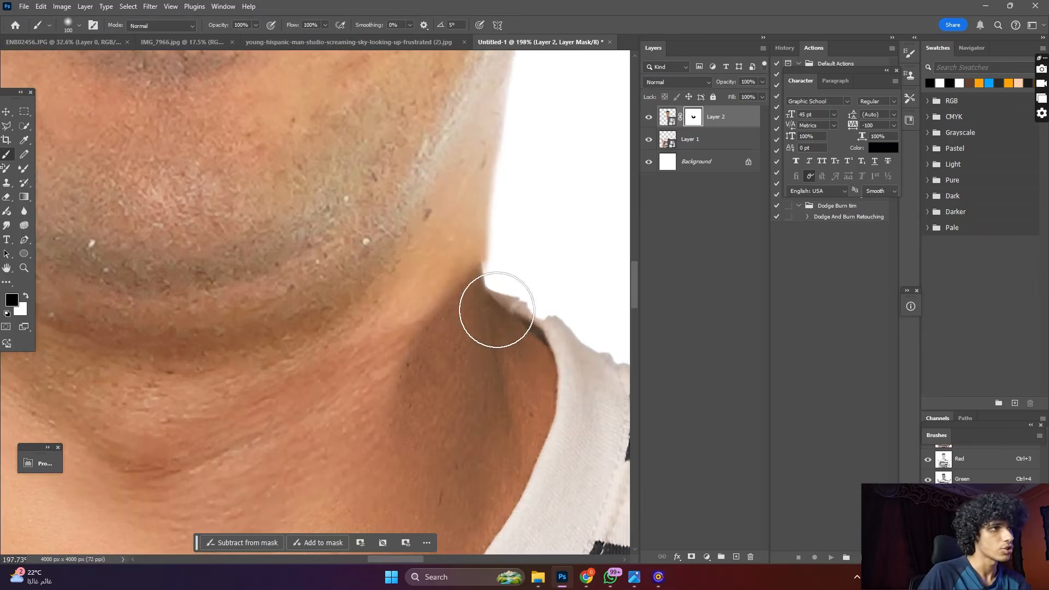
key(bracketleft)
key(bracketleft)
key(bracketleft)
key(bracketleft)
key(bracketleft)
key(bracketleft)
key(bracketleft)
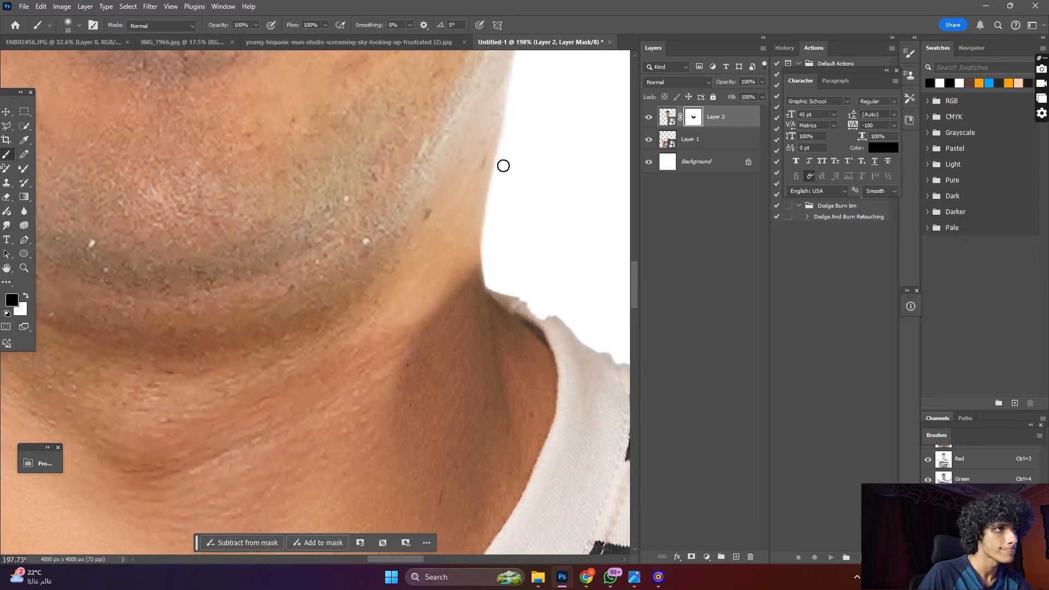
- Compare the figure before and after masking by stepping back to the unmasked head and restoring the painted mask
scroll(497, 196, down, 10)
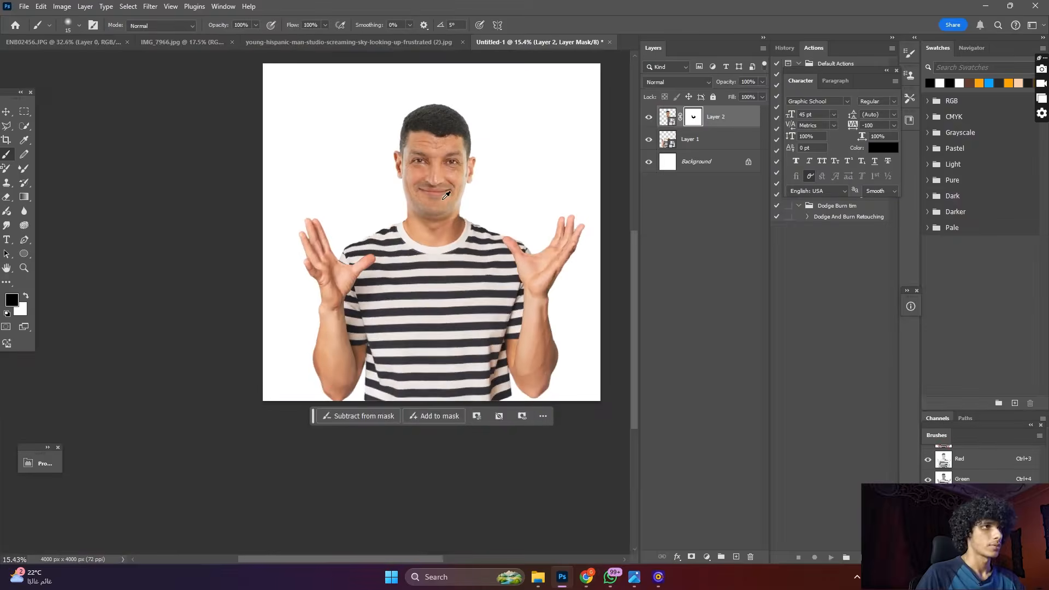
scroll(492, 156, up, 2)
scroll(281, 145, down, 3)
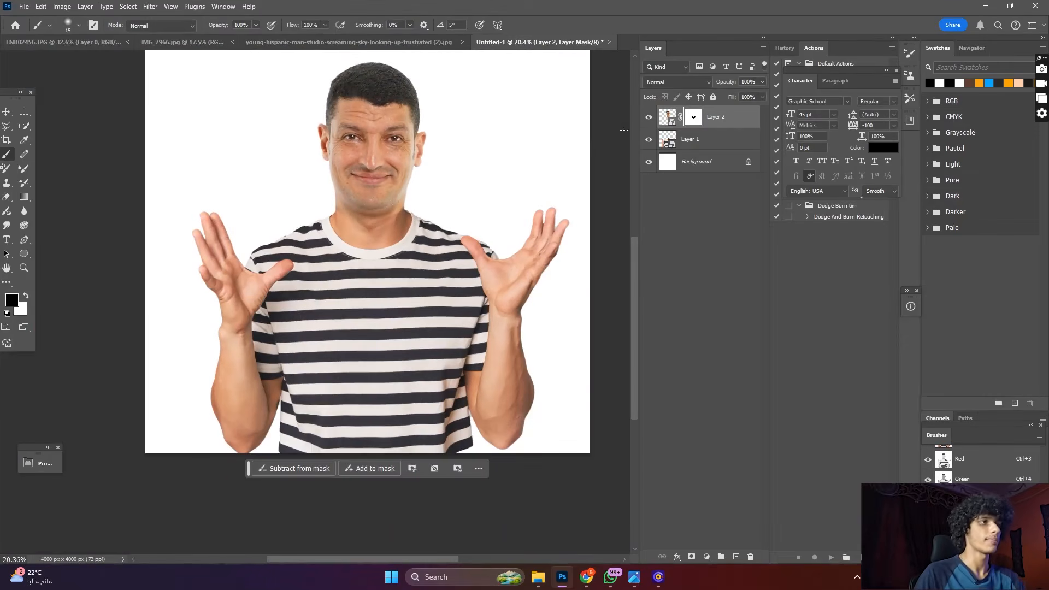
key(ctrl+z)
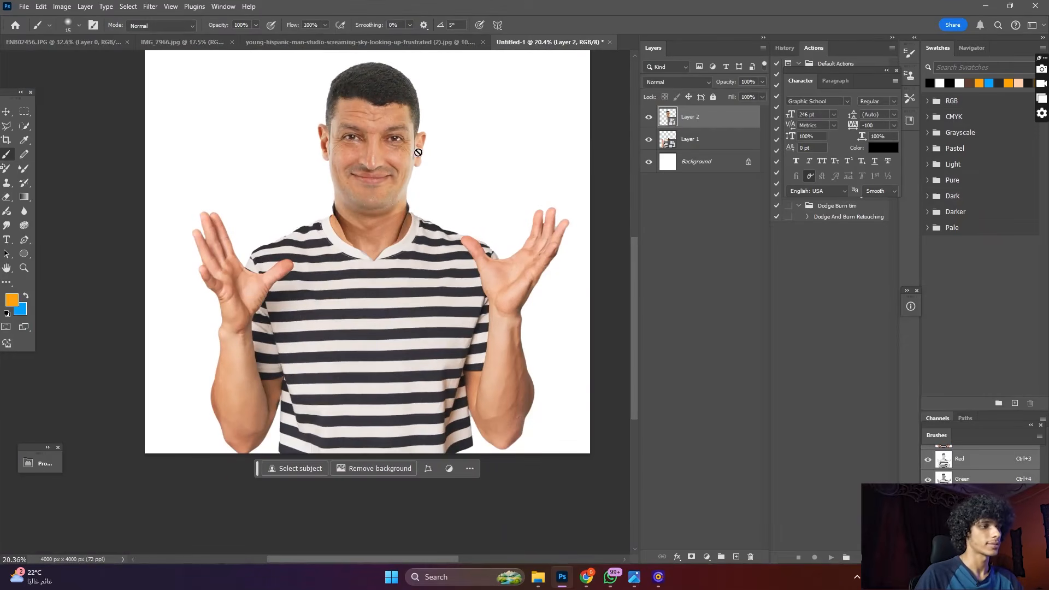
key(ctrl+shift+z)
key(ctrl+shift+z)
scroll(381, 200, up, 4)
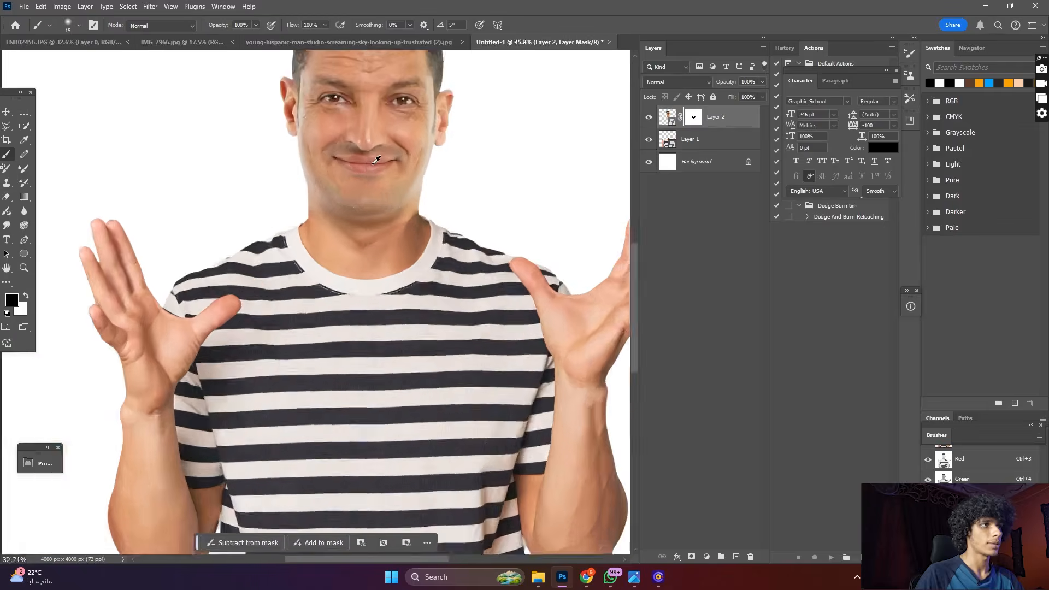
scroll(372, 228, down, 5)
- Try nudging the head layer slightly downward on the body with the Move tool
key(v)
scroll(374, 142, up, 5)
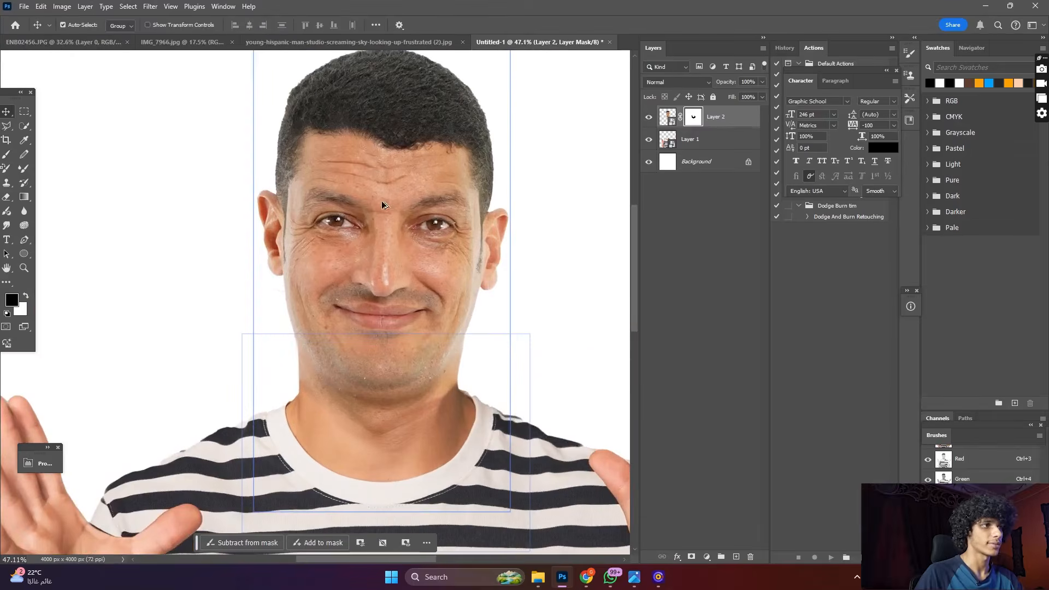
scroll(381, 185, down, 3)
drag(381, 200, 381, 208)
scroll(444, 351, down, 1)
scroll(445, 354, up, 4)
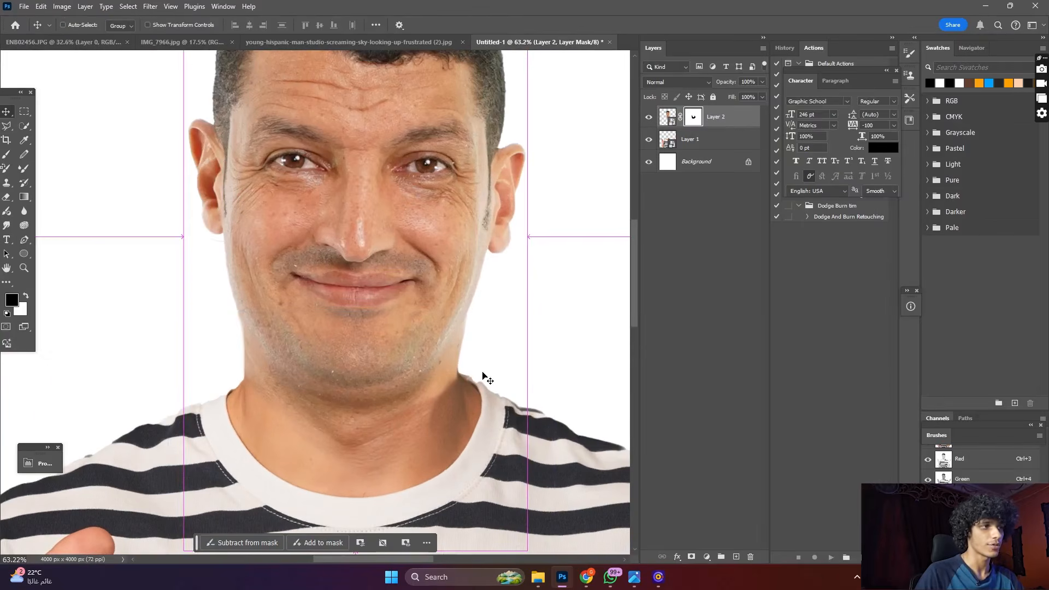
key(ctrl+z)
- Examine how the head and neck sit on the striped-shirt body, on the full figure and close up
scroll(364, 270, down, 5)
scroll(396, 304, up, 4)
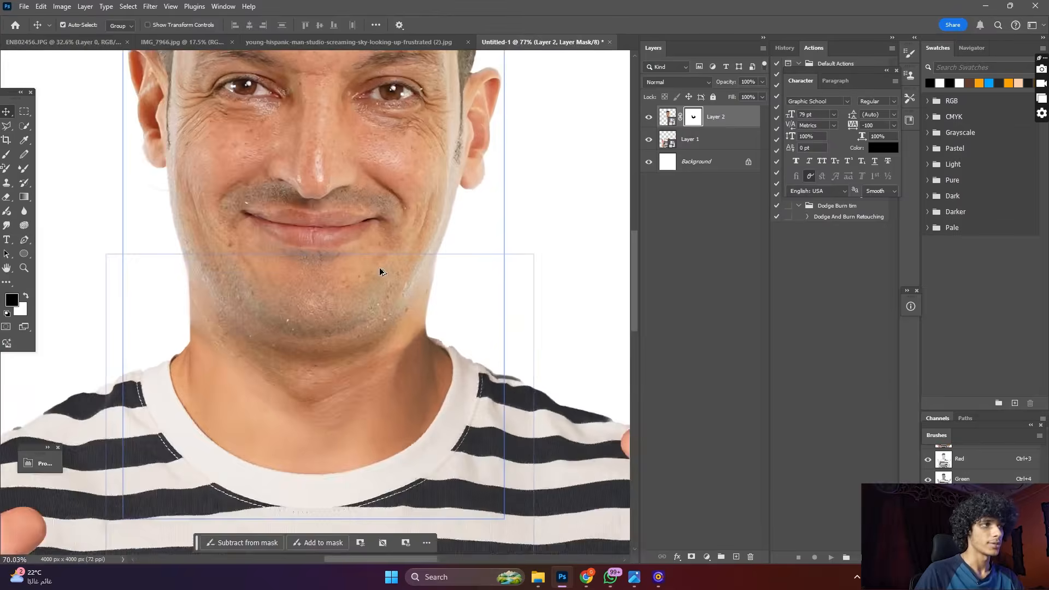
scroll(365, 244, down, 7)
scroll(364, 250, down, 3)
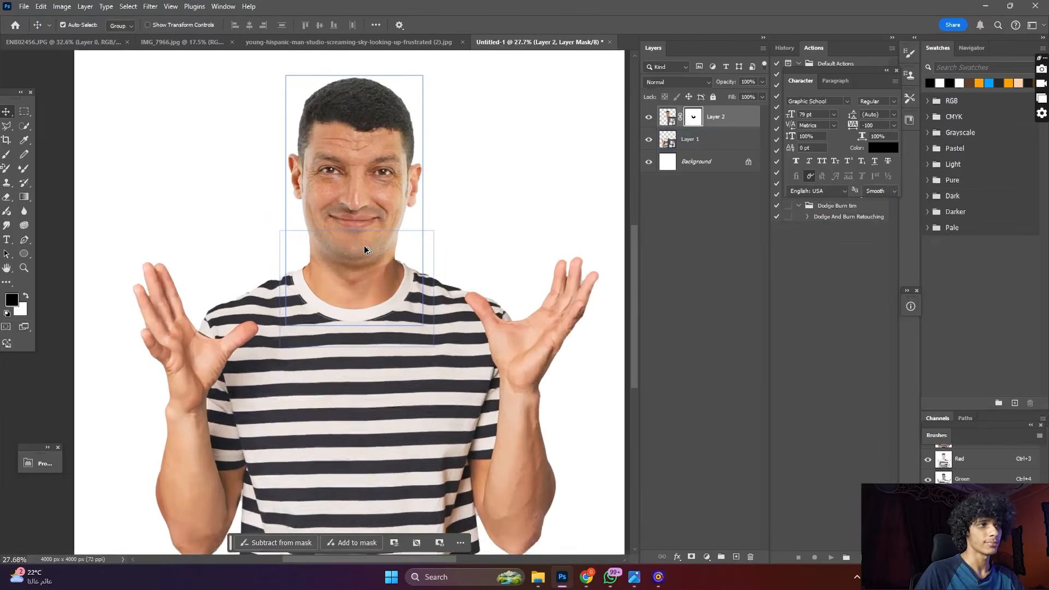
scroll(372, 235, up, 2)
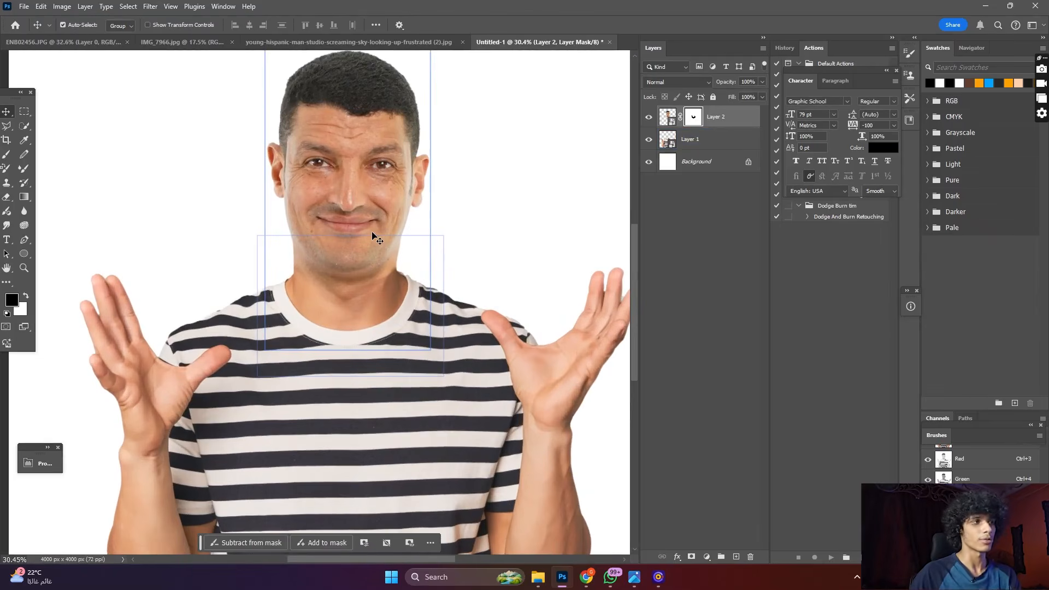
scroll(372, 235, down, 2)
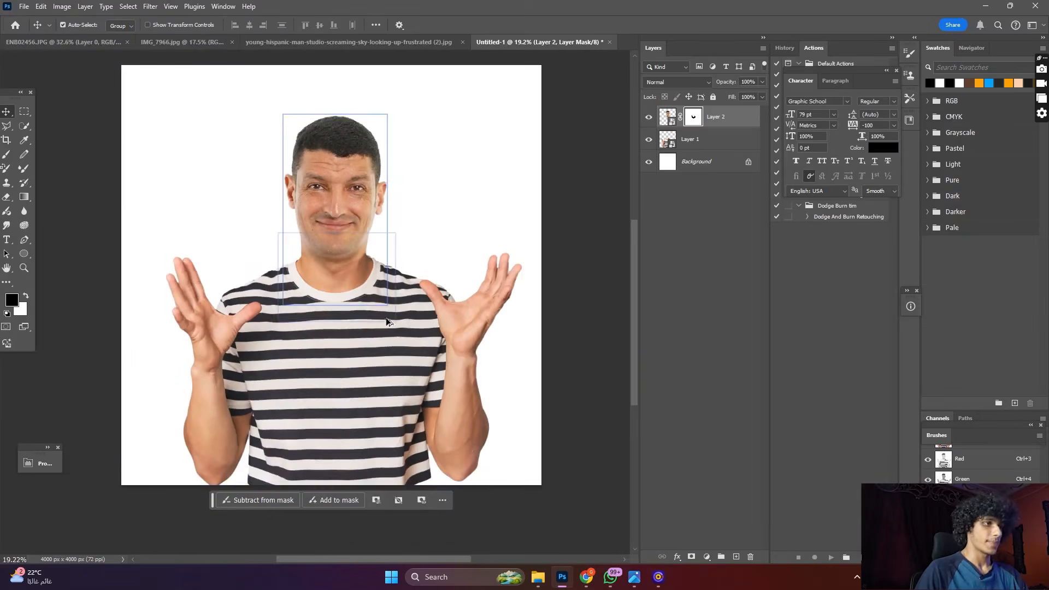
click(386, 321)
scroll(386, 321, up, 2)
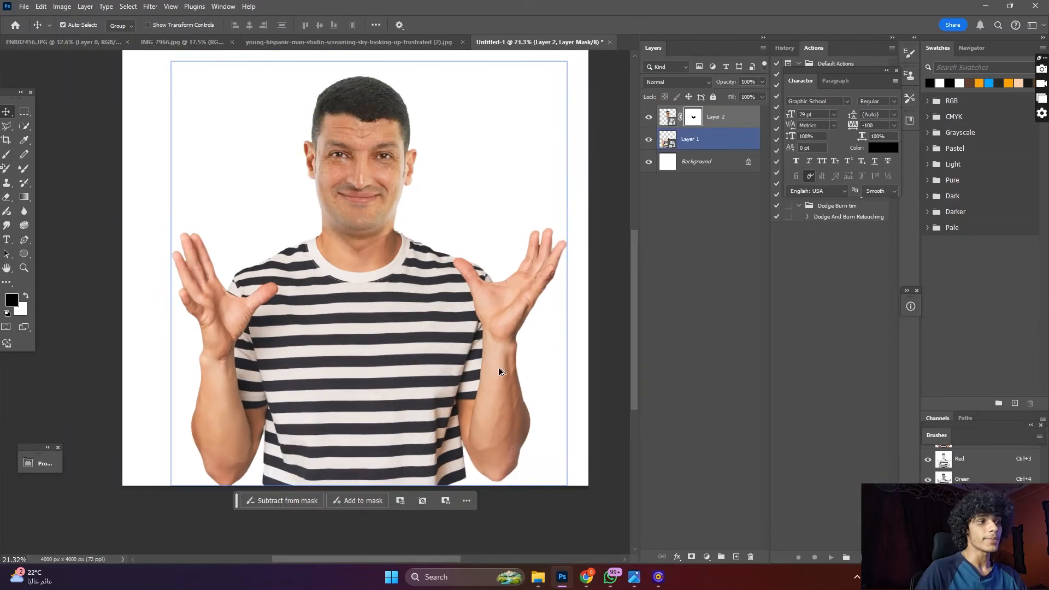
scroll(354, 223, up, 2)
scroll(392, 194, up, 3)
scroll(392, 195, down, 4)
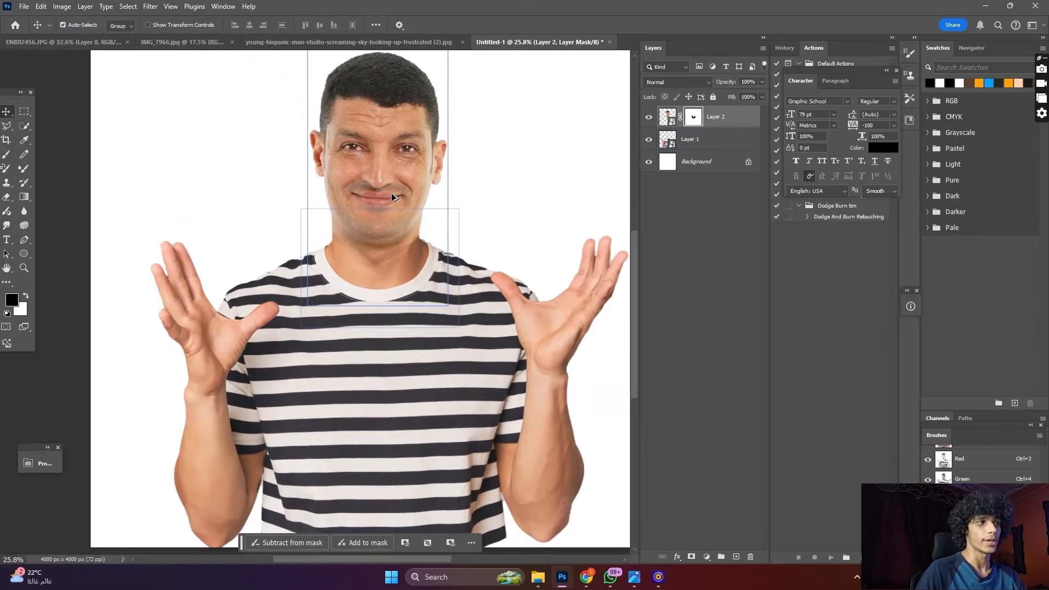
scroll(392, 197, up, 3)
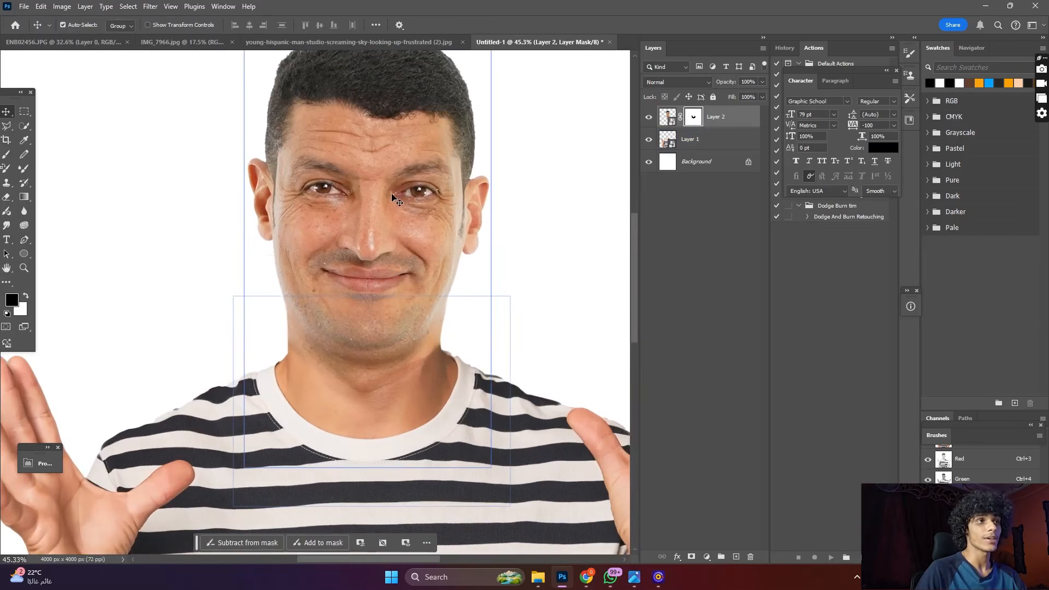
- Compare the skin tone of the raised hand and forearm with that of the face
scroll(443, 296, down, 4)
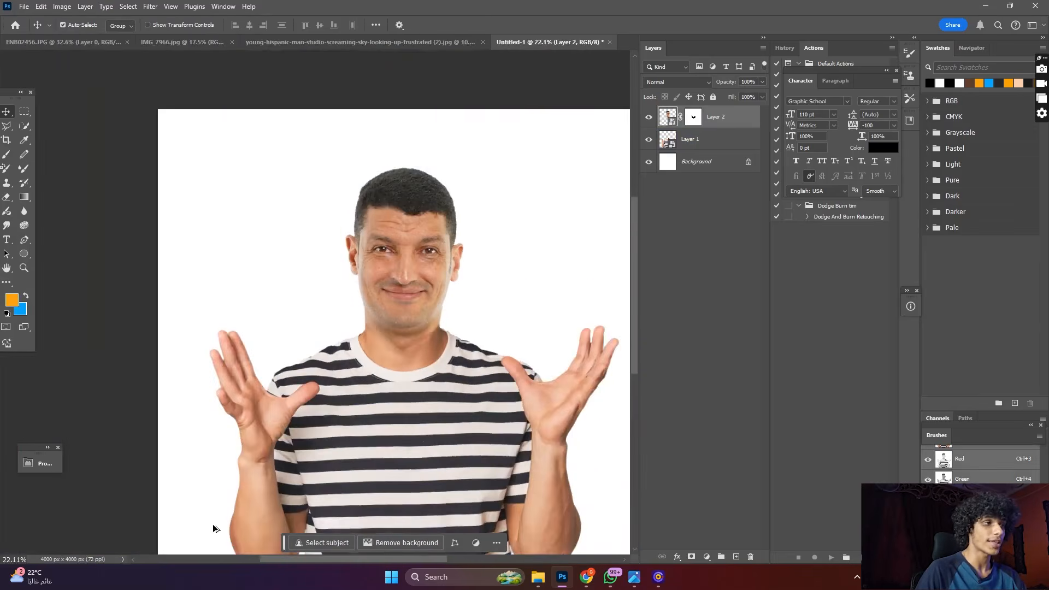
scroll(221, 518, up, 5)
scroll(330, 197, down, 2)
scroll(271, 260, down, 1)
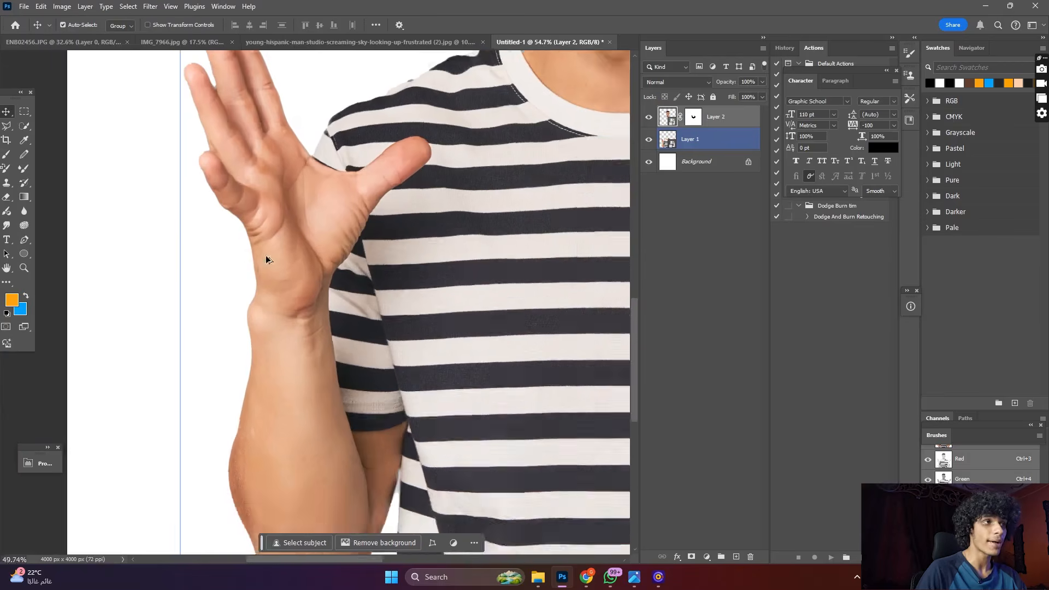
scroll(272, 260, down, 3)
scroll(435, 123, up, 3)
scroll(435, 119, up, 3)
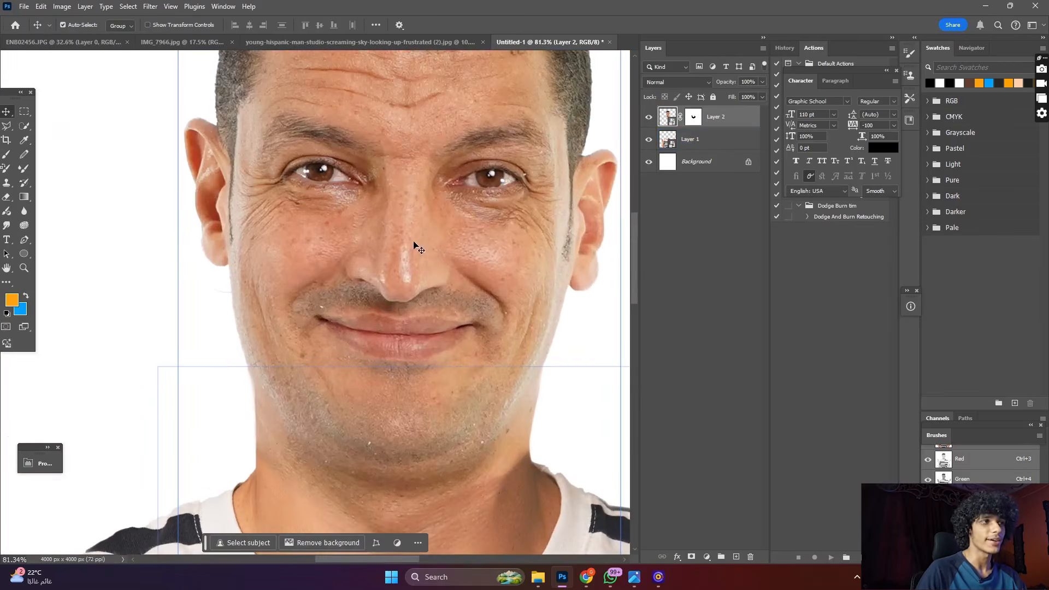
scroll(448, 155, down, 1)
scroll(450, 163, down, 2)
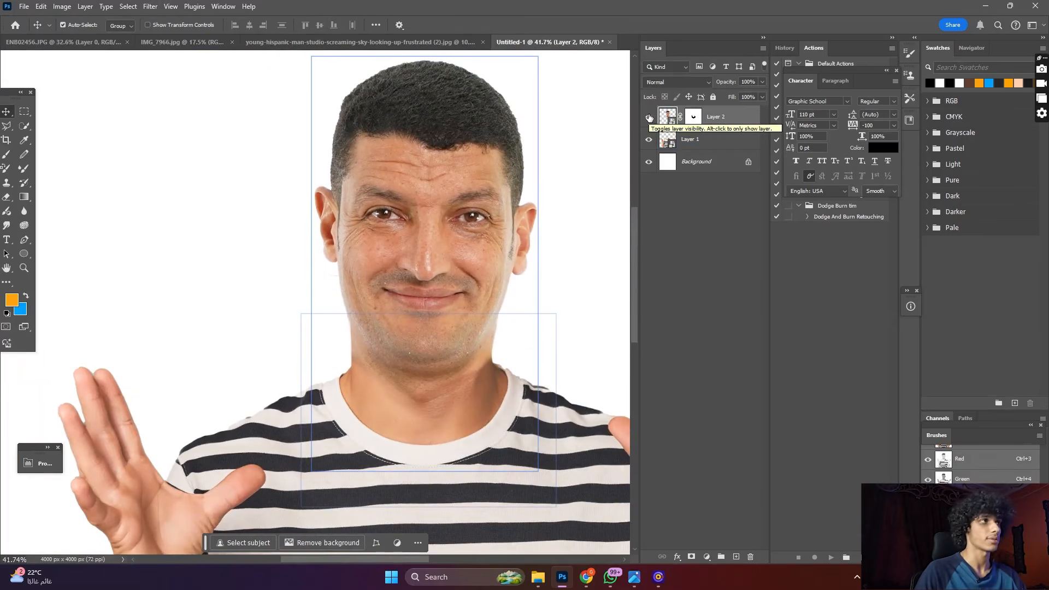
- Adjust the head layer's color in the Camera Raw Filter, with Contrast +2, Highlights -18, Shadows +12, Whites +9 and Blacks -27
click(155, 7)
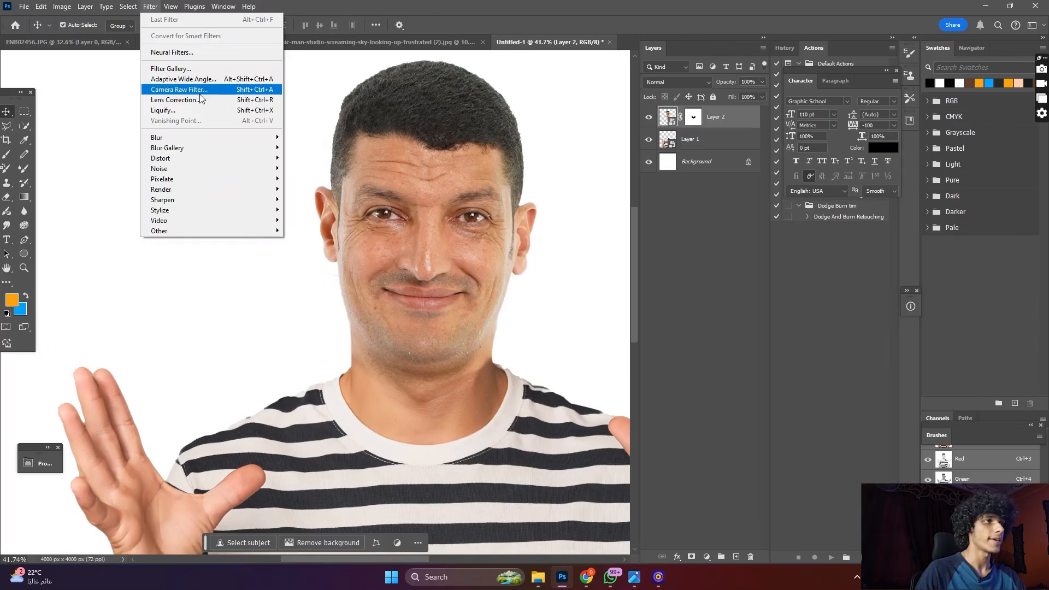
click(169, 89)
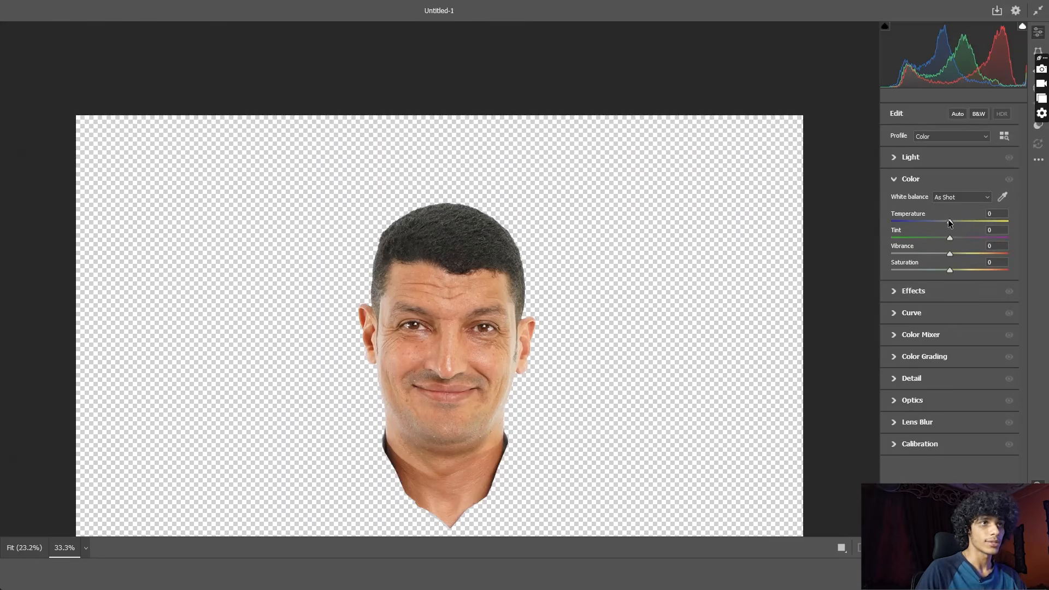
drag(950, 223, 941, 260)
click(931, 157)
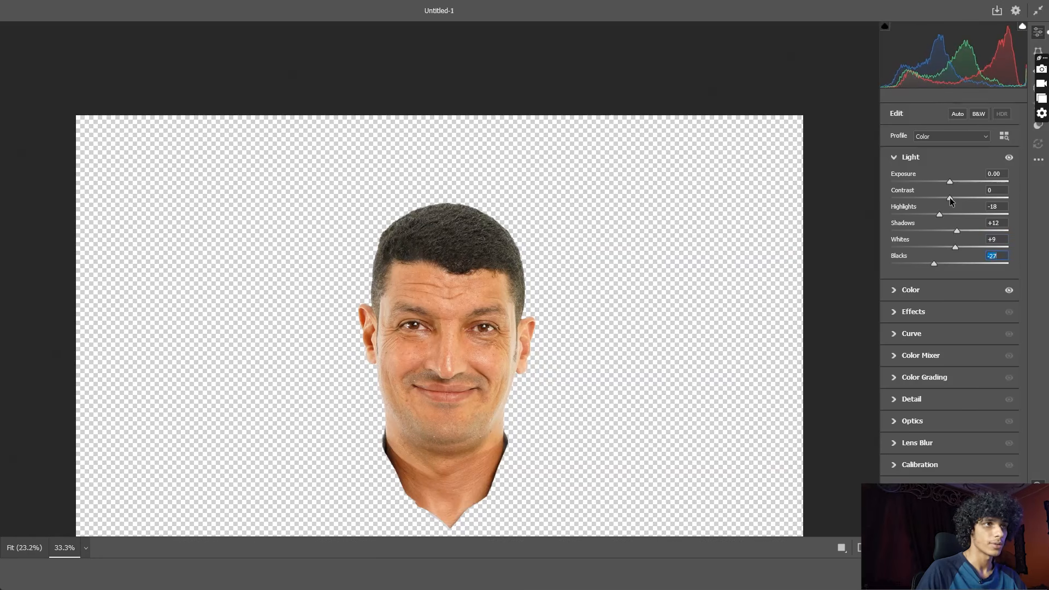
drag(949, 198, 950, 197)
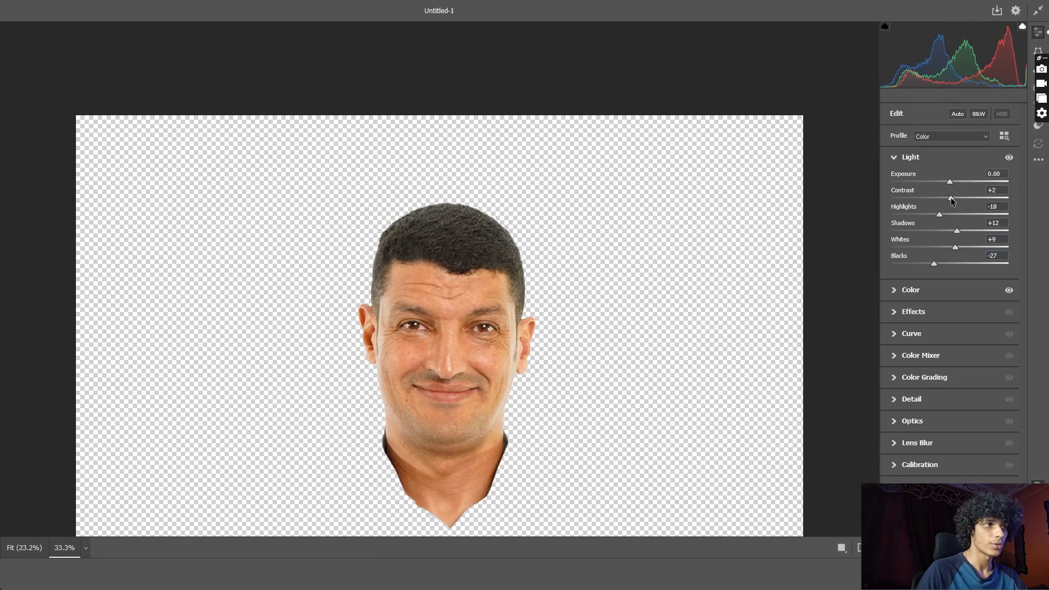
- Set Texture to +16 and Noise Reduction to 13 for the head, and apply the Camera Raw Filter
click(913, 312)
drag(949, 224, 959, 225)
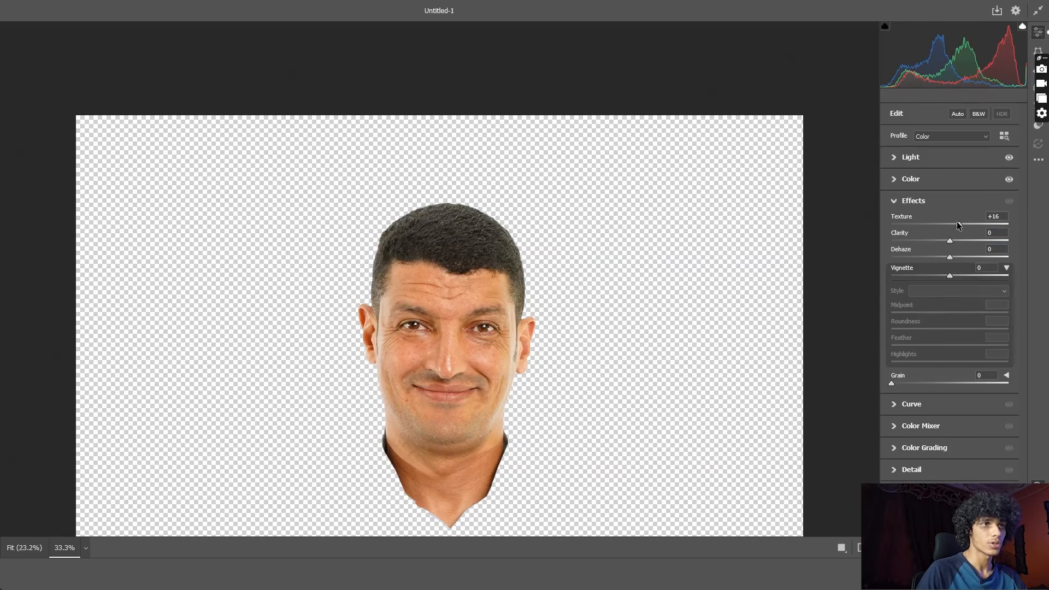
click(922, 471)
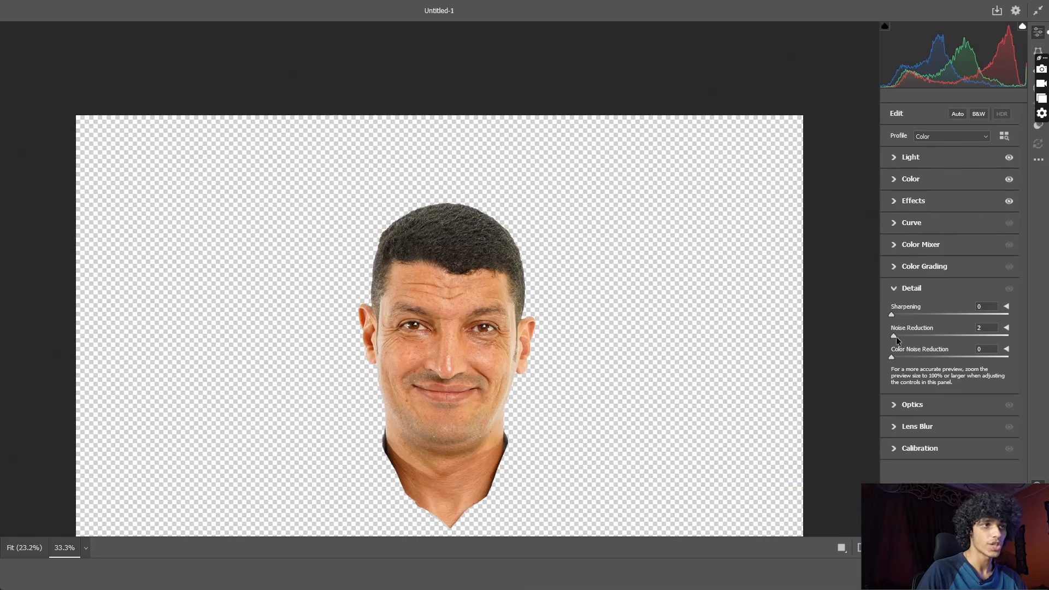
drag(896, 336, 908, 336)
scroll(481, 295, down, 2)
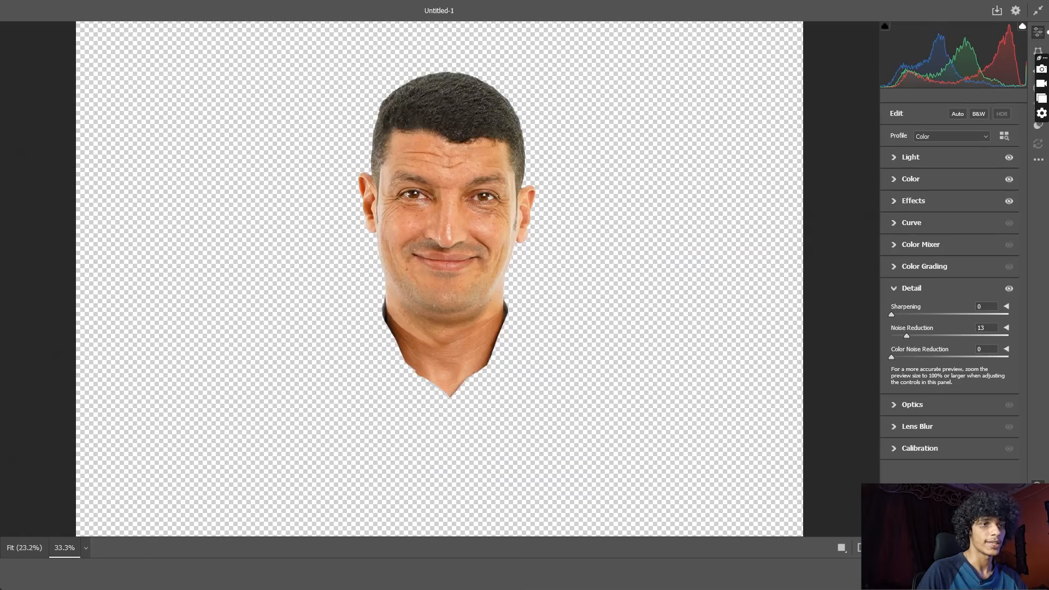
click(1015, 574)
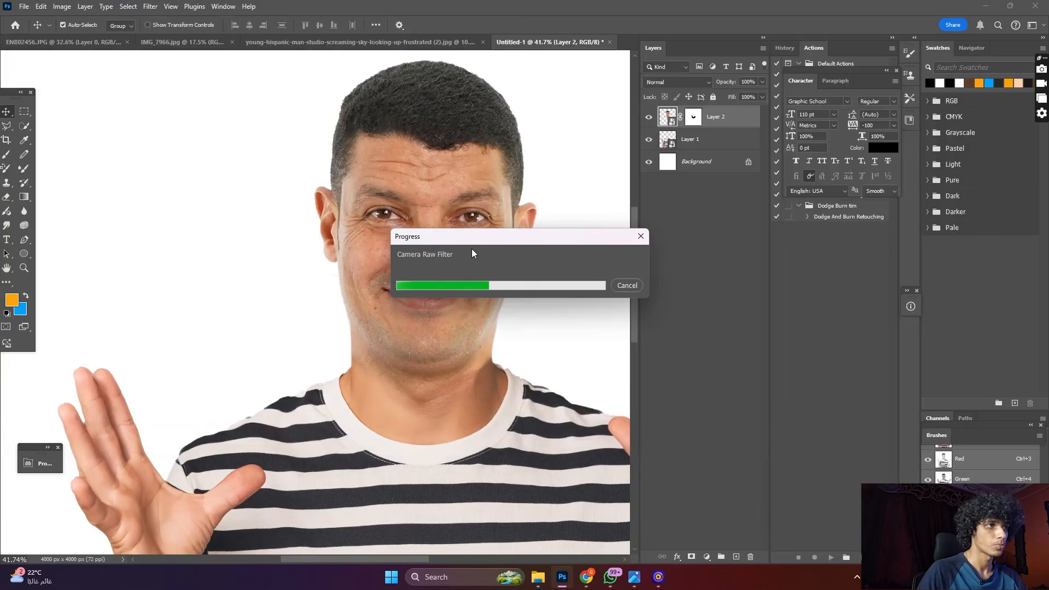
- Reopen the head layer's Camera Raw smart filter and fine-tune its color temperature
scroll(472, 230, down, 5)
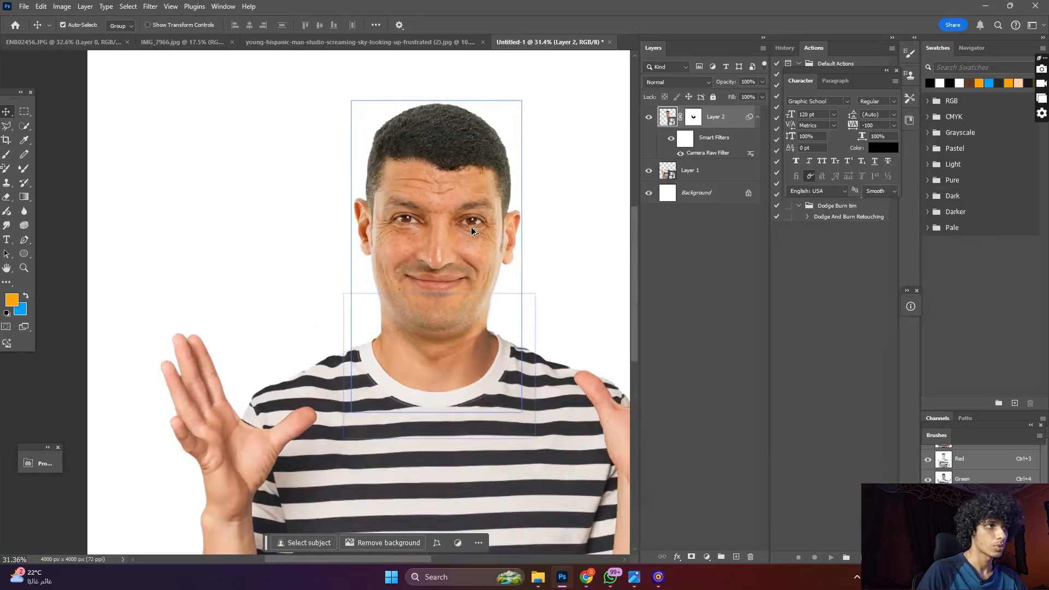
scroll(471, 226, up, 5)
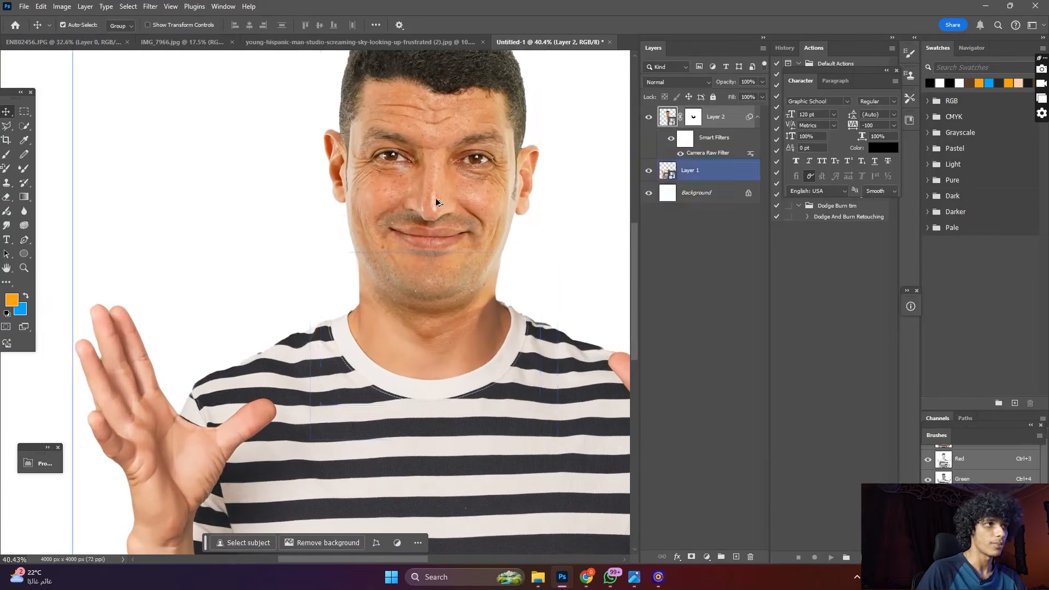
scroll(444, 197, up, 3)
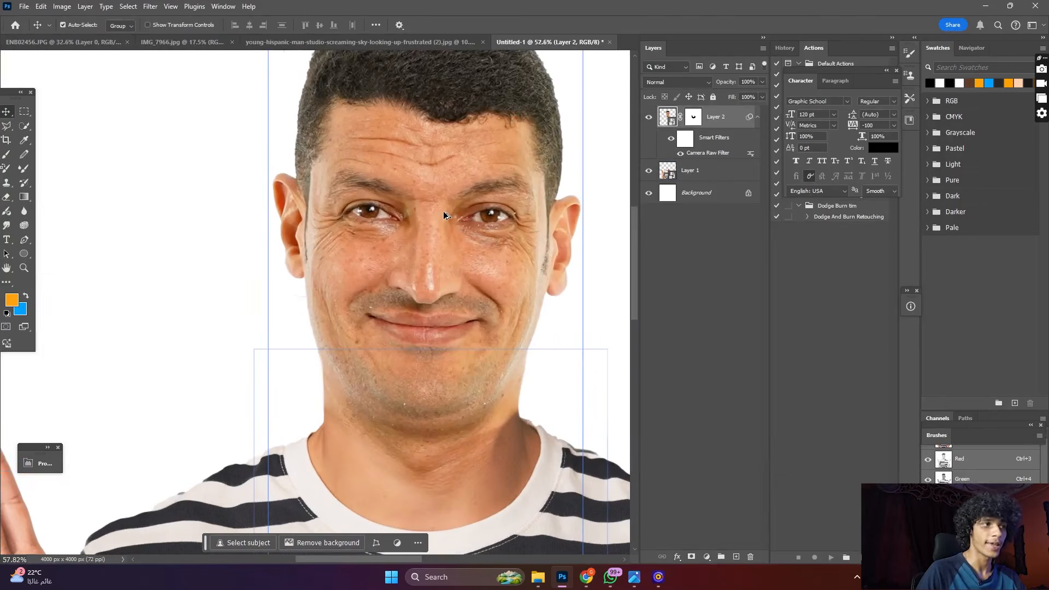
double_click(706, 153)
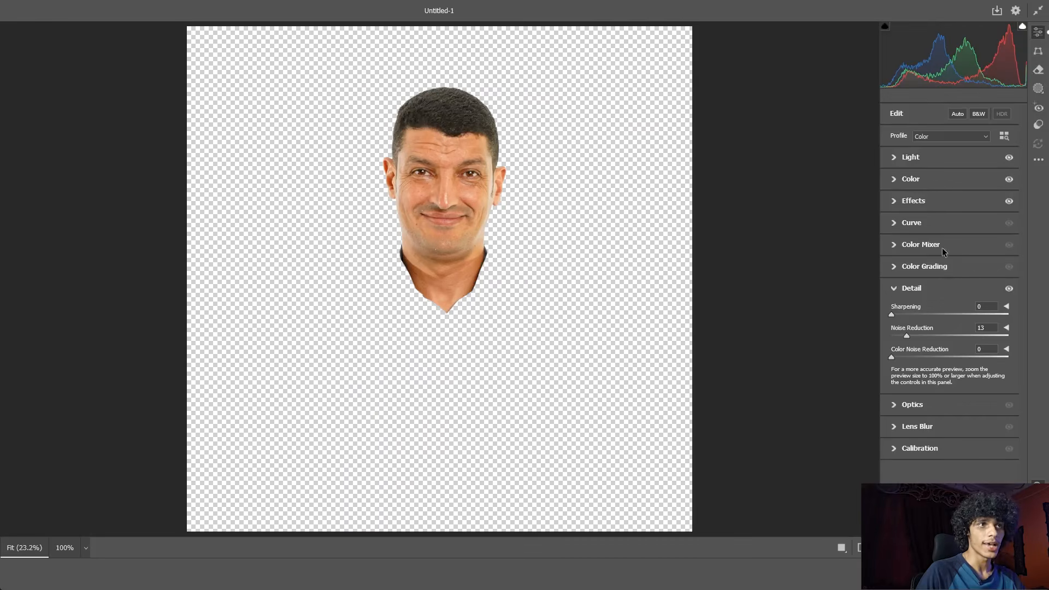
click(931, 185)
drag(954, 221, 951, 219)
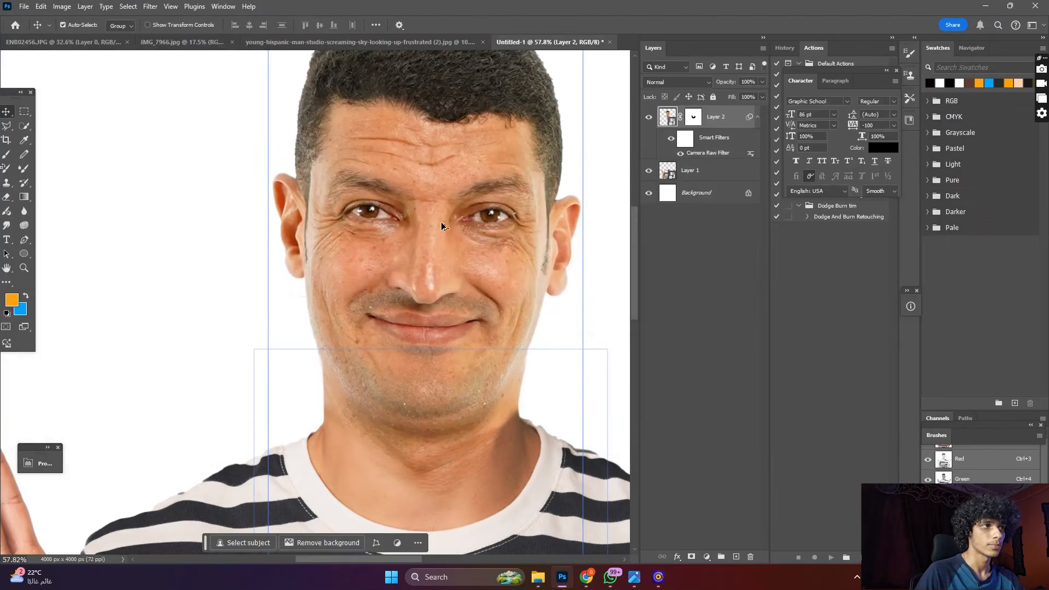
- Examine the color-corrected face against the neck and raised hand, both close up and from farther out
scroll(441, 221, down, 3)
scroll(442, 220, up, 4)
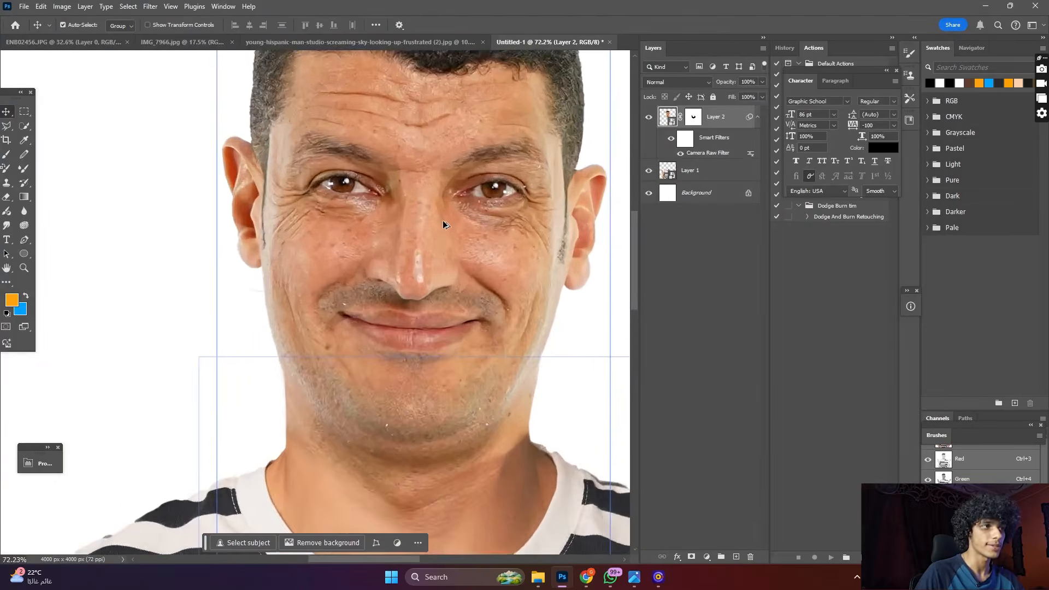
scroll(443, 221, down, 1)
scroll(443, 222, up, 2)
scroll(443, 221, down, 3)
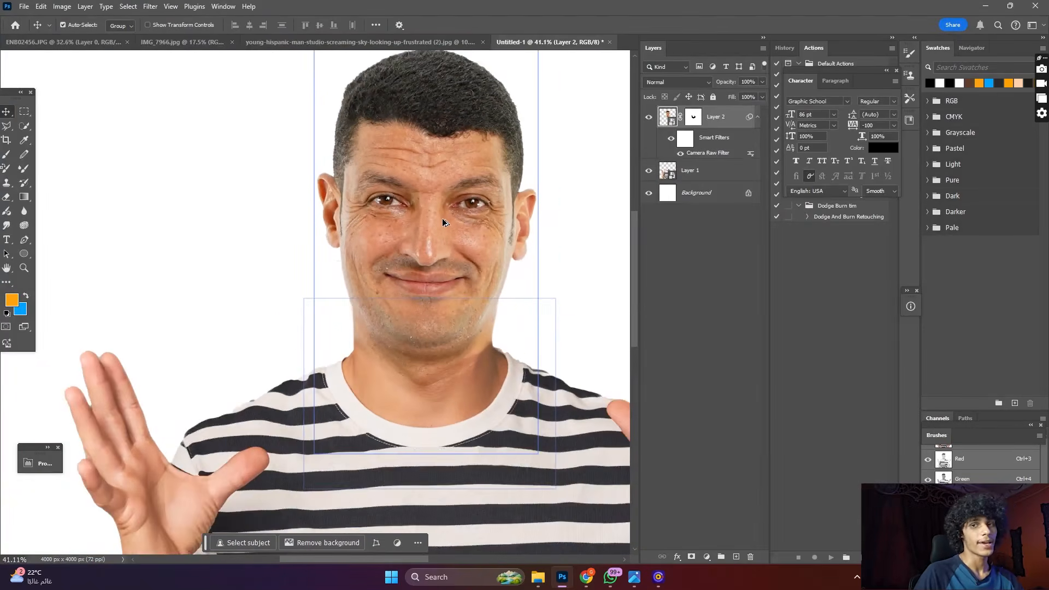
scroll(442, 222, up, 3)
scroll(442, 222, down, 1)
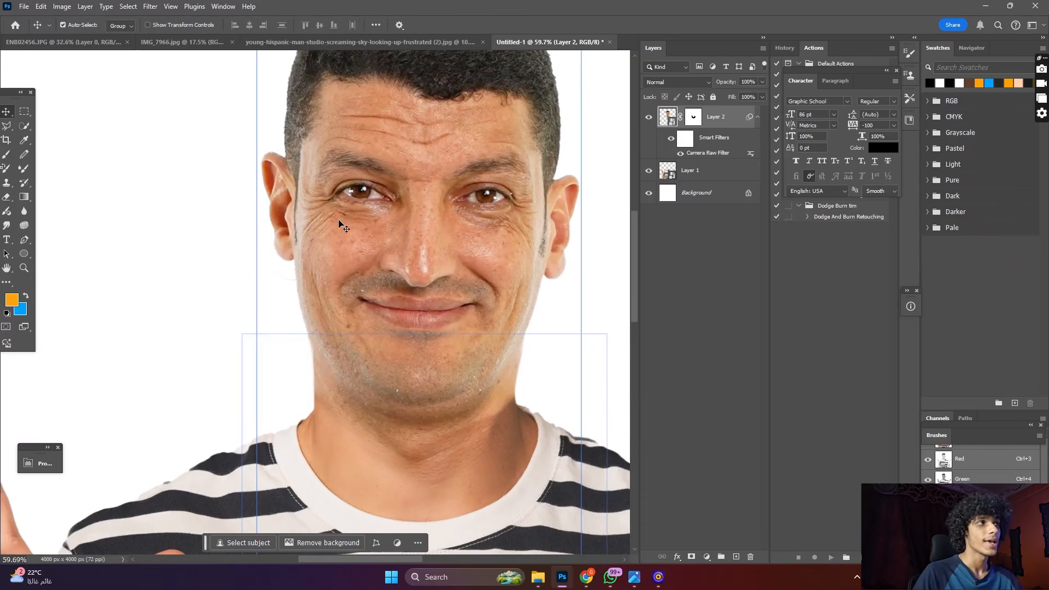
- Apply the Skin Smoothing neural filter to the head as a smart filter, with Blur 50 and Smoothness 0
click(150, 6)
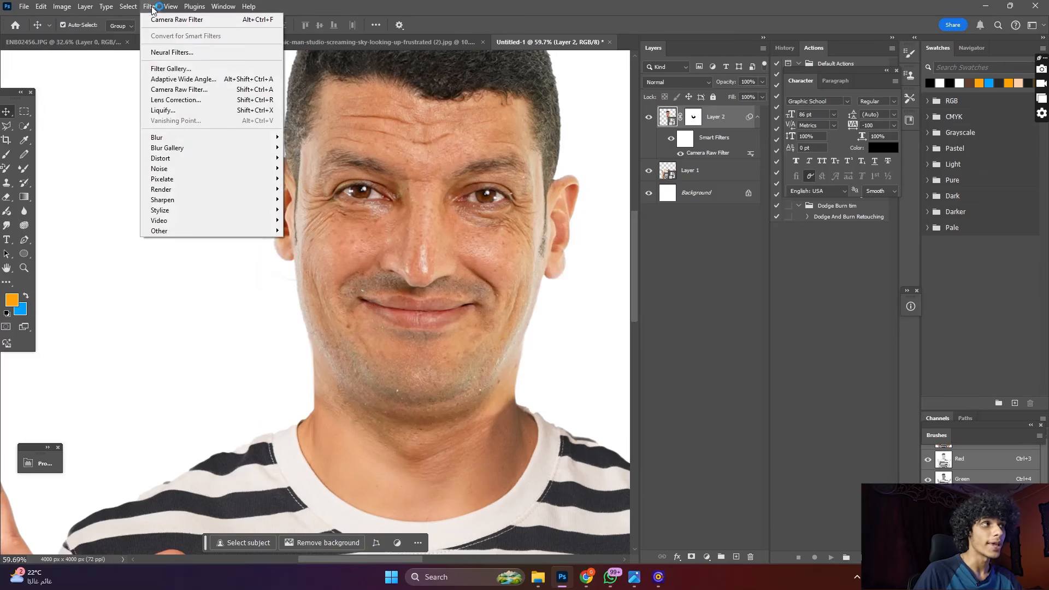
click(192, 52)
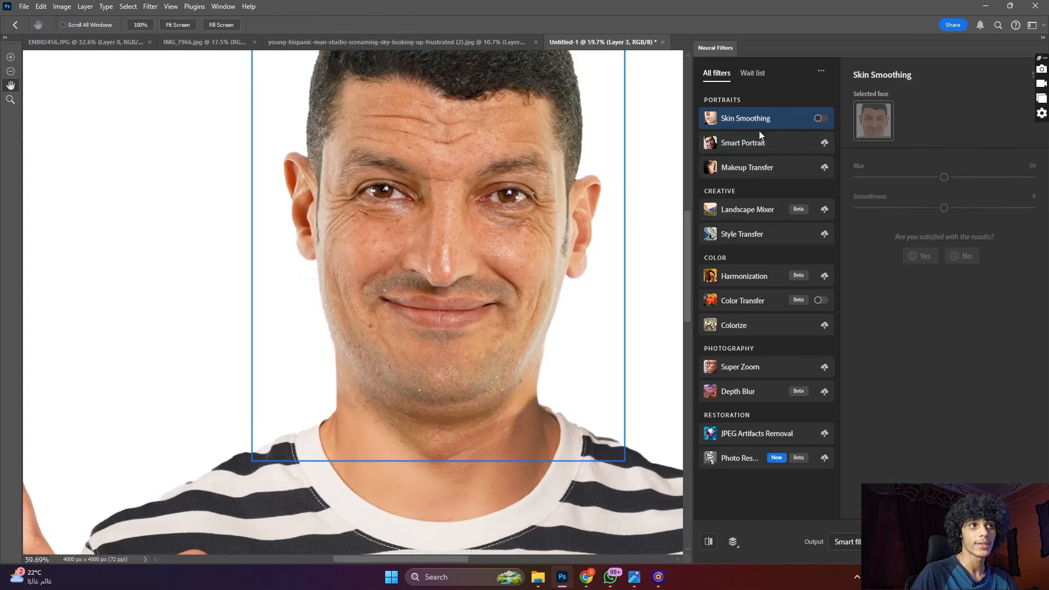
click(822, 120)
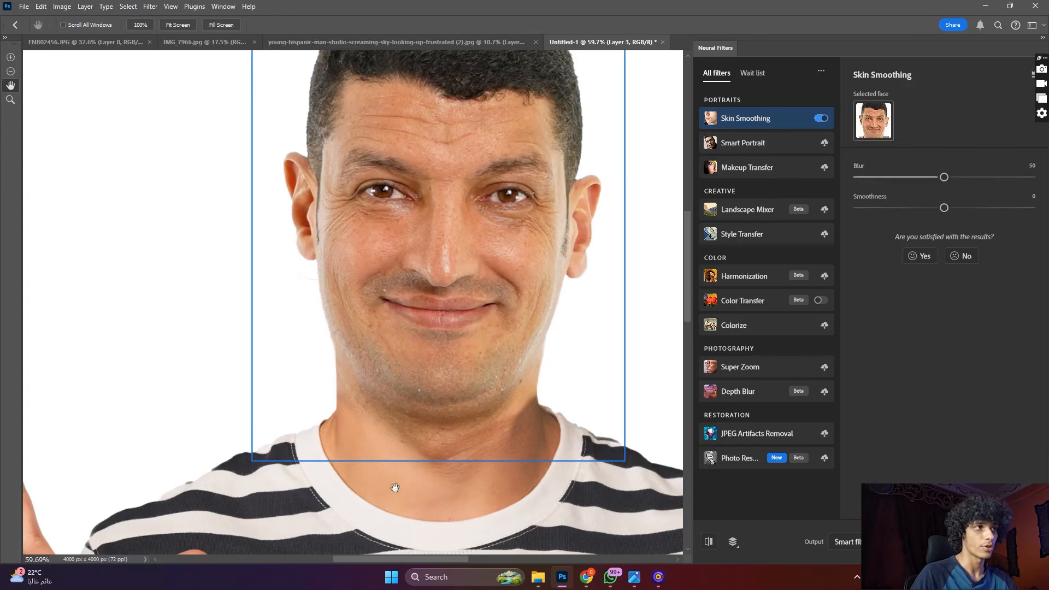
scroll(484, 247, down, 2)
scroll(484, 247, down, 2)
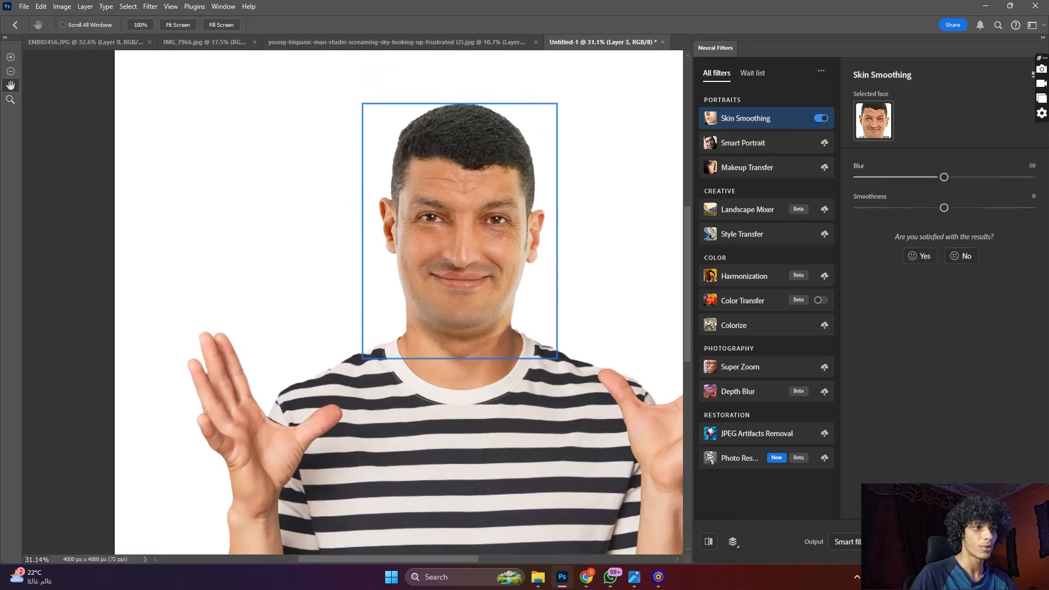
key(Return)
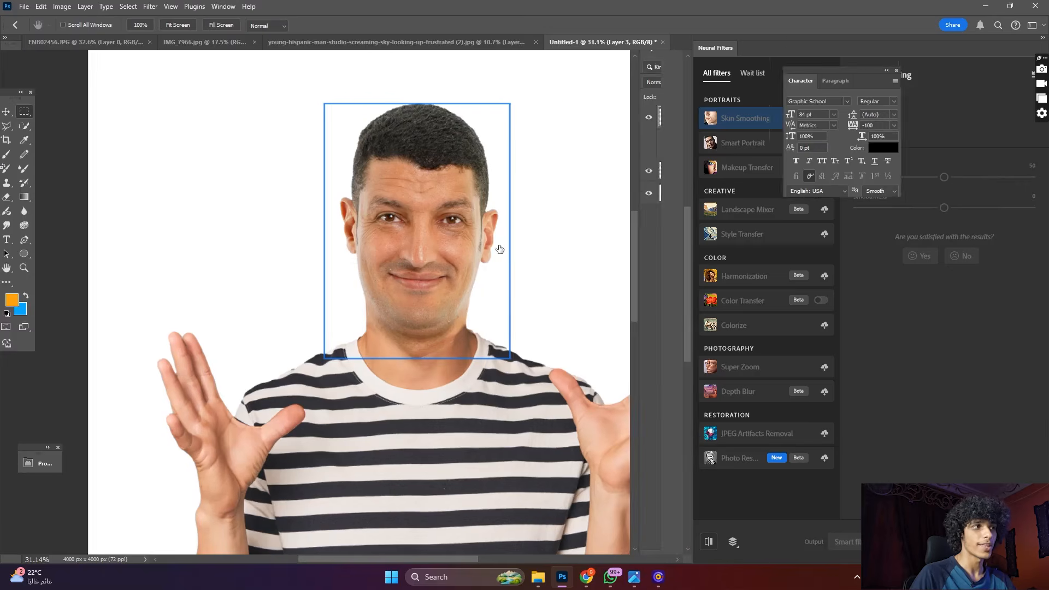
key(v)
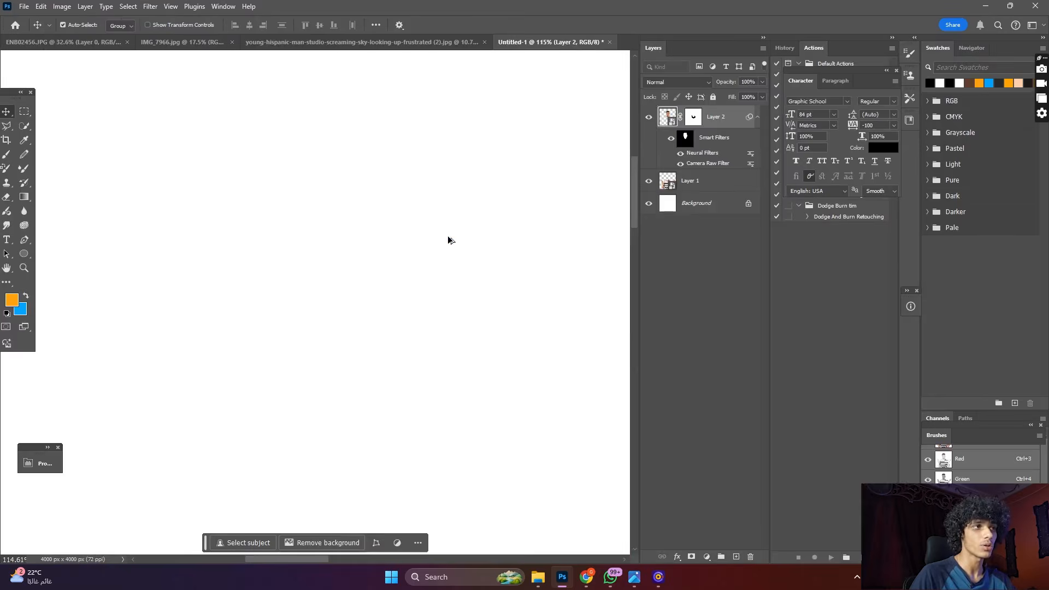
- Compare the face close up with the Neural Filters smart filter switched off and on
scroll(476, 235, down, 5)
scroll(562, 328, up, 6)
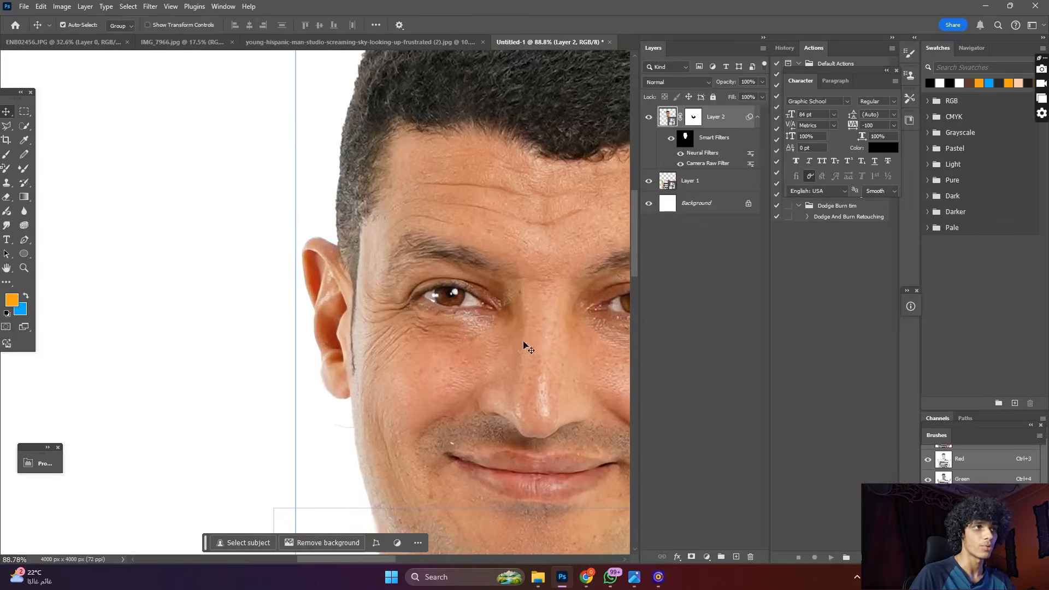
scroll(399, 455, down, 3)
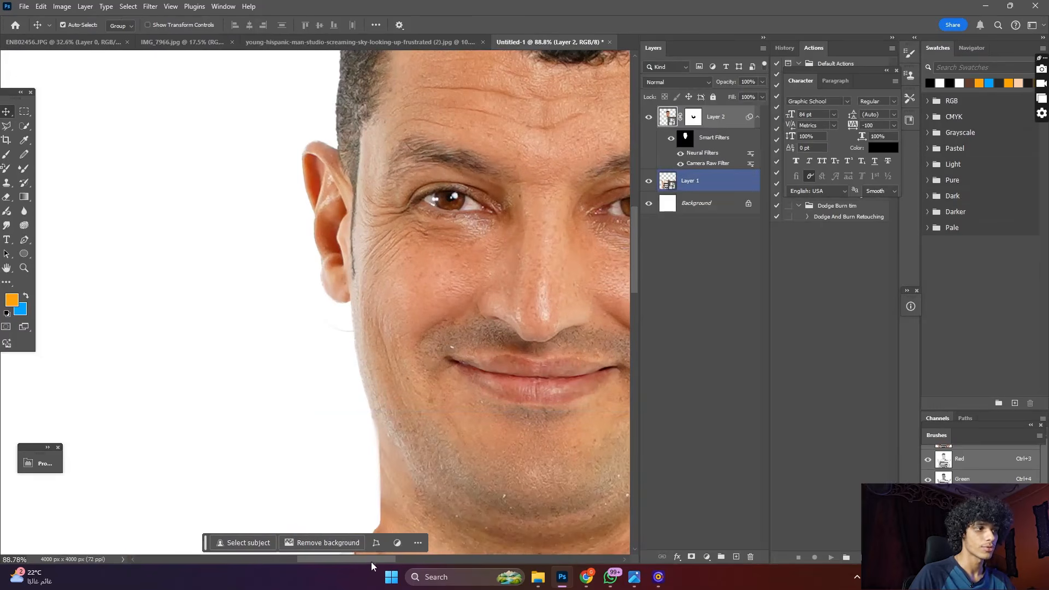
drag(379, 560, 400, 556)
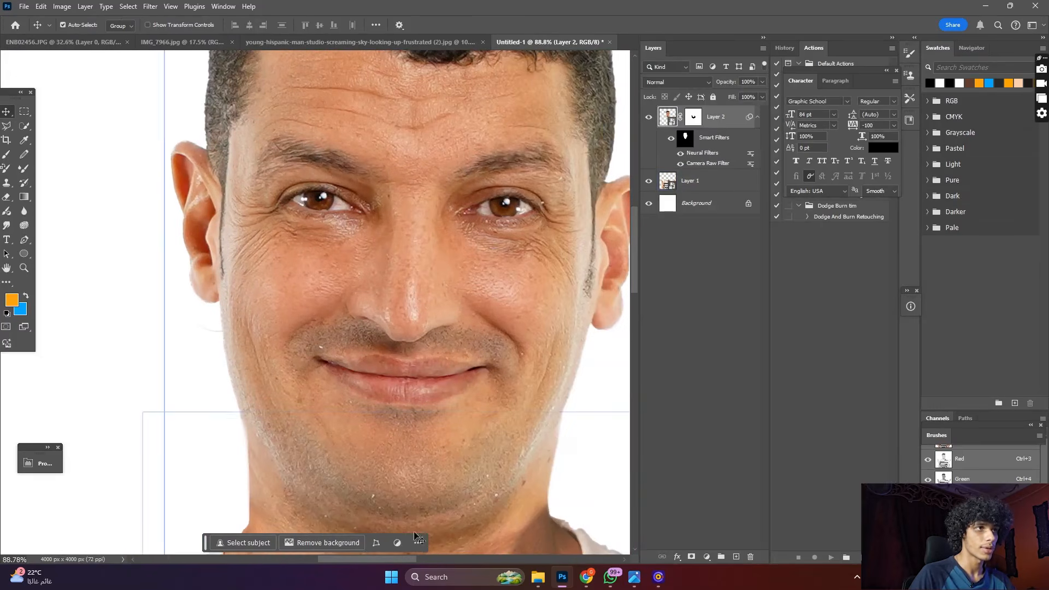
click(680, 155)
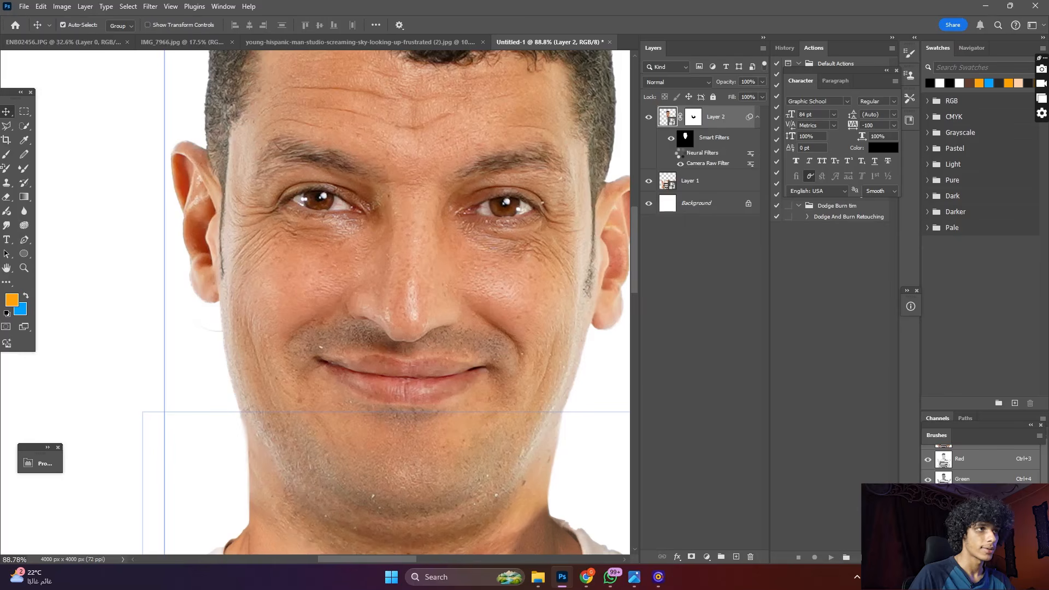
click(681, 154)
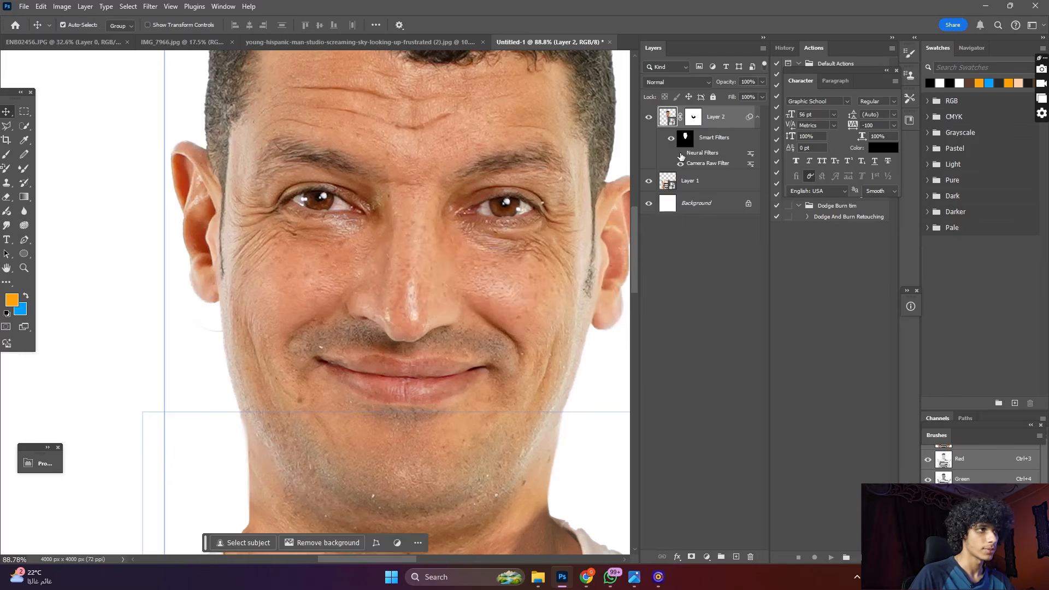
click(681, 154)
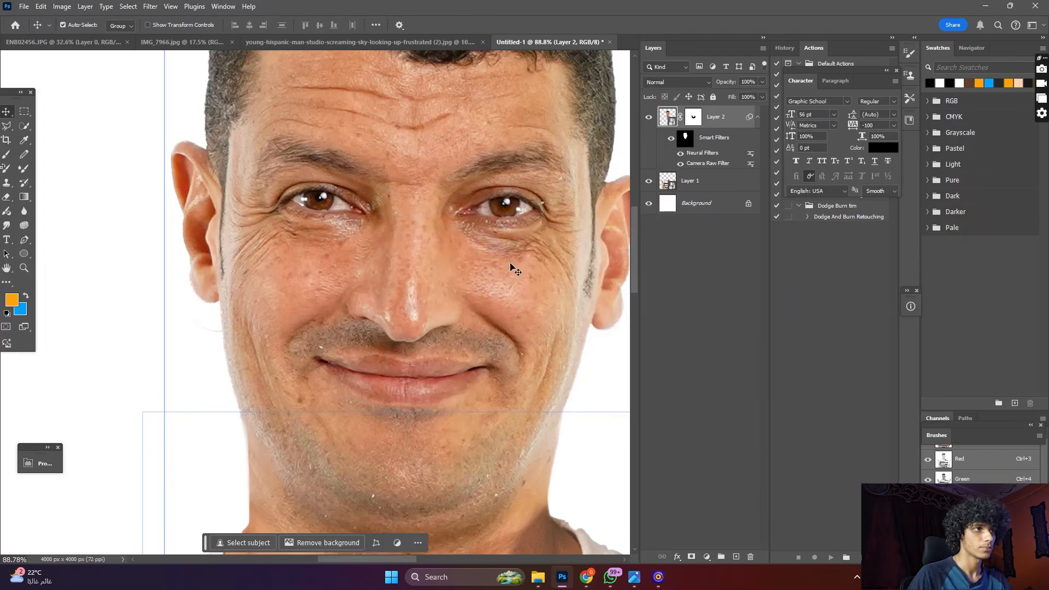
- Check the smoothed head on the full striped-shirt figure and inspect the neck blend up close
scroll(500, 267, down, 6)
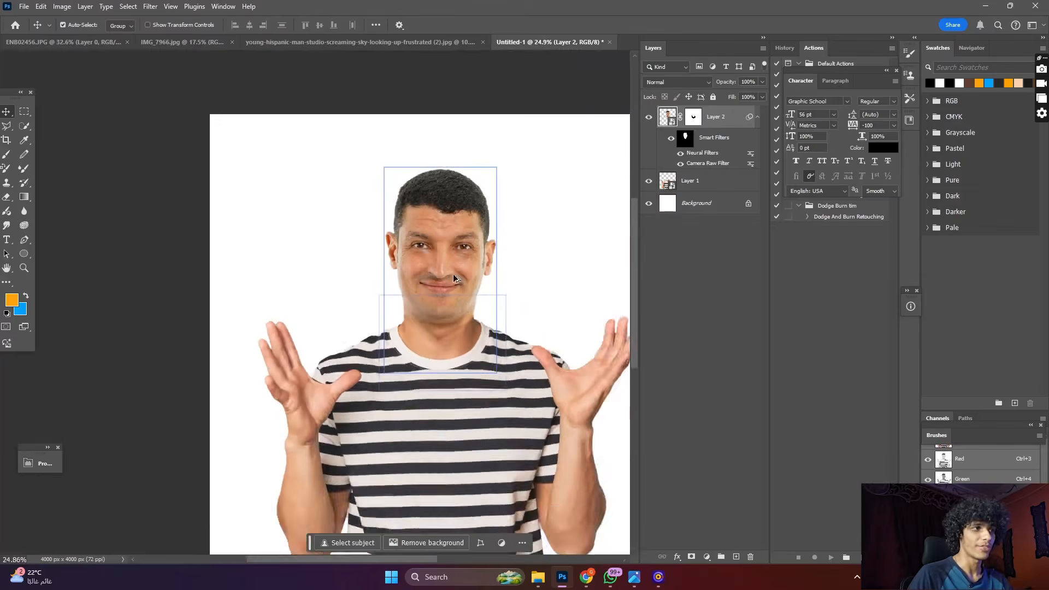
scroll(453, 273, up, 2)
scroll(453, 298, up, 5)
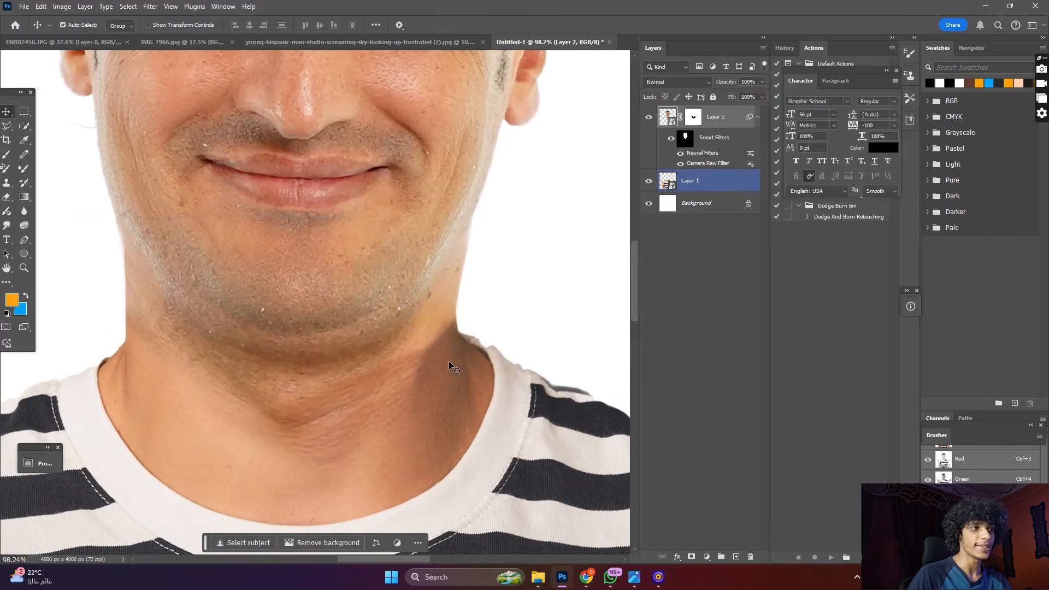
scroll(426, 285, down, 2)
scroll(421, 260, down, 2)
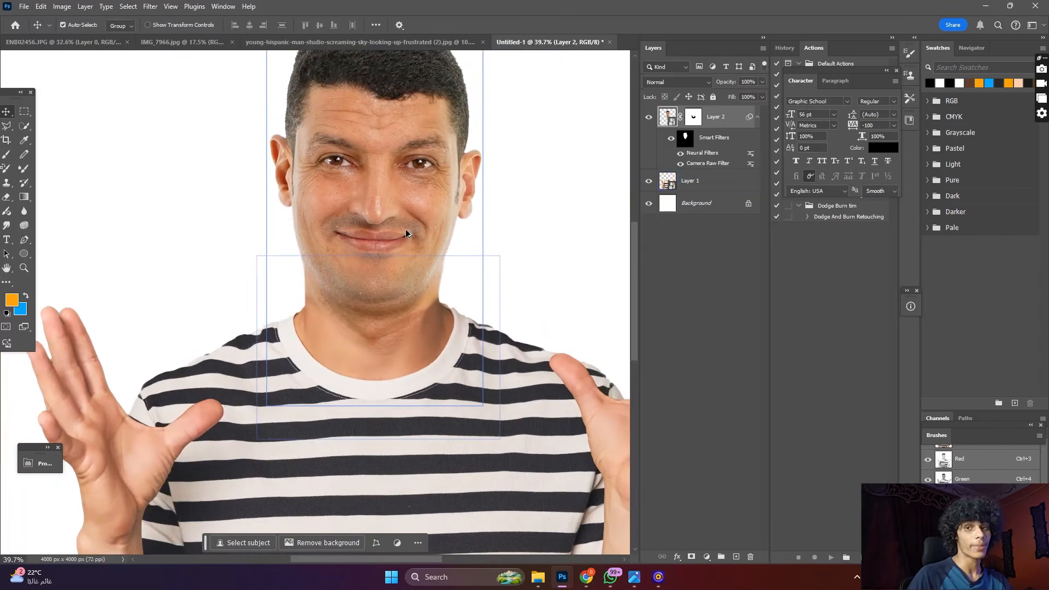
scroll(405, 229, up, 1)
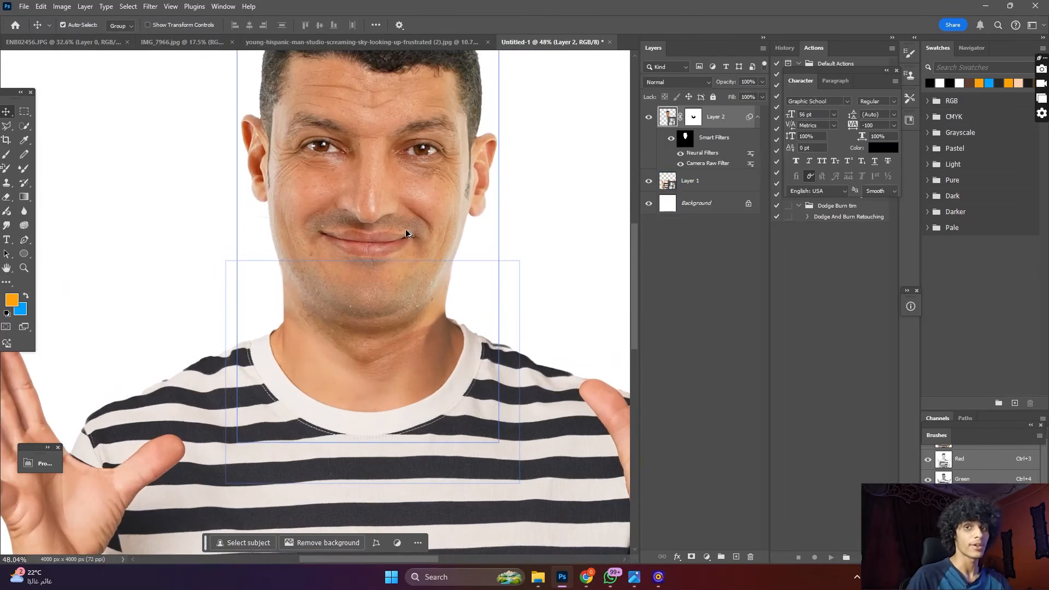
- Add an Exposure adjustment layer above the head layer
scroll(406, 234, up, 1)
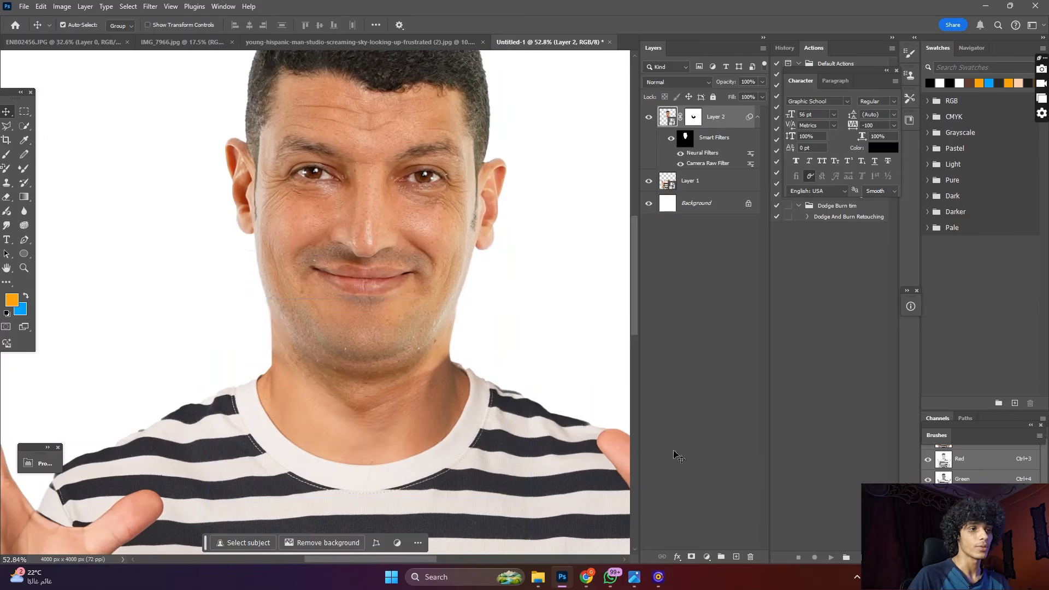
click(707, 558)
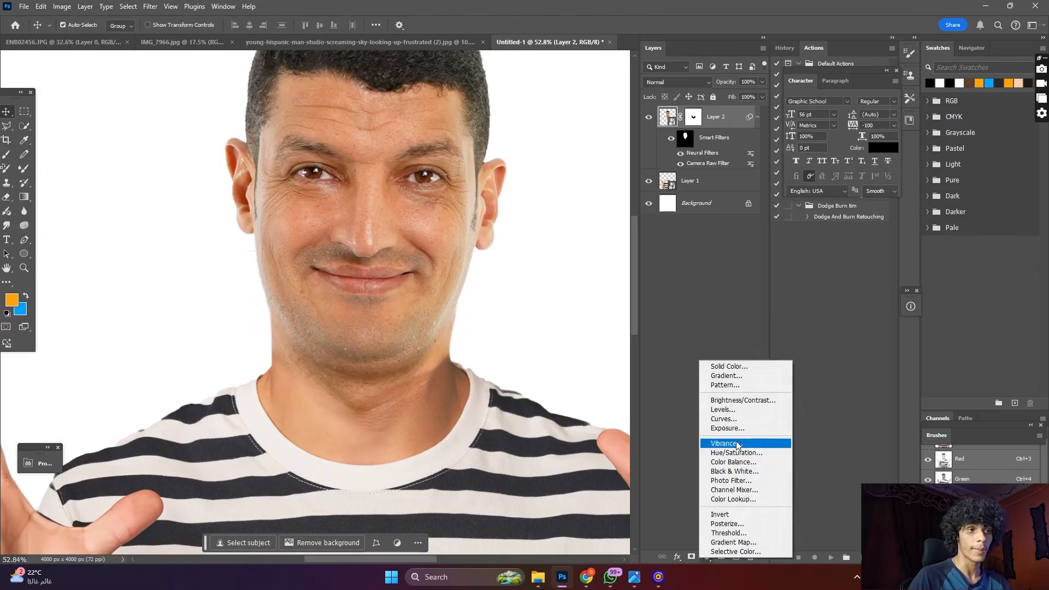
click(730, 427)
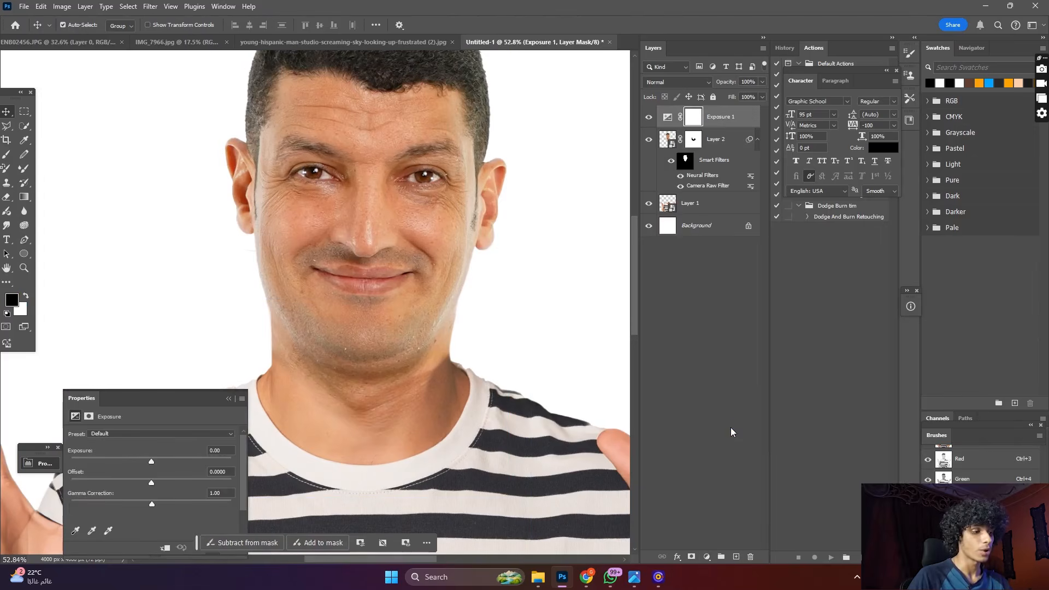
- Clip the Exposure adjustment to the head layer and set its exposure to -1.39
key(ctrl+alt+g)
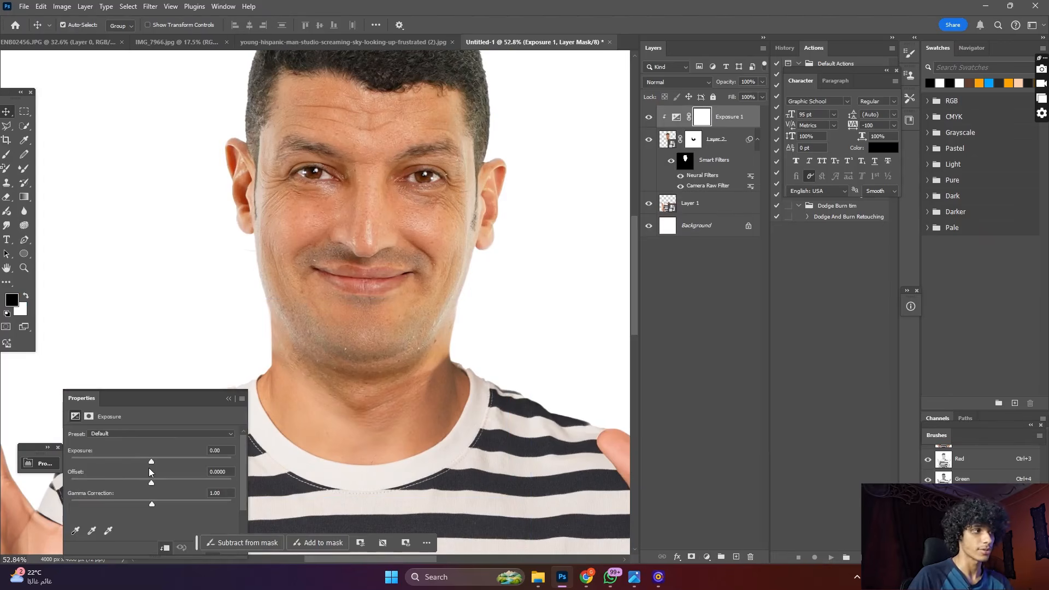
drag(150, 462, 134, 464)
click(437, 410)
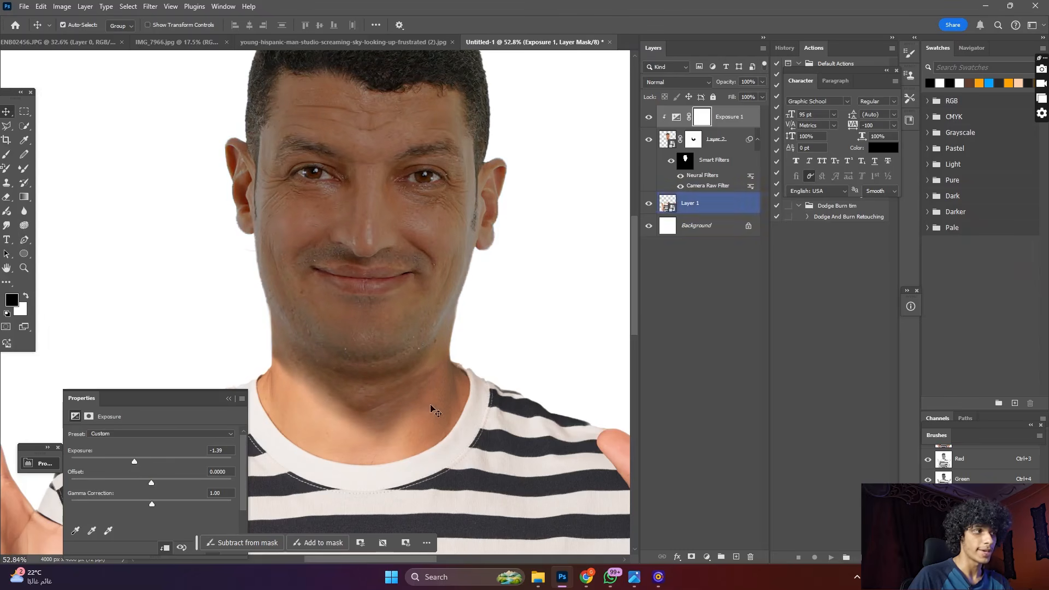
- Preview the Luminosity blend mode on the Exposure adjustment layer and return it to Normal
click(726, 143)
click(677, 82)
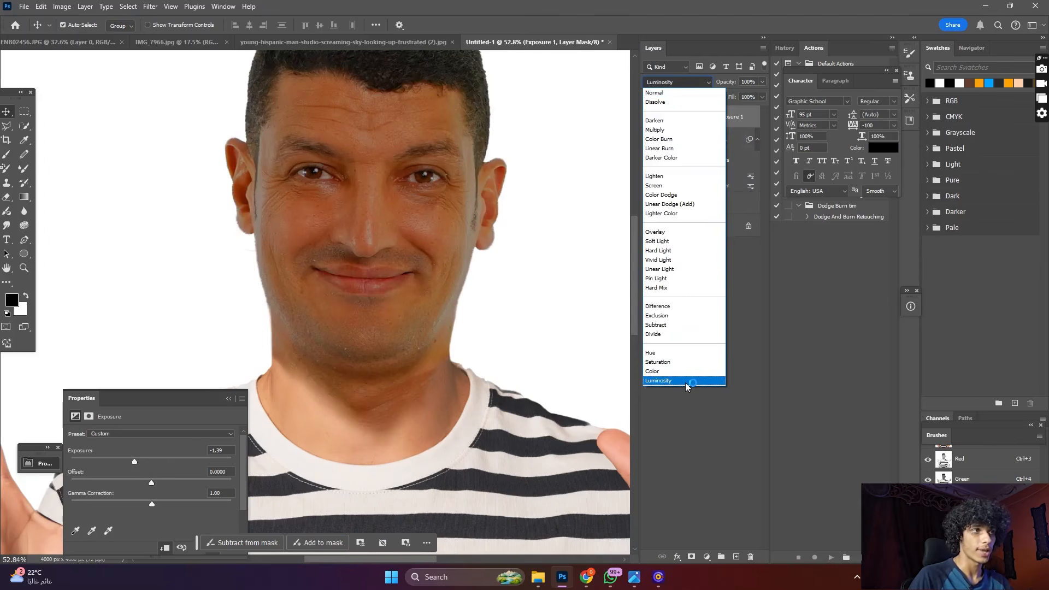
click(675, 94)
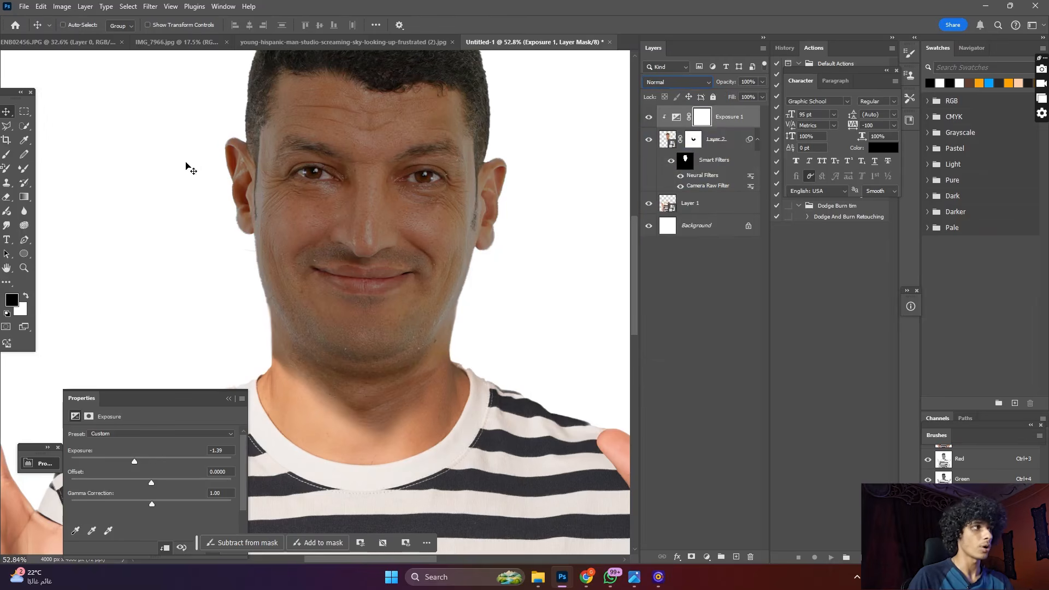
- Invert the Exposure layer's mask to black and get the Brush tool ready over the neck
key(ctrl+i)
click(7, 155)
scroll(436, 390, up, 1)
scroll(435, 390, up, 1)
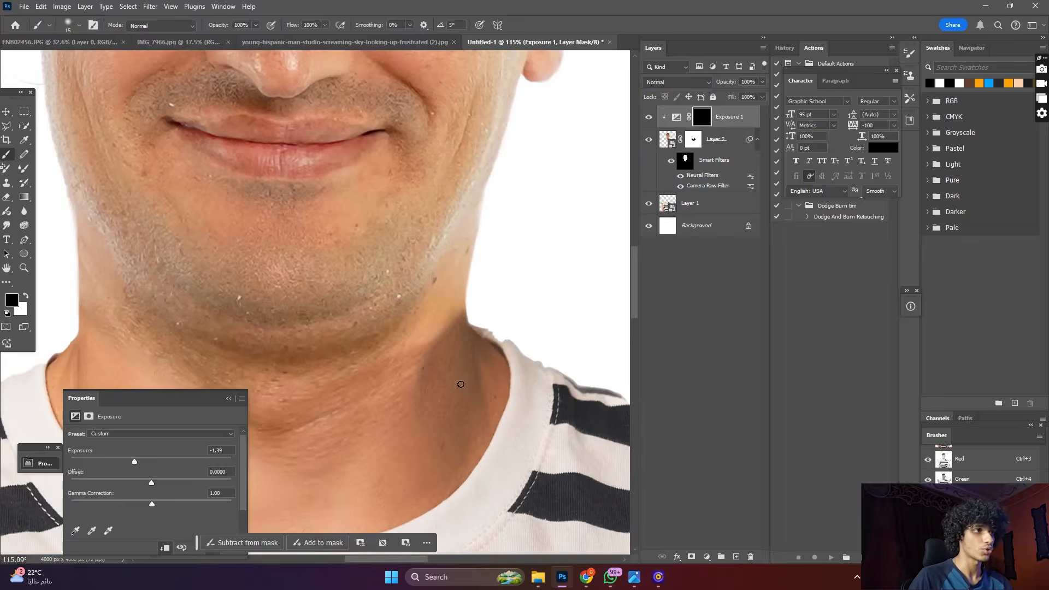
- Paint white on the Exposure mask with a soft 400 px brush to darken the head layer's neck beside the shaded collar area
key(x)
scroll(459, 382, up, 1)
key(bracketright)
key(bracketright)
key(bracketright)
key(bracketright)
key(bracketright)
key(bracketright)
key(bracketright)
key(bracketright)
key(bracketright)
key(bracketright)
key(bracketright)
key(bracketright)
key(bracketright)
key(bracketright)
key(bracketright)
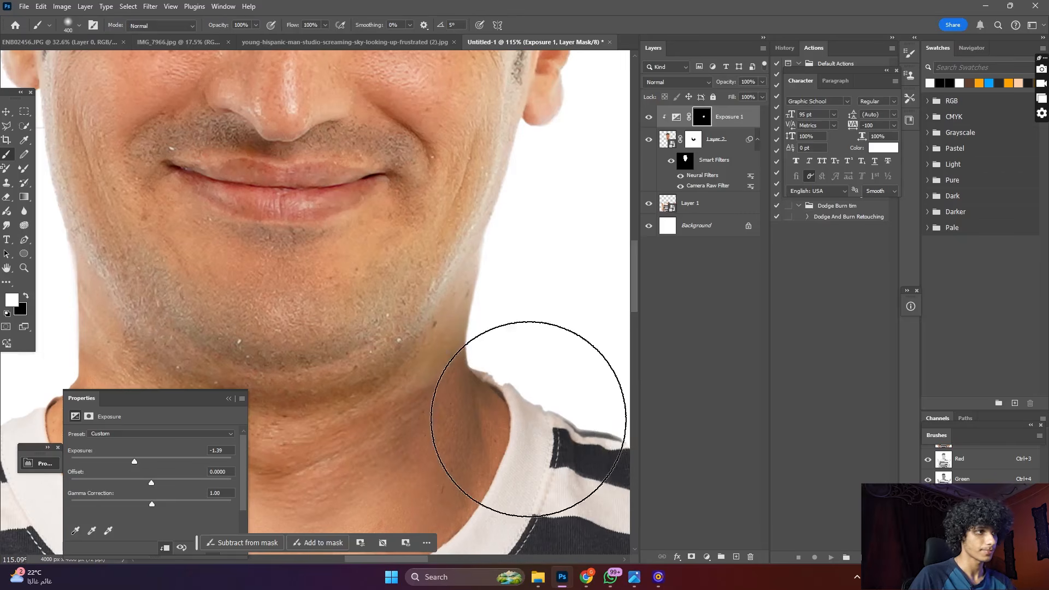
- Compare the neck shading with the Exposure adjustment layer switched off and on
scroll(518, 452, down, 5)
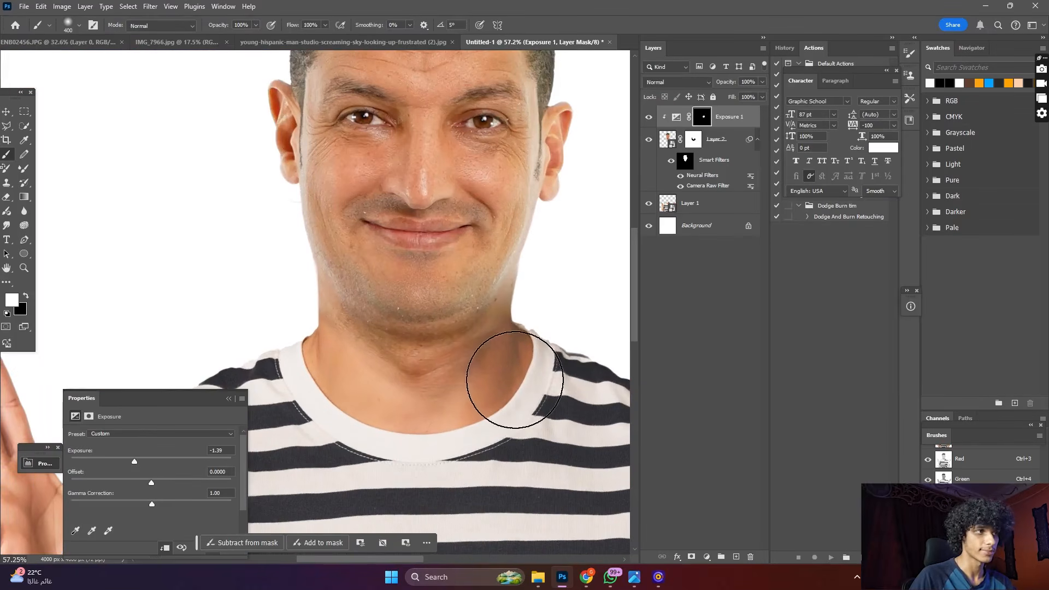
scroll(514, 380, down, 2)
scroll(510, 378, up, 2)
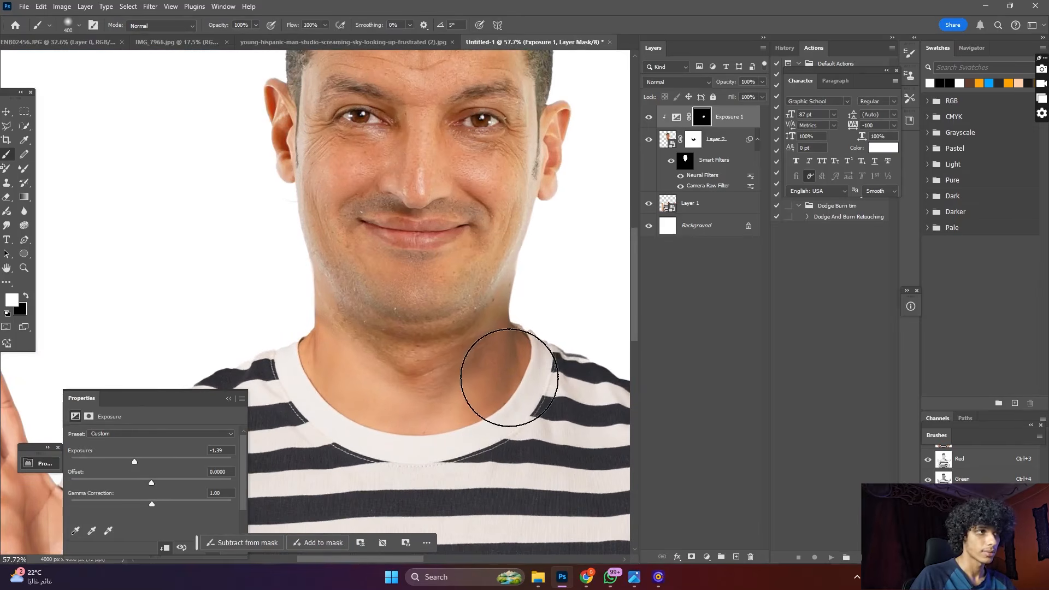
scroll(601, 245, down, 1)
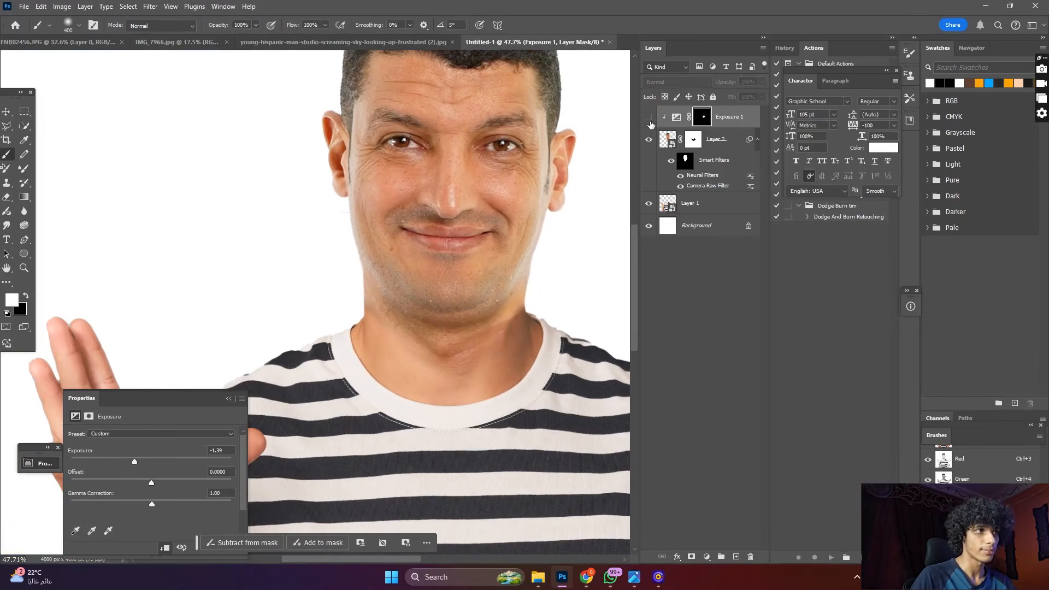
click(650, 118)
- Examine the head and neck blend on the full striped-shirt figure at several magnifications
scroll(488, 242, down, 5)
scroll(488, 242, up, 3)
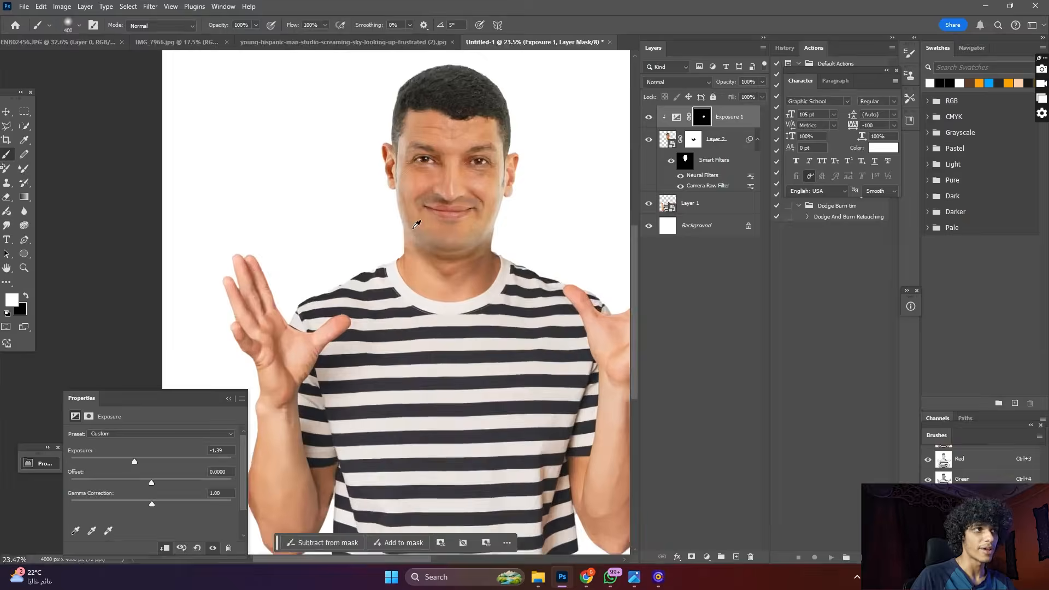
scroll(466, 228, down, 1)
scroll(469, 239, up, 3)
scroll(468, 236, down, 2)
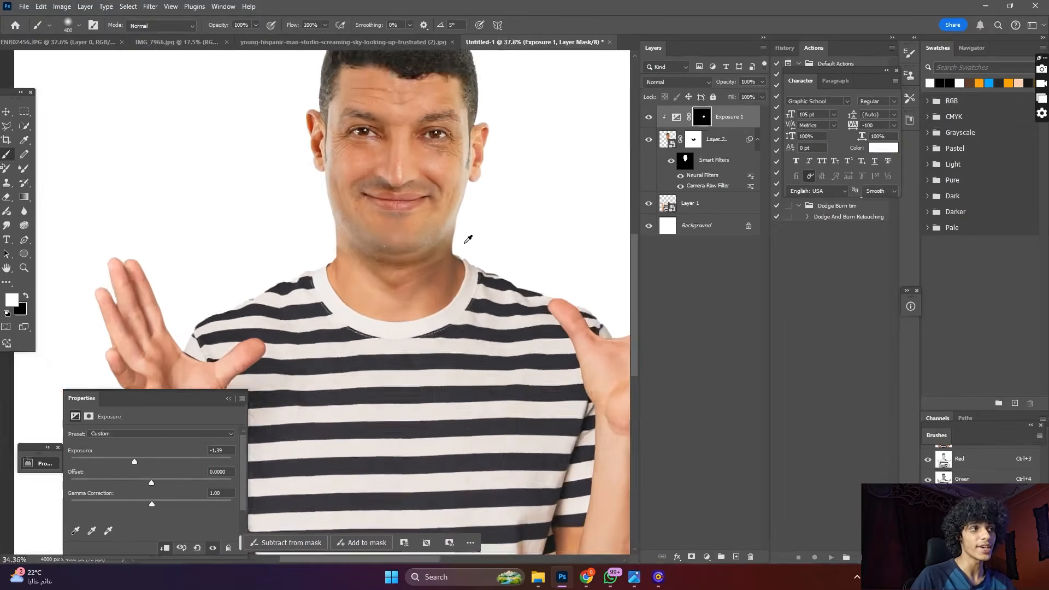
scroll(437, 268, up, 1)
scroll(423, 186, down, 1)
scroll(424, 186, down, 1)
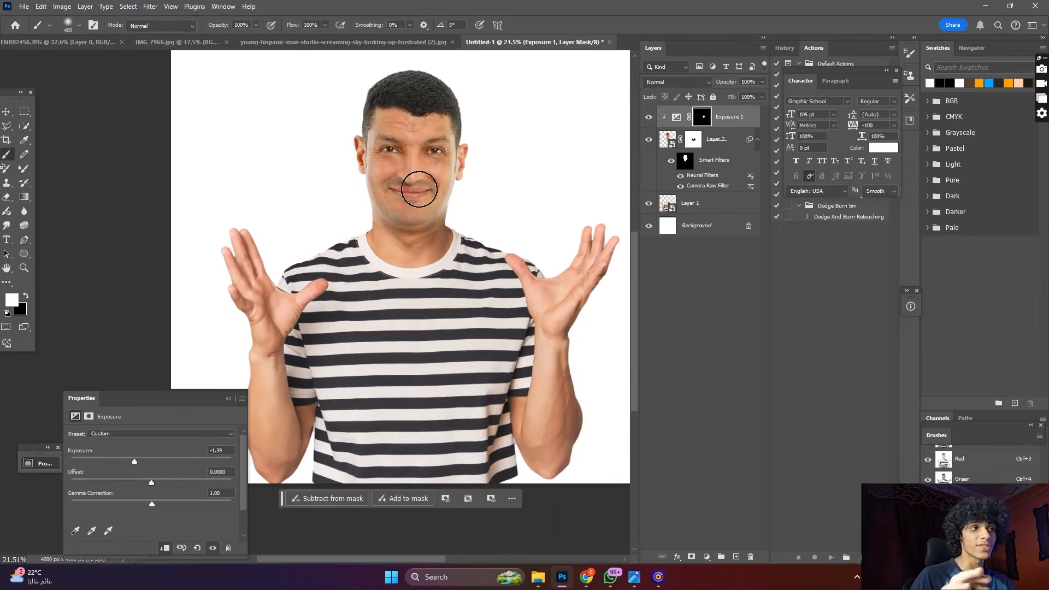
scroll(419, 189, up, 2)
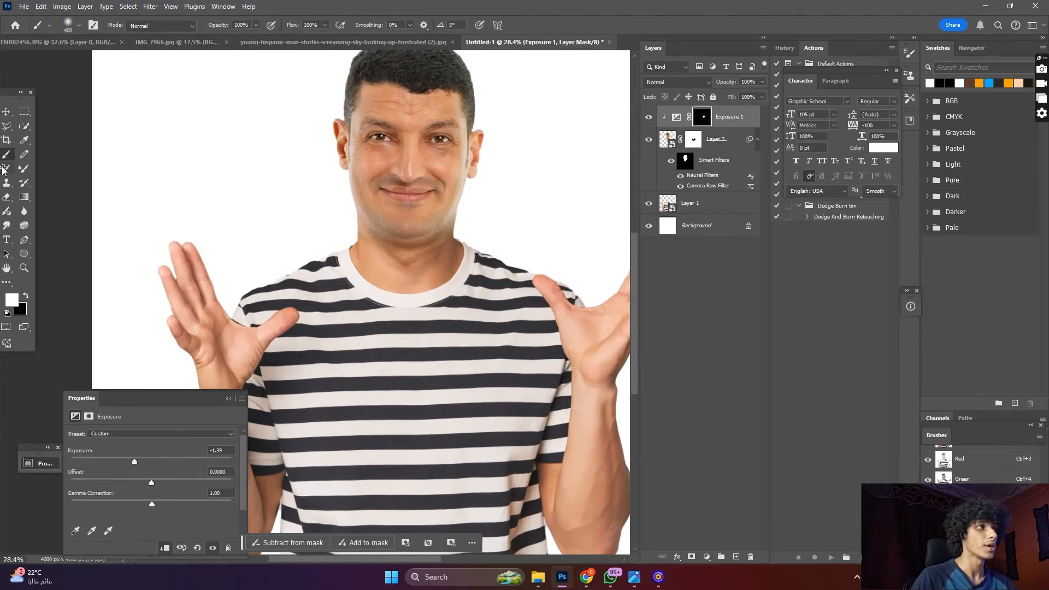
- Add a Color Balance adjustment layer directly above the head layer
key(v)
scroll(403, 159, up, 1)
click(402, 158)
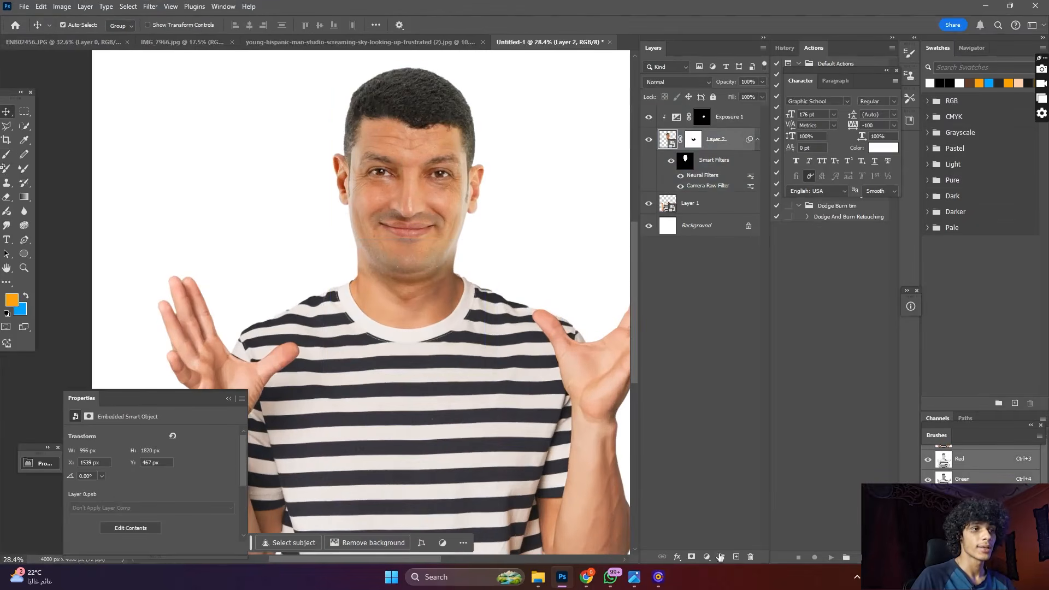
click(706, 556)
click(733, 454)
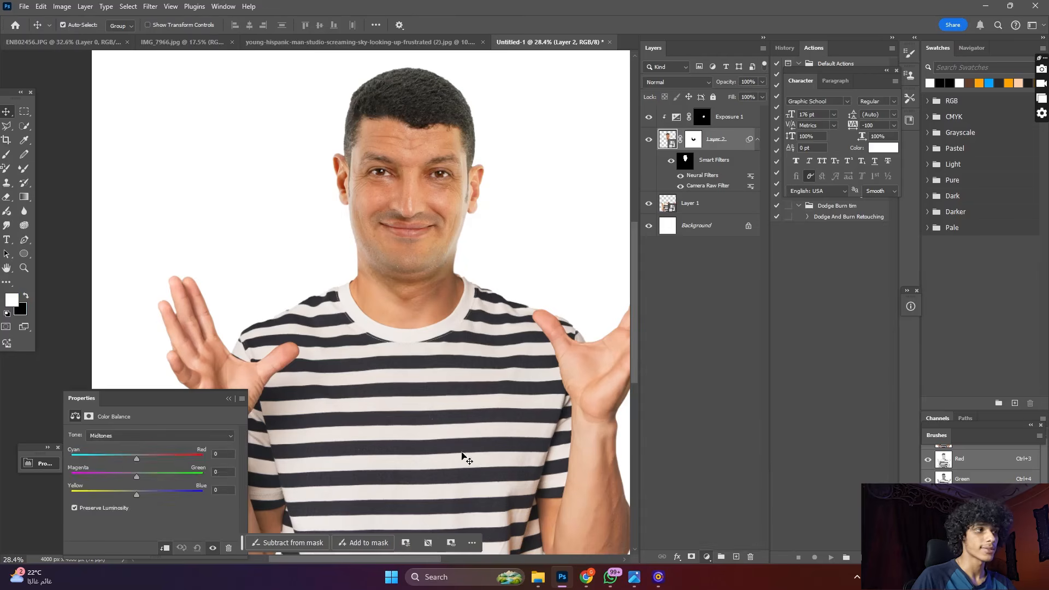
- Shift the head layer's Color Balance to Cyan-Red +8 and Yellow-Blue -6 in the midtones, and +3 and -1 in the highlights
drag(135, 458, 142, 457)
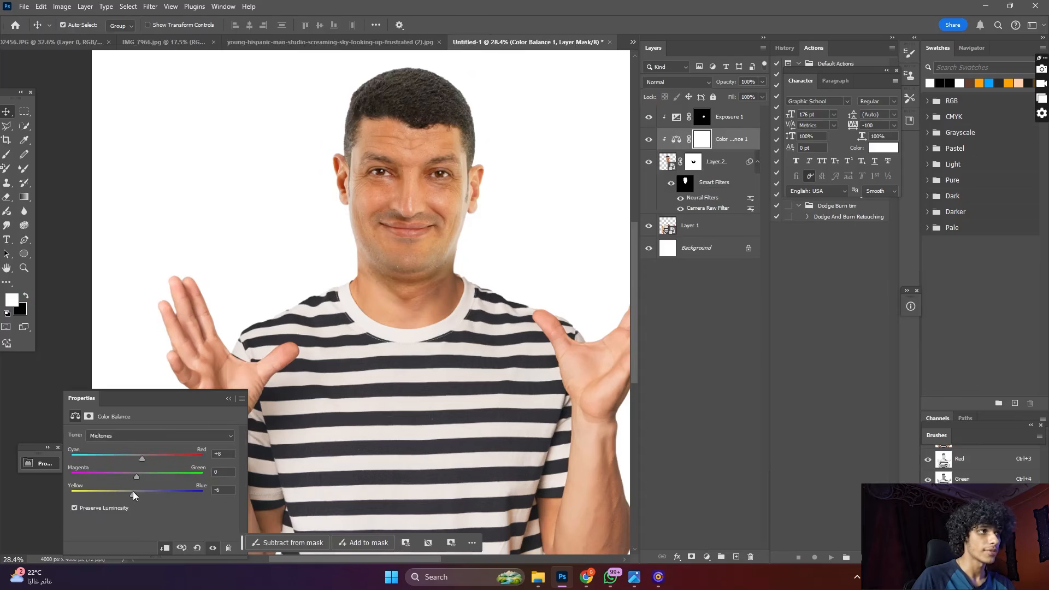
scroll(232, 297, down, 3)
scroll(232, 298, up, 3)
click(160, 435)
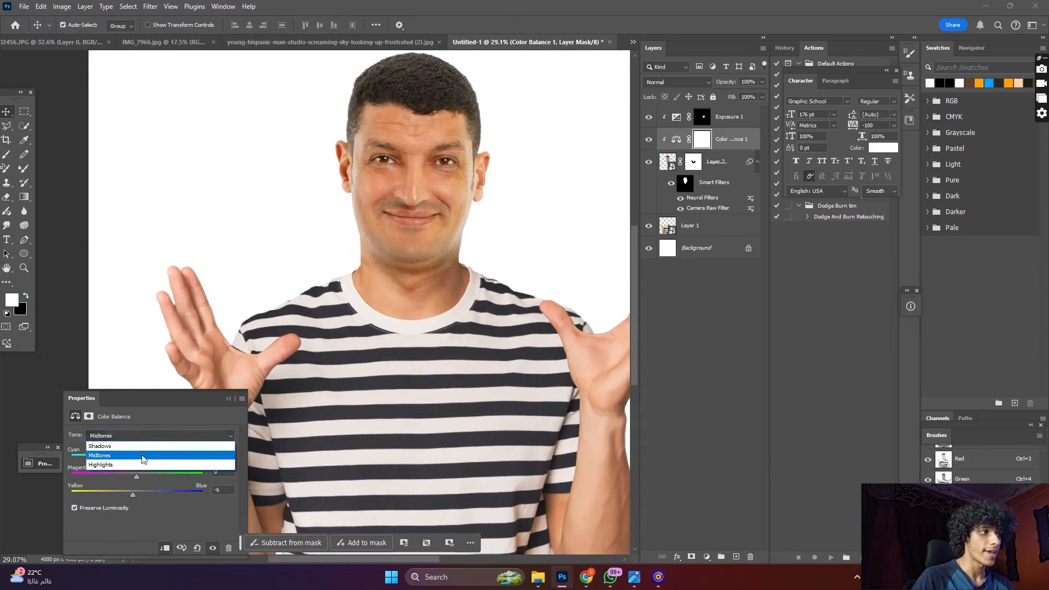
click(136, 464)
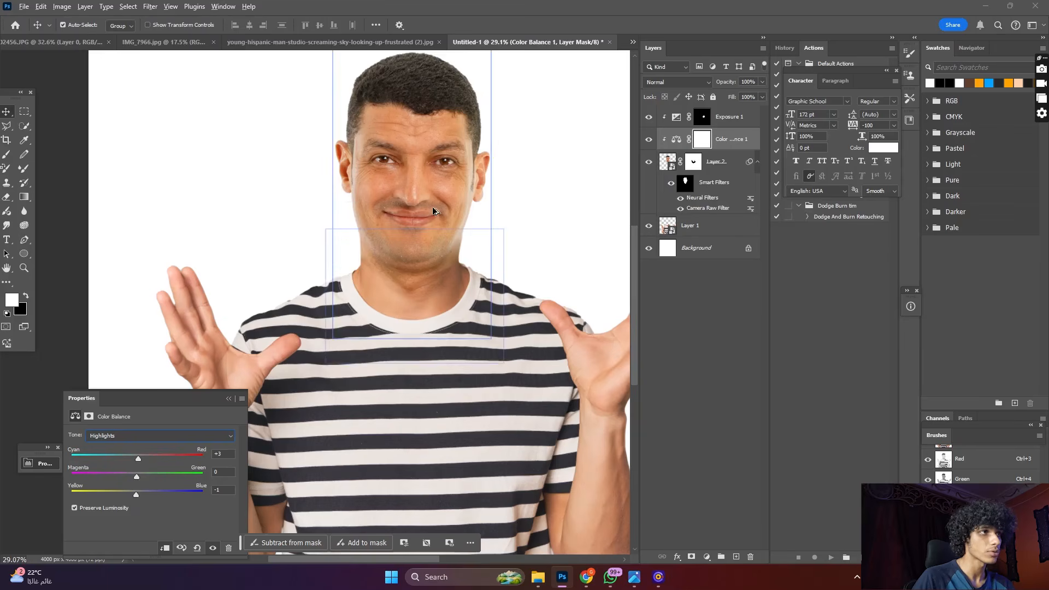
- Examine the Exposure and Color Balance adjustments by comparing the head's skin tone with the neck and body at different scales
ctrl+click(731, 125)
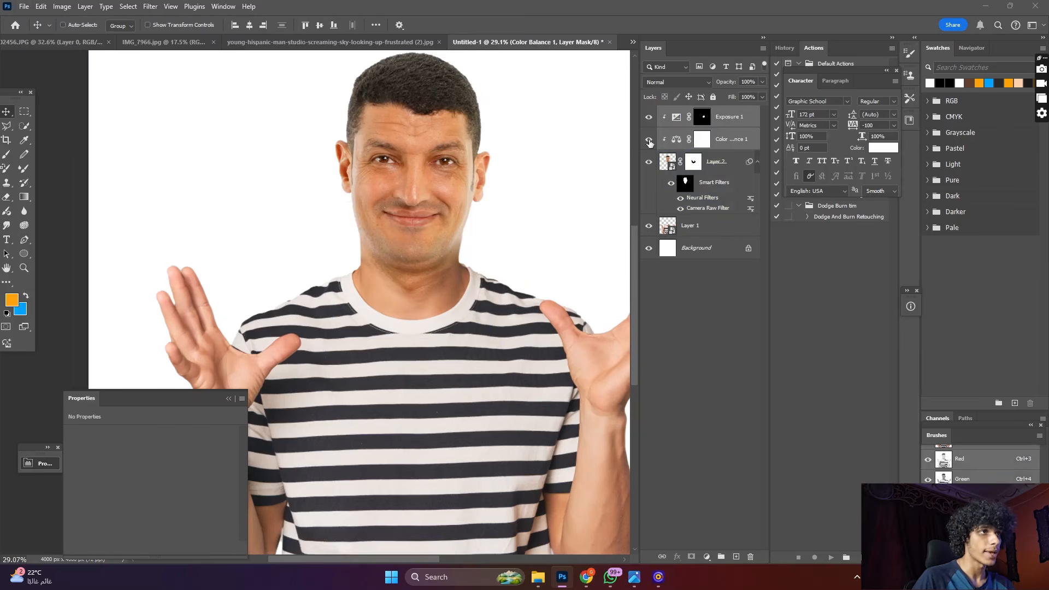
click(459, 161)
scroll(440, 145, down, 5)
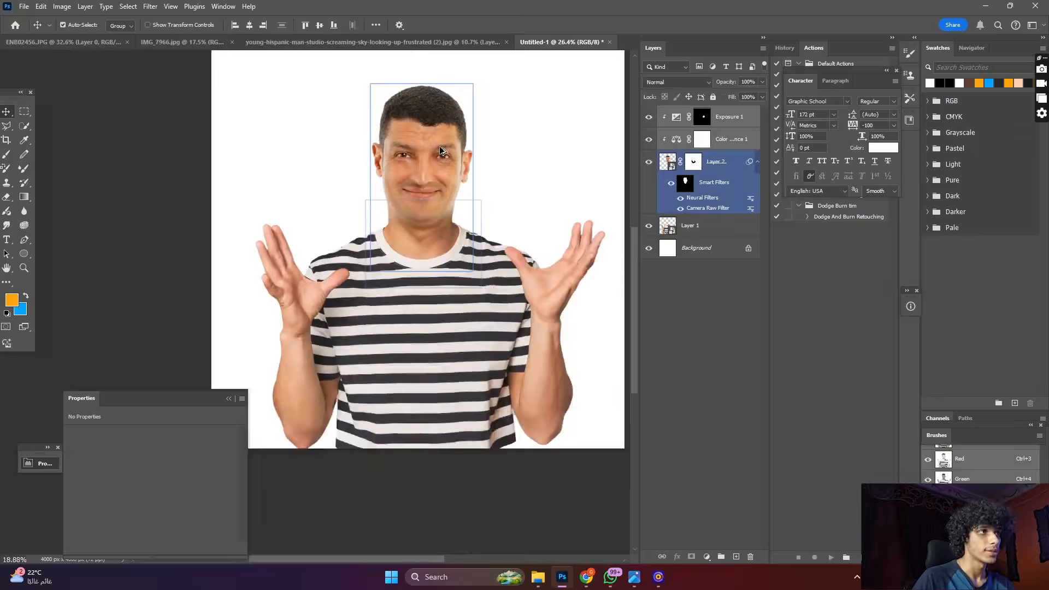
scroll(439, 148, up, 3)
scroll(441, 154, down, 1)
scroll(442, 155, down, 1)
scroll(441, 155, up, 2)
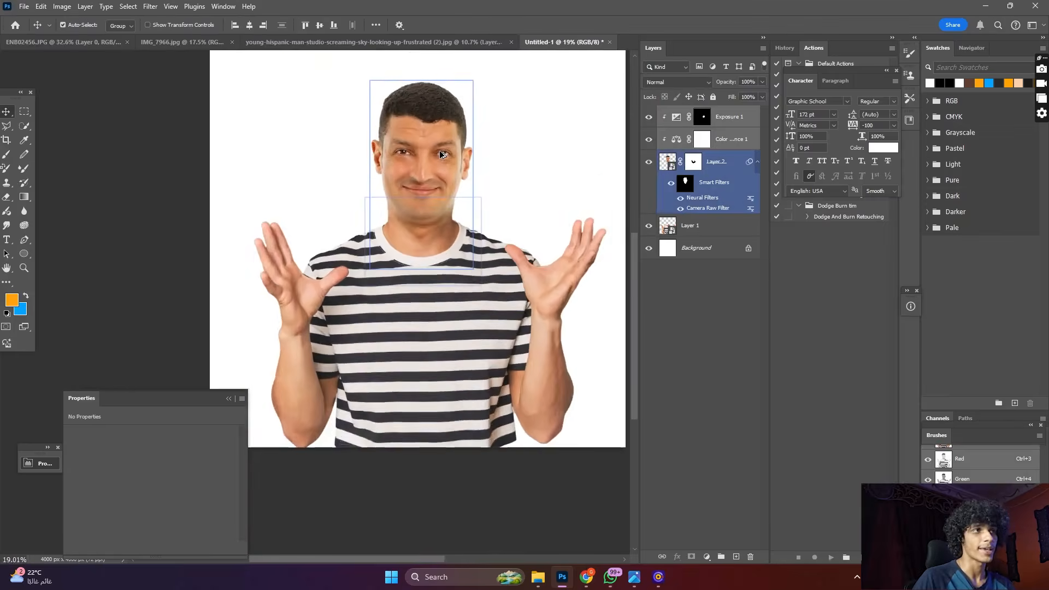
scroll(371, 167, down, 1)
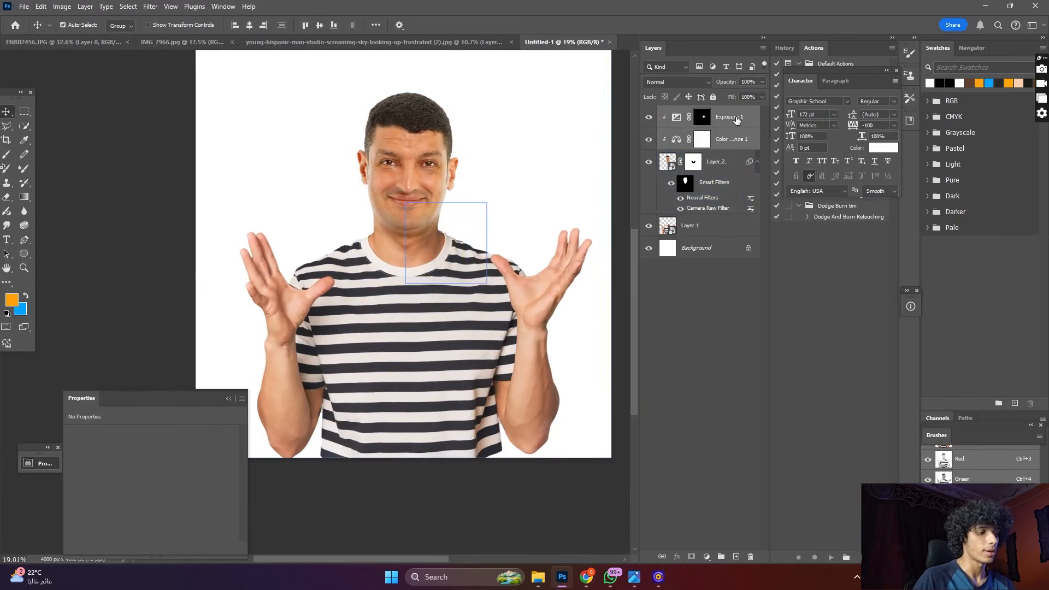
- Duplicate all layers from Exposure 1 down to Layer 1 and merge the copies into a single layer
click(737, 120)
shift+click(724, 229)
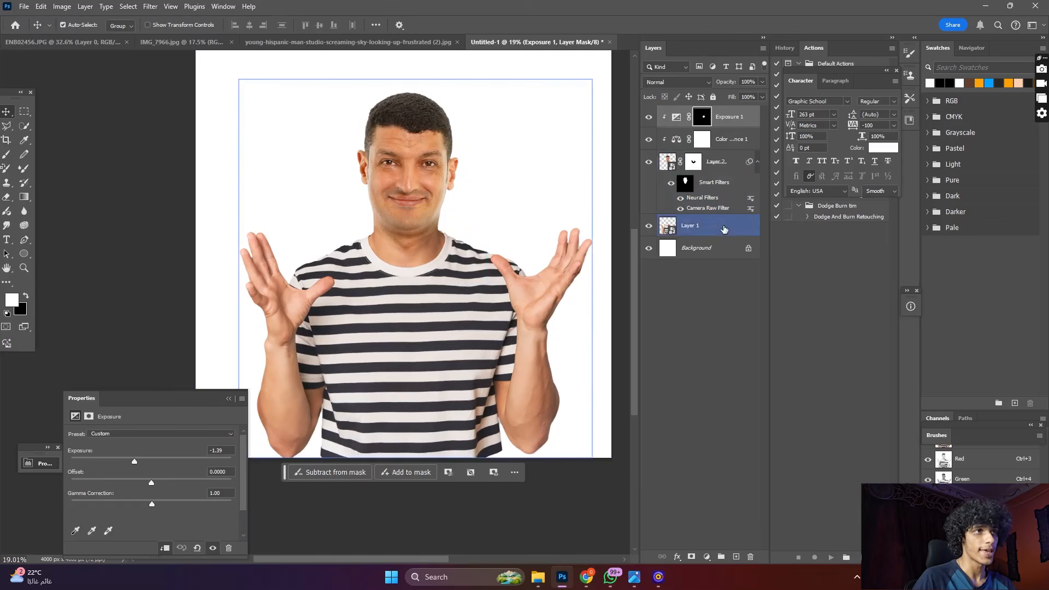
key(ctrl)
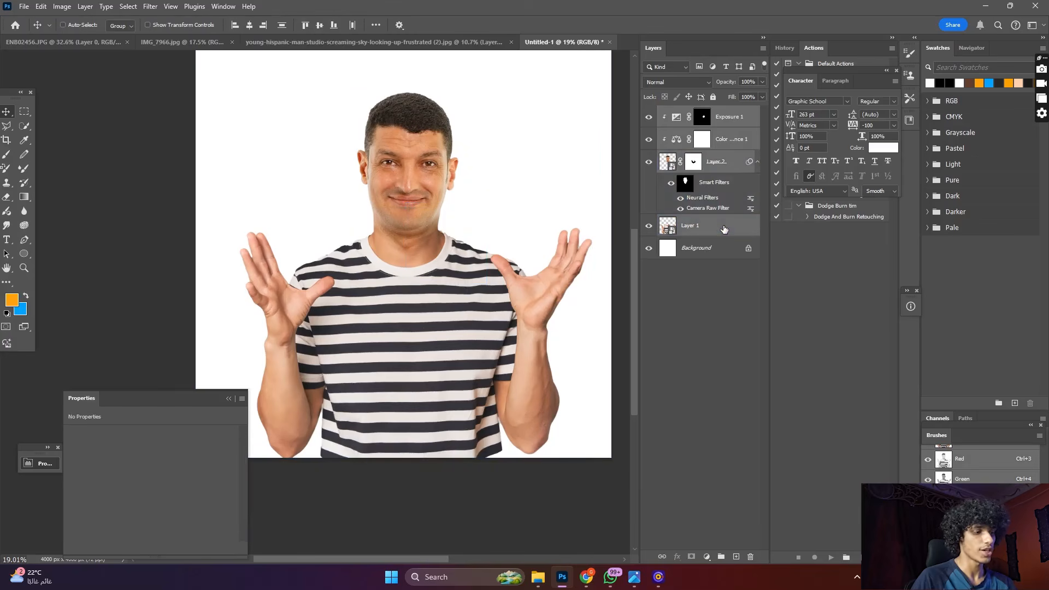
key(ctrl+j)
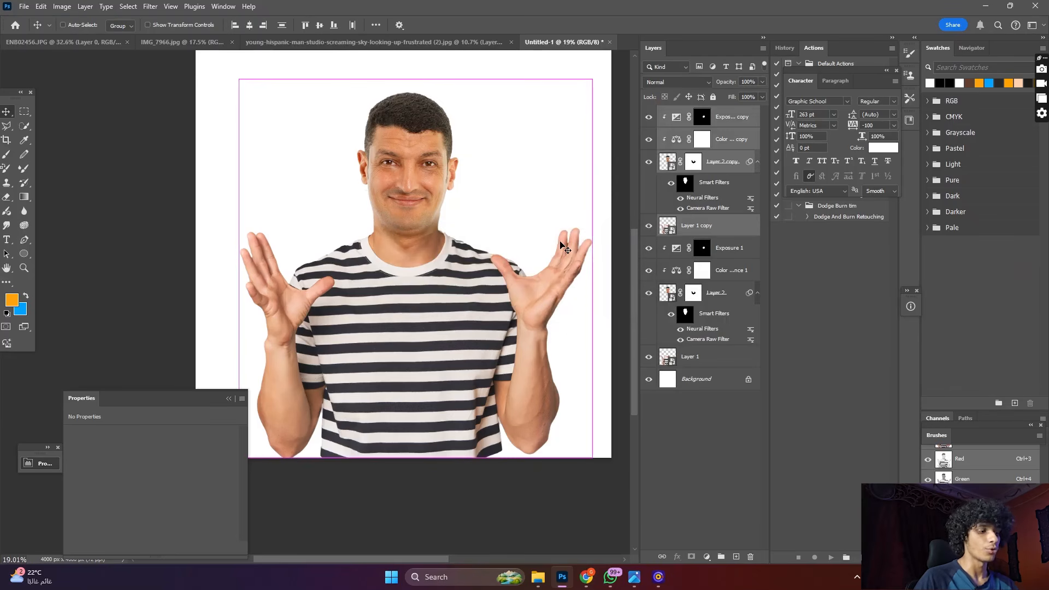
key(ctrl+e)
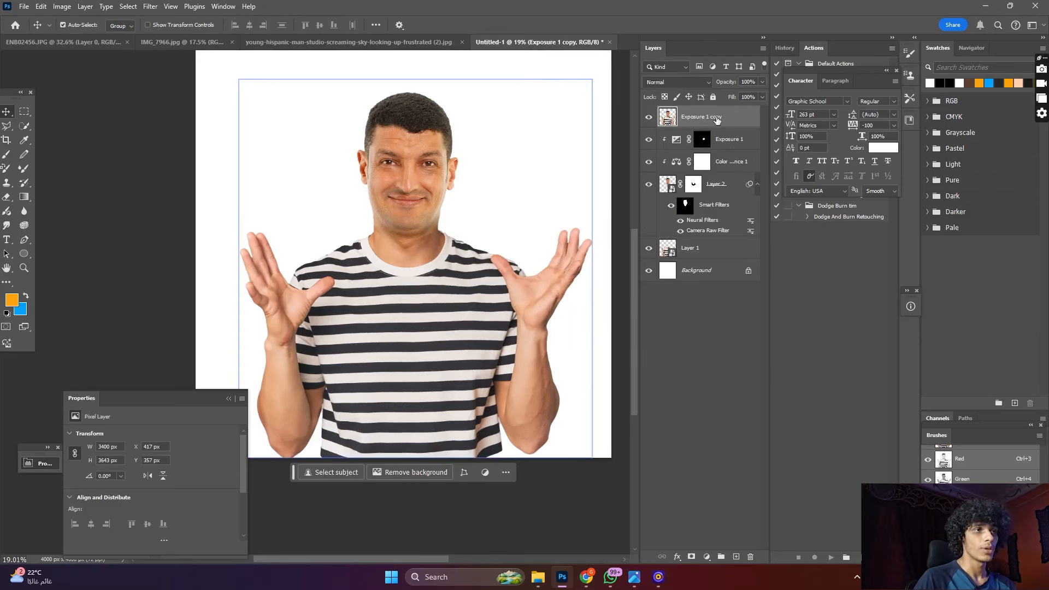
- Convert the merged copy of the man into a smart object
right_click(717, 117)
click(761, 333)
scroll(486, 189, down, 5)
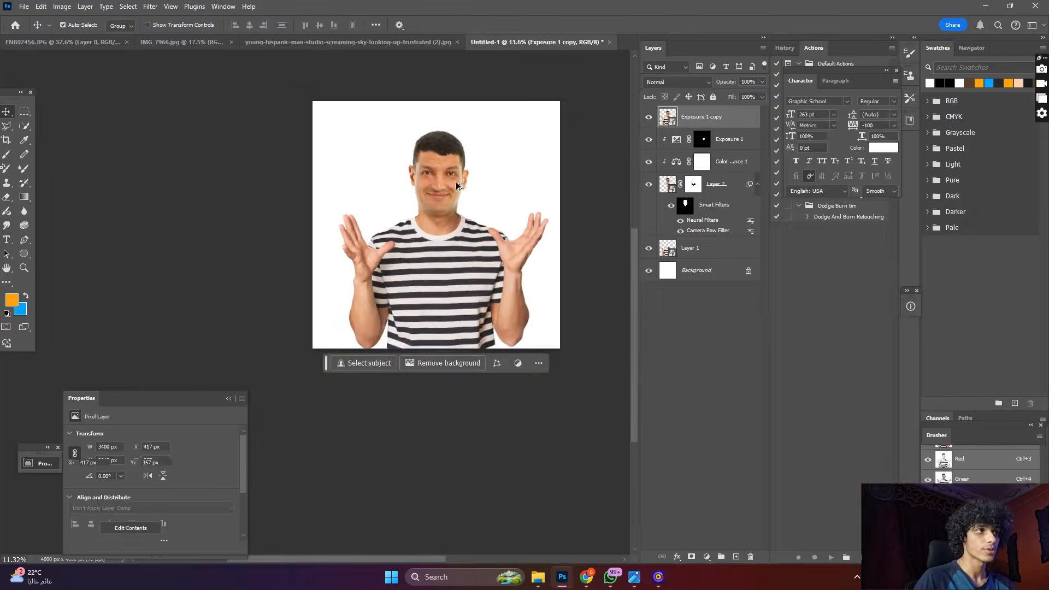
scroll(445, 186, up, 5)
scroll(443, 181, up, 3)
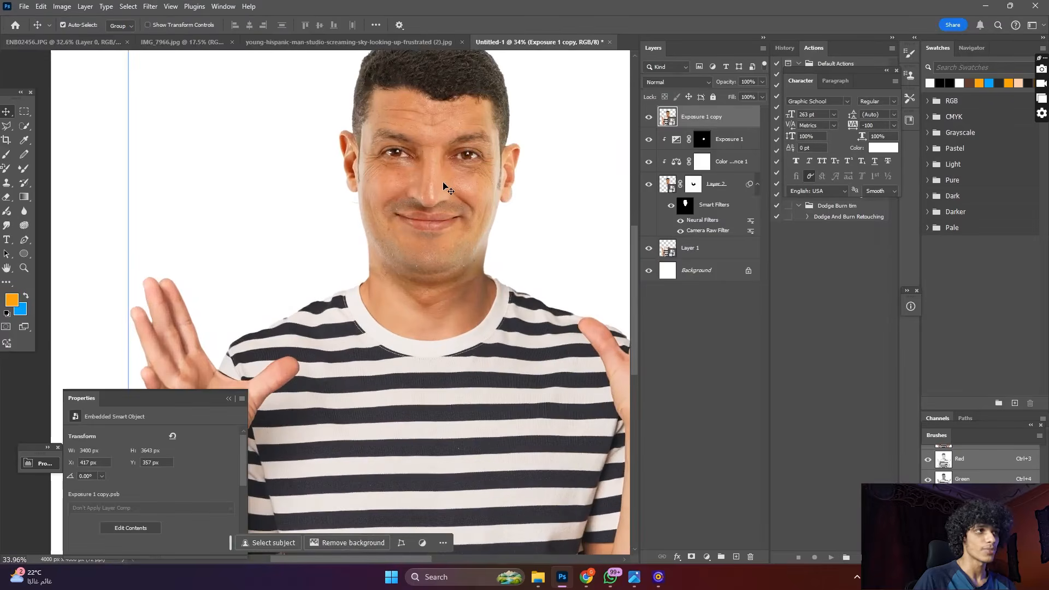
scroll(442, 181, down, 2)
- Start the Camera Raw Filter on the smart object and show a side-by-side before and after comparison
click(148, 6)
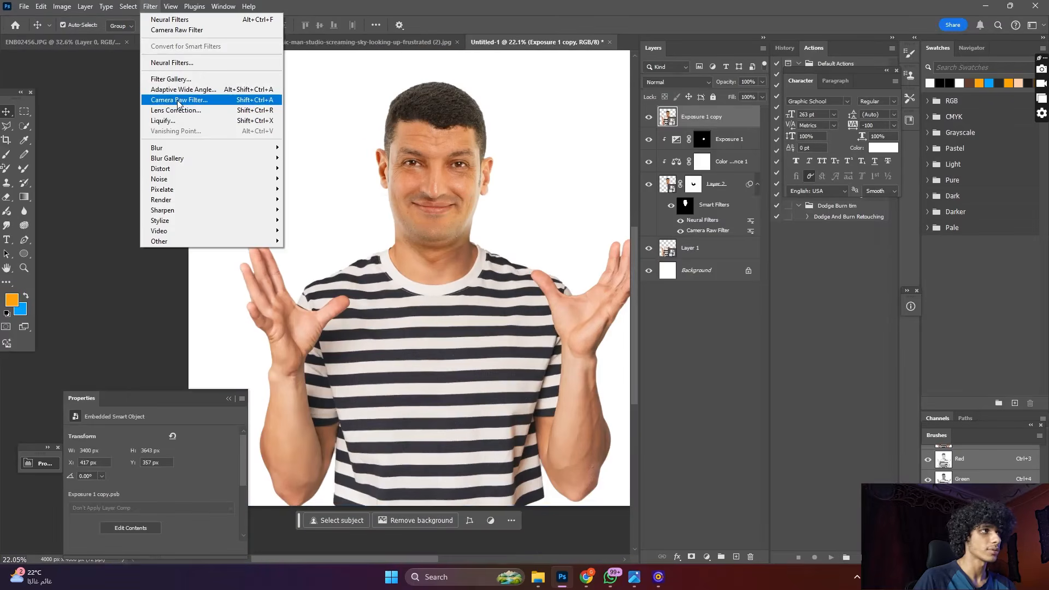
click(164, 99)
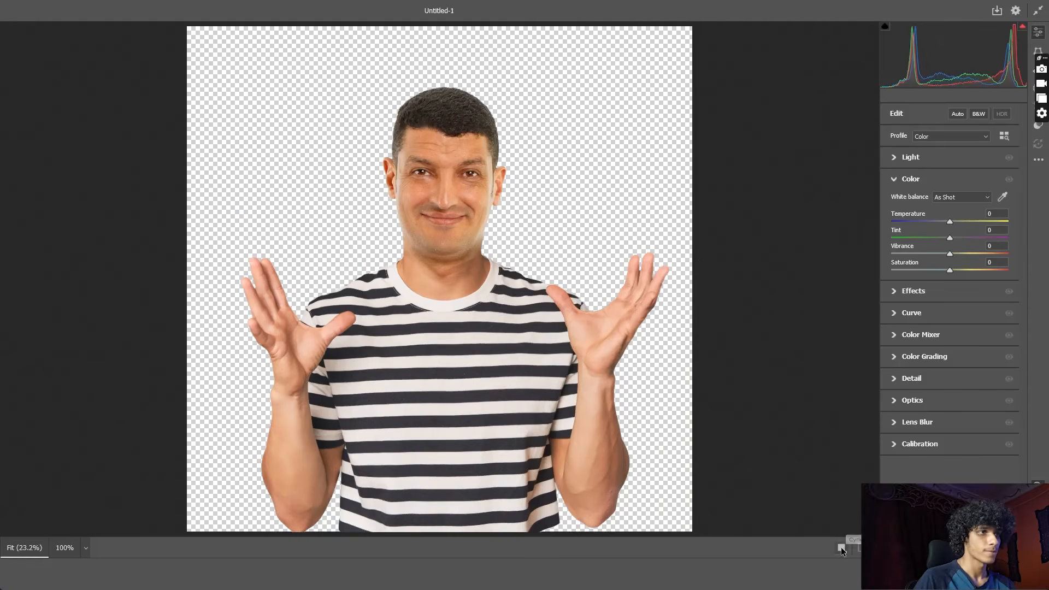
key(y)
scroll(682, 254, up, 2)
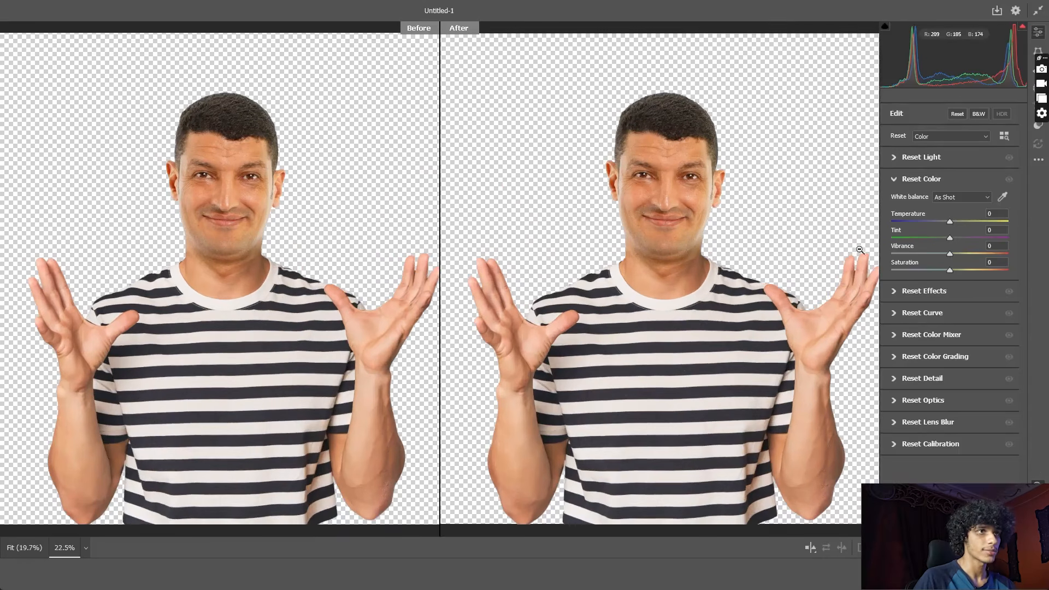
- Adjust the light settings to Exposure +0.25, Contrast -7, Highlights -33, Shadows +19, Whites +26 and Blacks -29
click(930, 158)
drag(935, 220, 953, 182)
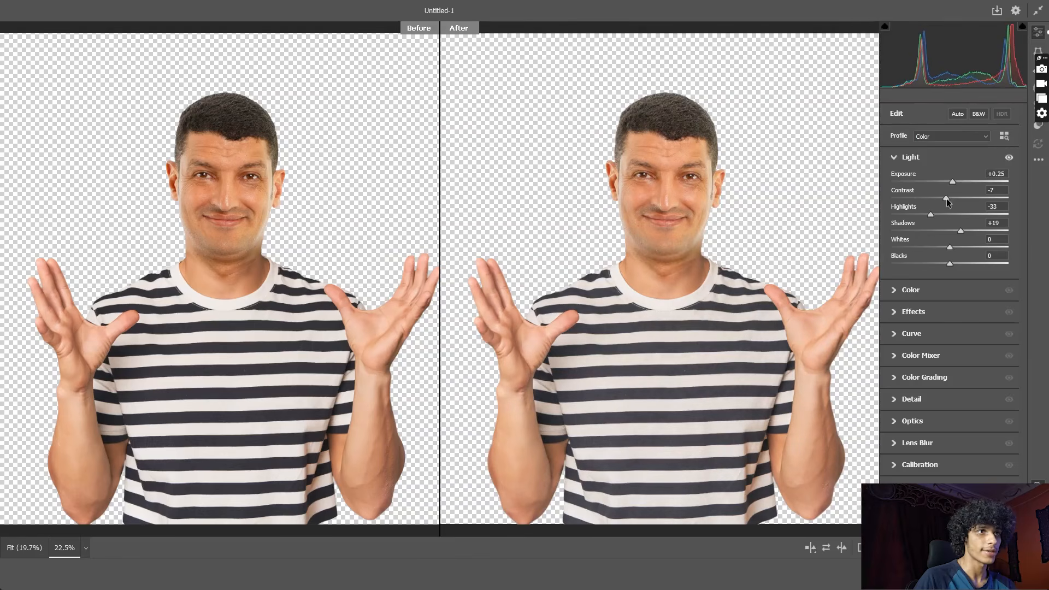
drag(953, 244, 932, 264)
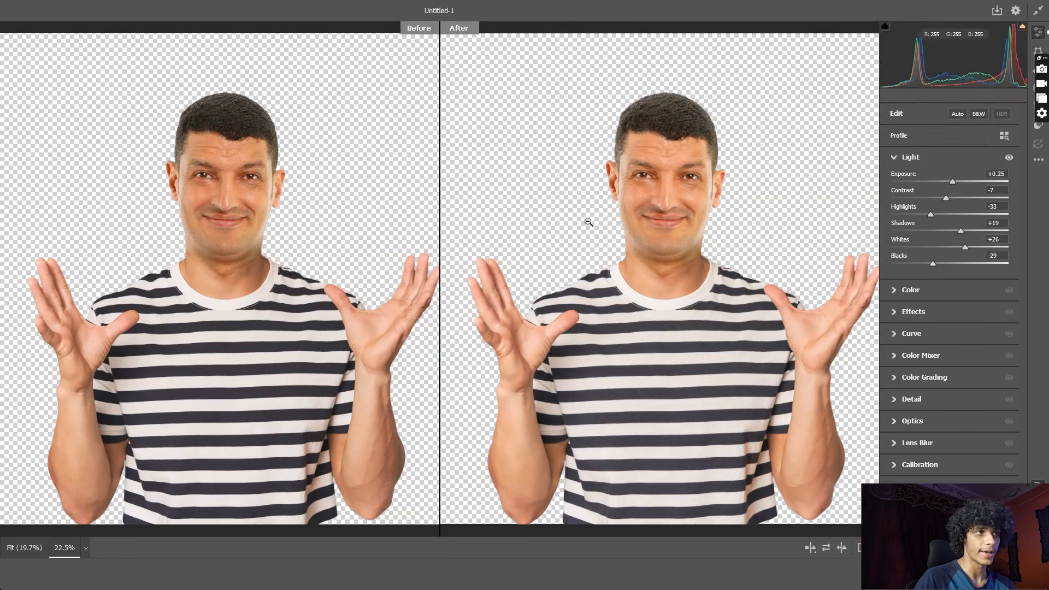
scroll(800, 367, down, 3)
scroll(800, 367, up, 1)
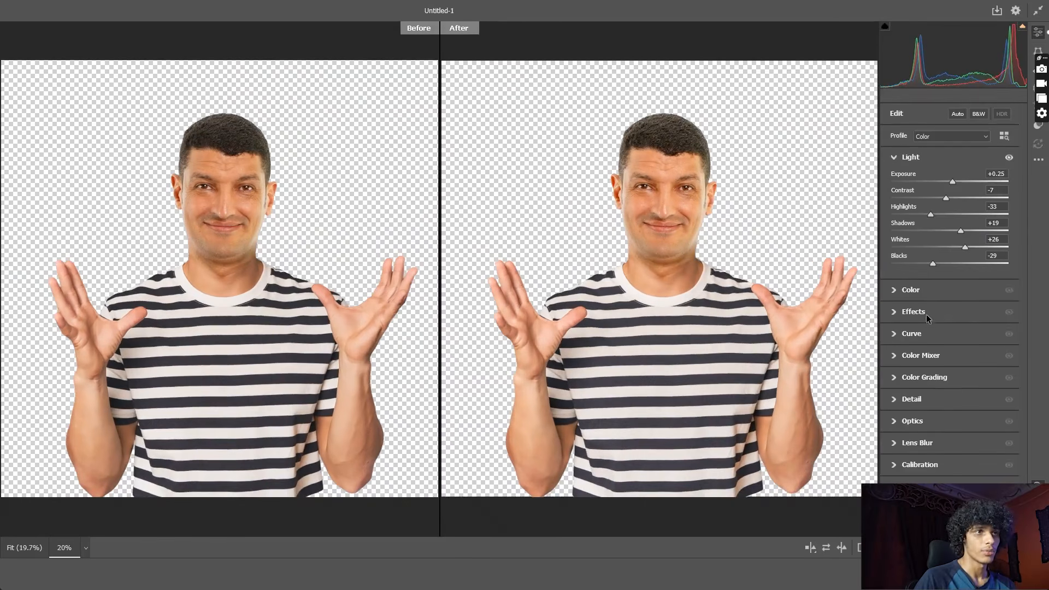
- Set Texture to +20, Clarity to +7 and Dehaze to +4, and apply Noise Reduction of 5
click(926, 314)
mouse_move(950, 224)
mouse_down()
mouse_move(966, 223)
mouse_move(952, 240)
mouse_up()
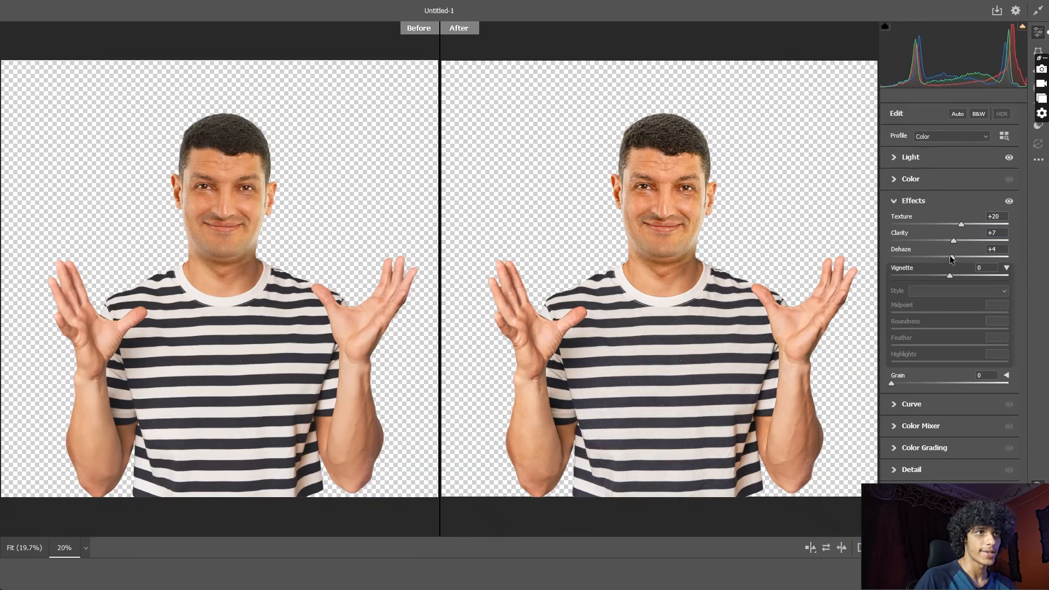
click(921, 467)
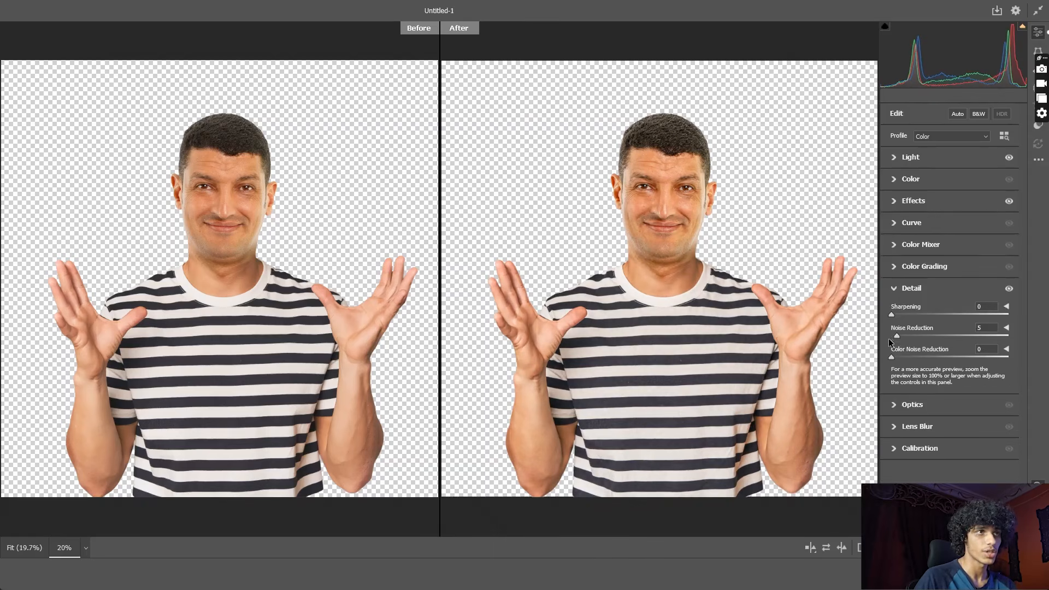
- Cool the white balance to a Temperature of -8 and apply the Camera Raw Filter
click(934, 180)
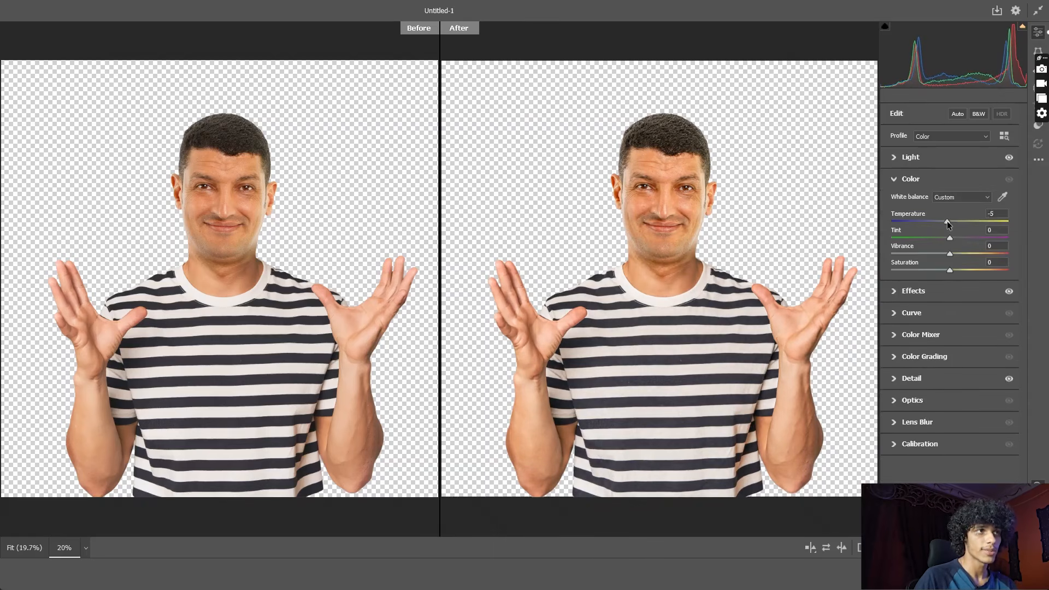
drag(946, 221, 945, 220)
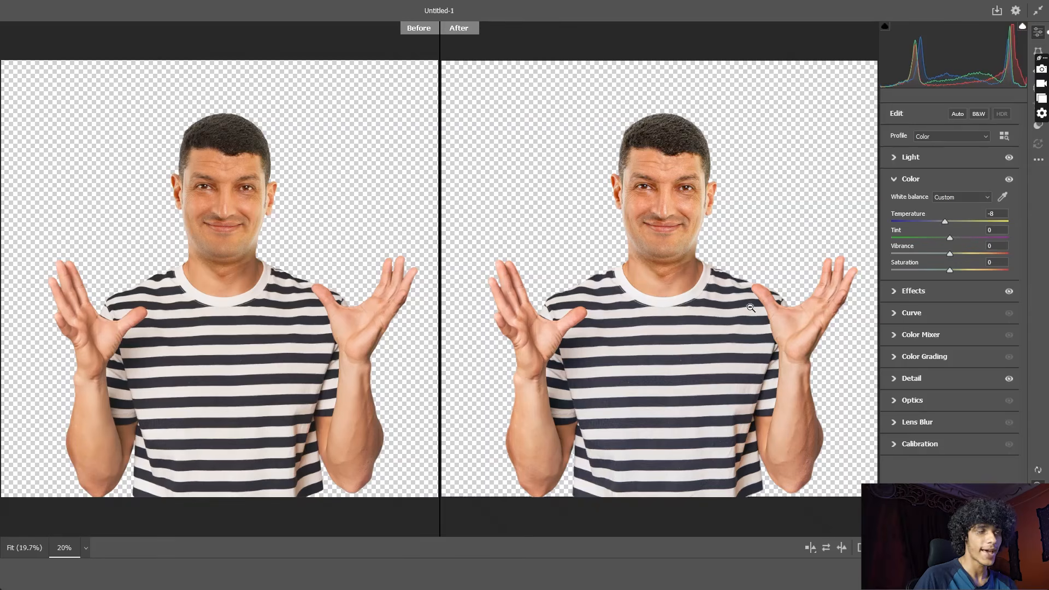
scroll(628, 328, down, 2)
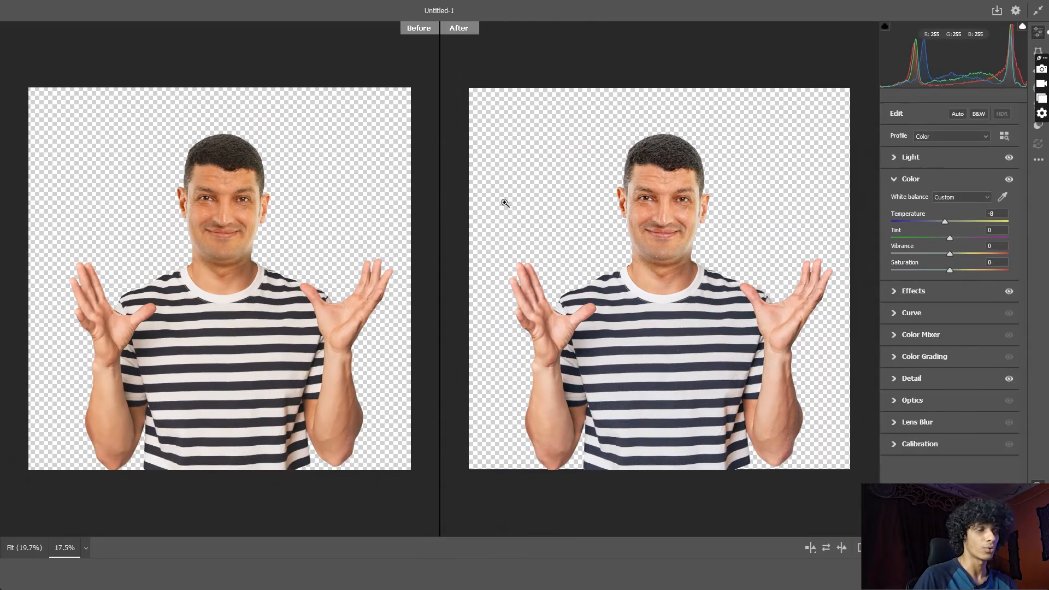
scroll(543, 206, up, 1)
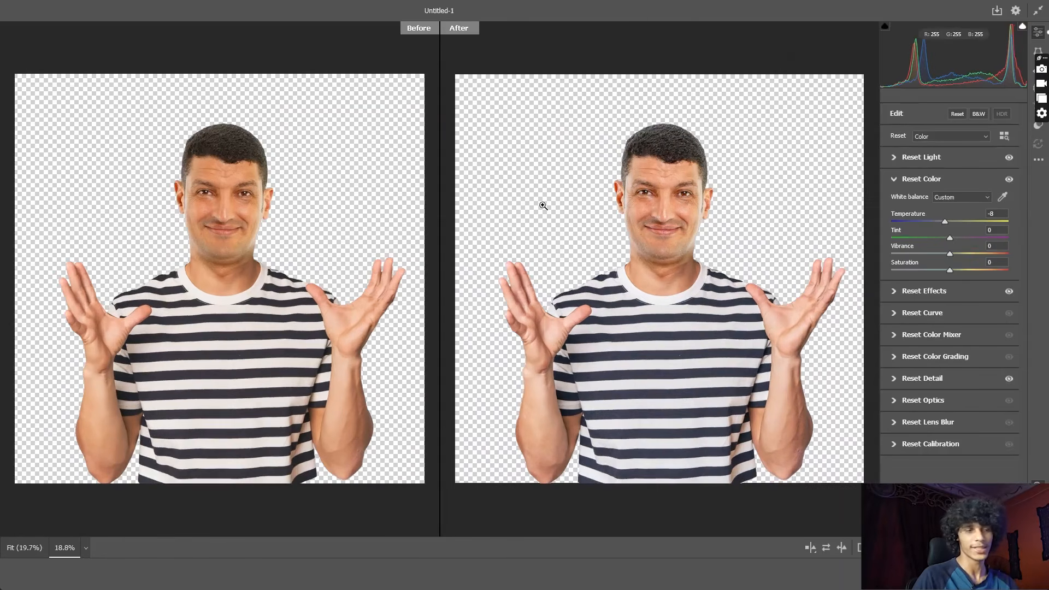
scroll(539, 204, down, 1)
click(1018, 573)
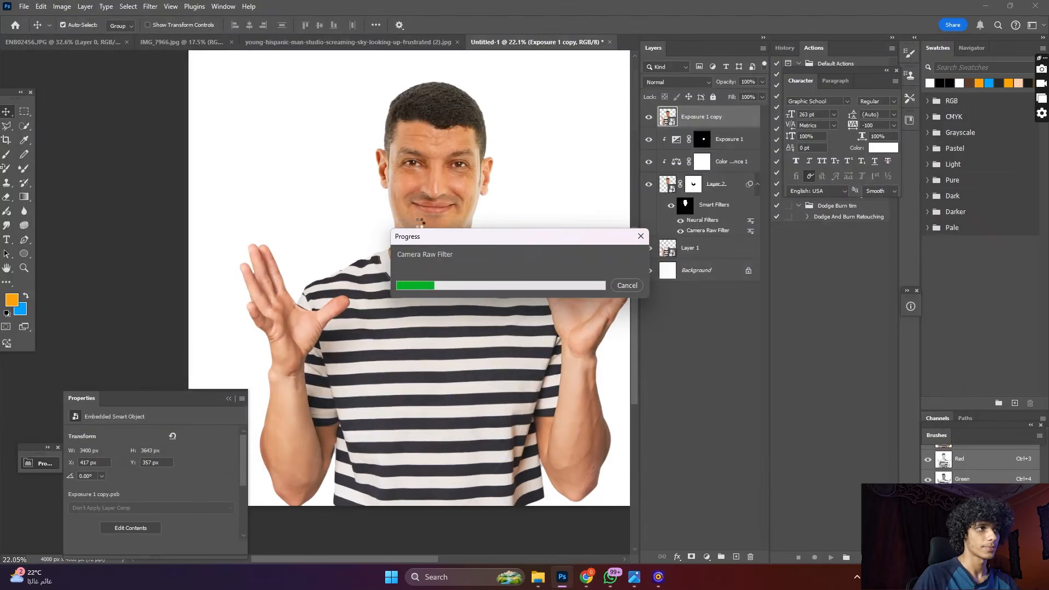
- Hide the original Exposure 1, Color Balance 1, Layer 2 and Layer 1 layers beneath the filtered smart object
scroll(378, 209, down, 3)
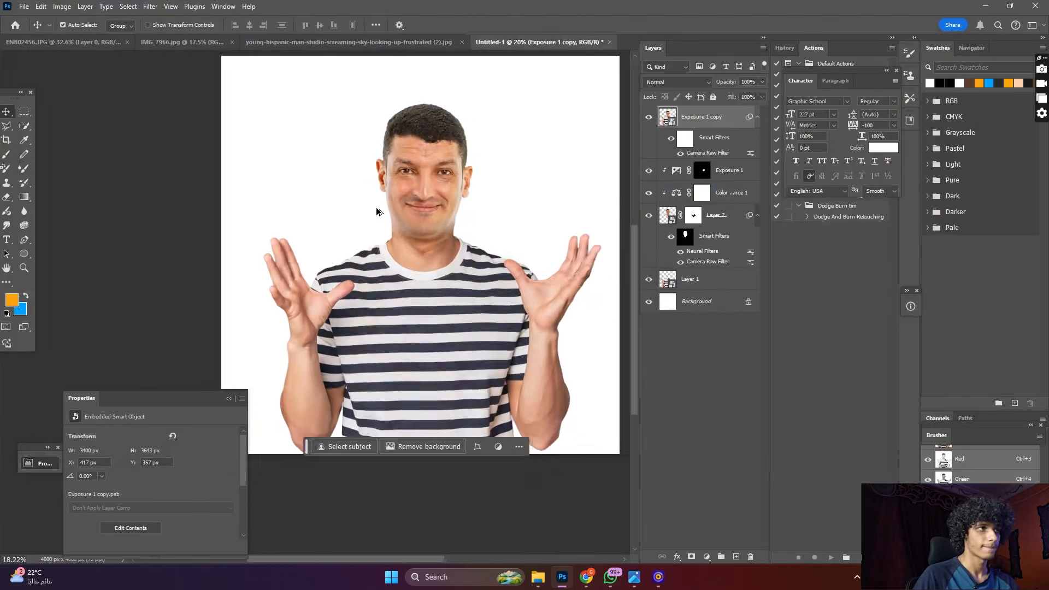
scroll(407, 208, up, 4)
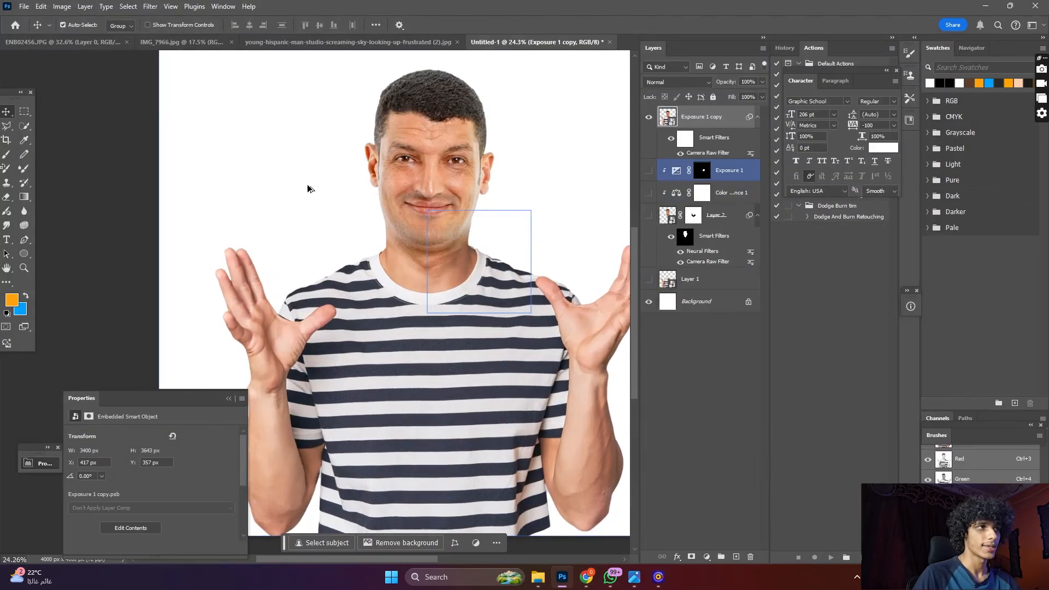
scroll(385, 198, down, 3)
scroll(391, 201, up, 3)
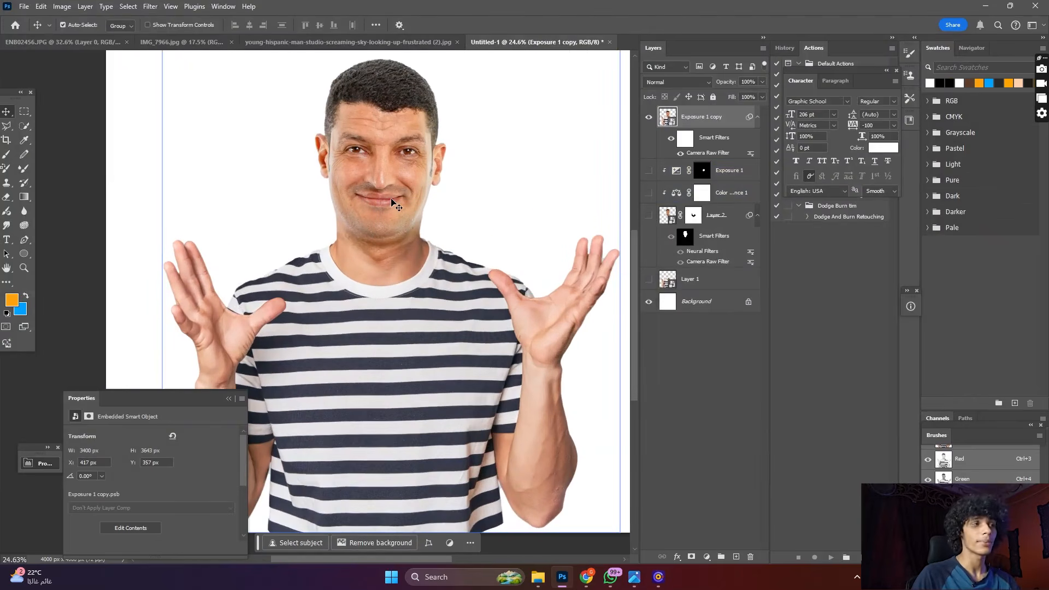
scroll(391, 202, down, 1)
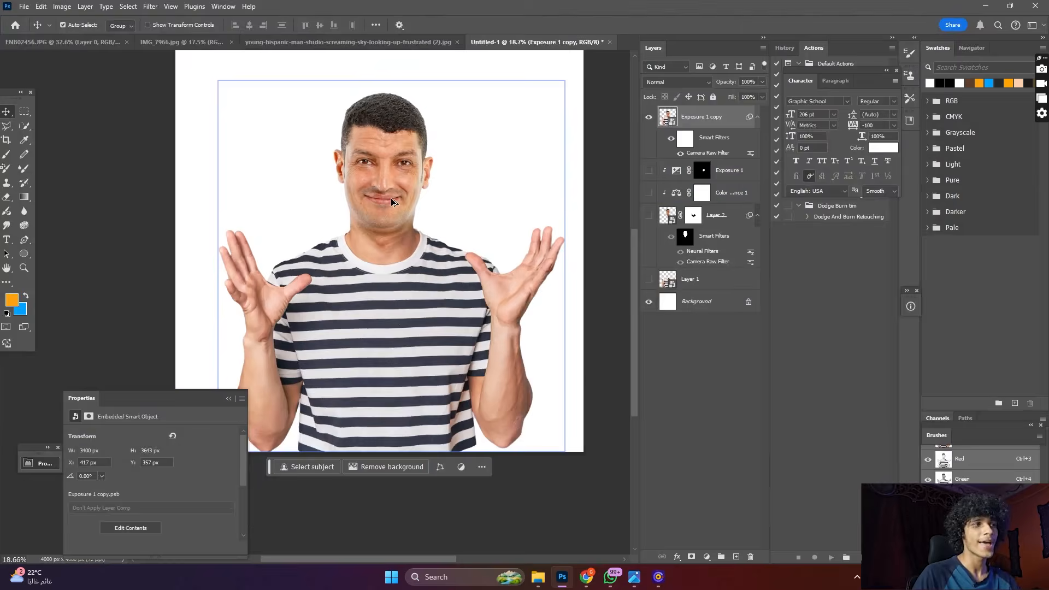
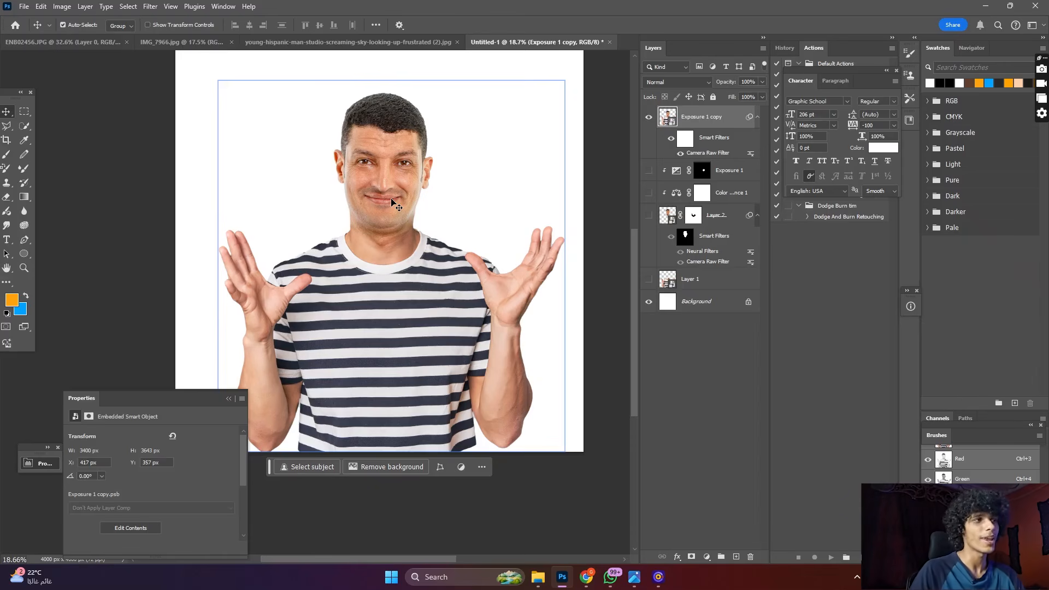
scroll(392, 202, down, 4)
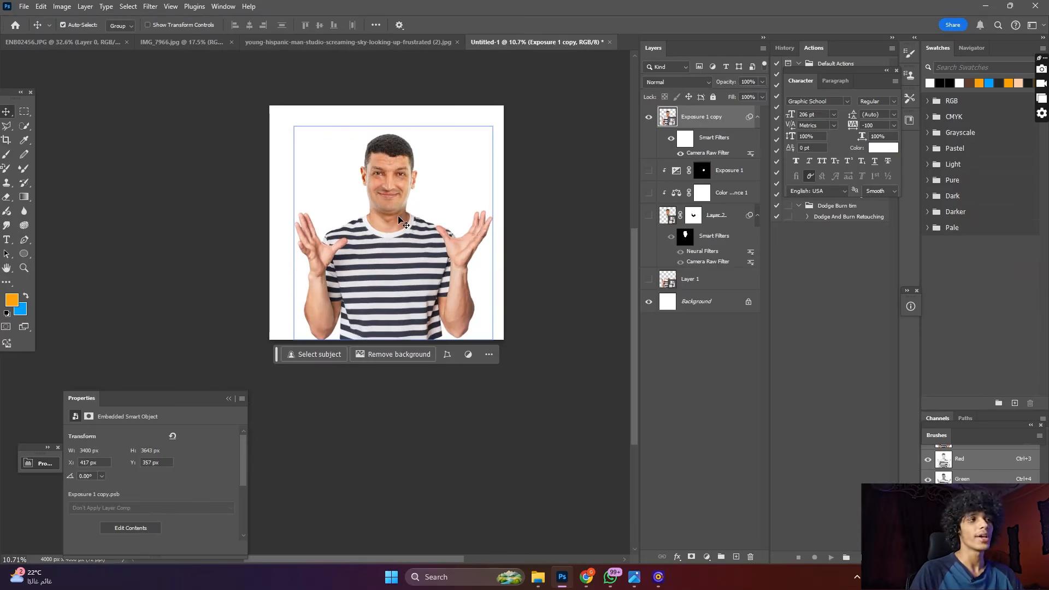
scroll(401, 214, up, 3)
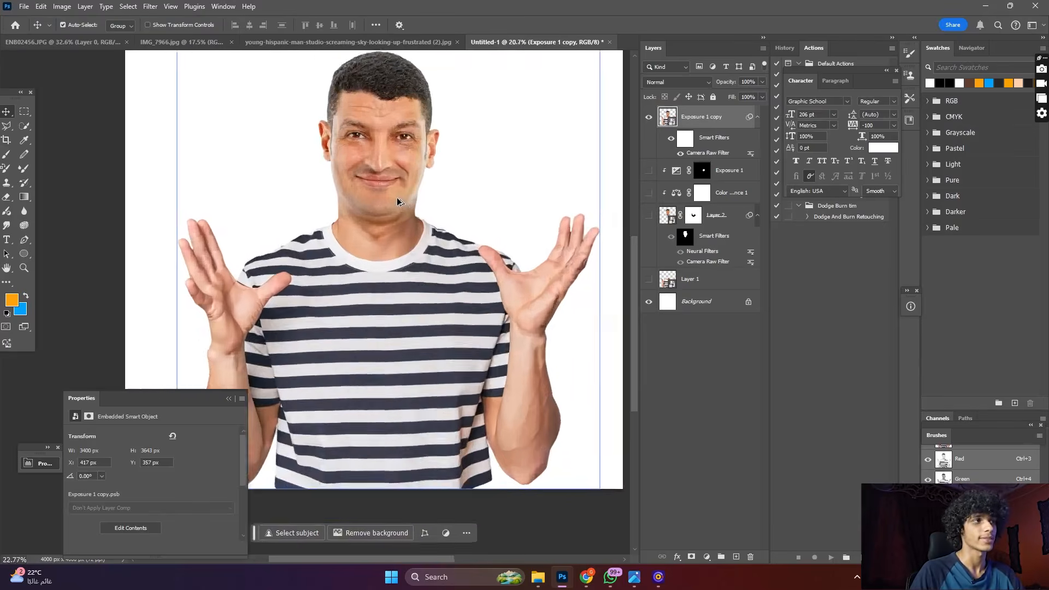
scroll(421, 183, up, 2)
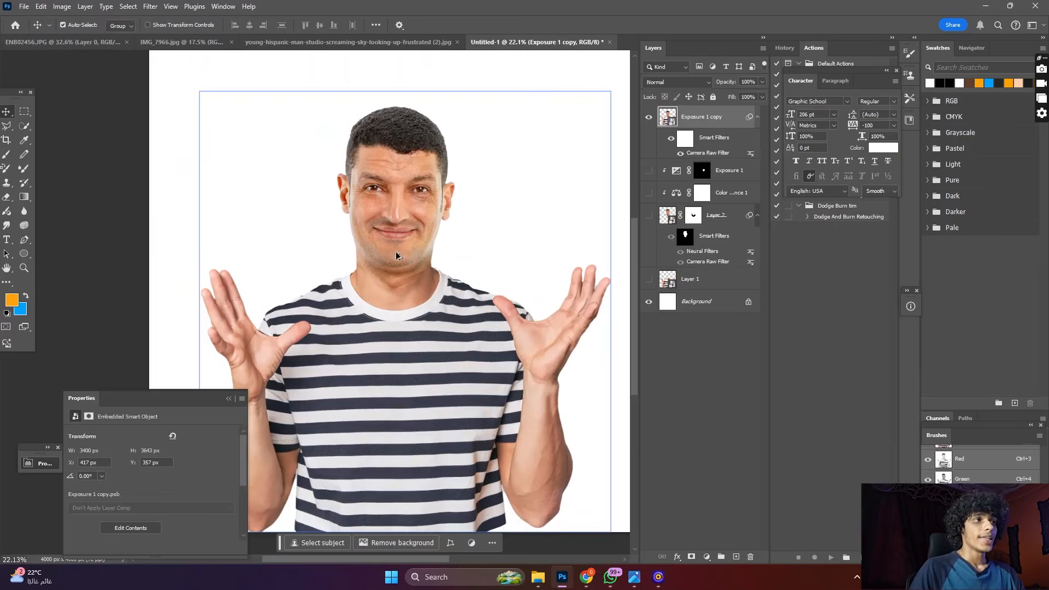
scroll(399, 224, up, 3)
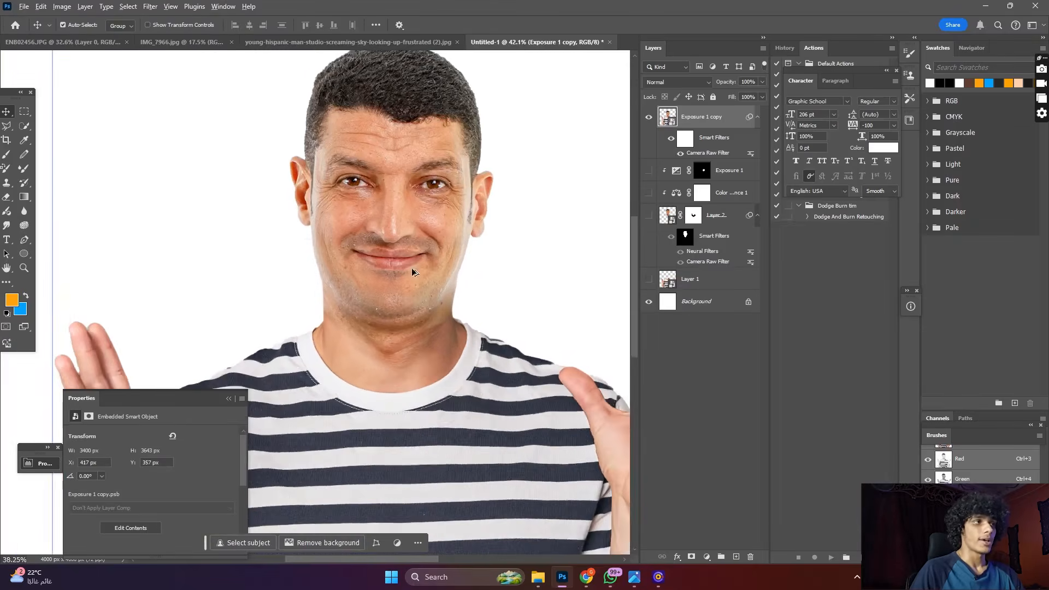
- Inspect the graded composite, then switch to the IMG_7966.jpg document and examine the man's face and pose
scroll(420, 248, down, 3)
scroll(420, 212, up, 3)
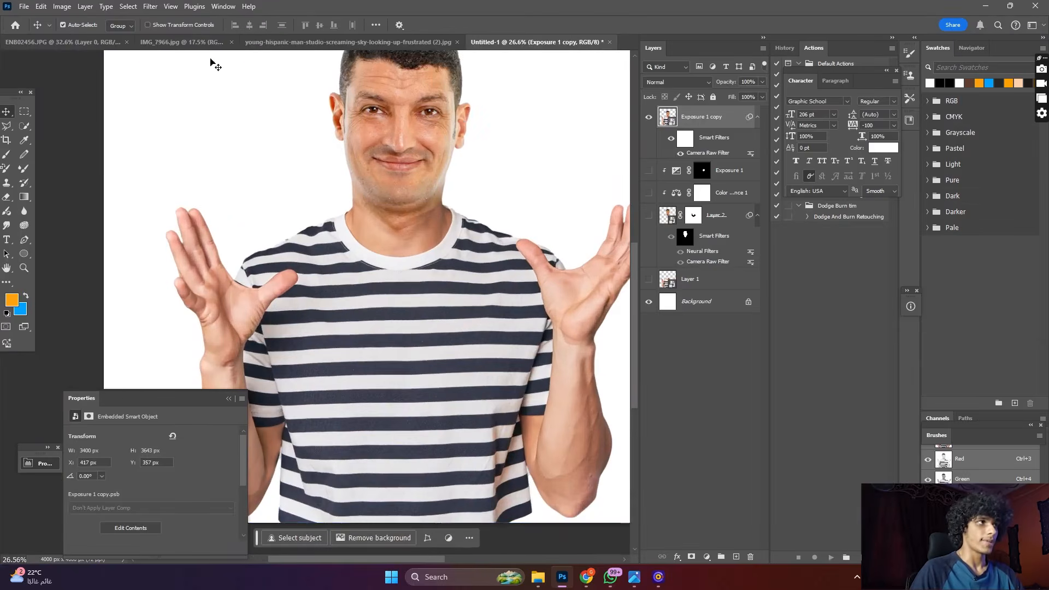
click(183, 42)
scroll(350, 194, down, 4)
scroll(241, 339, up, 2)
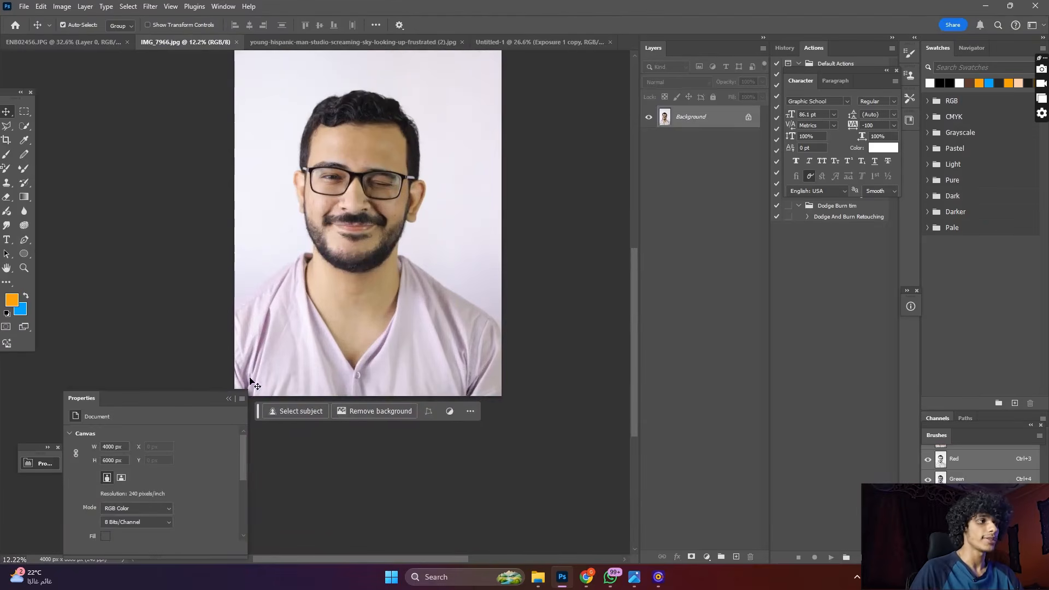
click(229, 399)
scroll(339, 251, up, 3)
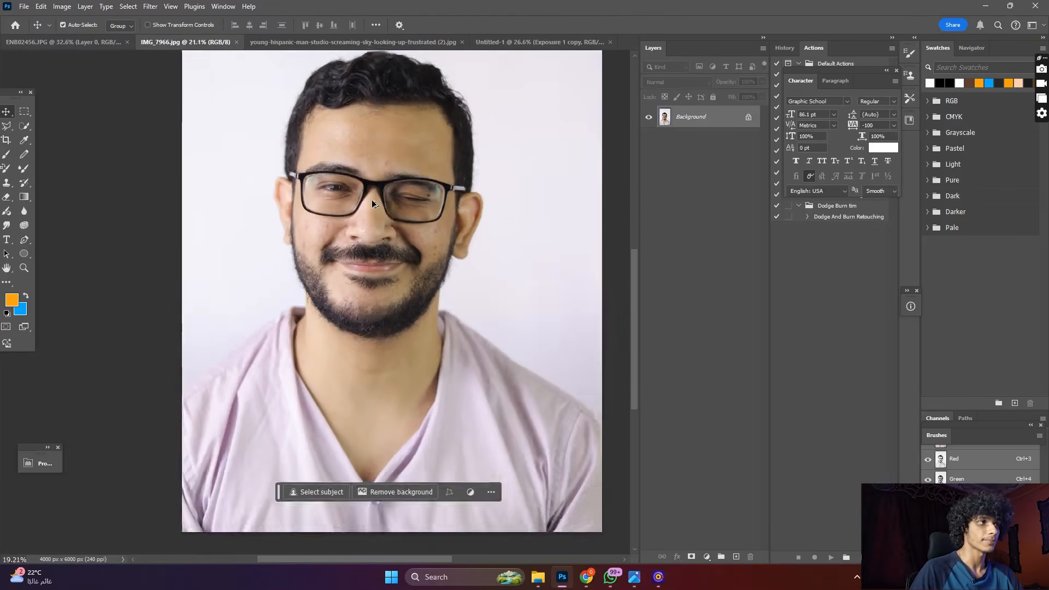
scroll(372, 203, down, 4)
scroll(437, 277, up, 3)
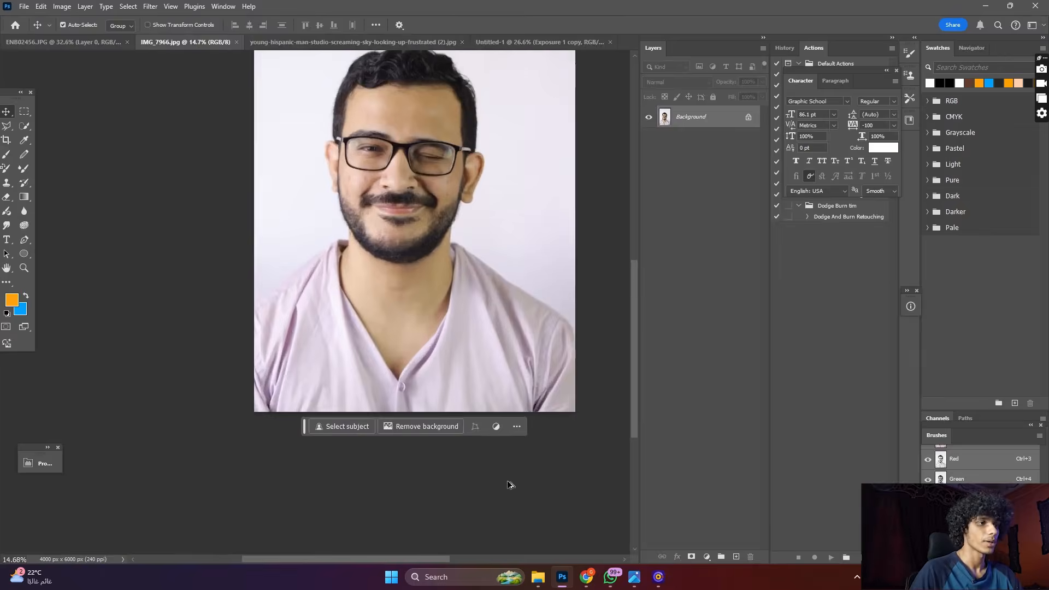
- Switch to Freepik in Chrome, close the open photo preview and look through the "man reactions" results for another body photo
click(586, 577)
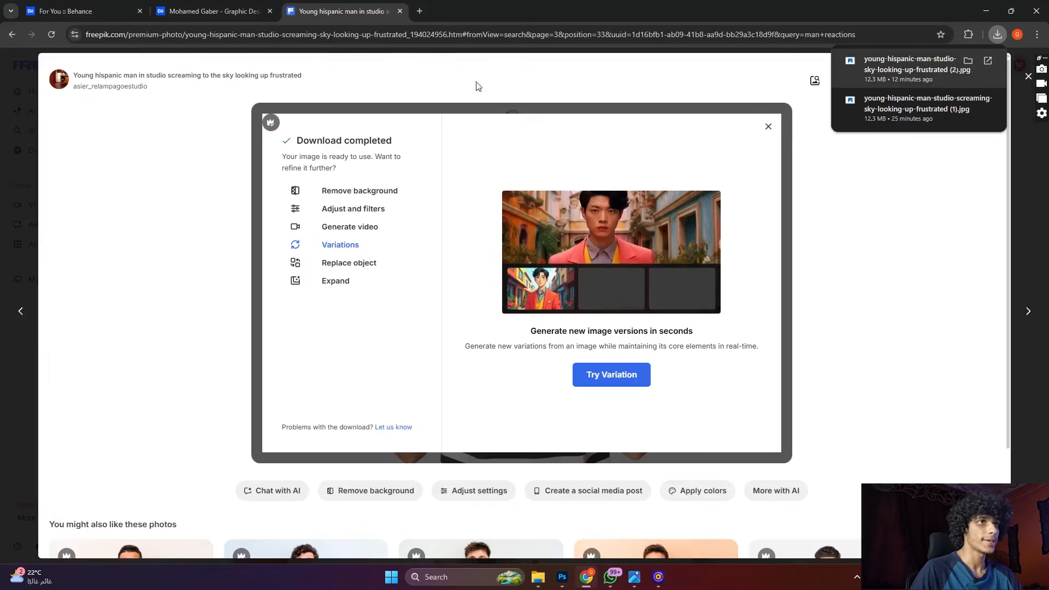
click(29, 147)
scroll(454, 245, down, 3)
scroll(488, 313, up, 3)
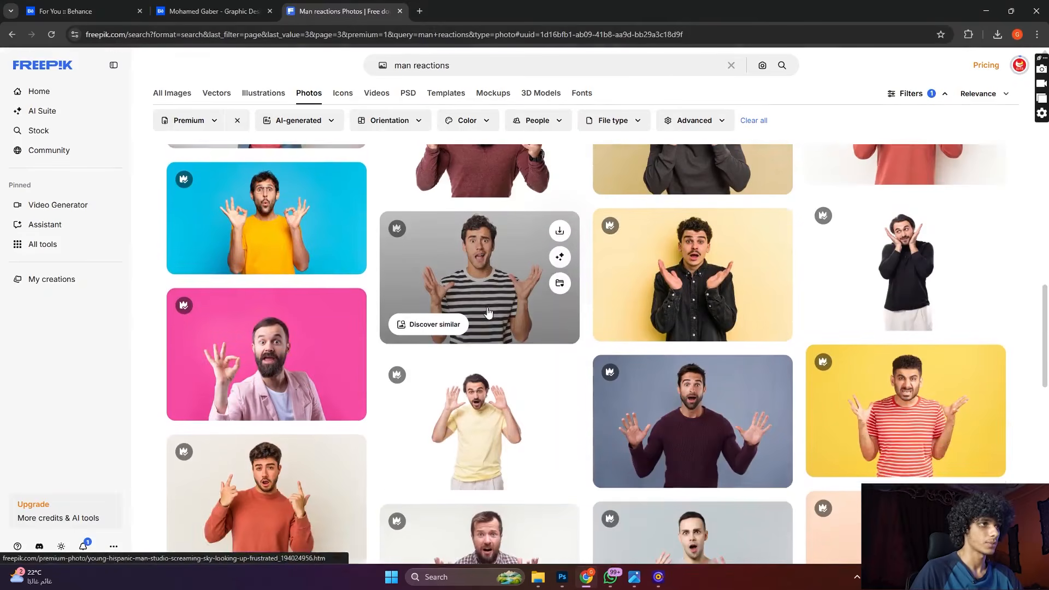
scroll(740, 328, up, 3)
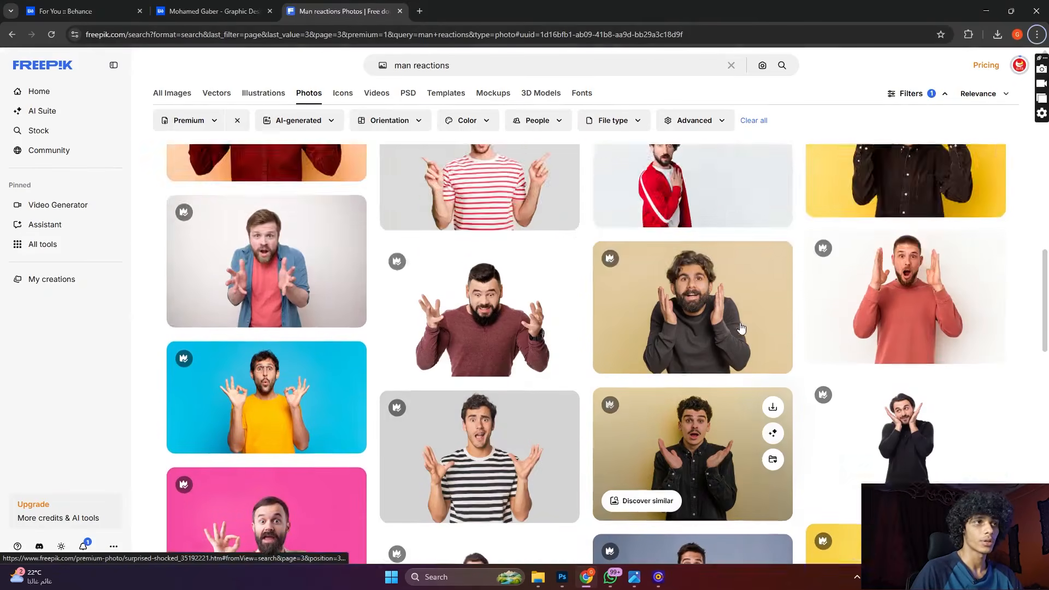
scroll(741, 328, down, 15)
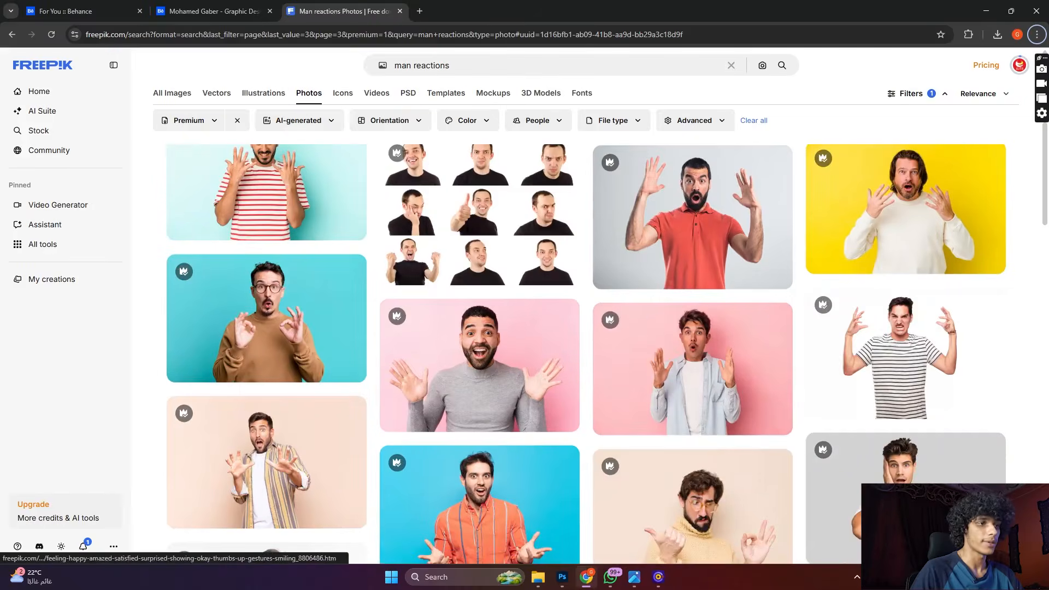
- Switch back to Photoshop and examine the head angle and lighting of the IMG_7966.jpg portrait
click(573, 586)
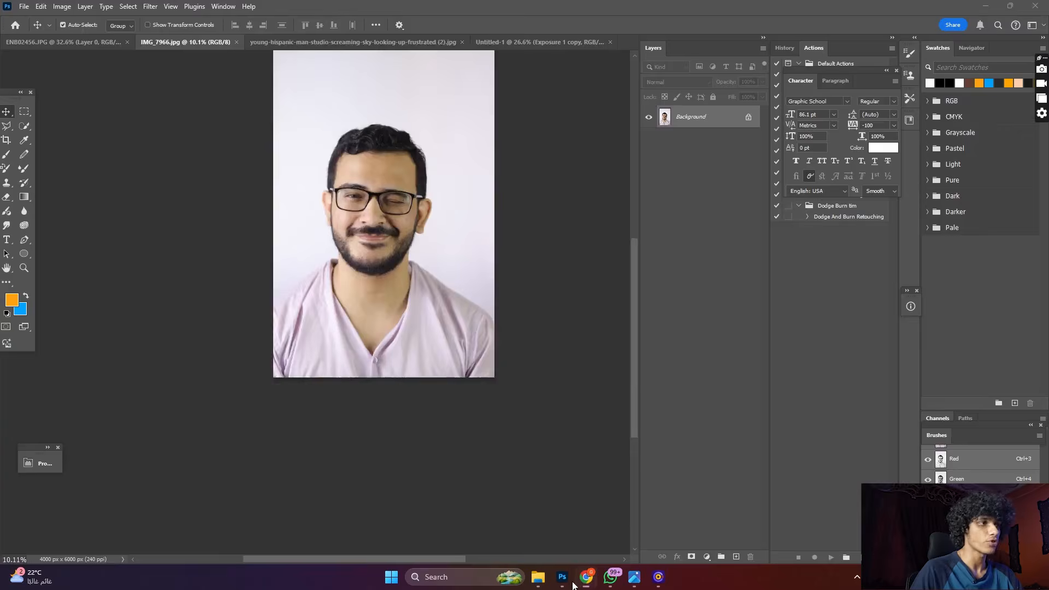
scroll(408, 239, up, 5)
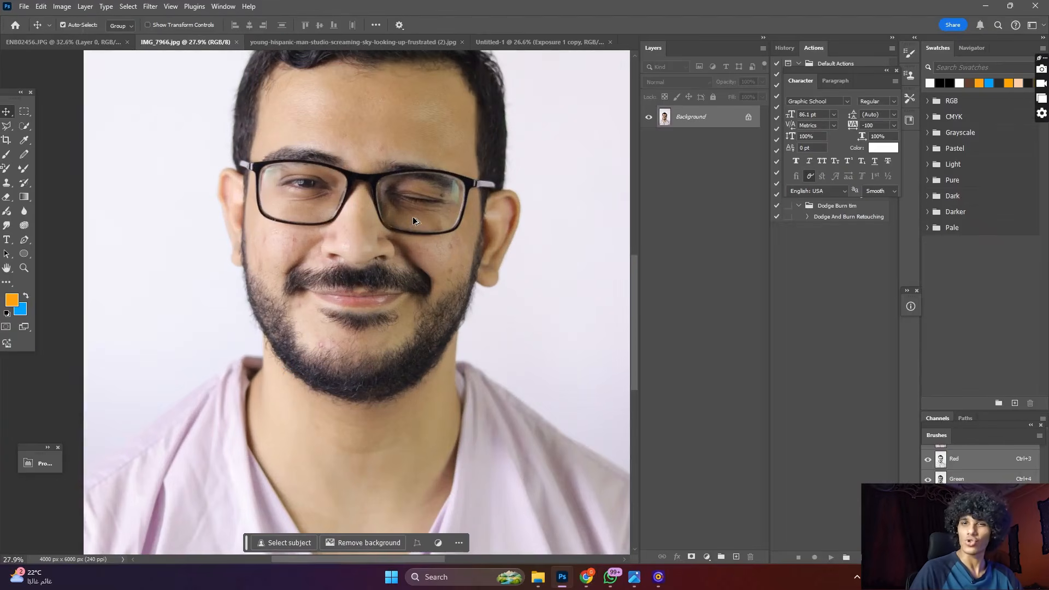
scroll(414, 220, down, 4)
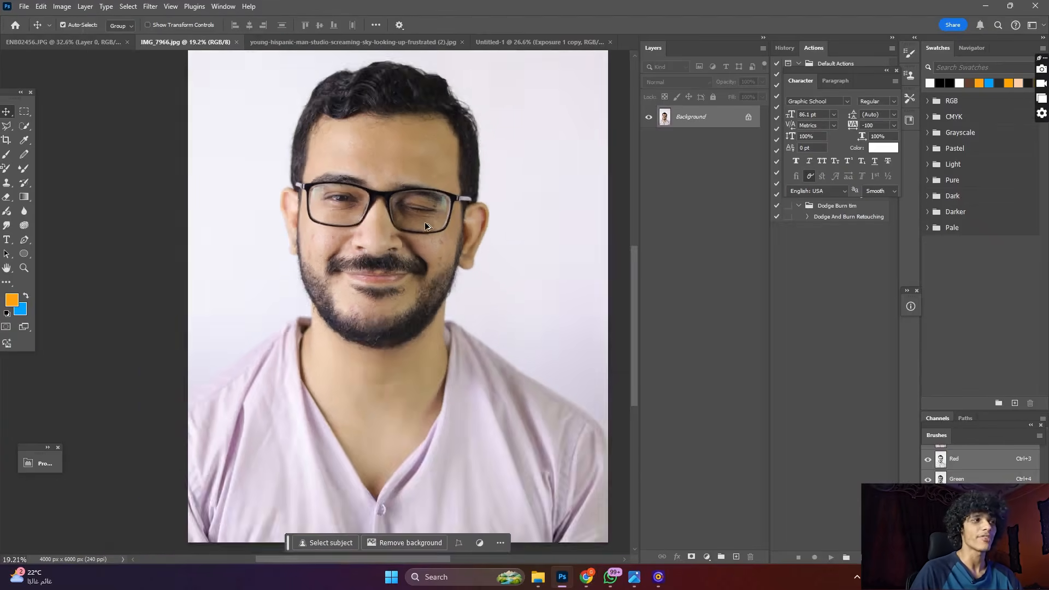
scroll(478, 299, up, 1)
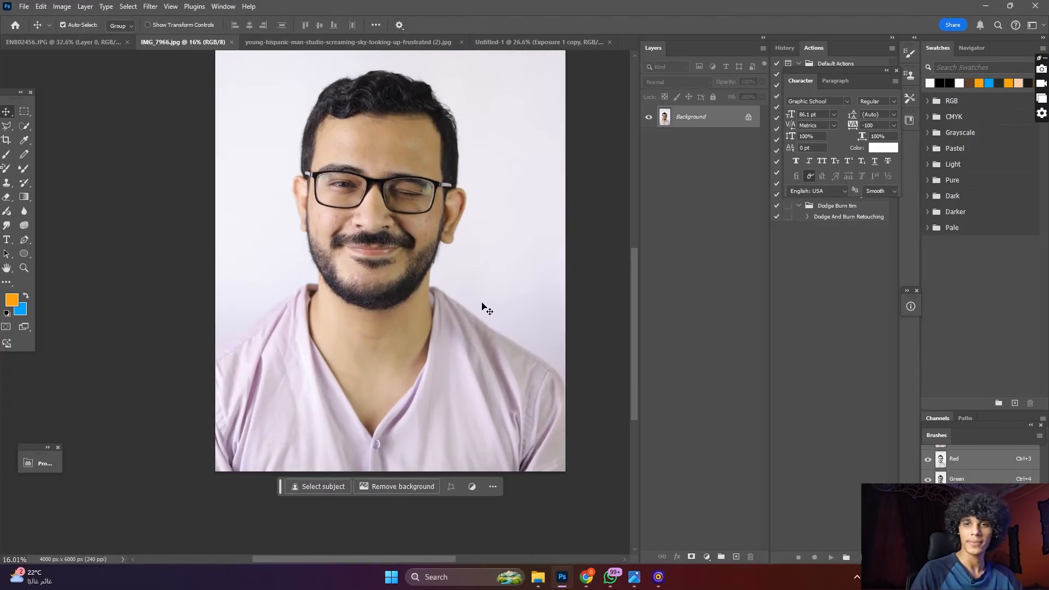
- Return to Freepik in Chrome and search page 3 of the "man reactions" photos for a body that suits the portrait
click(586, 584)
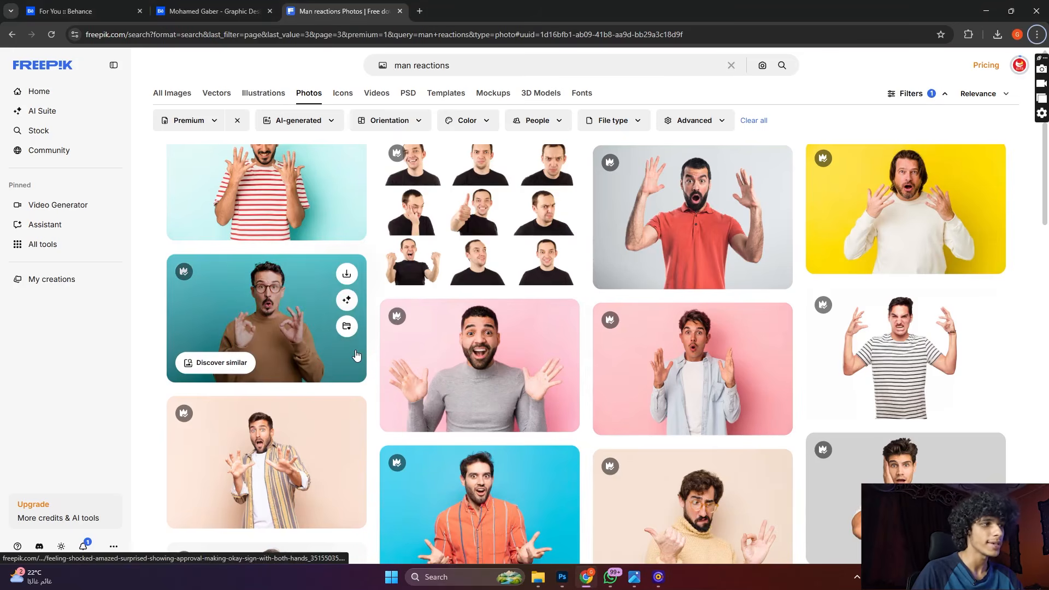
scroll(356, 355, down, 2)
scroll(777, 297, down, 4)
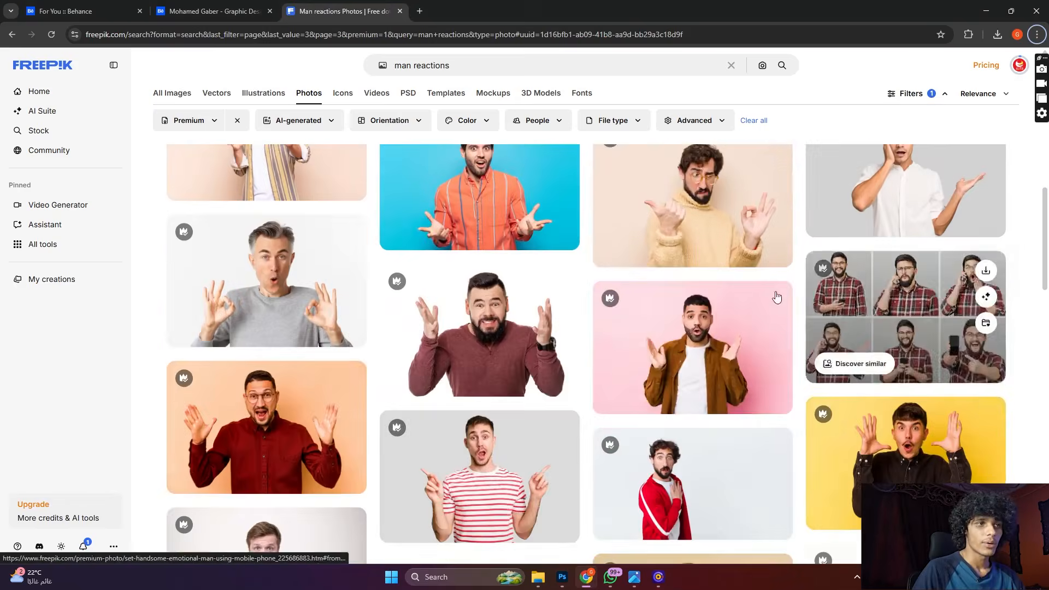
scroll(694, 350, down, 4)
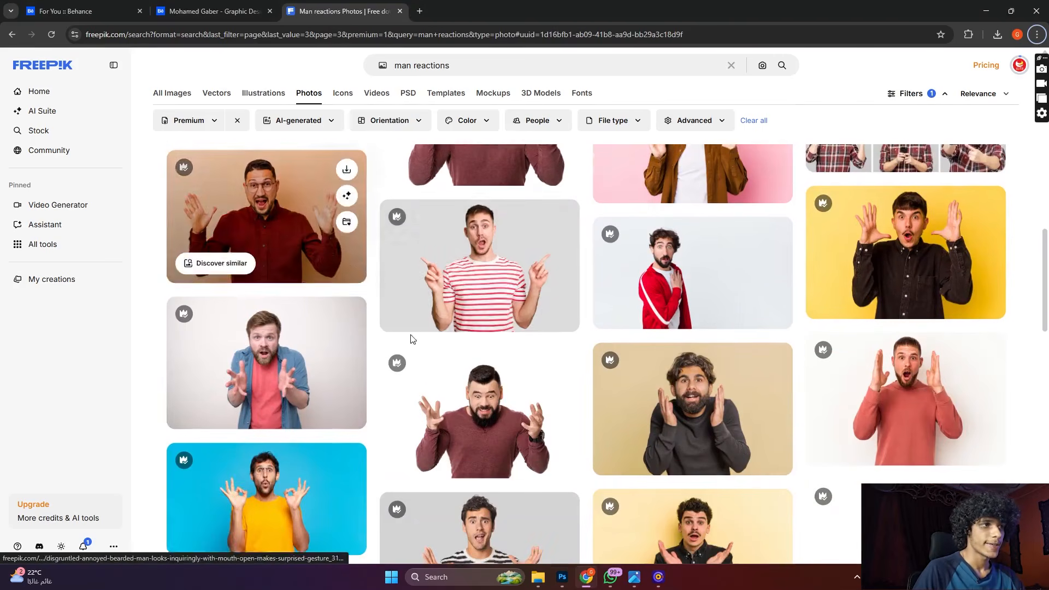
scroll(677, 251, down, 1)
scroll(669, 316, down, 1)
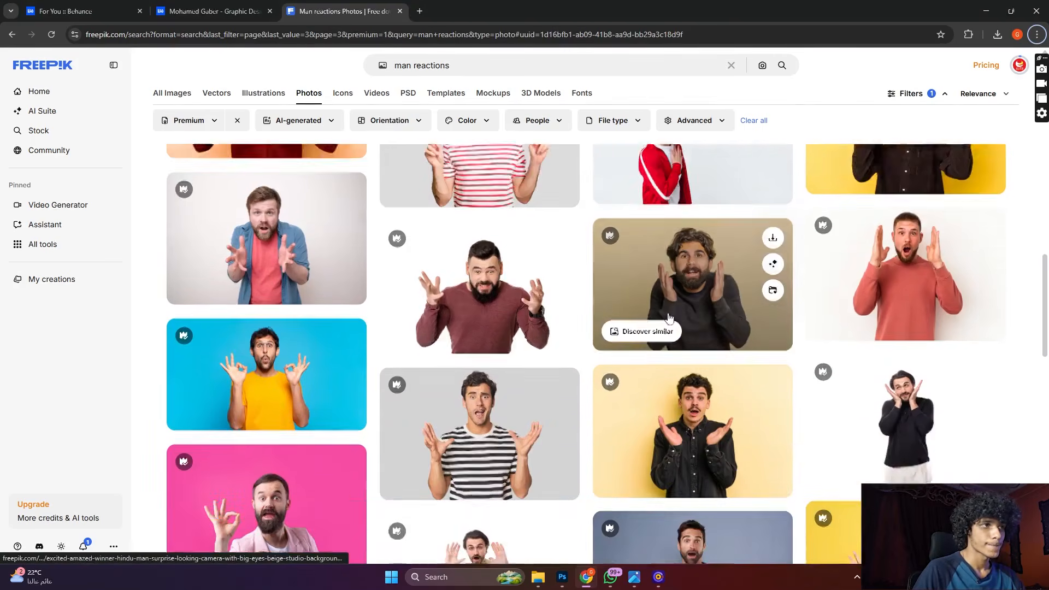
scroll(335, 182, down, 2)
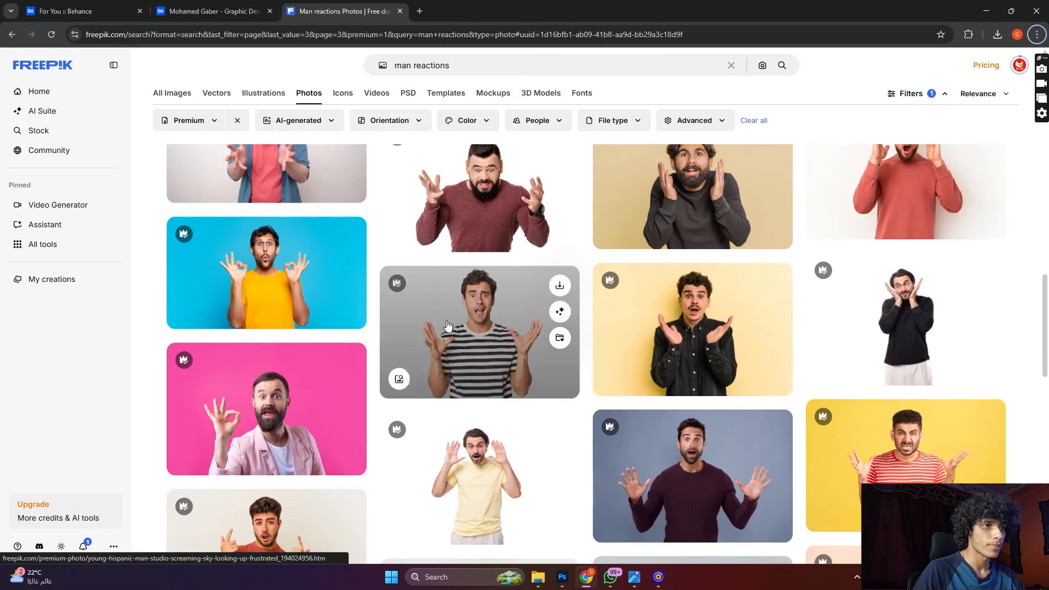
scroll(447, 324, down, 5)
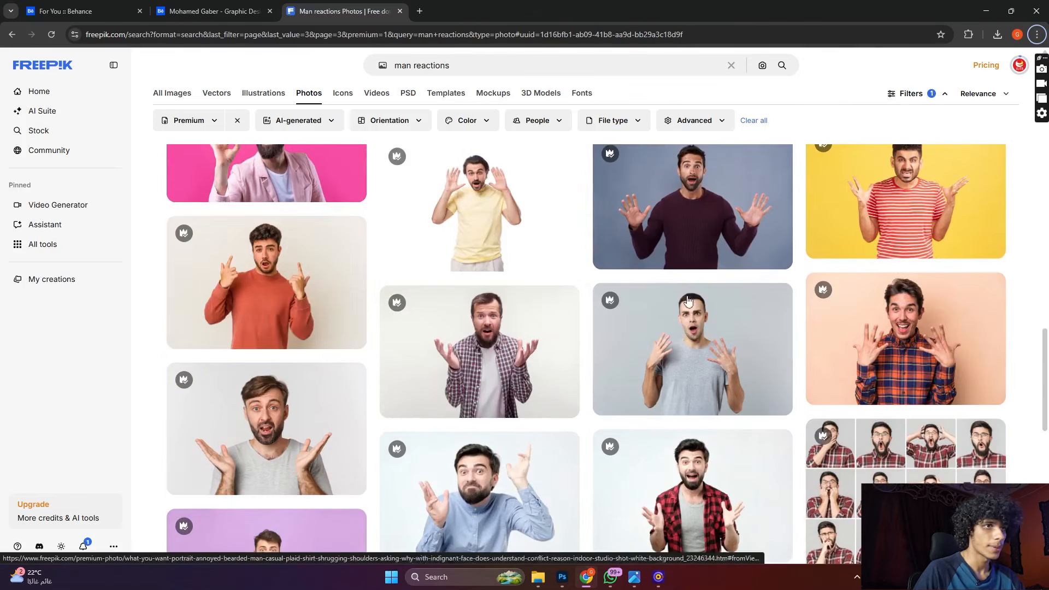
- Open the photo of the man in a red sweater pointing up with both hands and check its suggested photos
click(239, 249)
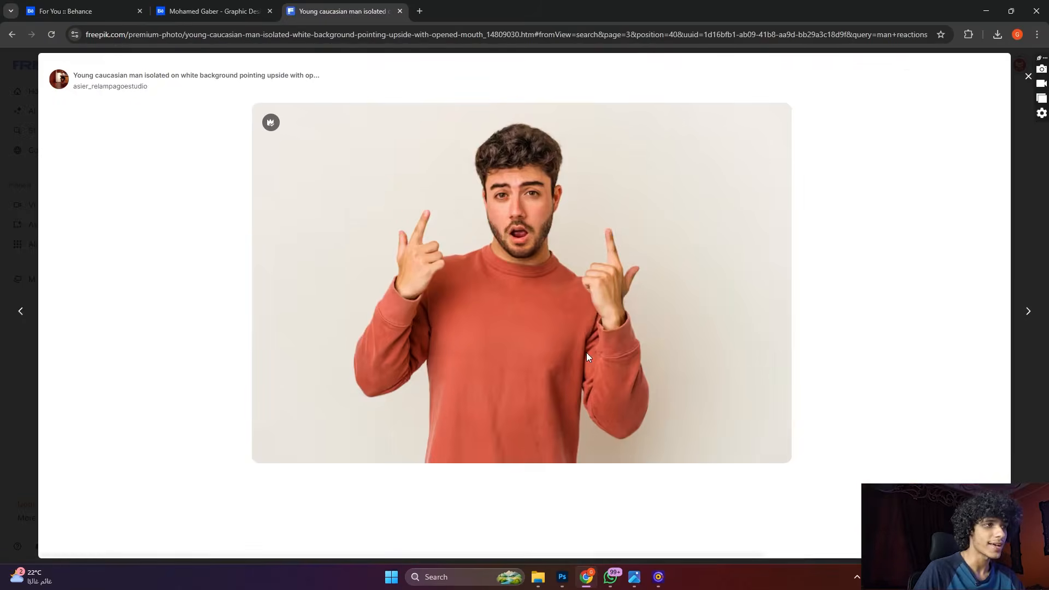
scroll(576, 349, down, 2)
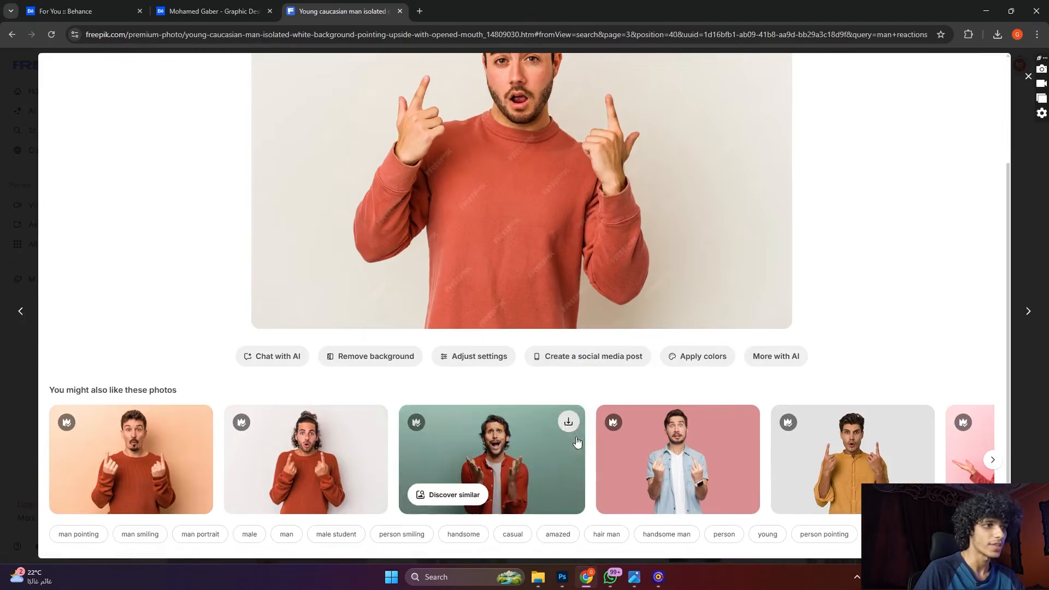
scroll(561, 473, up, 2)
scroll(559, 289, down, 2)
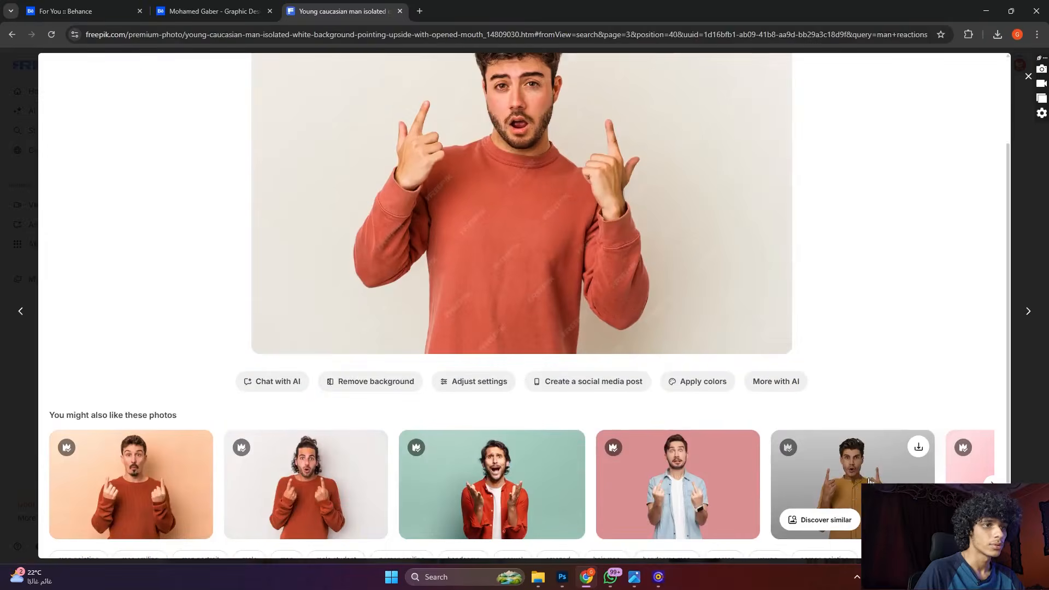
- Open the suggested photo of the man in a mustard shirt pointing up and look through its related photos
click(855, 490)
scroll(570, 251, down, 2)
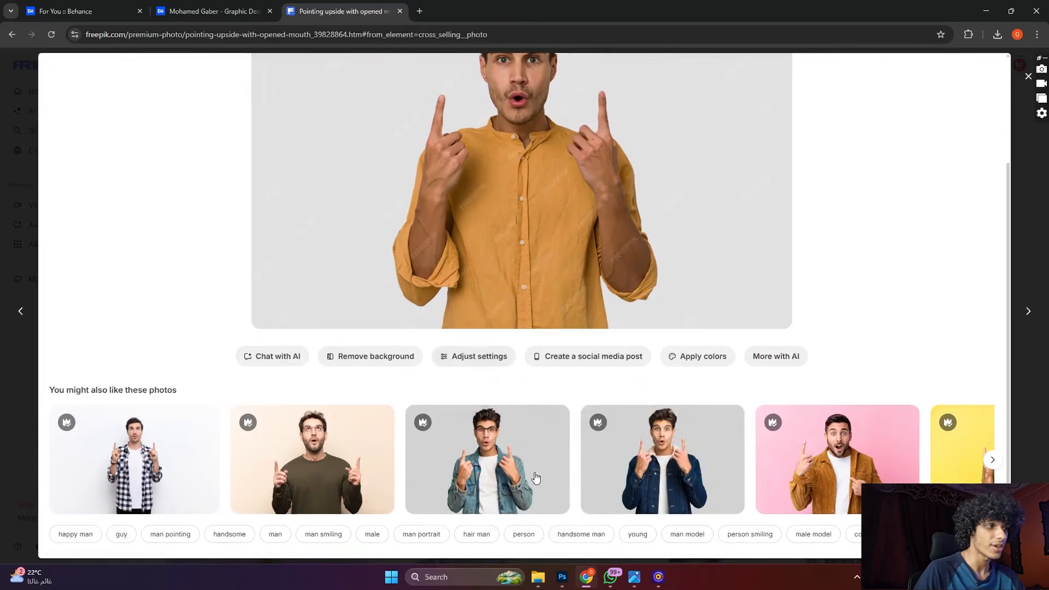
scroll(660, 457, up, 2)
scroll(659, 456, down, 2)
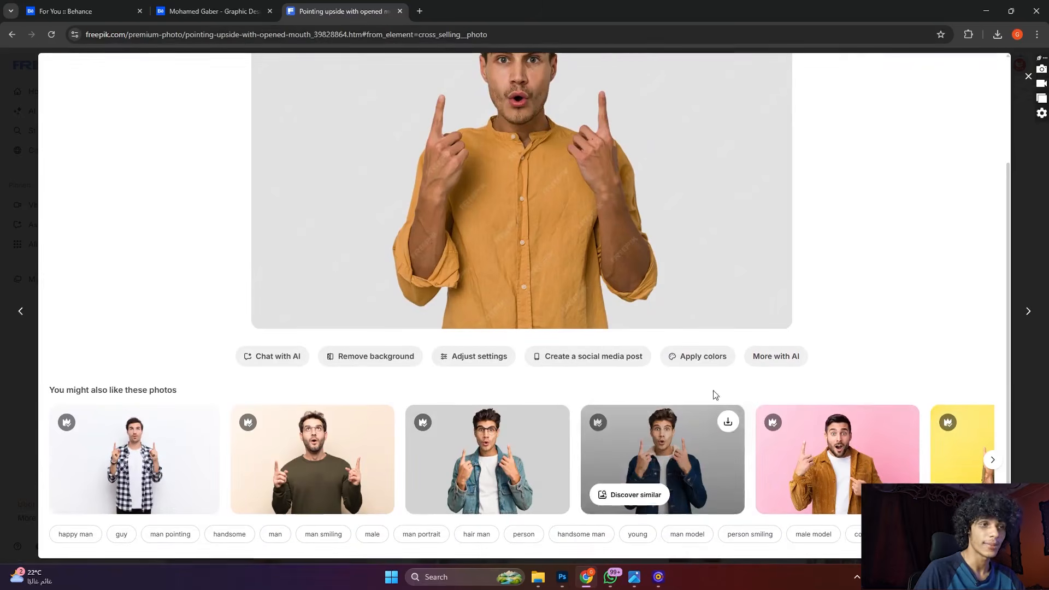
click(993, 462)
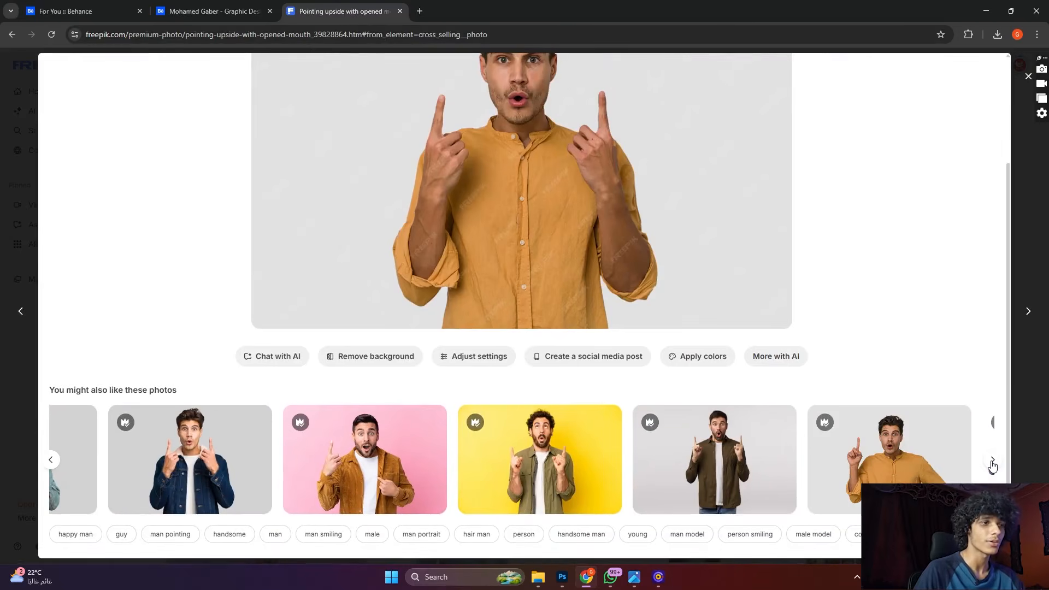
scroll(315, 268, up, 3)
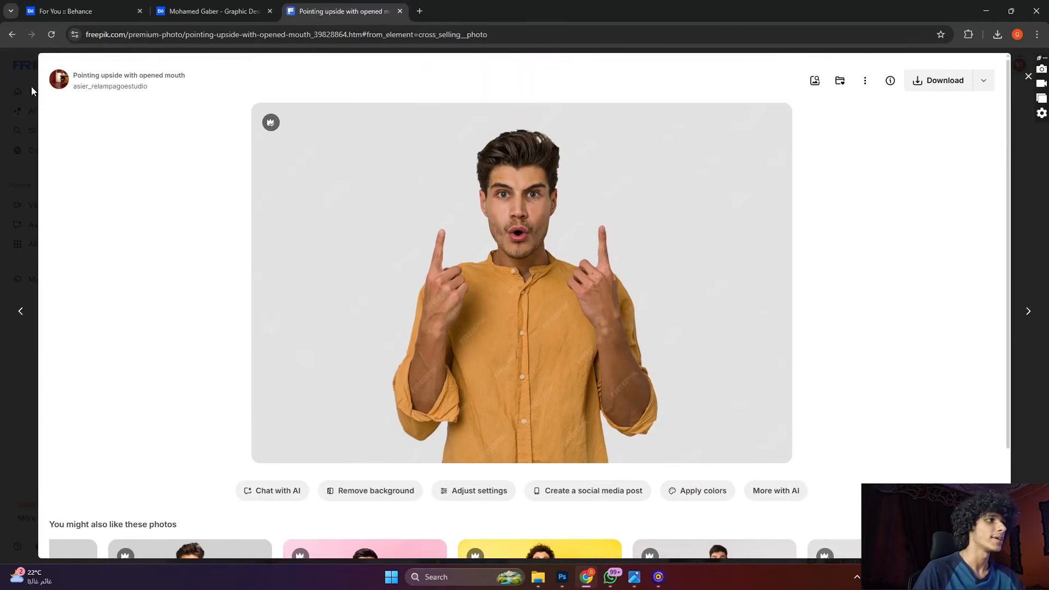
- Return to the search results, reopen the photo of the man in the red sweater, download it and close its preview
click(4, 113)
scroll(341, 345, down, 4)
scroll(340, 343, up, 3)
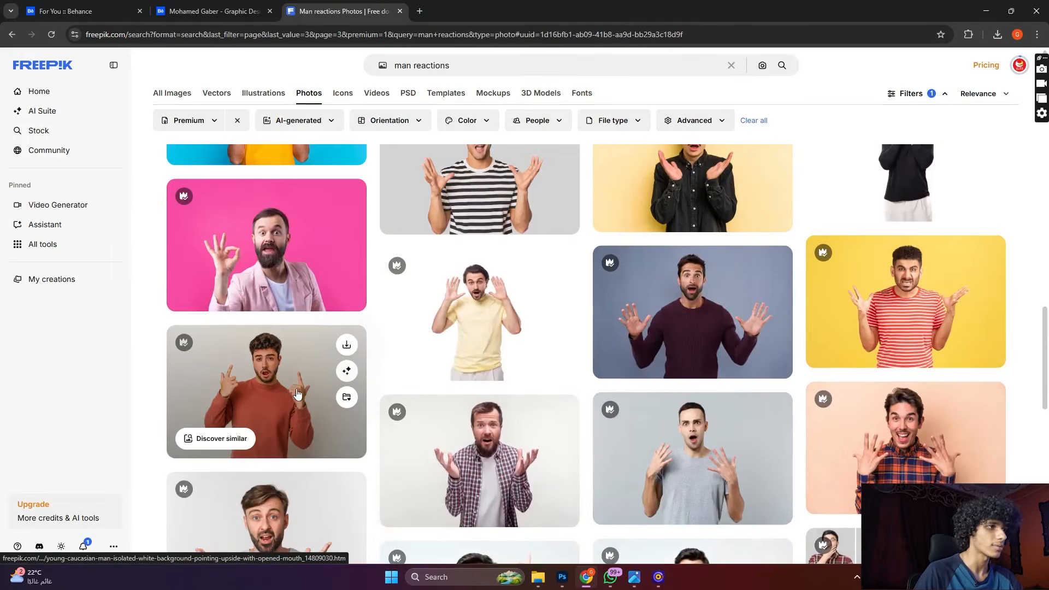
click(321, 381)
scroll(560, 296, down, 3)
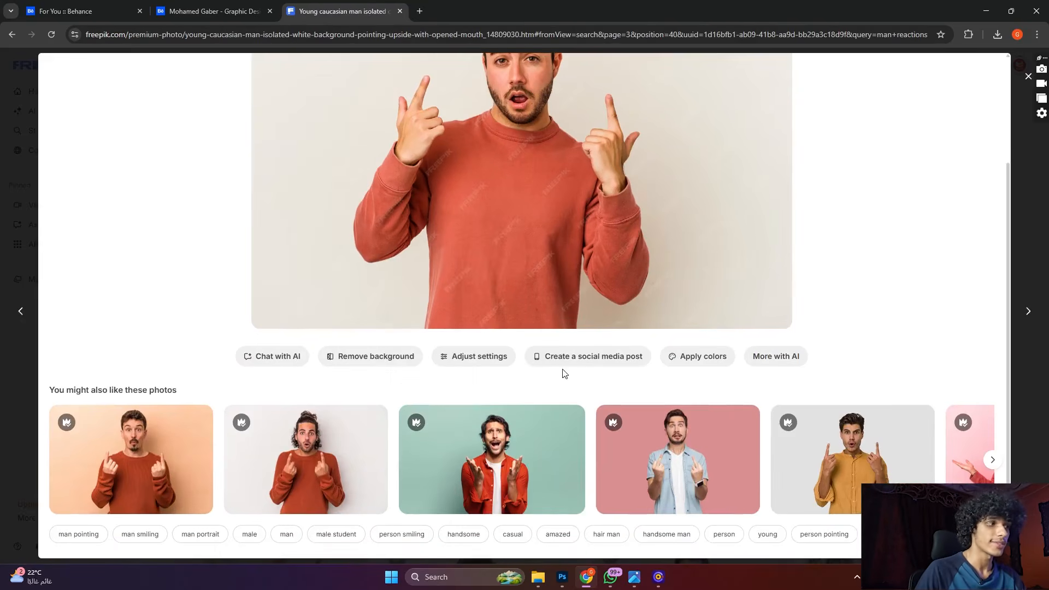
scroll(562, 368, up, 2)
scroll(562, 369, down, 2)
scroll(562, 369, up, 3)
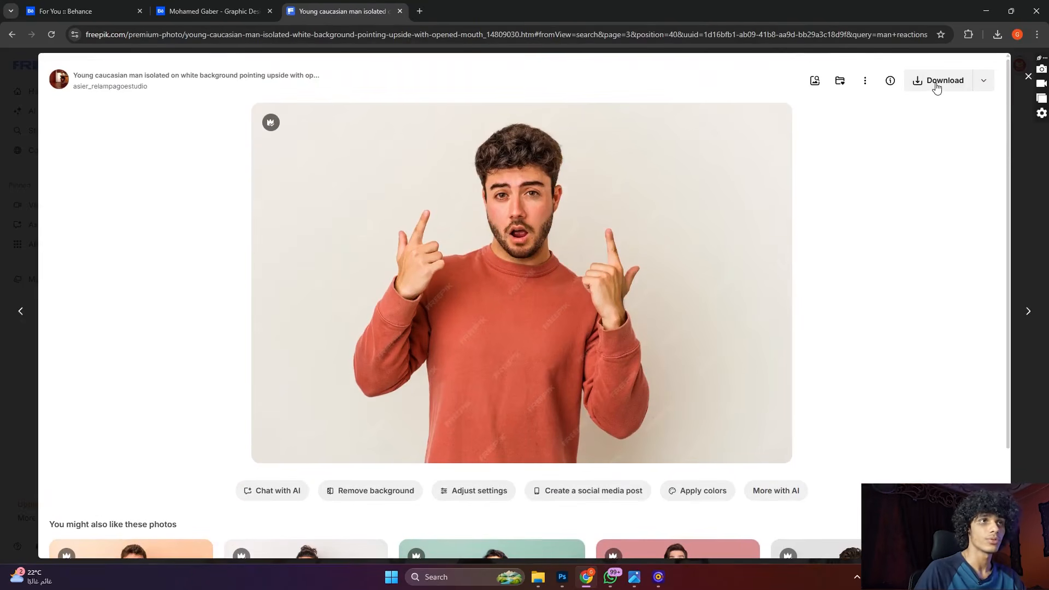
click(937, 88)
click(1032, 169)
- Go to page 4 of the results and open the photo of the man in a striped T-shirt pointing at the camera
scroll(471, 398, down, 7)
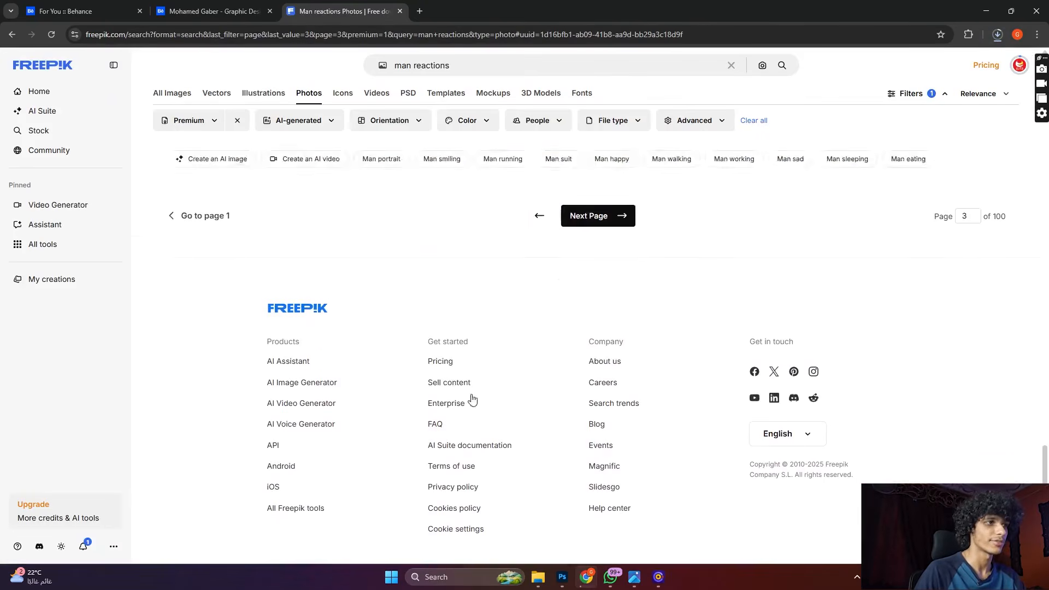
click(599, 195)
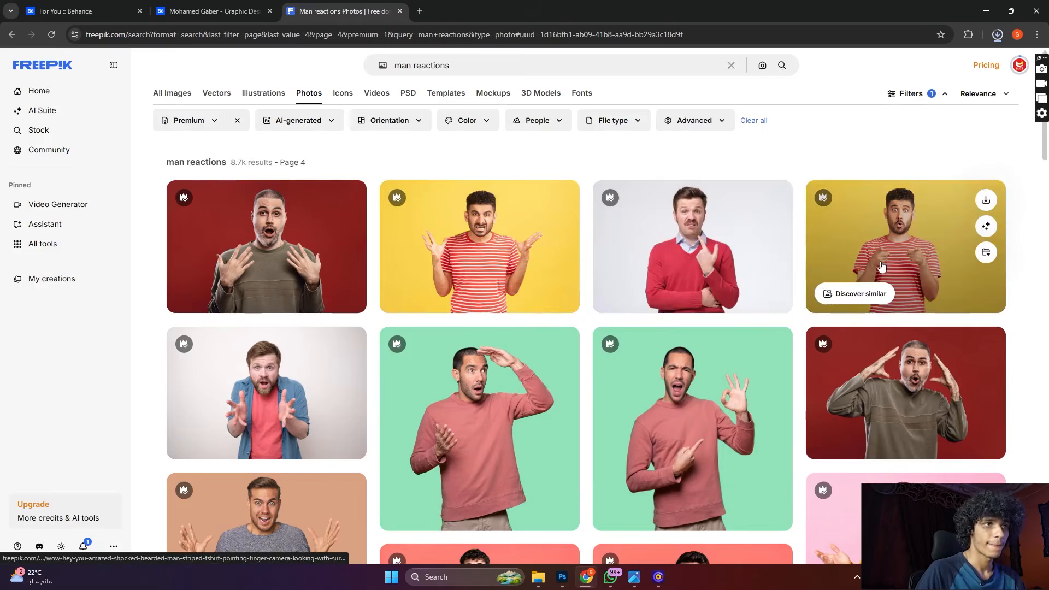
click(919, 218)
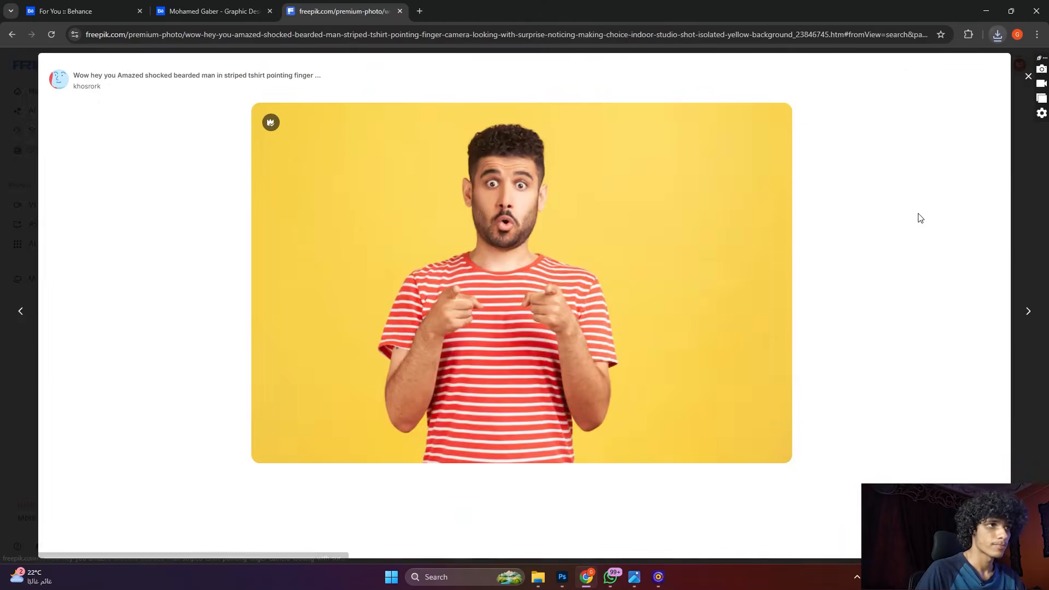
- Inspect the striped T-shirt photo and its suggestions, download the photo and close its preview
scroll(524, 226, down, 3)
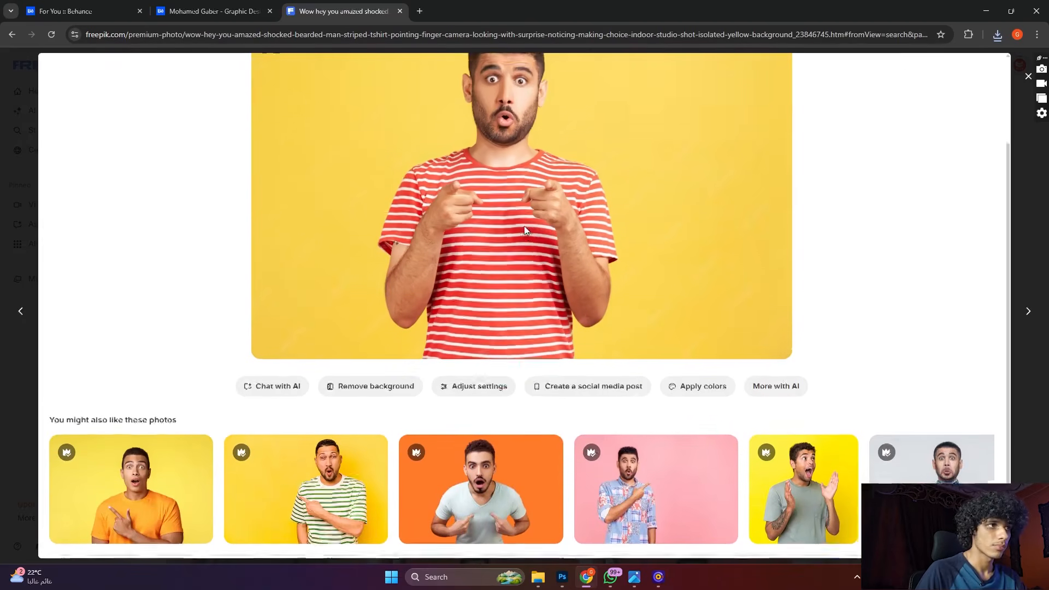
scroll(497, 283, up, 3)
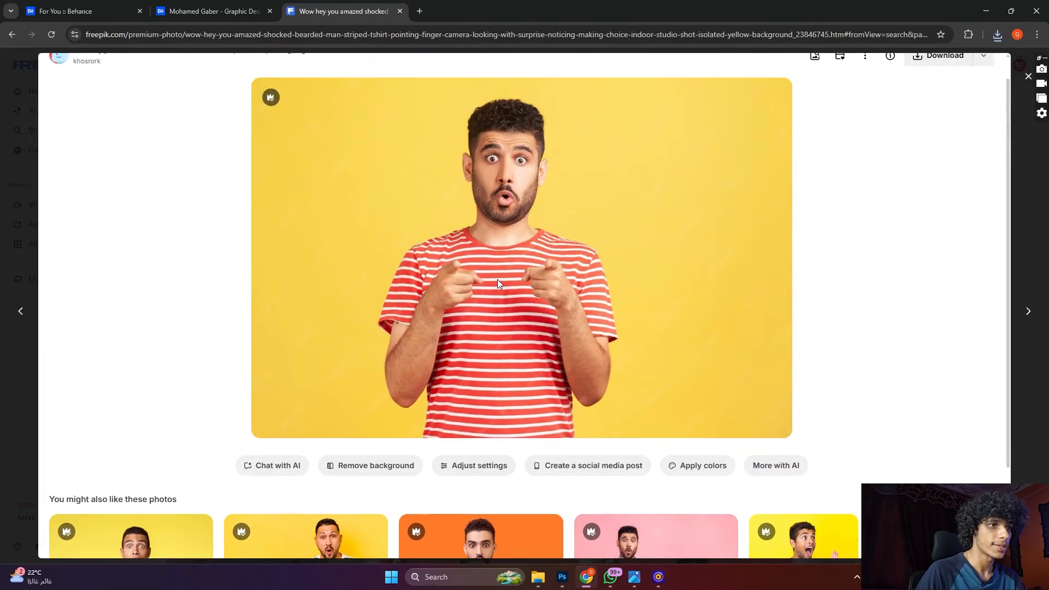
scroll(497, 284, down, 3)
scroll(497, 283, up, 3)
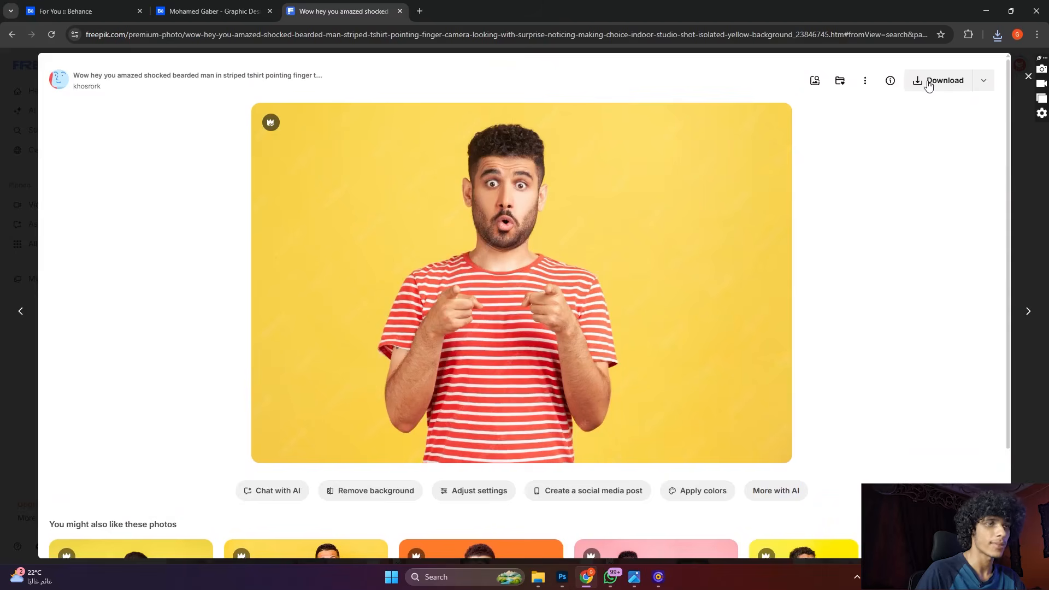
click(929, 86)
scroll(940, 180, down, 3)
click(1019, 279)
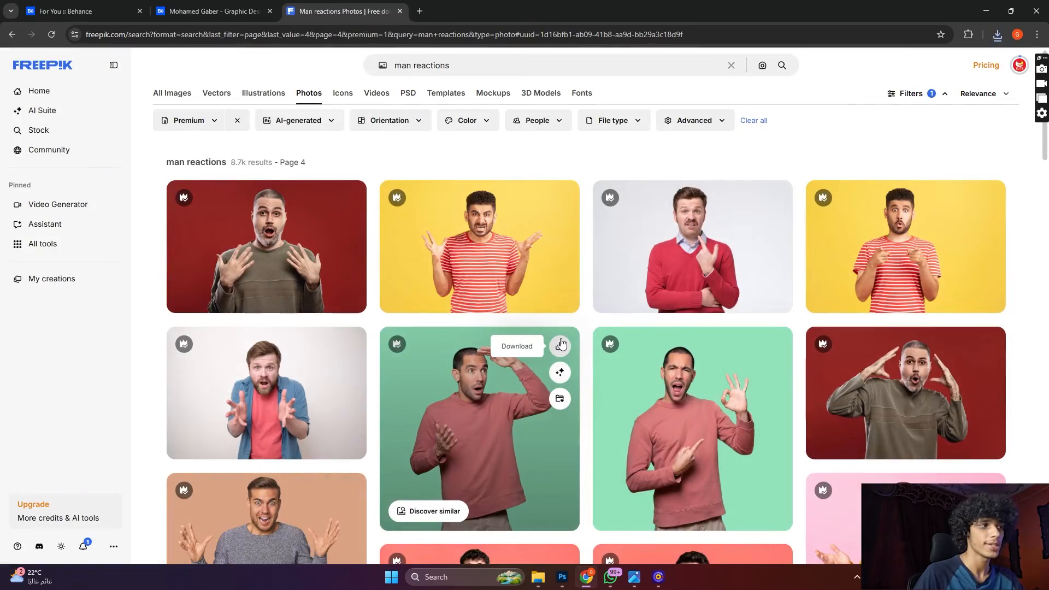
- Look through the rest of page 4 of the man reactions results for further pose photos
scroll(561, 345, down, 4)
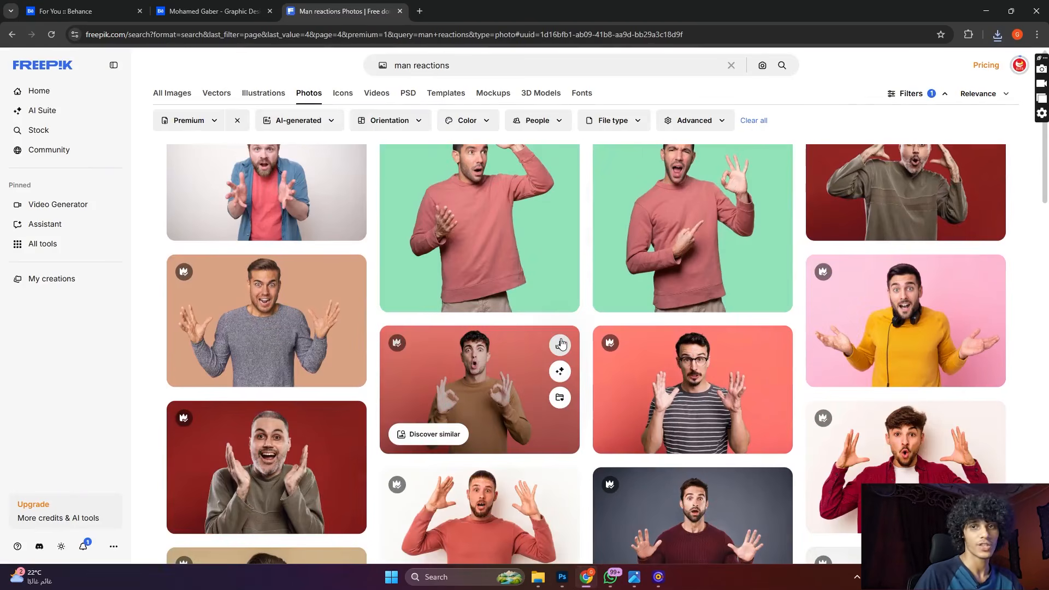
scroll(560, 342, down, 5)
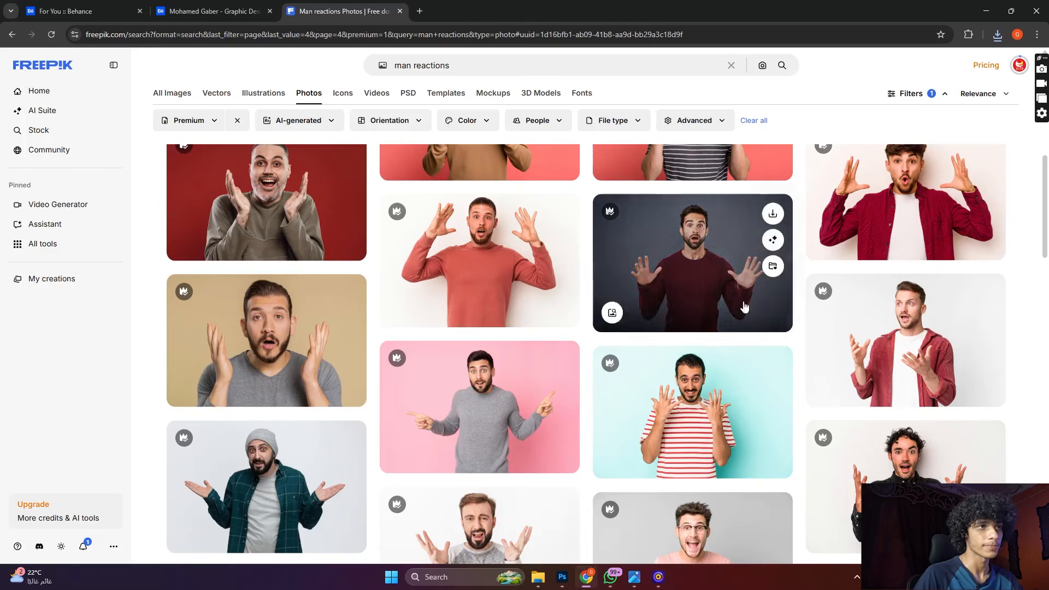
scroll(711, 389, down, 6)
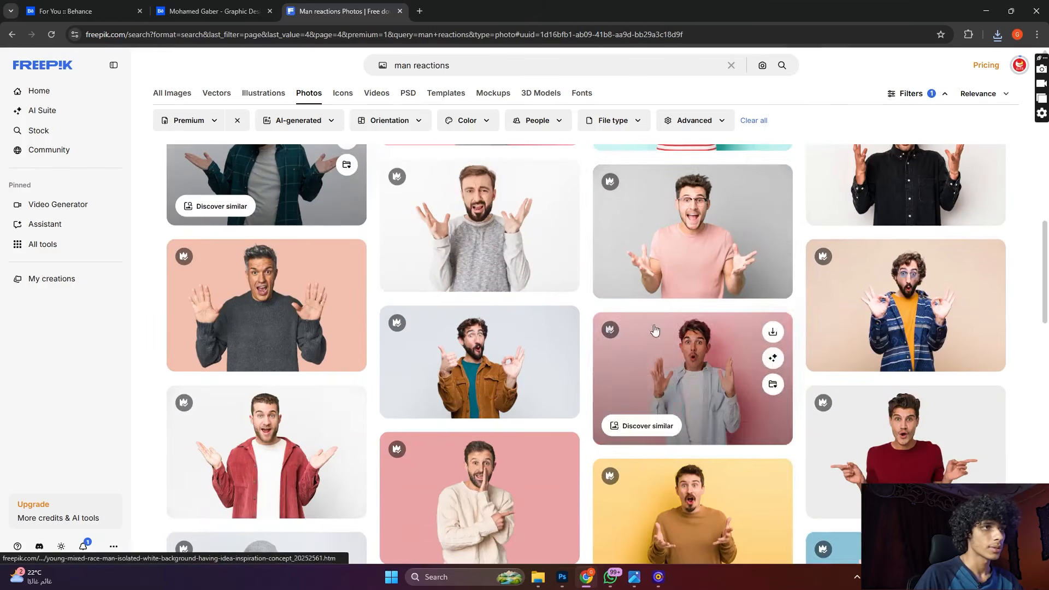
scroll(519, 326, down, 5)
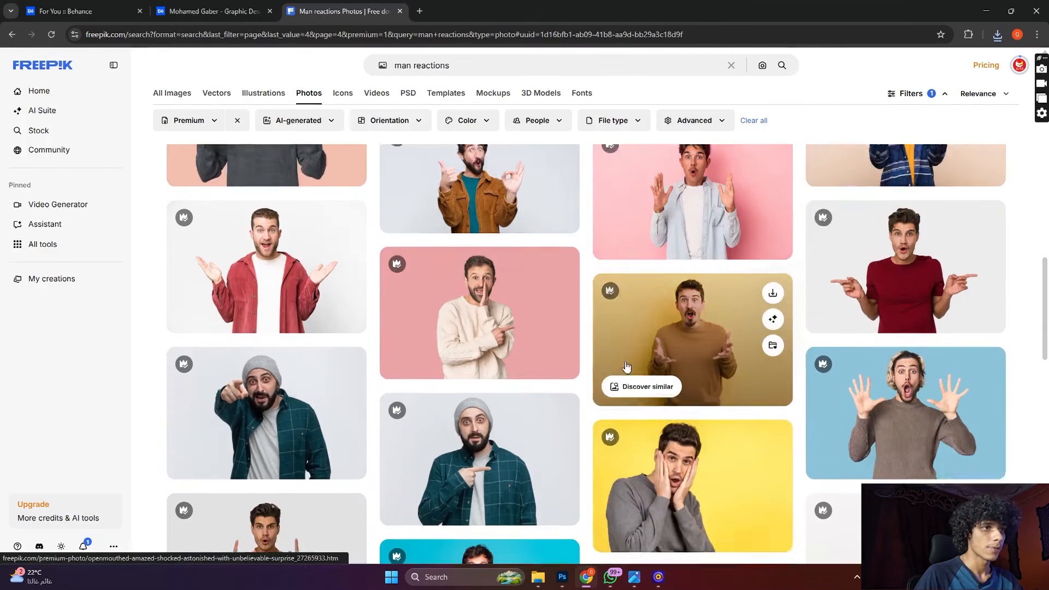
scroll(503, 407, down, 4)
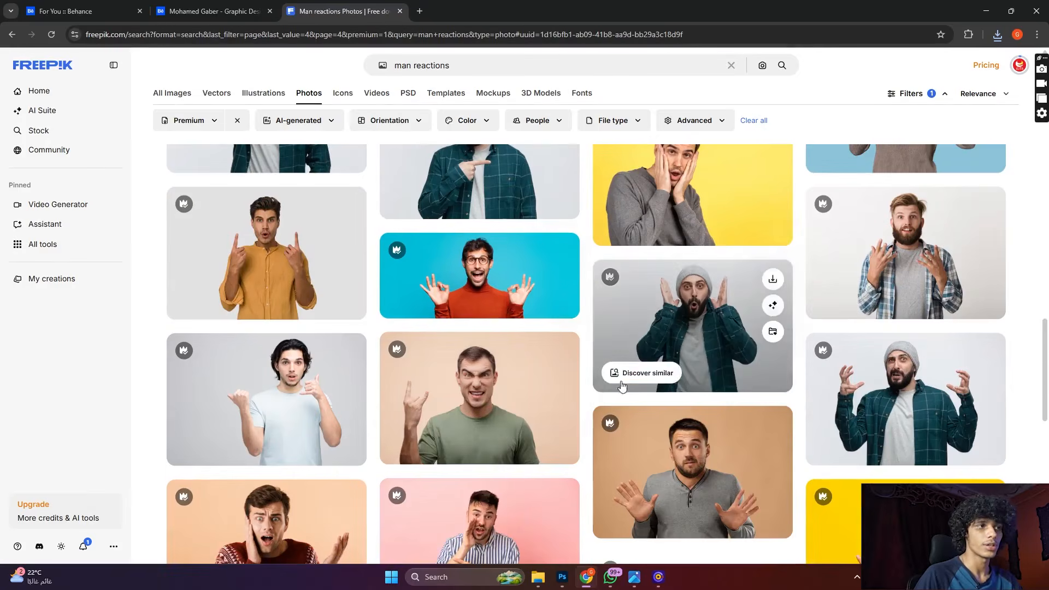
- Switch to the Downloads folder in File Explorer and compare the red sweater and striped T-shirt photos at full size
click(539, 577)
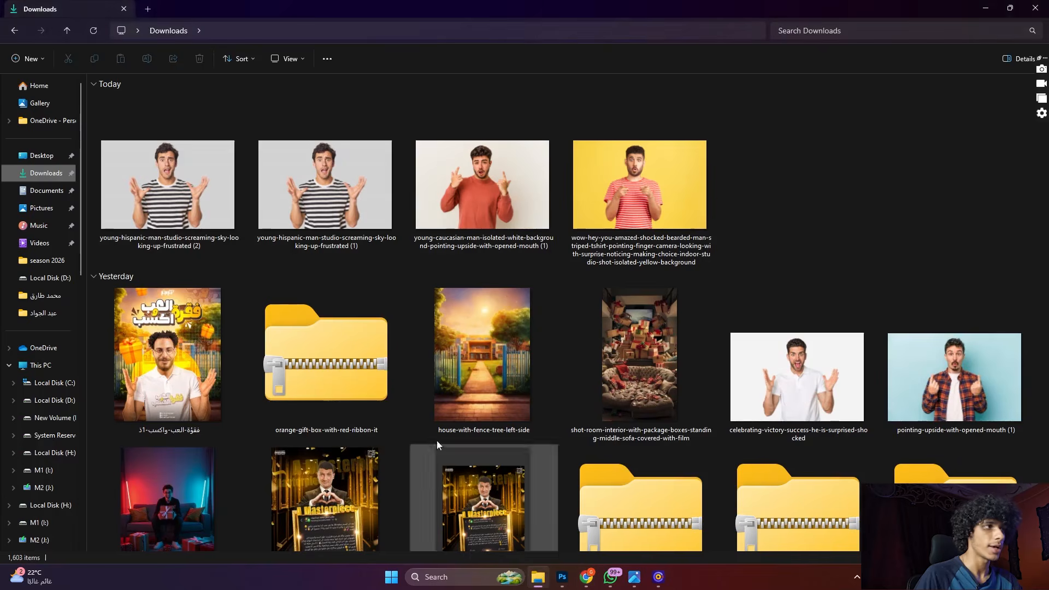
click(35, 175)
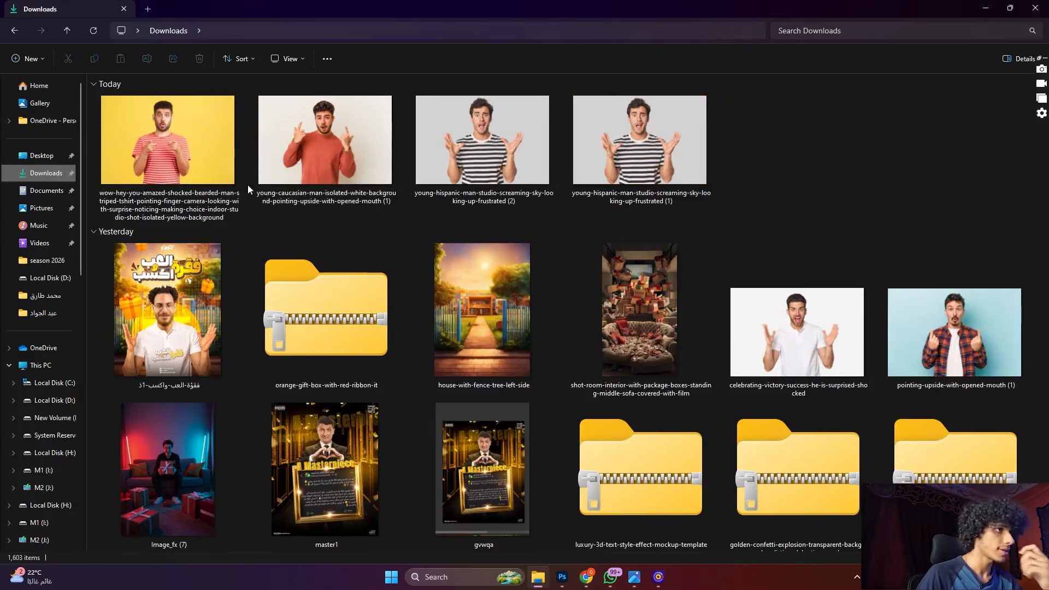
double_click(284, 185)
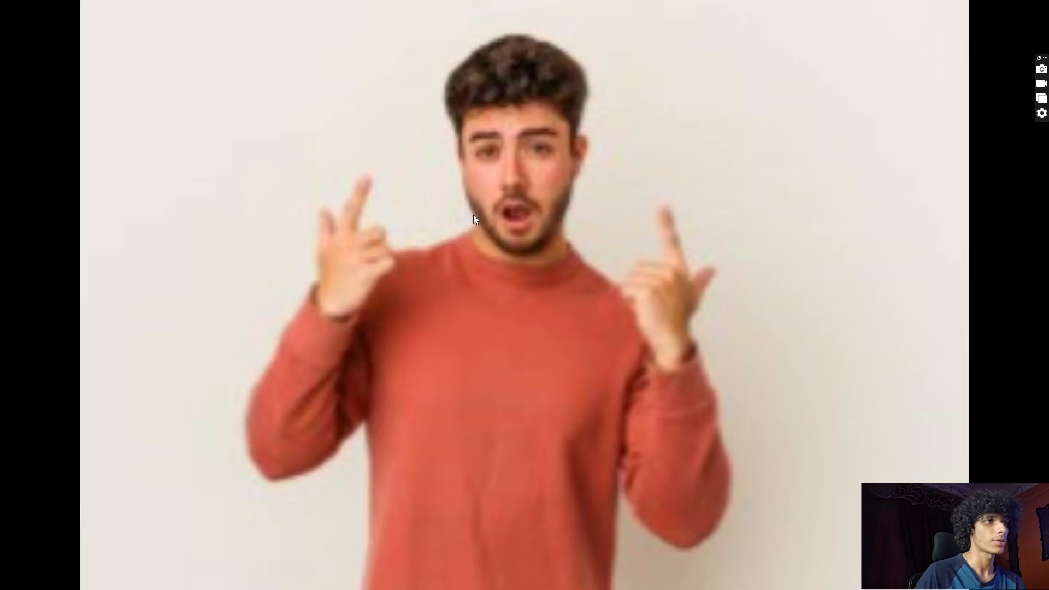
key(Right)
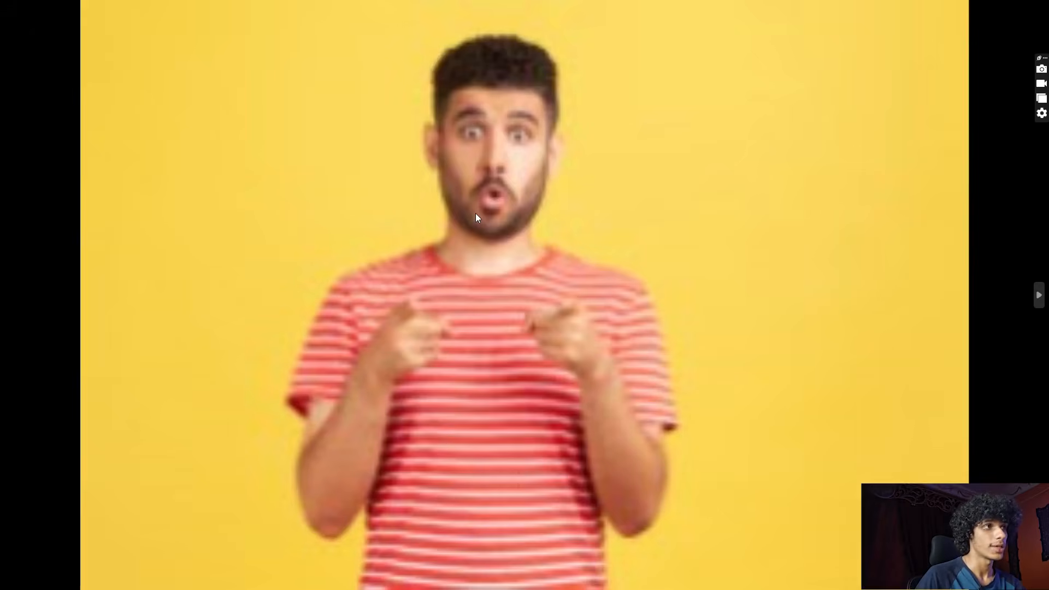
key(Left)
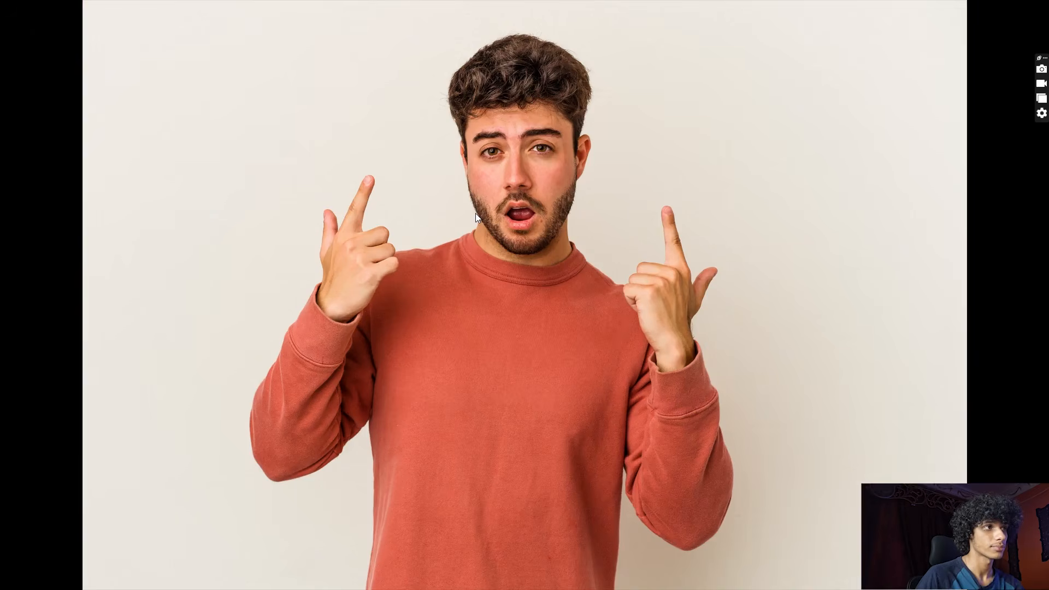
key(Right)
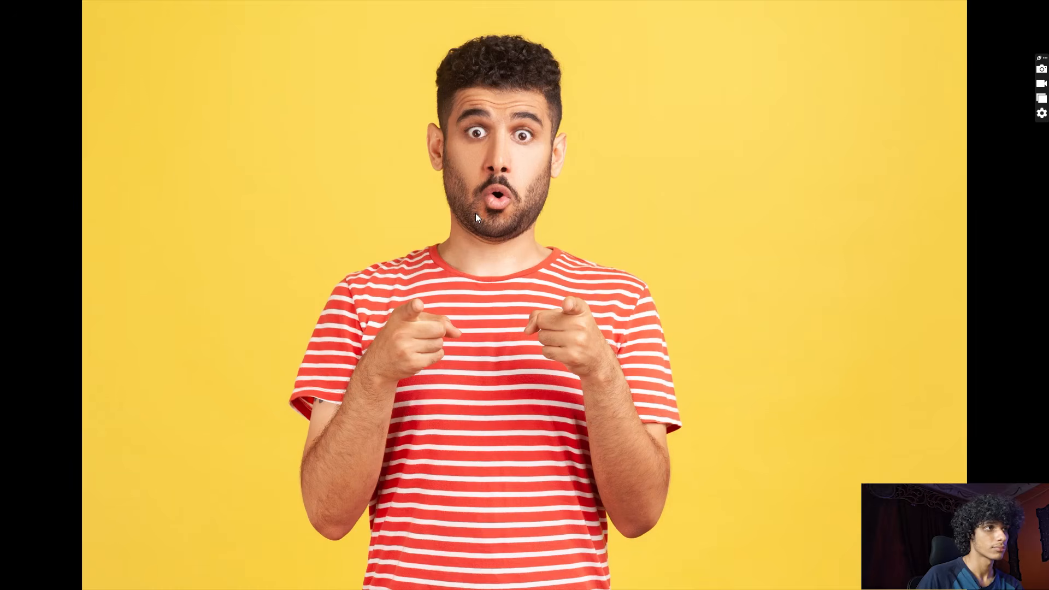
key(Left)
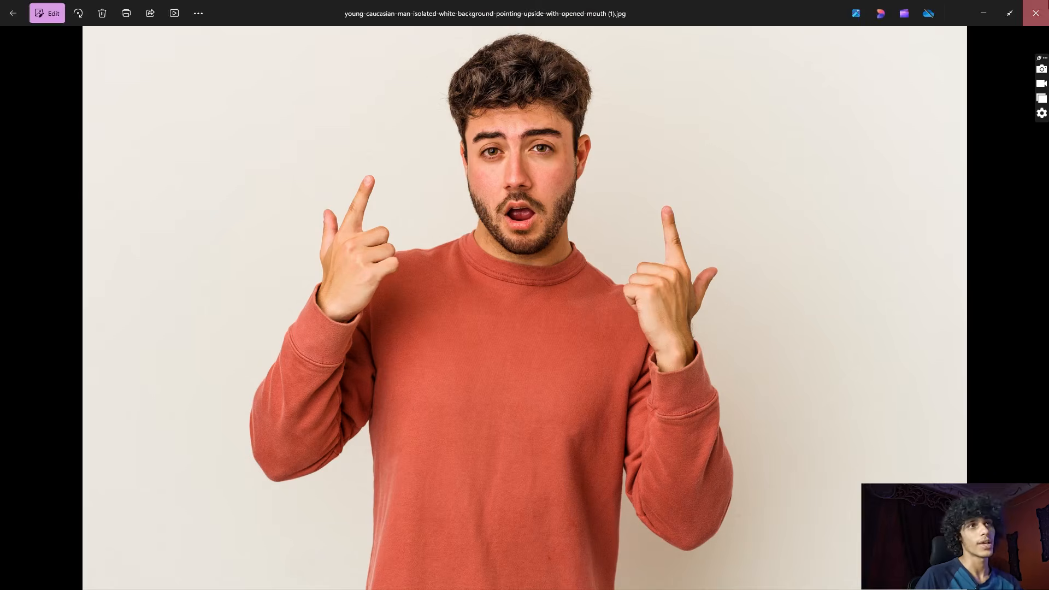
click(1035, 9)
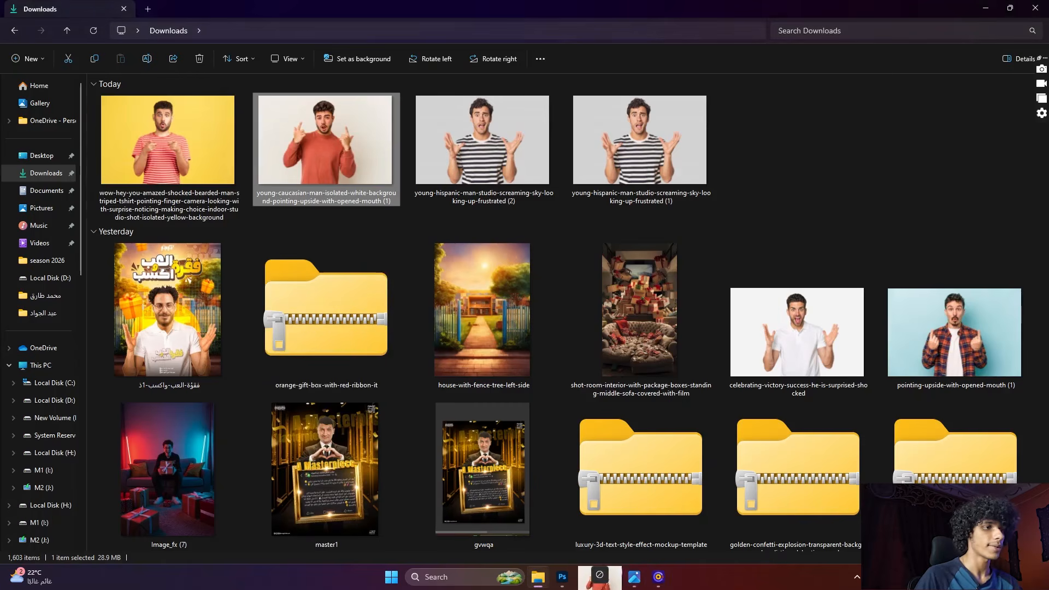
- Open the downloaded red sweater photo in Photoshop and mask out its background using Select Subject with the Quick Selection tool
click(562, 577)
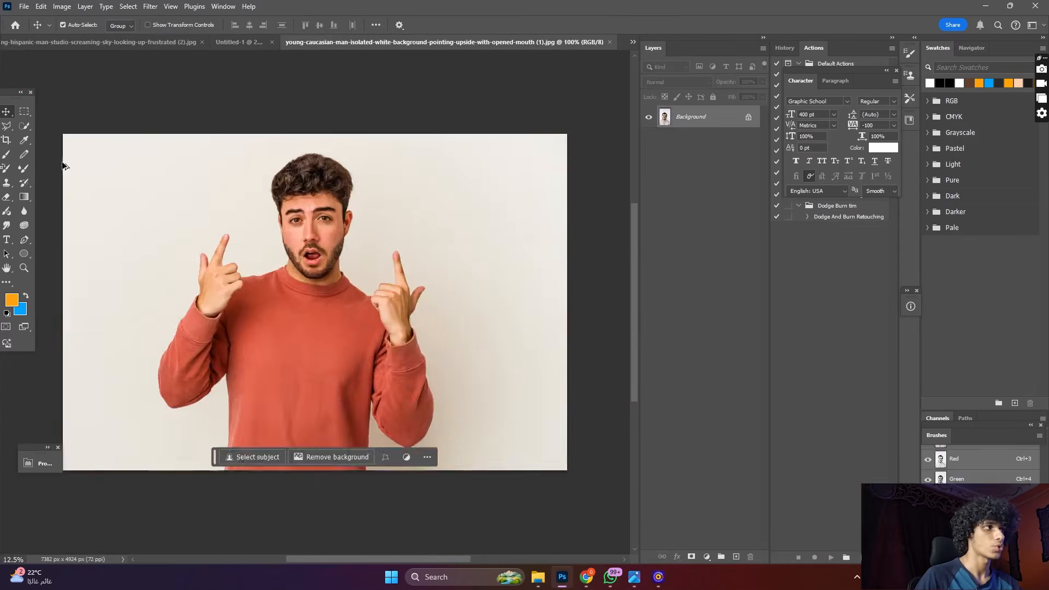
click(24, 125)
key(ctrl+plus)
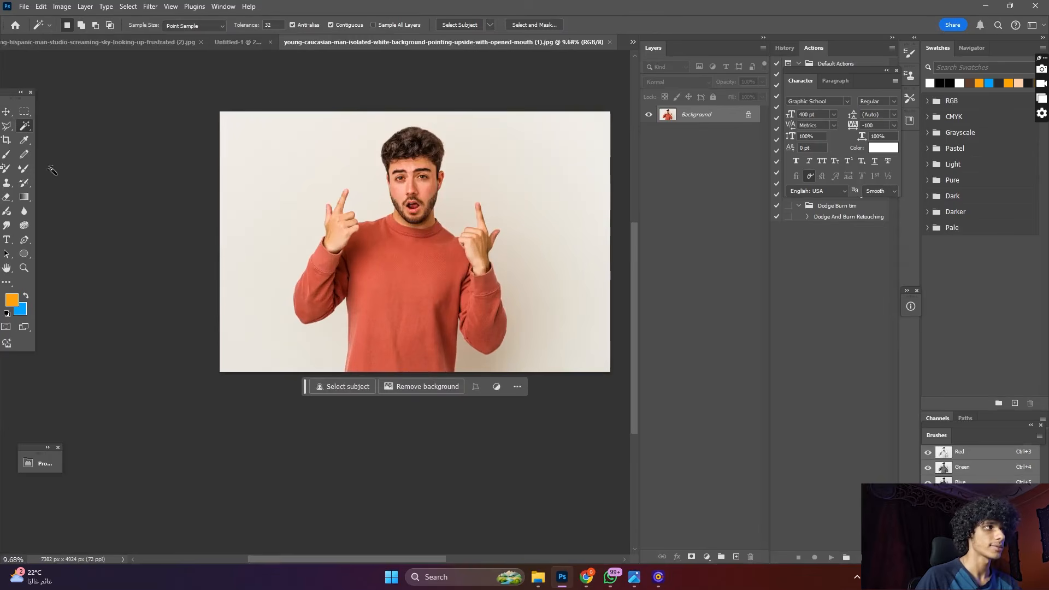
right_click(21, 129)
click(54, 137)
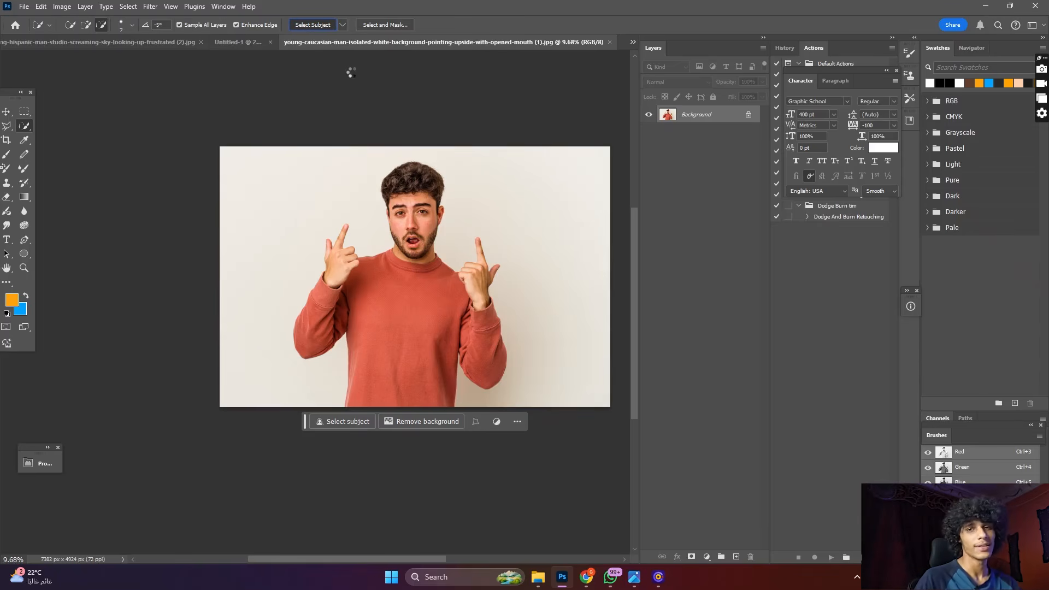
scroll(528, 294, up, 6)
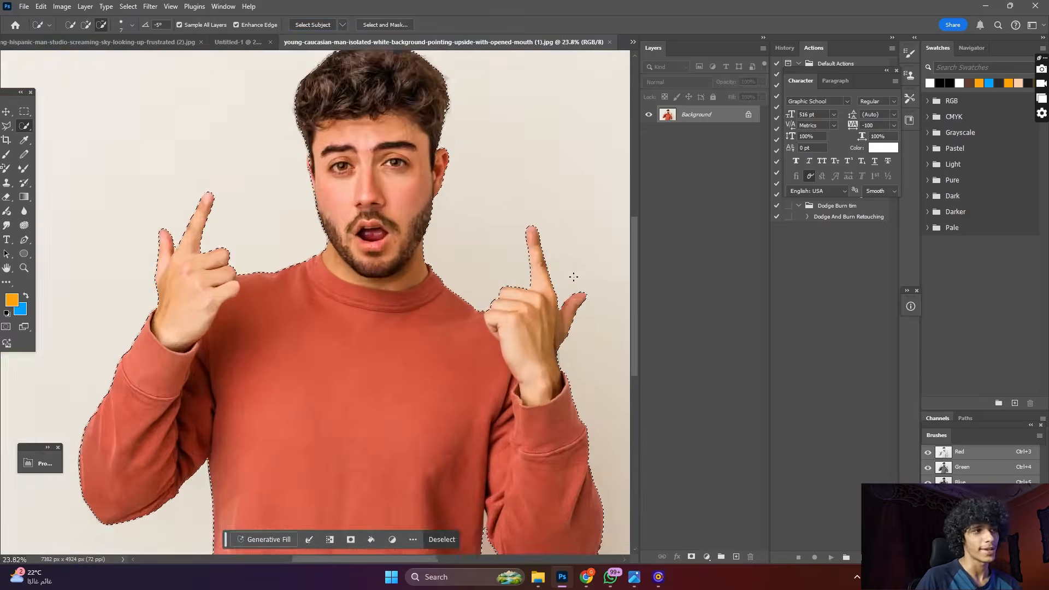
scroll(528, 294, down, 4)
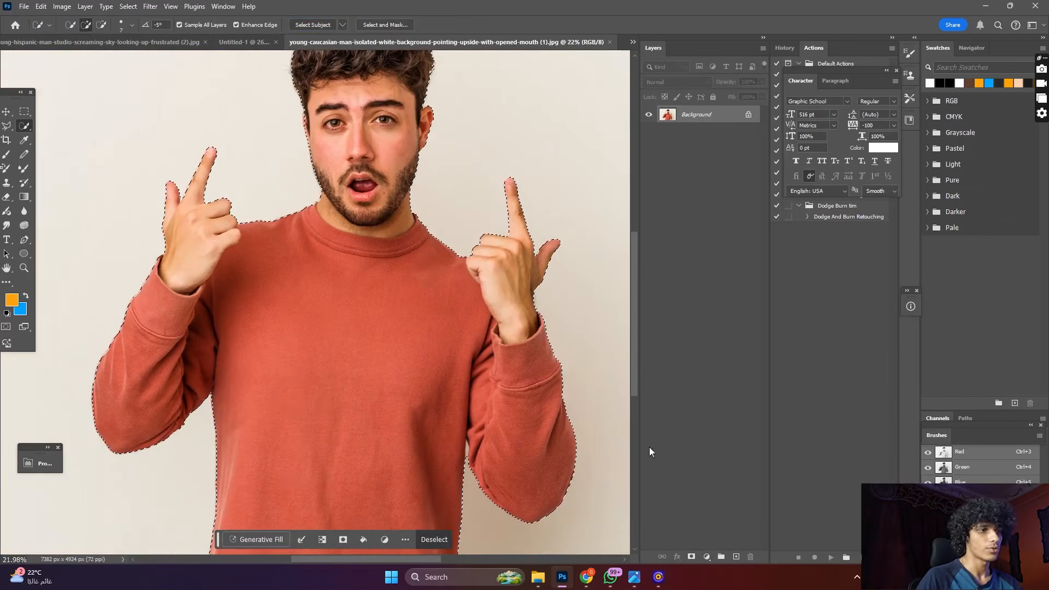
click(690, 557)
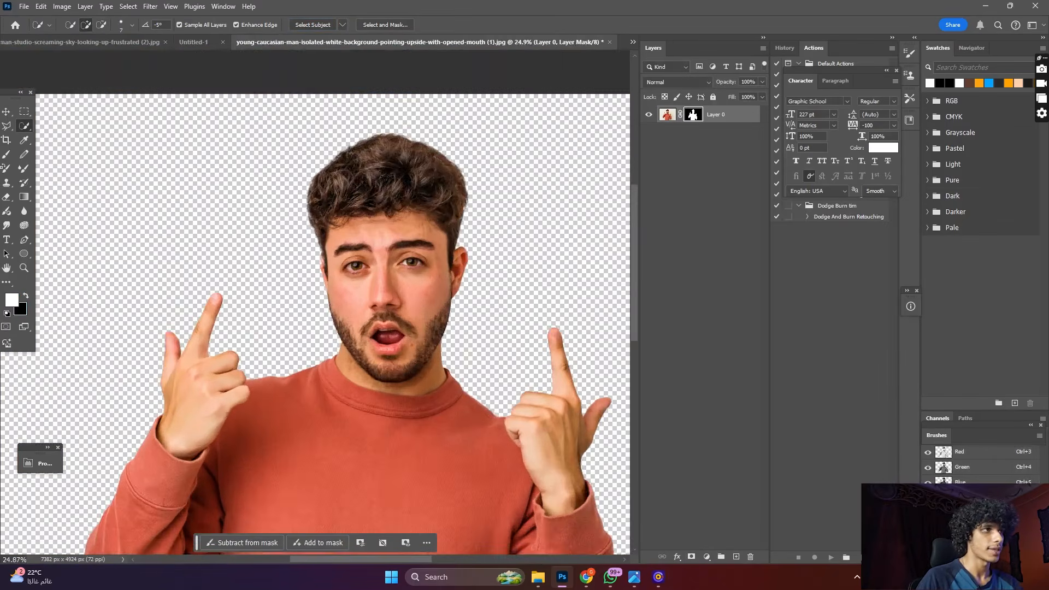
- Select the man's hair, face and ears down to the jawline with Quick Selection, hide them on the layer mask and deselect
scroll(386, 179, up, 2)
drag(388, 173, 388, 229)
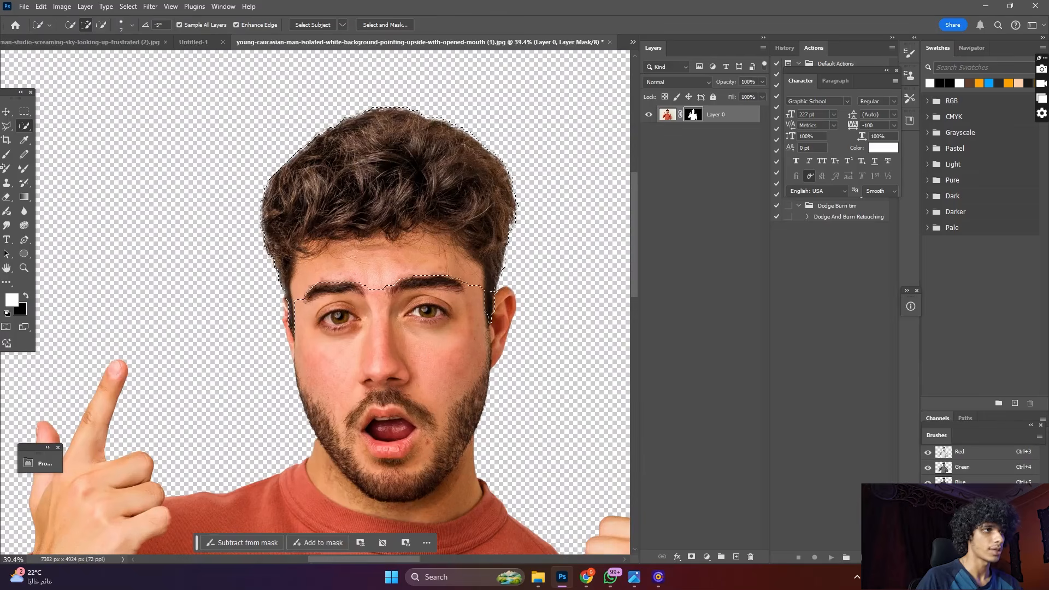
drag(391, 350, 502, 317)
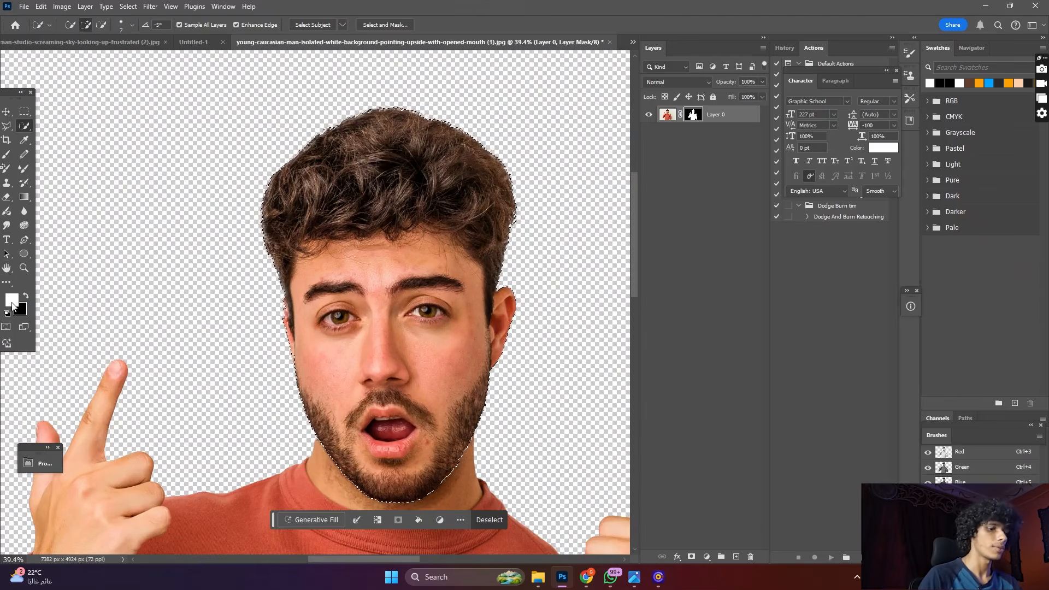
key(Delete)
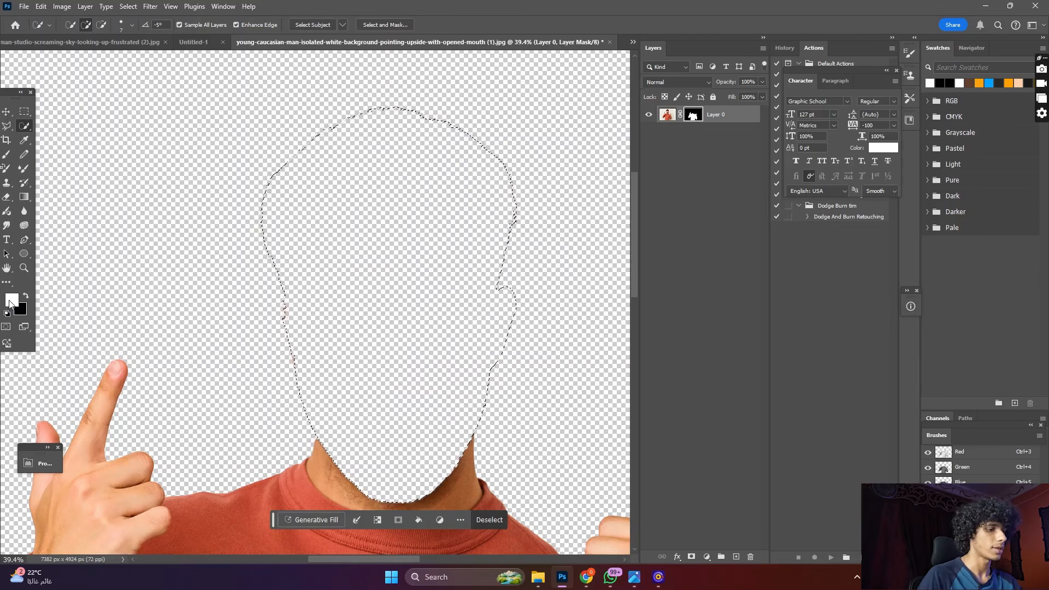
key(ctrl+d)
scroll(211, 256, down, 2)
scroll(131, 224, up, 1)
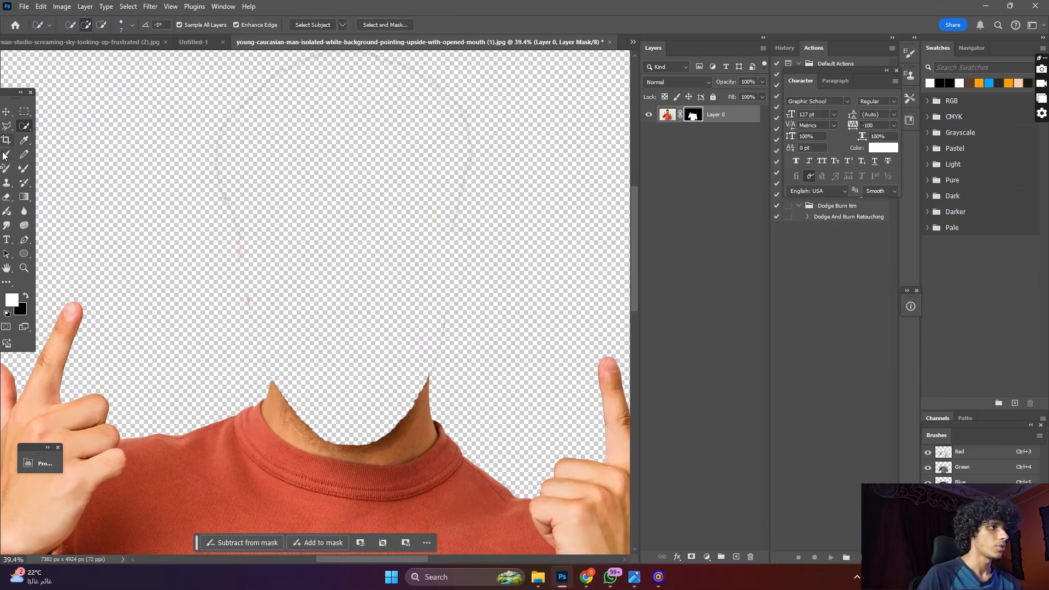
- Paint out the leftover traces around the removed head on the mask with a smaller black brush, and convert Layer 0 to a smart object
key(b)
key(x)
scroll(234, 330, up, 3)
key(bracketleft)
key(bracketleft)
key(bracketleft)
key(bracketleft)
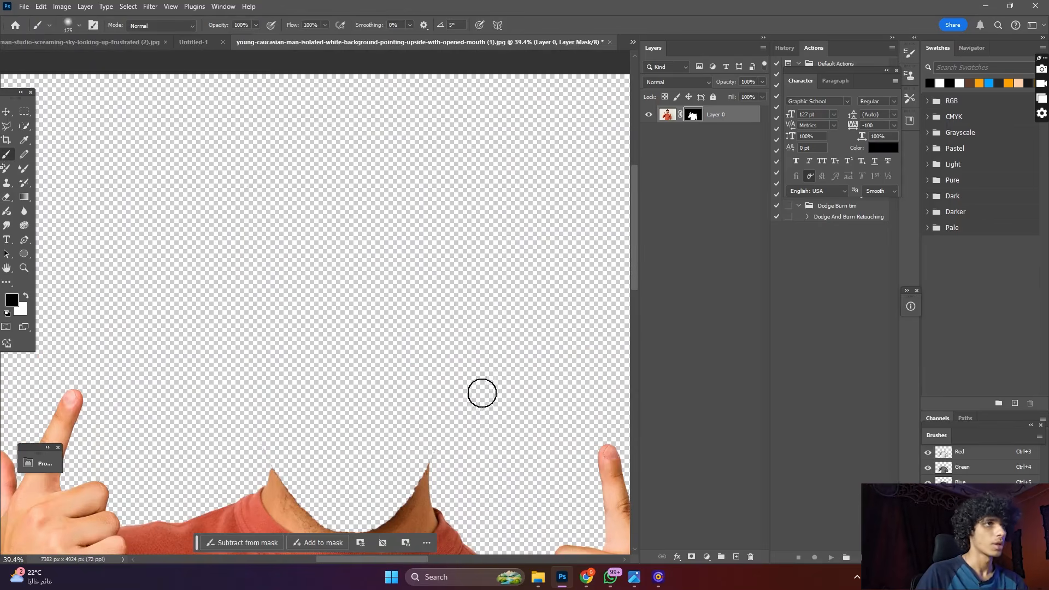
right_click(719, 109)
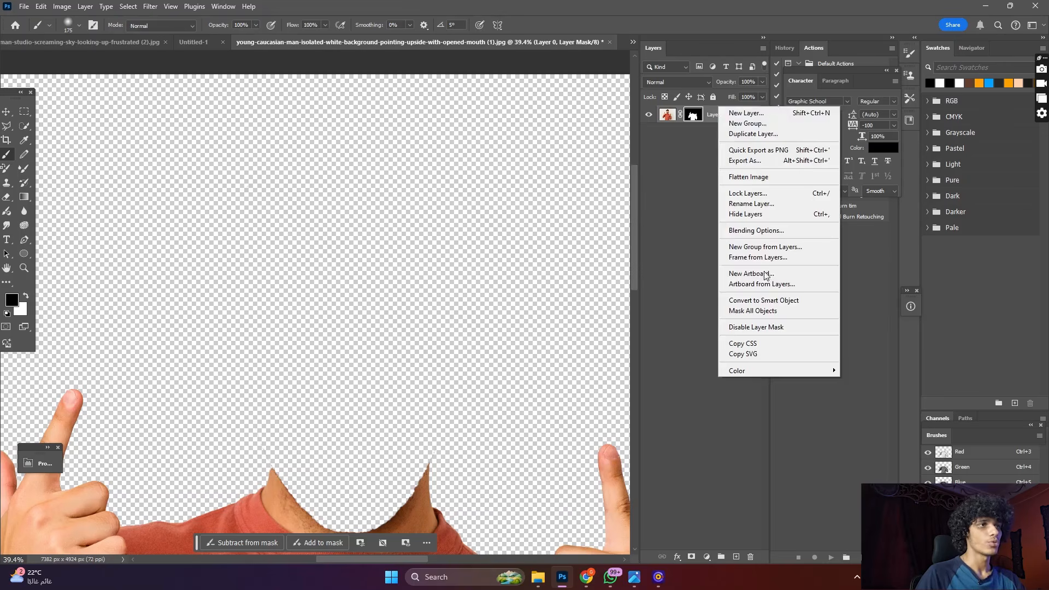
click(771, 301)
- Create a new 4000 x 4000 px RGB document at 72 ppi with a white background
click(24, 6)
click(24, 6)
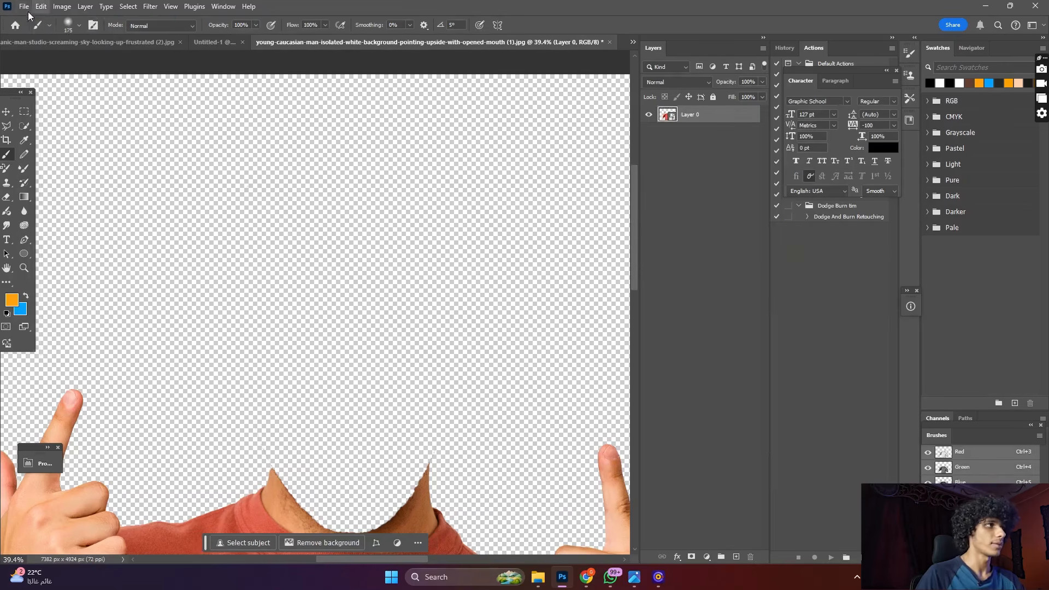
click(24, 6)
click(30, 22)
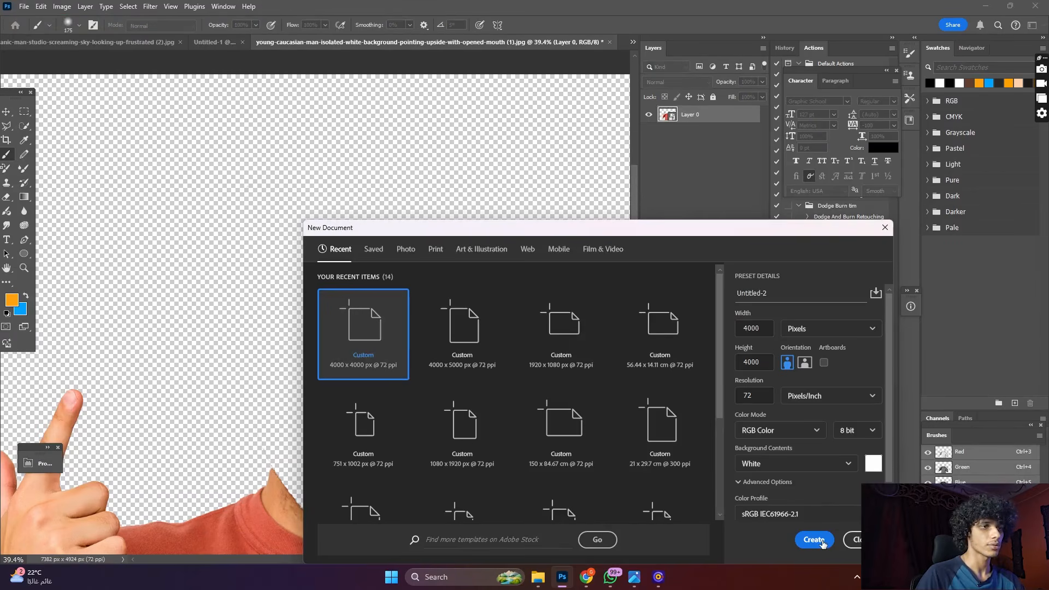
key(Return)
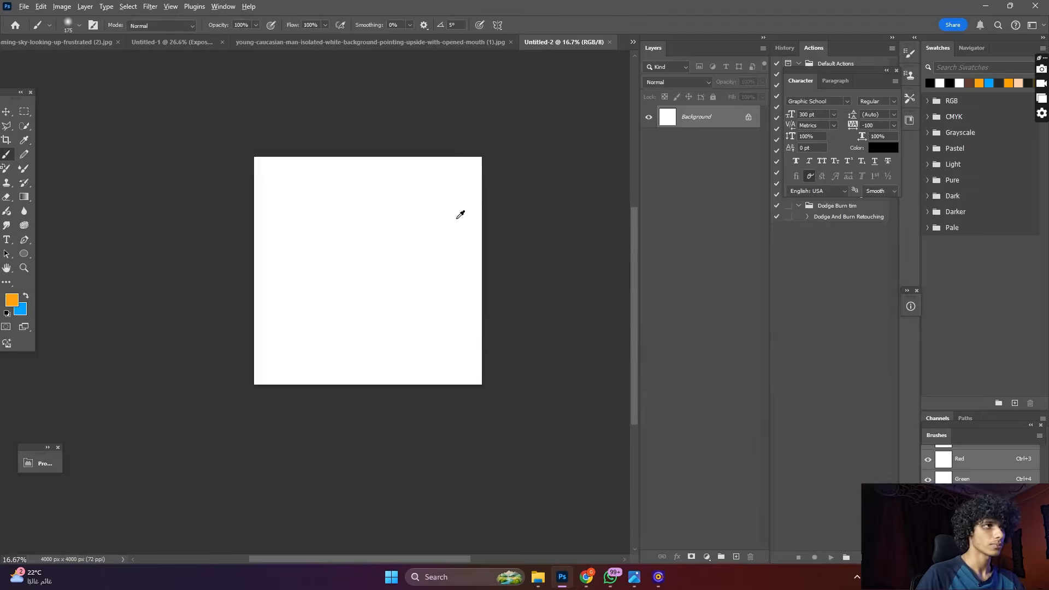
- Copy the headless body layer from the red sweater document into the new Untitled-2 document
key(ctrl+w)
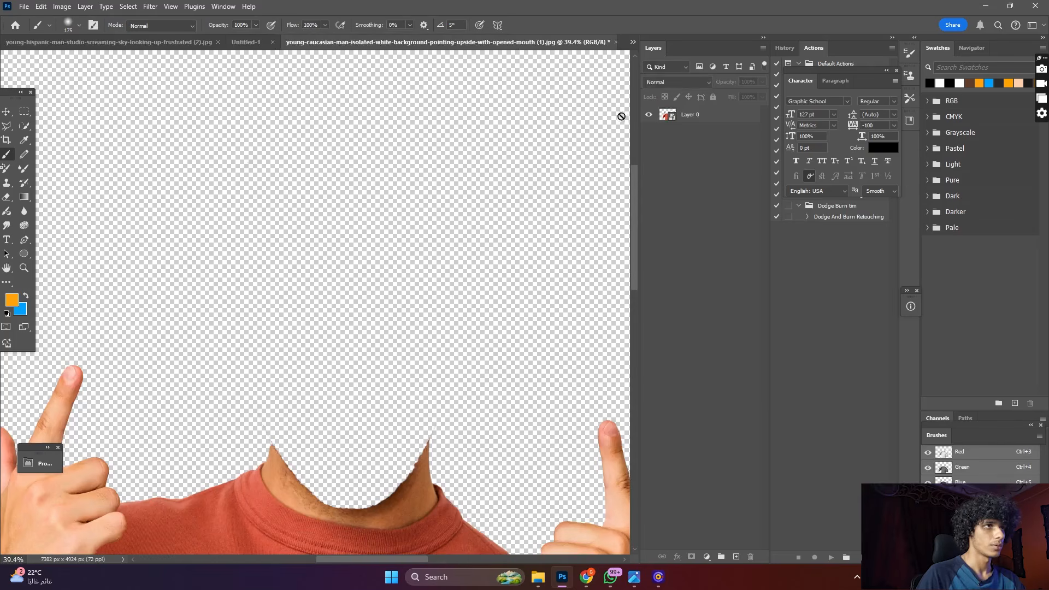
click(689, 117)
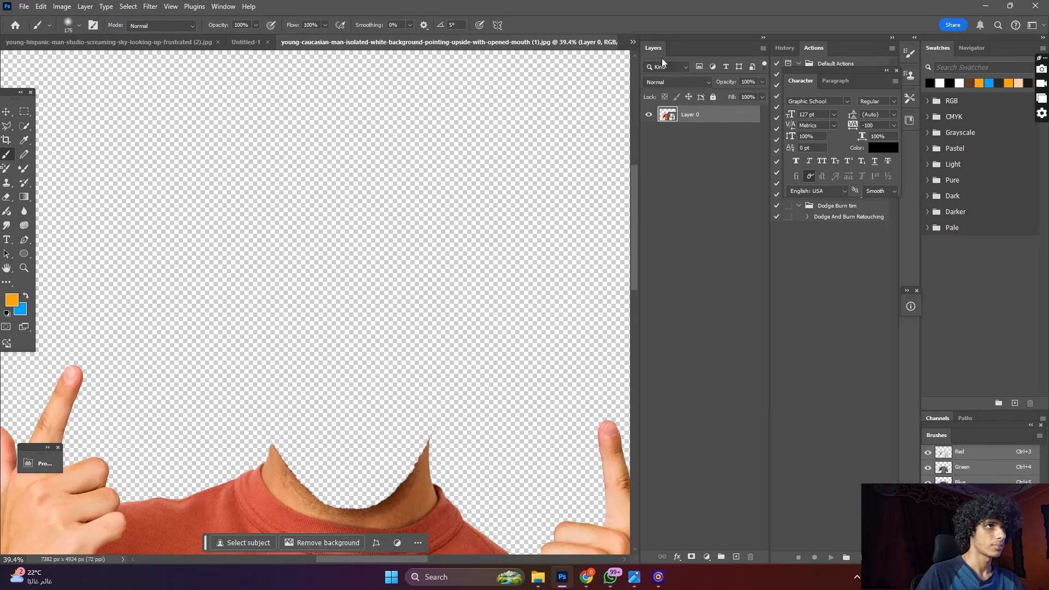
click(632, 44)
click(668, 107)
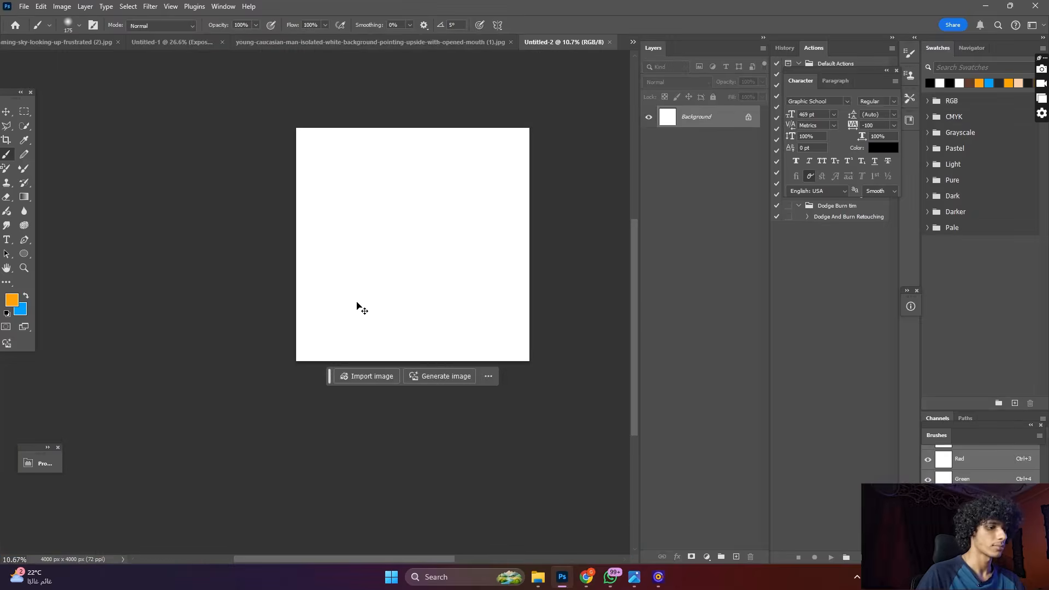
key(ctrl+v)
scroll(439, 244, up, 3)
scroll(279, 252, down, 2)
key(v)
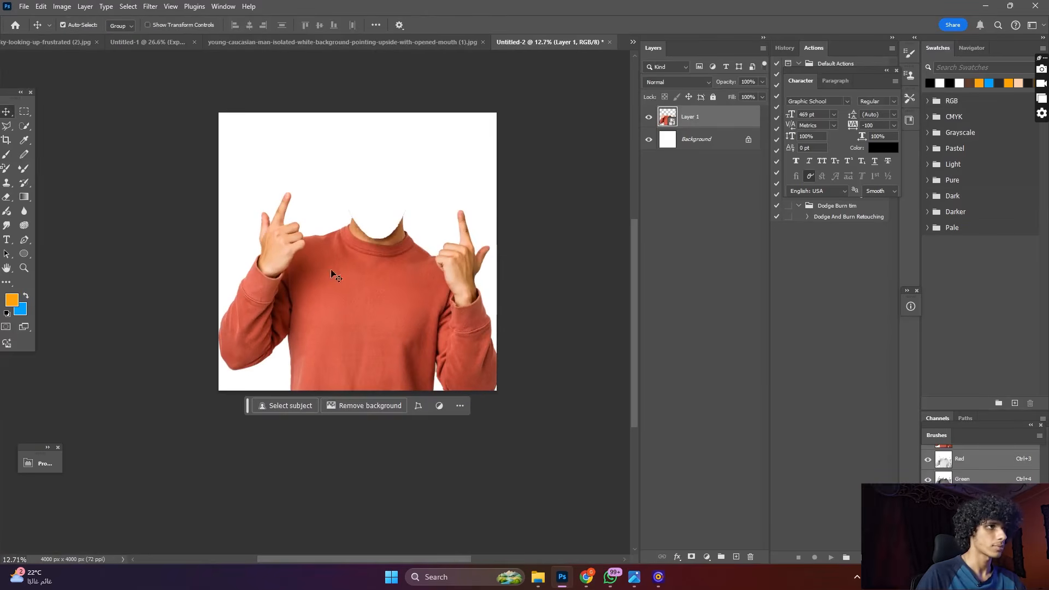
- Scale the pasted body to 90.66% and rotate it by -5.47 degrees so it fits the canvas
key(ctrl+t)
drag(499, 113, 486, 128)
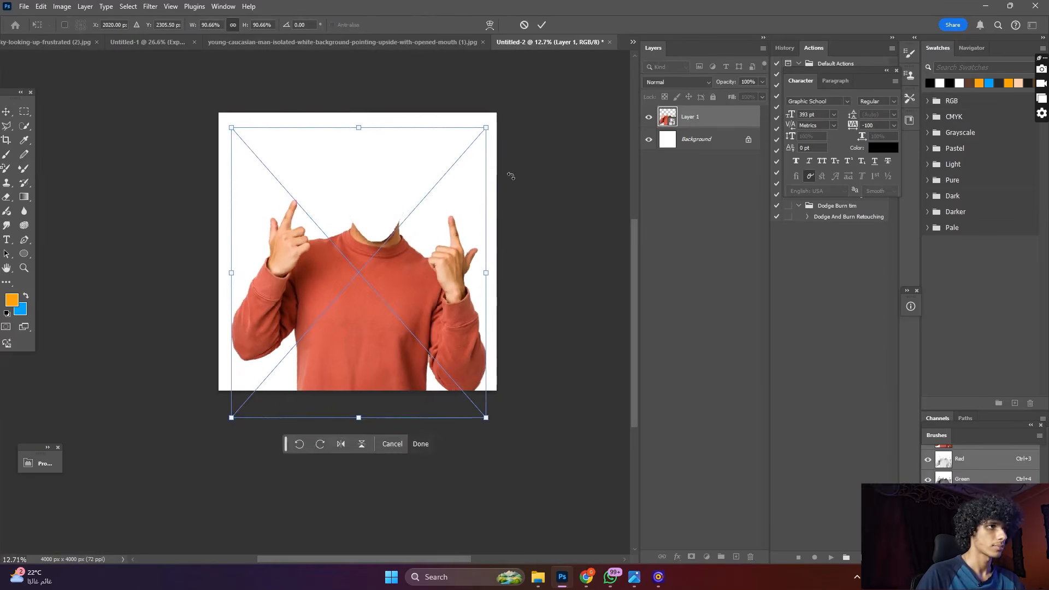
drag(511, 174, 500, 216)
key(Return)
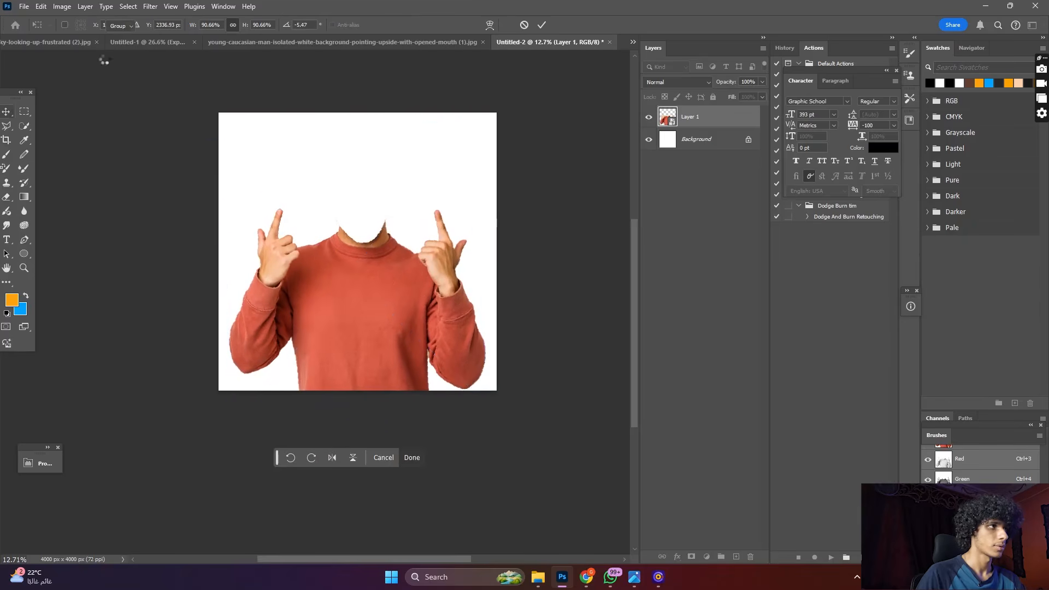
- Apply the body transform and close the red sweater source document
scroll(104, 63, up, 3)
click(322, 46)
right_click(345, 44)
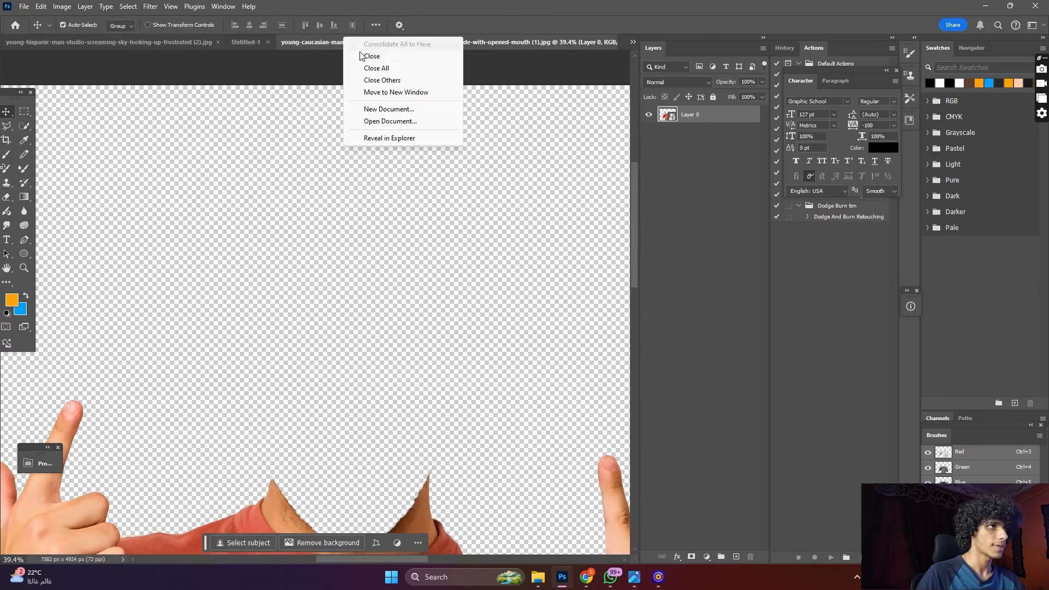
click(364, 53)
click(520, 215)
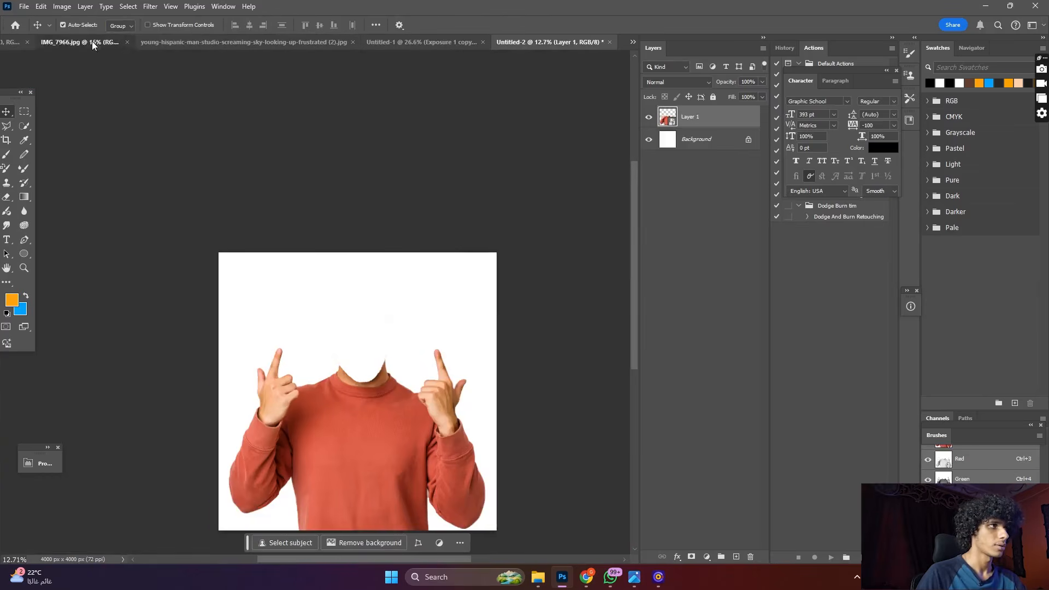
- Select the hair, face and neck of the man in IMG_7966.jpg with the Quick Selection tool
click(92, 41)
scroll(322, 234, up, 3)
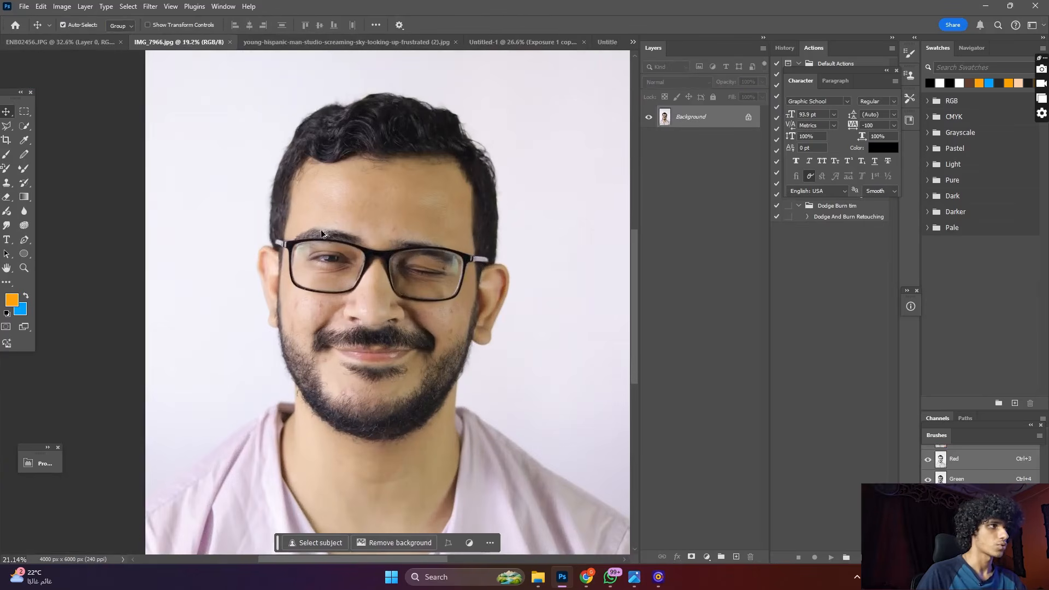
click(24, 128)
scroll(344, 246, up, 2)
drag(328, 234, 380, 108)
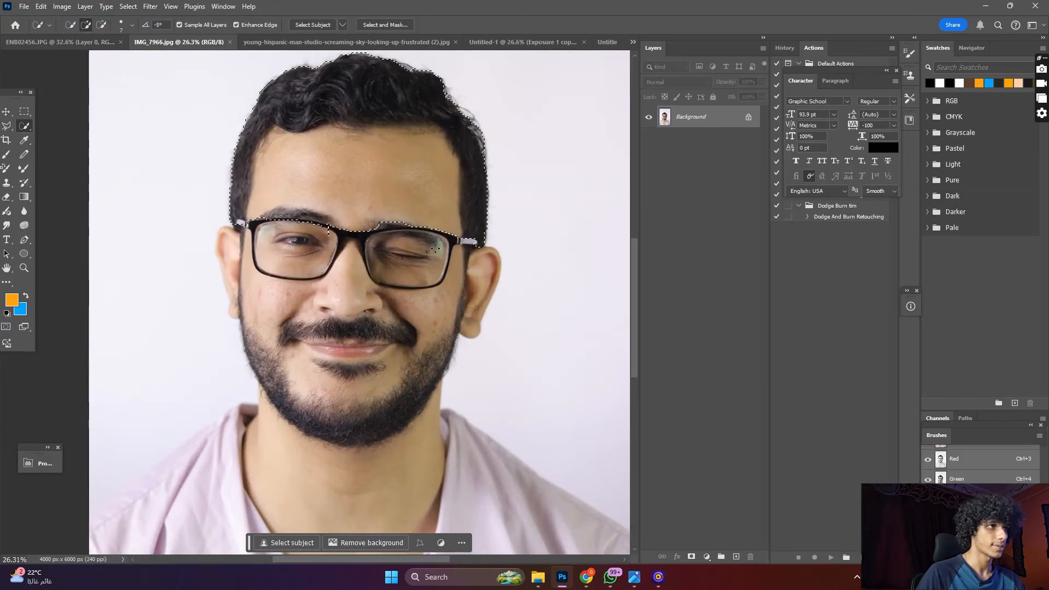
mouse_move(477, 265)
mouse_down()
mouse_move(472, 305)
mouse_move(415, 359)
mouse_move(359, 439)
mouse_up()
scroll(322, 381, down, 3)
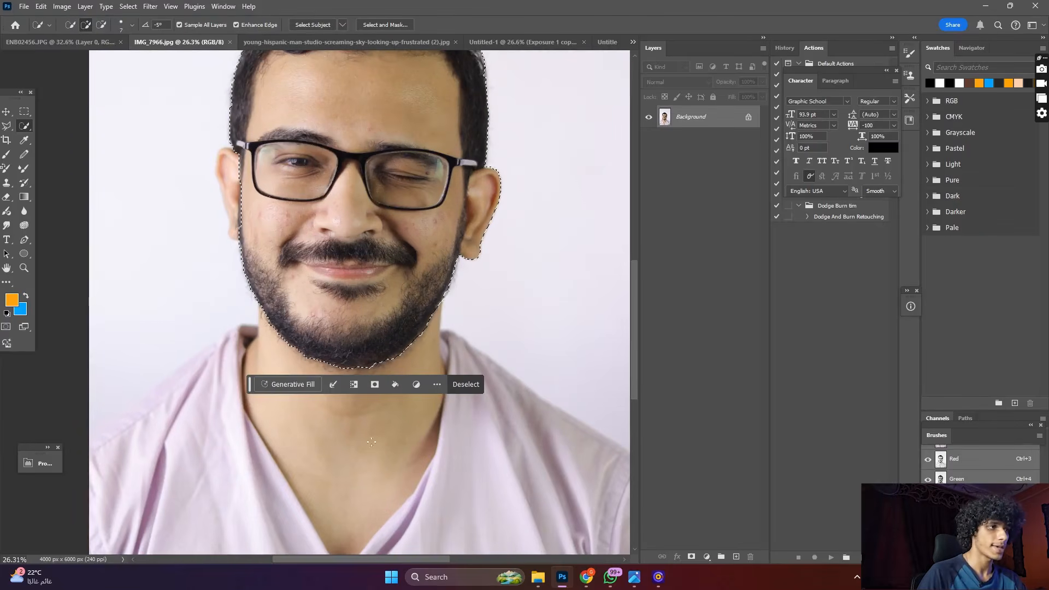
drag(341, 376, 352, 405)
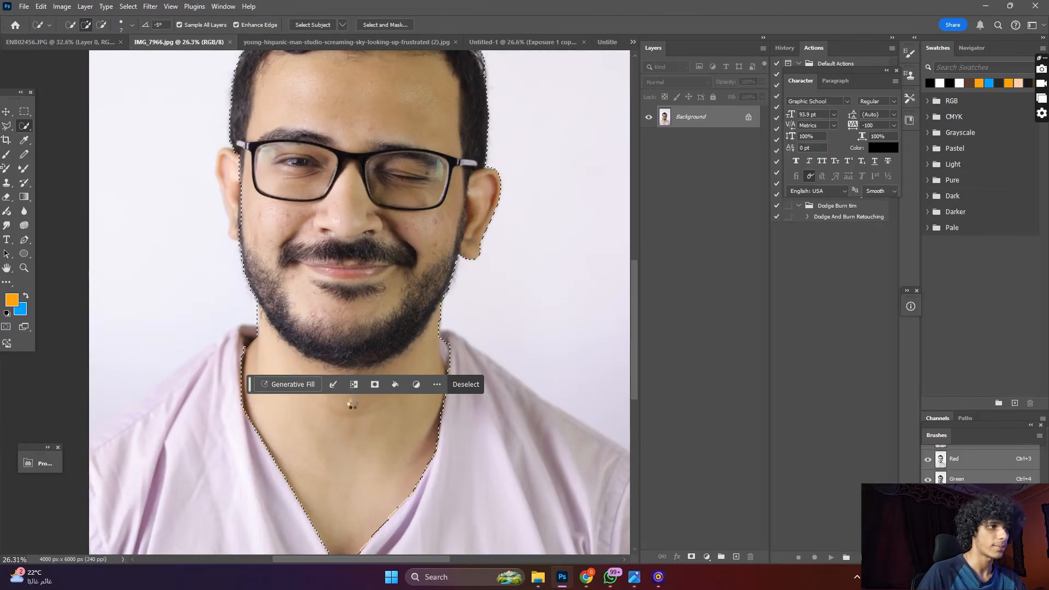
- Add the missing ear beside the open eye to the head selection
scroll(349, 373, down, 2)
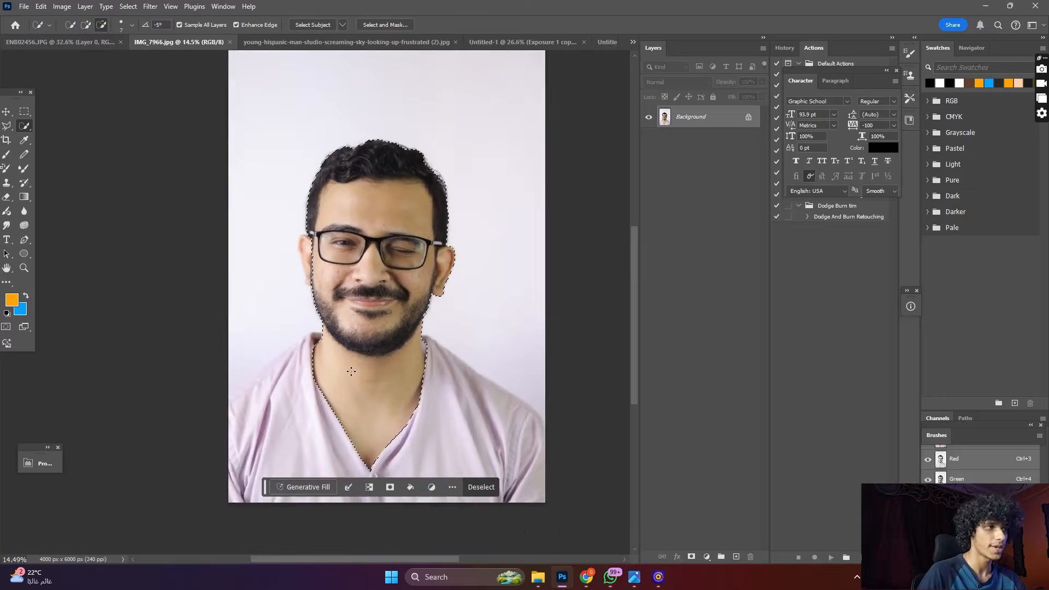
scroll(319, 240, up, 5)
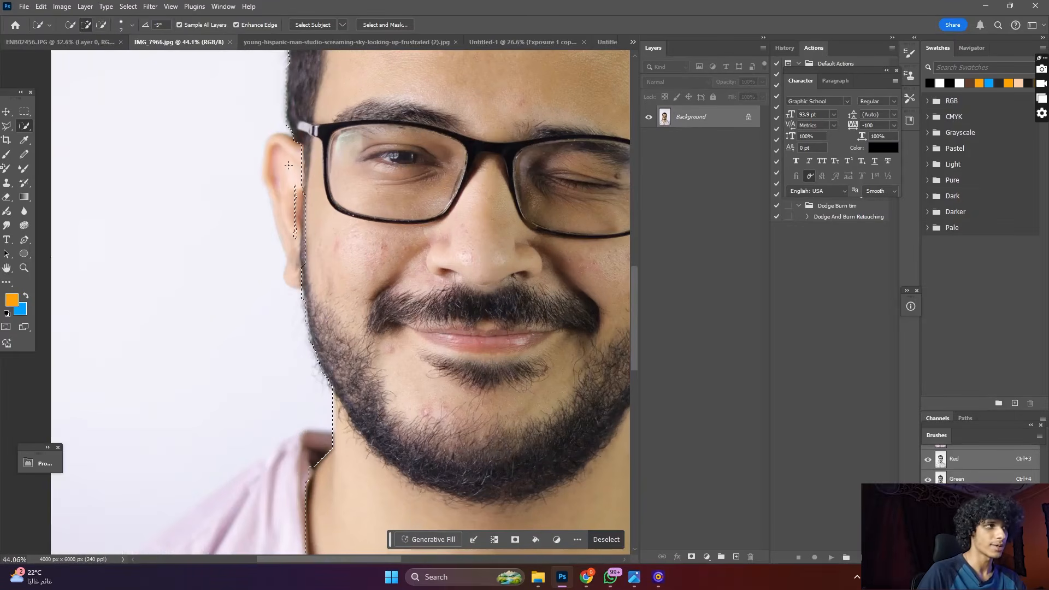
click(318, 239)
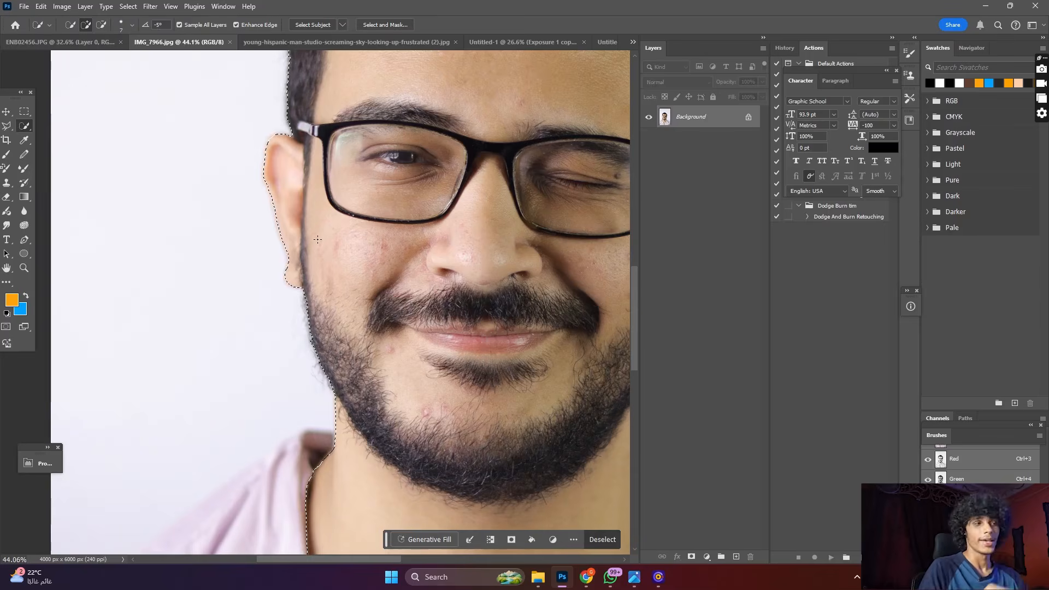
- Mask the portrait layer from the head selection and convert the masked layer to a smart object
scroll(317, 239, down, 2)
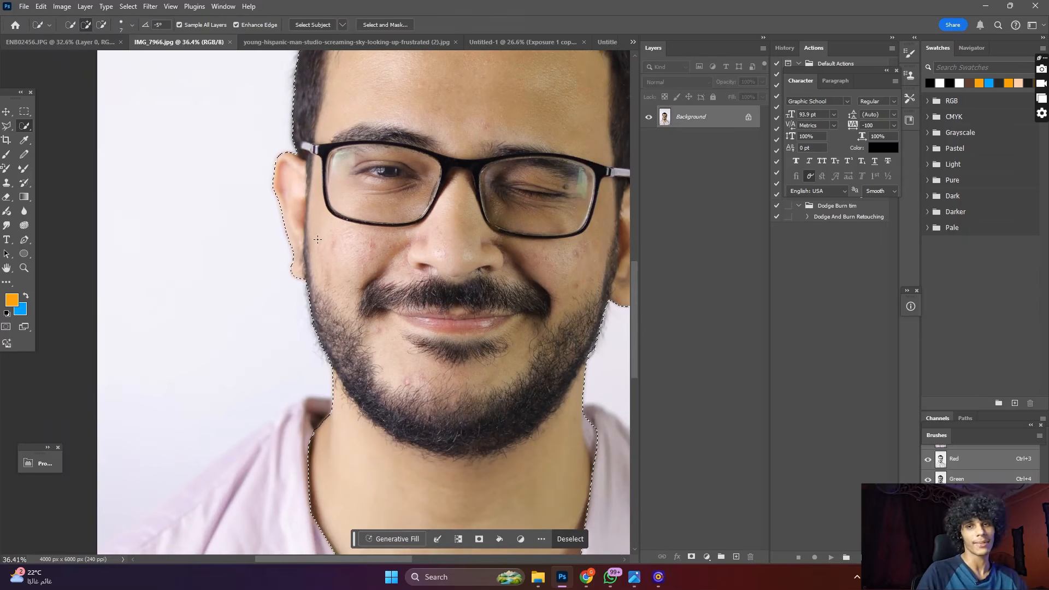
scroll(136, 185, down, 4)
scroll(383, 158, up, 2)
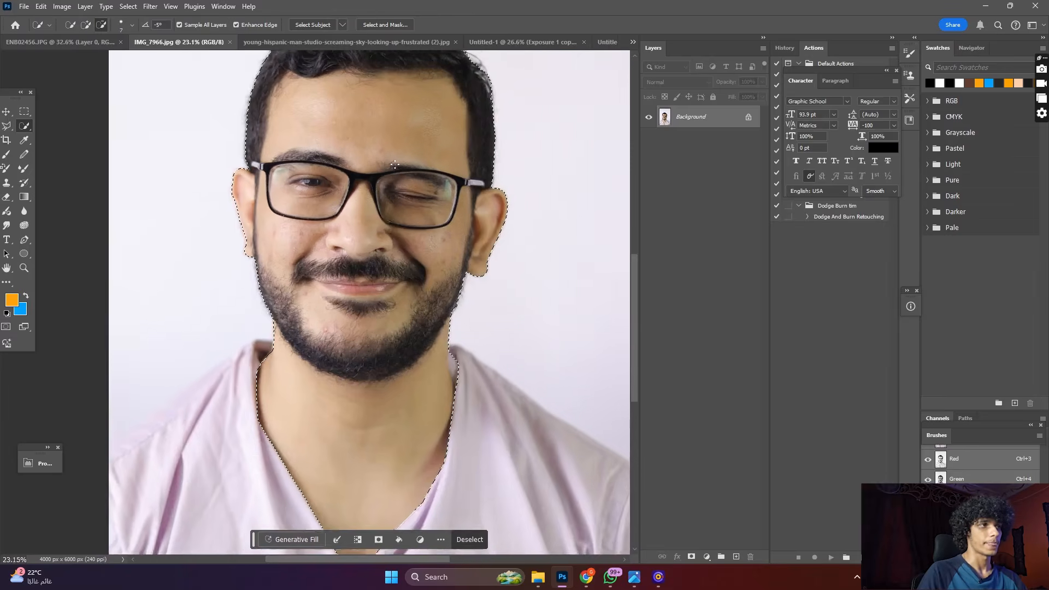
click(692, 556)
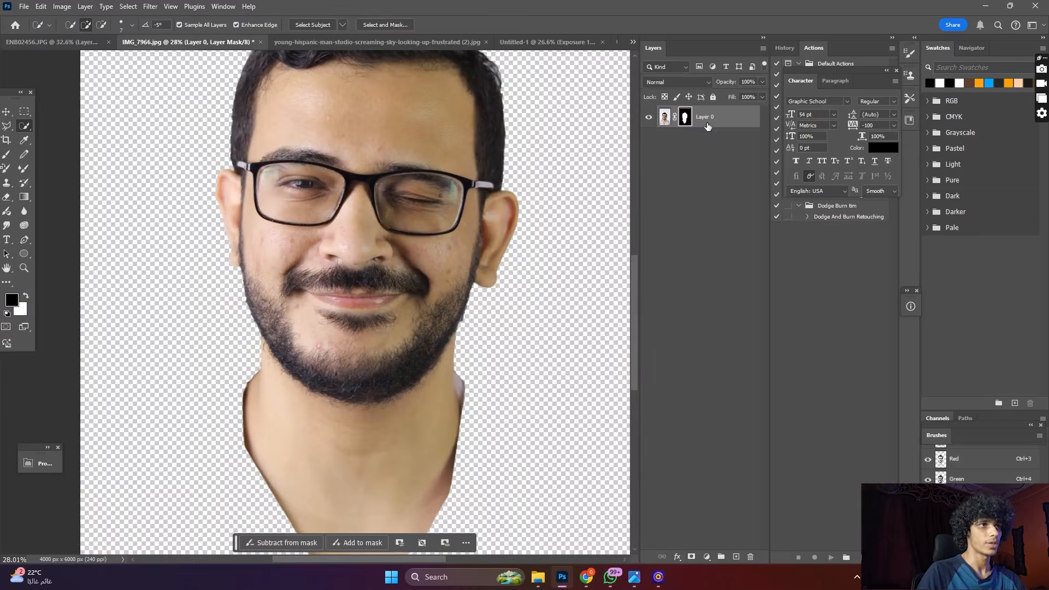
right_click(708, 119)
click(764, 314)
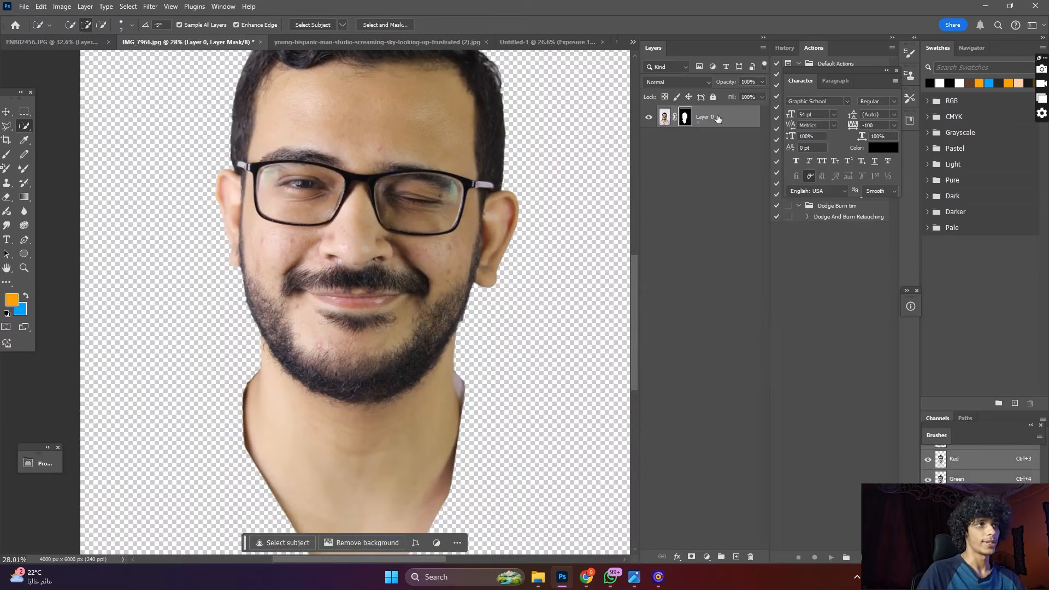
- Copy the head layer into Untitled-2, scale it to 204.32% and place it over the sweater's neck
drag(665, 116, 571, 88)
scroll(366, 361, up, 2)
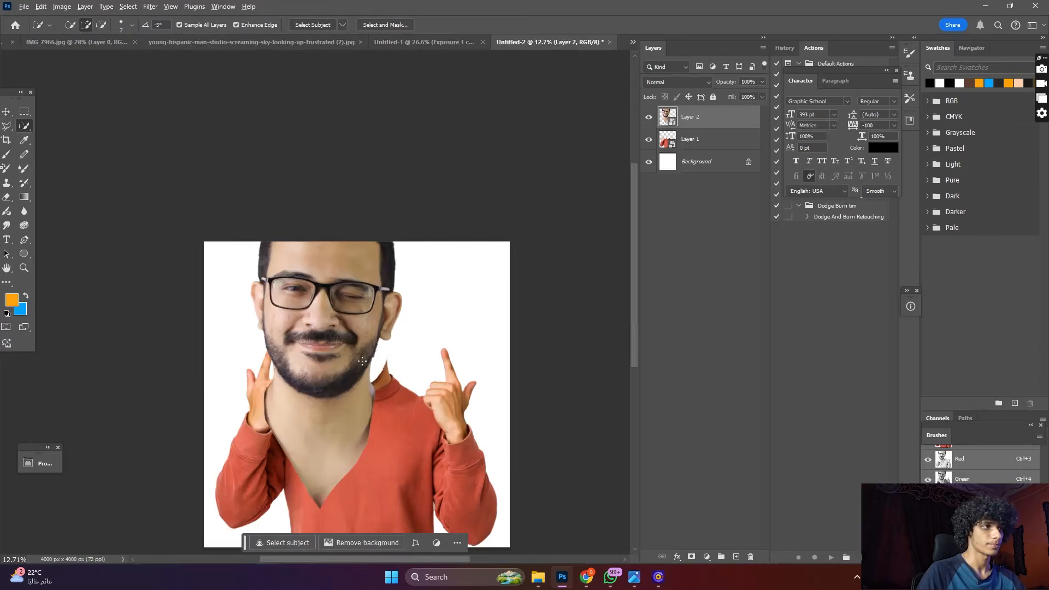
key(ctrl+t)
drag(319, 153, 319, 227)
drag(346, 299, 394, 315)
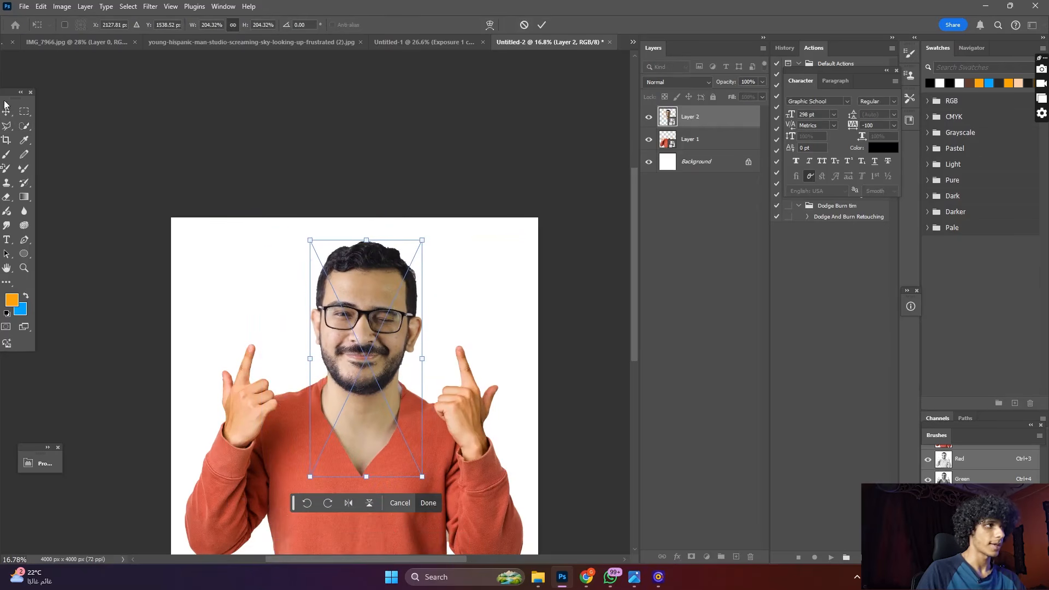
key(Return)
- Lower Layer 2's opacity to 69% and move the head down by about 85 px onto the neck
scroll(374, 292, up, 4)
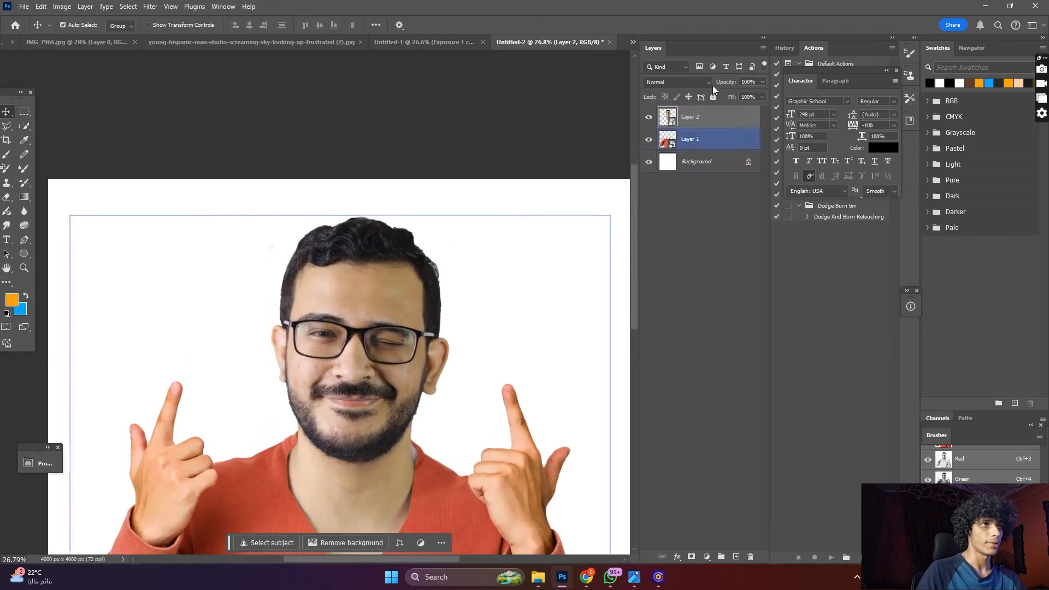
drag(720, 86, 719, 86)
scroll(379, 387, up, 3)
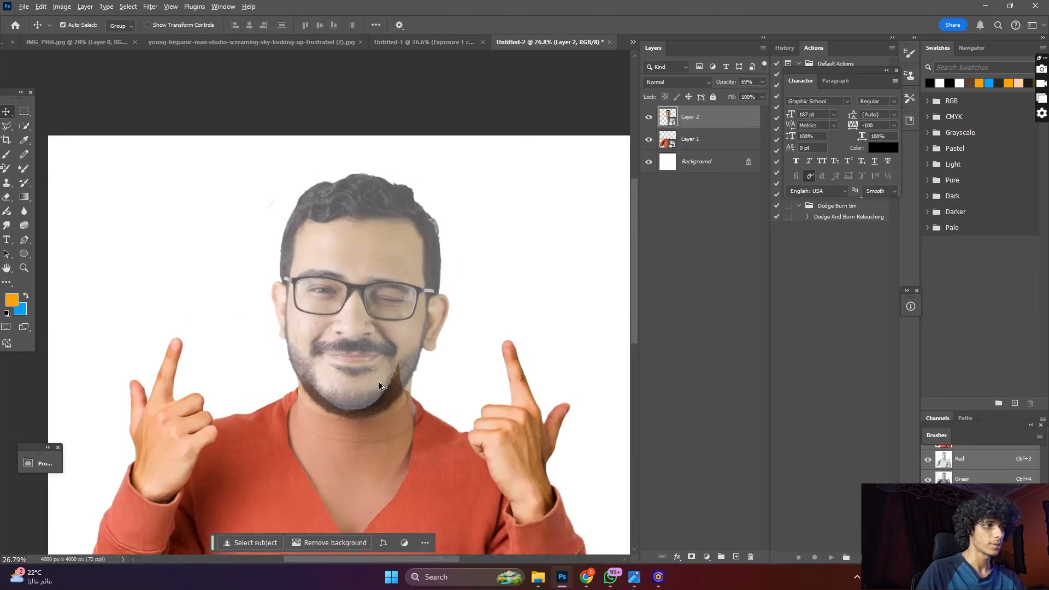
drag(377, 322, 380, 368)
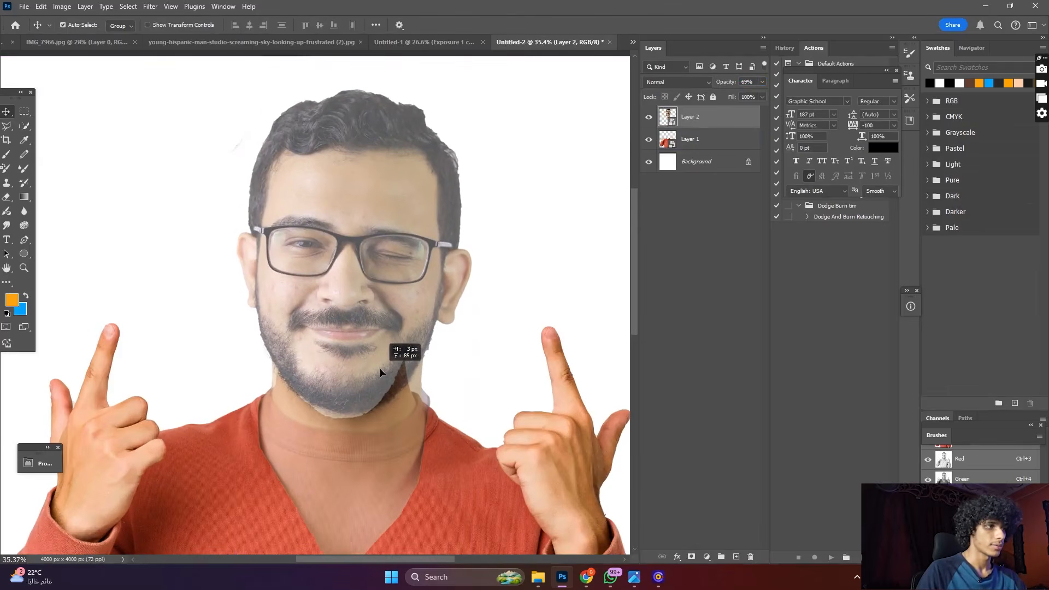
- Scale the head layer to 177.49% and reposition it centrally over the body's neck
key(ctrl+t)
drag(471, 337, 450, 337)
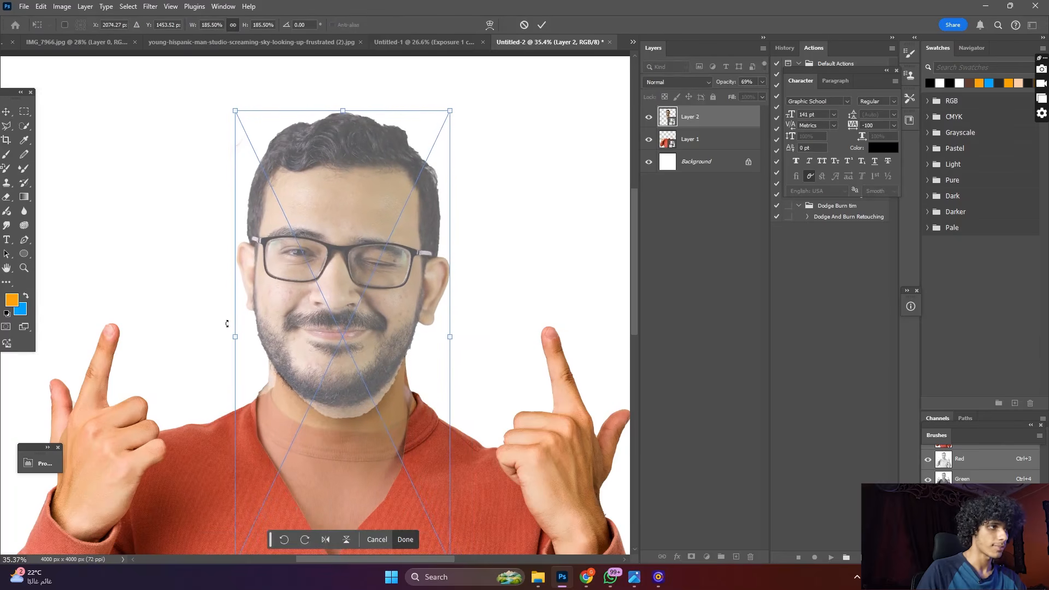
drag(235, 337, 244, 342)
scroll(401, 338, down, 2)
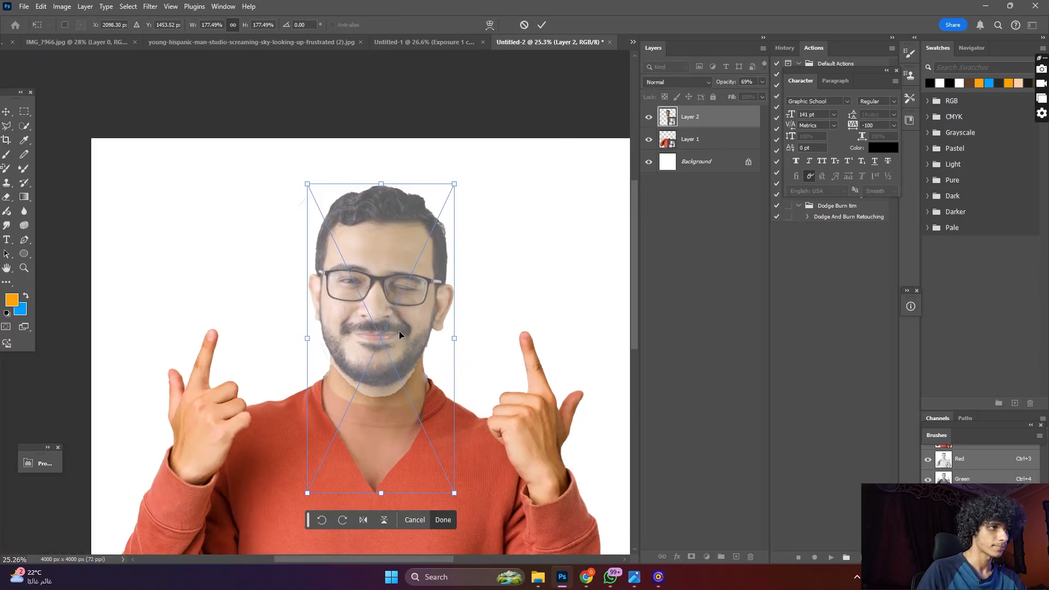
drag(400, 332, 400, 328)
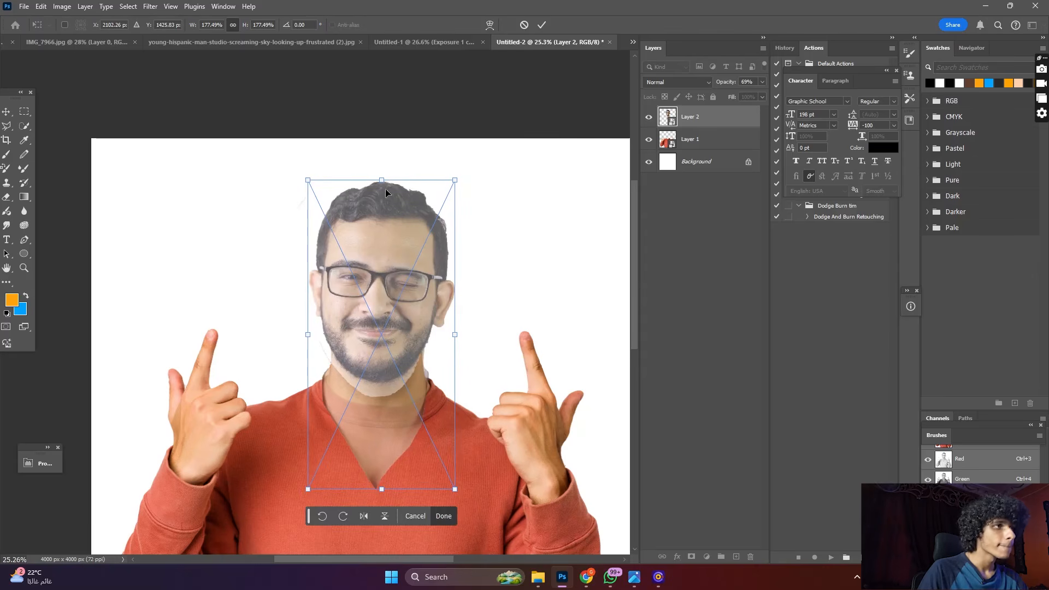
key(Return)
- Nudge the head down to meet the collar and scale it up to 185.88%
scroll(468, 309, down, 3)
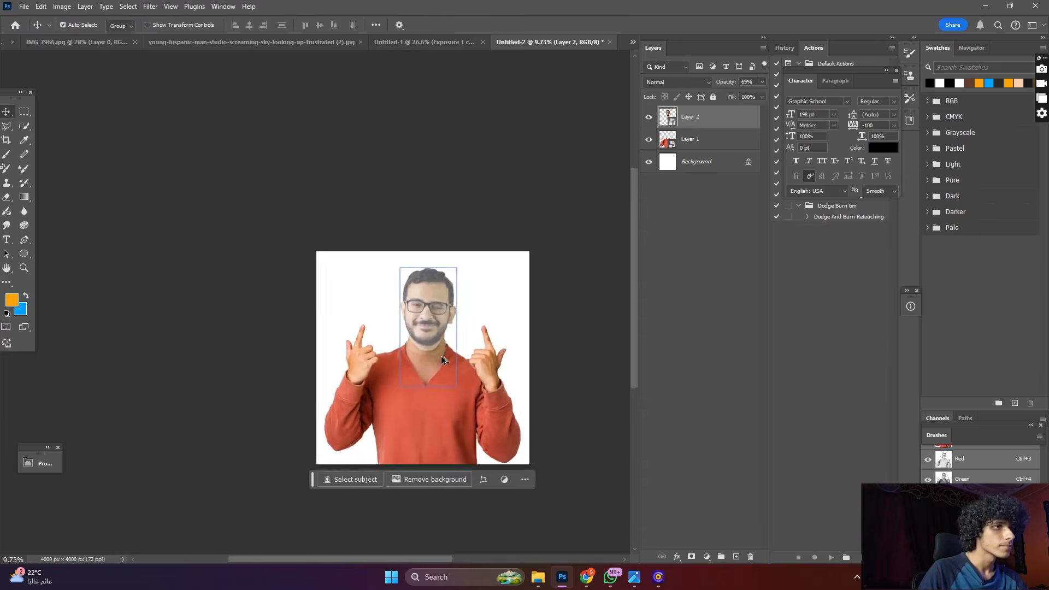
scroll(425, 345, up, 4)
scroll(425, 346, up, 5)
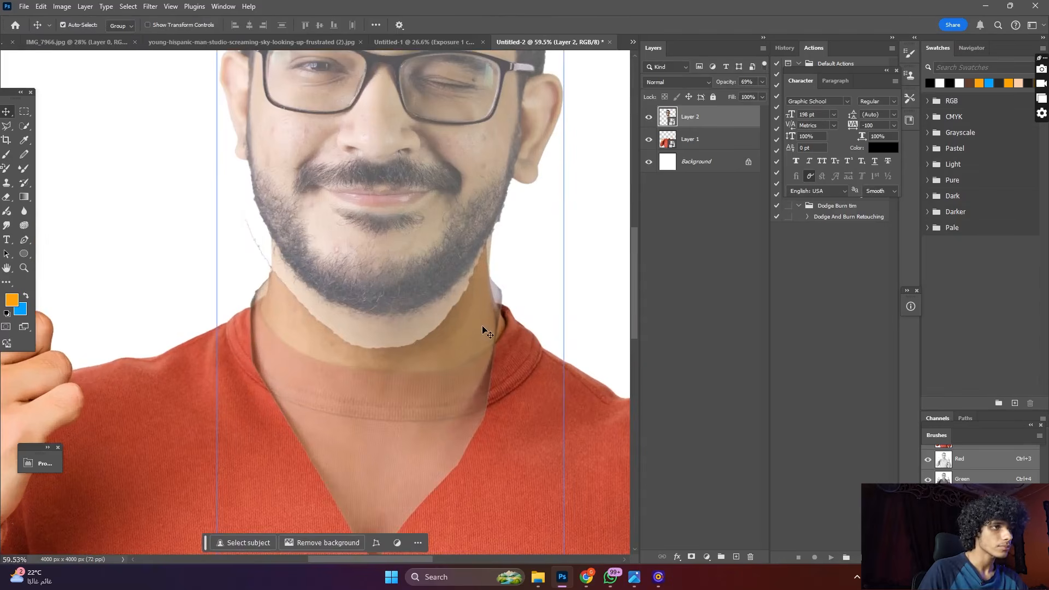
drag(482, 326, 481, 332)
key(ctrl+t)
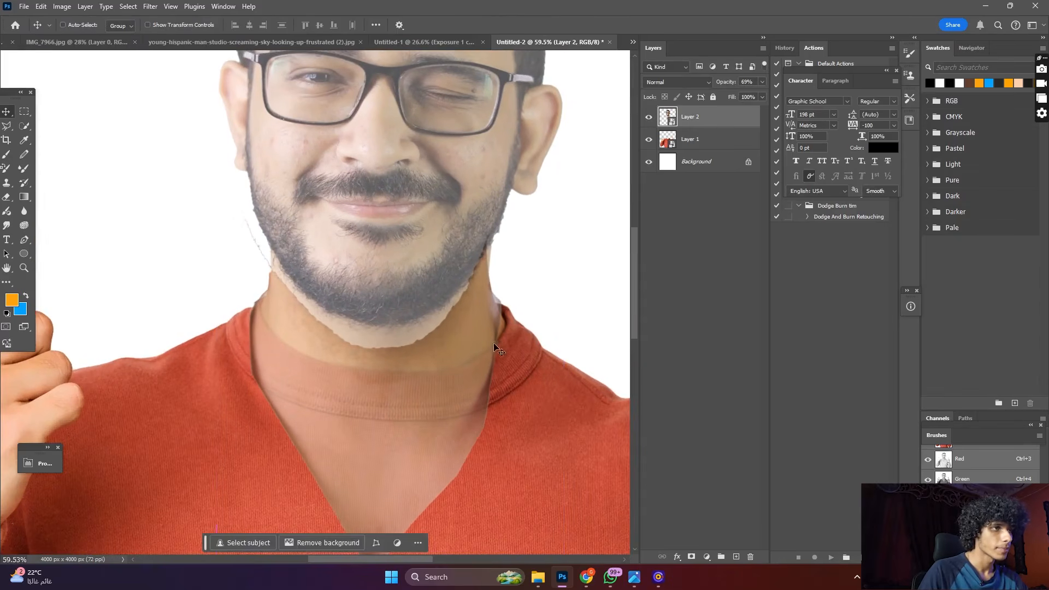
drag(566, 214, 573, 215)
scroll(456, 261, down, 5)
scroll(457, 258, up, 2)
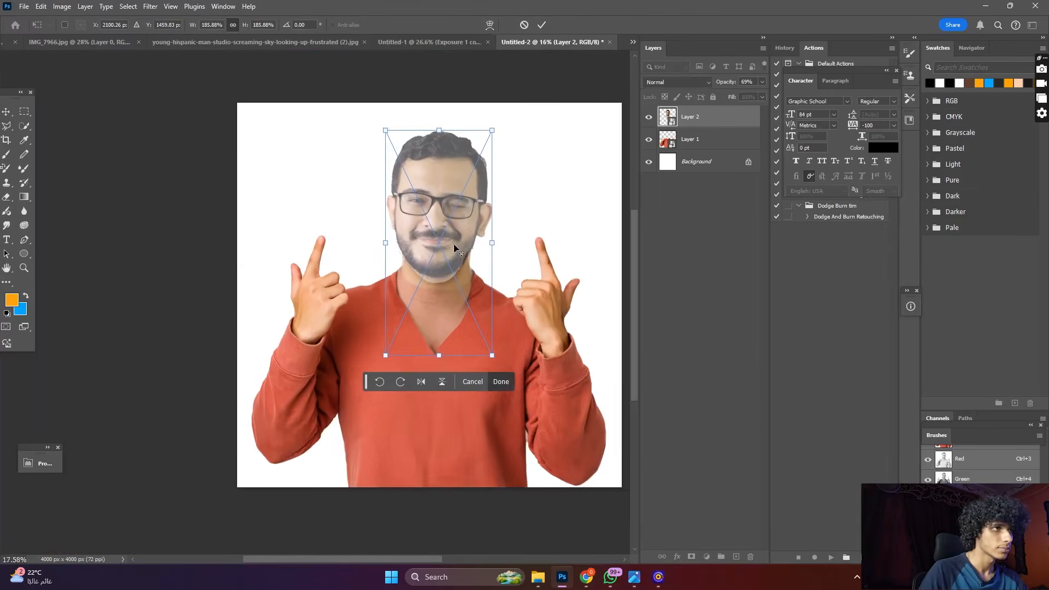
click(6, 111)
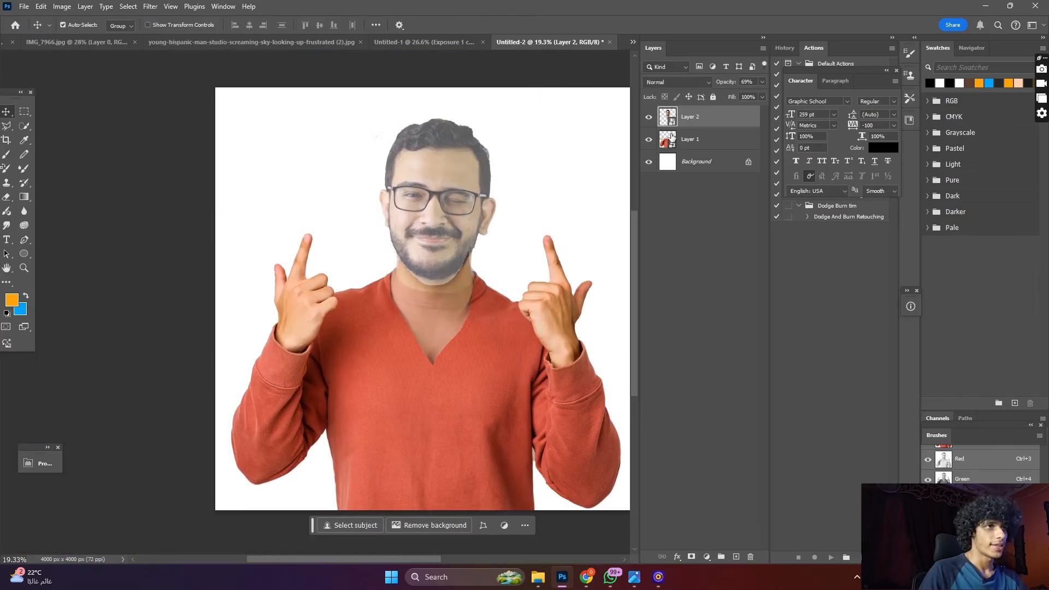
- Add a layer mask to Layer 2 and paint black with a larger brush over the V-shaped skin covering the sweater
scroll(417, 270, up, 2)
scroll(401, 234, up, 1)
scroll(469, 271, down, 4)
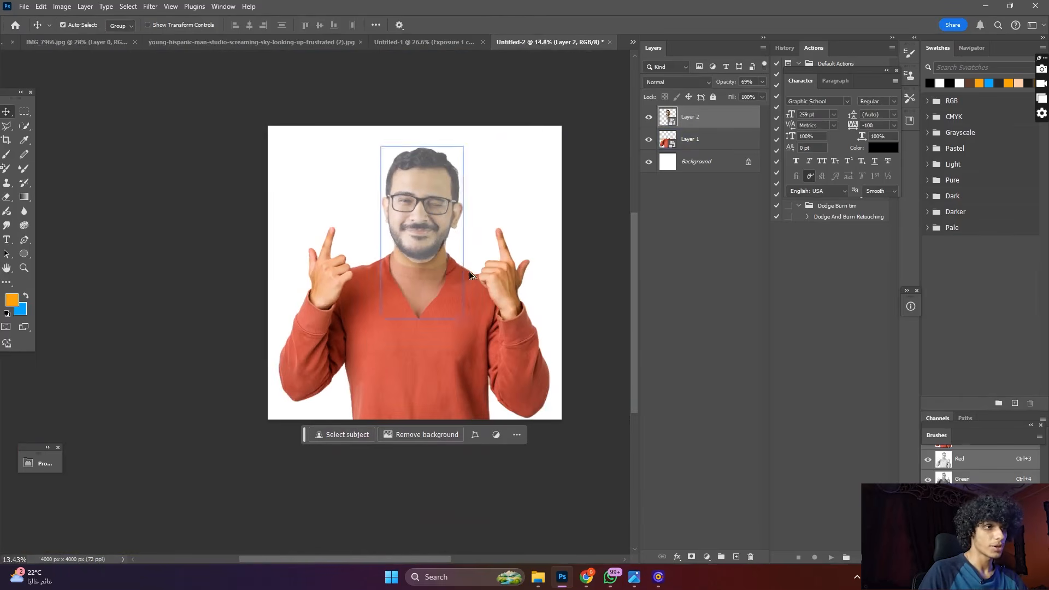
click(692, 556)
key(b)
scroll(457, 344, up, 10)
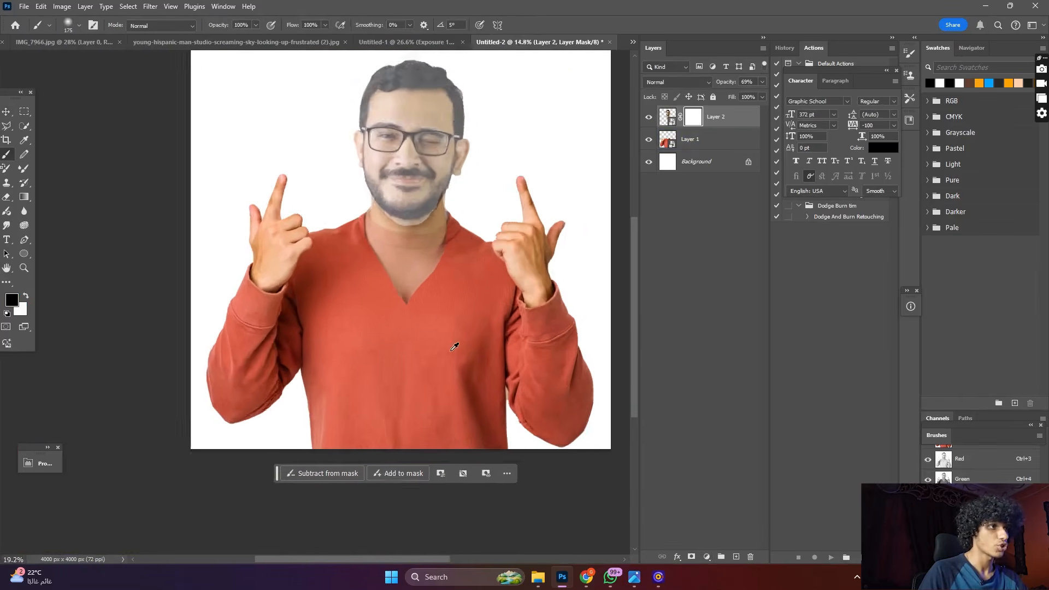
scroll(389, 302, up, 2)
key(bracketright)
key(bracketright)
mouse_move(388, 300)
mouse_down()
mouse_move(238, 330)
mouse_move(415, 236)
mouse_move(395, 222)
mouse_move(506, 182)
mouse_move(484, 194)
mouse_move(464, 180)
mouse_move(506, 135)
mouse_move(509, 91)
mouse_move(500, 85)
mouse_move(486, 179)
mouse_move(485, 153)
mouse_move(353, 177)
mouse_move(327, 232)
mouse_move(383, 250)
mouse_move(383, 213)
mouse_move(329, 207)
mouse_move(363, 194)
mouse_move(321, 182)
mouse_move(388, 168)
mouse_move(369, 168)
mouse_move(360, 172)
mouse_move(417, 171)
mouse_move(235, 142)
mouse_move(290, 160)
mouse_move(355, 172)
mouse_move(247, 129)
mouse_up()
- Refine the mask along the collar's inner edge with black, reducing the brush size to 40 px
key(bracketleft)
key(bracketleft)
key(bracketleft)
key(bracketleft)
key(bracketleft)
key(bracketleft)
key(bracketleft)
scroll(378, 163, up, 1)
scroll(377, 164, up, 4)
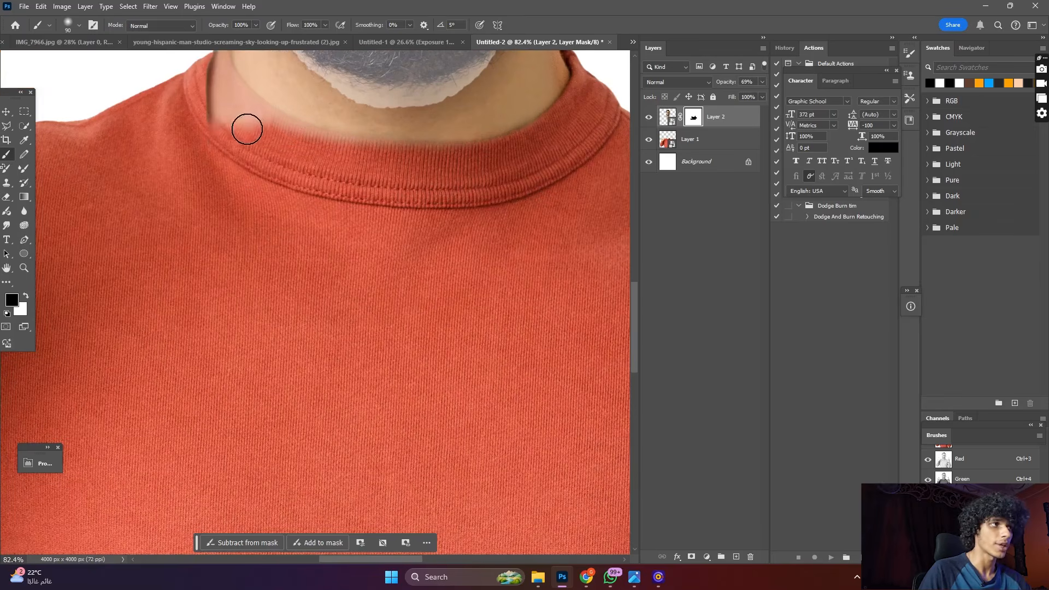
scroll(218, 147, up, 3)
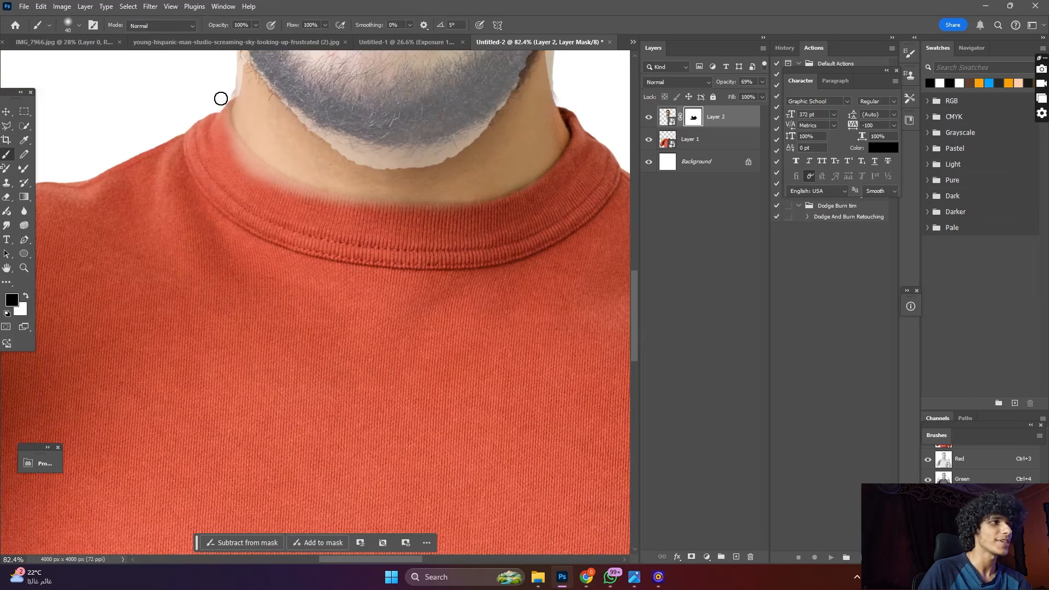
mouse_move(241, 159)
mouse_down()
mouse_move(266, 180)
mouse_move(232, 151)
mouse_move(288, 202)
mouse_move(241, 170)
mouse_move(310, 204)
mouse_move(236, 165)
mouse_move(352, 210)
mouse_move(293, 196)
mouse_up()
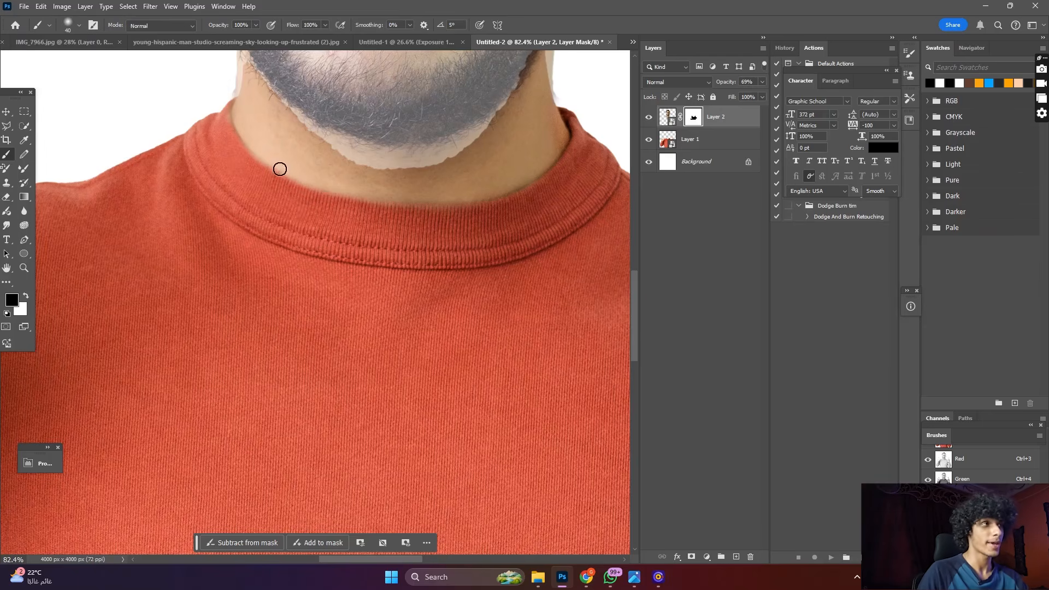
- Restore Layer 2's opacity to 100% and inspect the jaw, neck and collar edges up close
scroll(273, 164, up, 4)
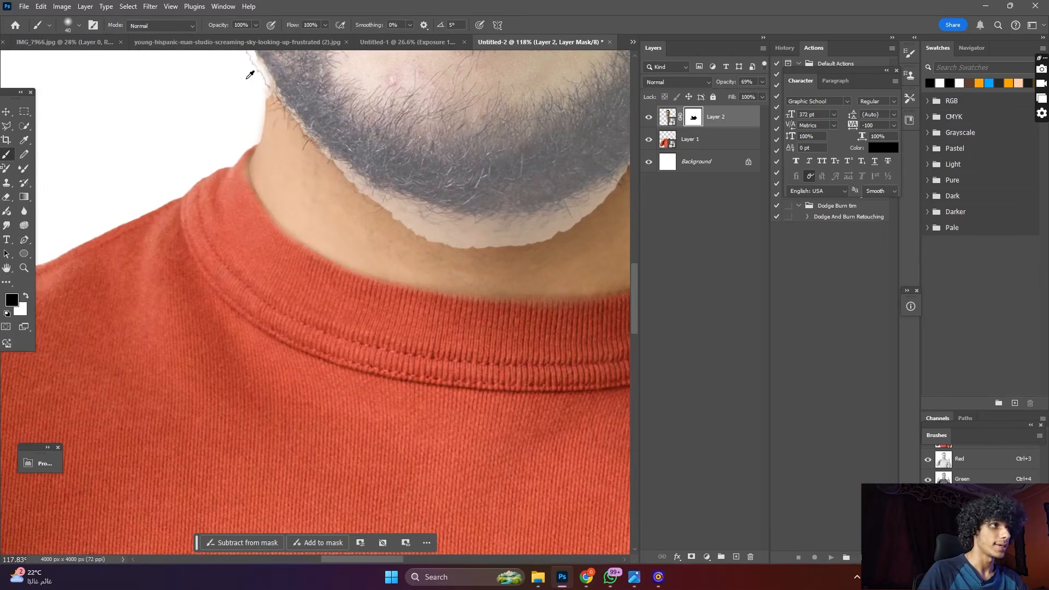
scroll(247, 78, down, 10)
scroll(402, 158, up, 11)
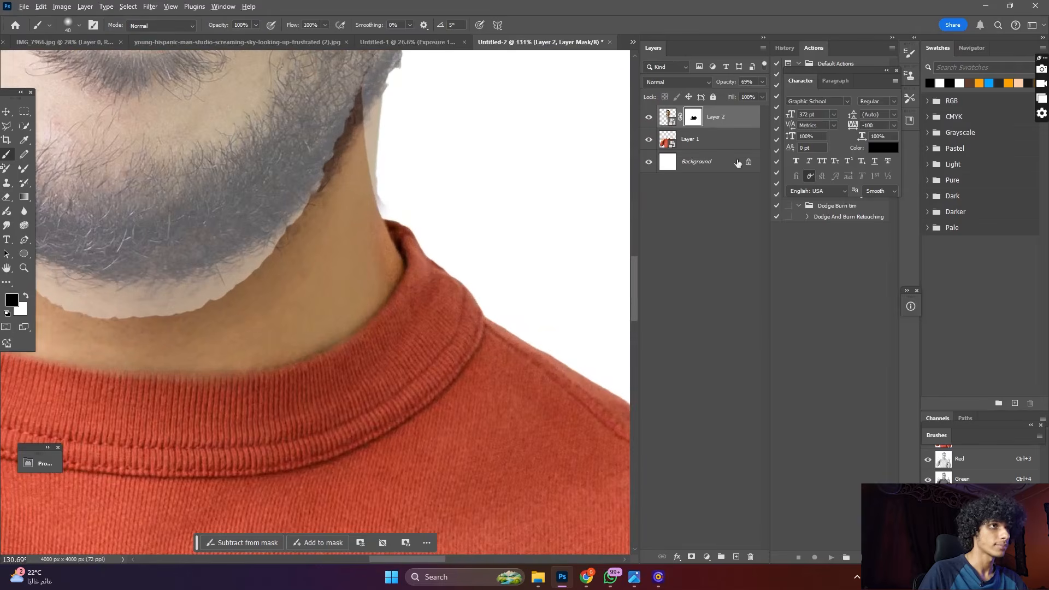
scroll(328, 98, down, 8)
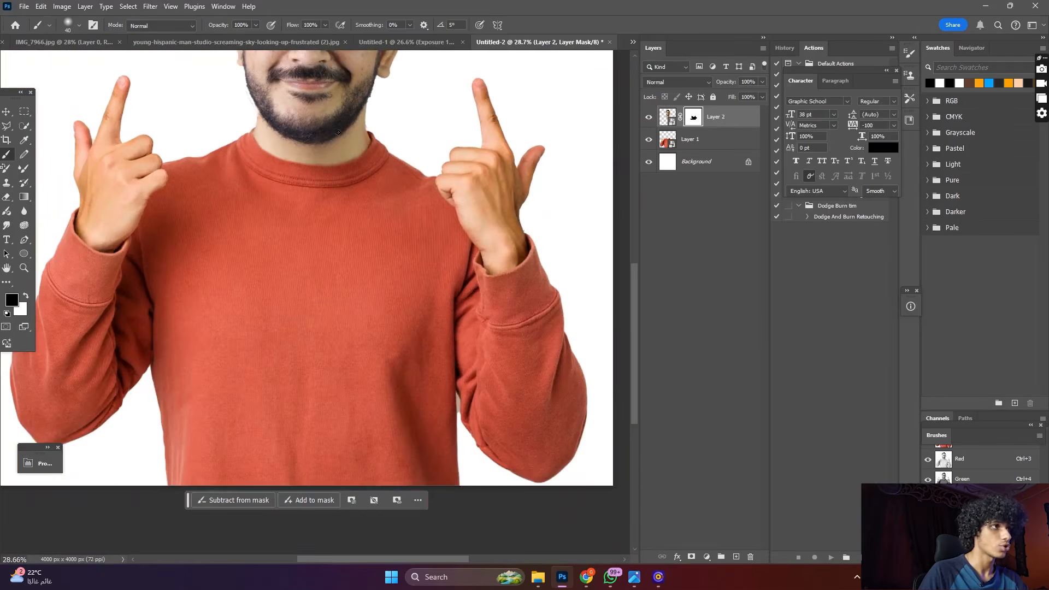
scroll(227, 164, up, 6)
scroll(227, 163, up, 4)
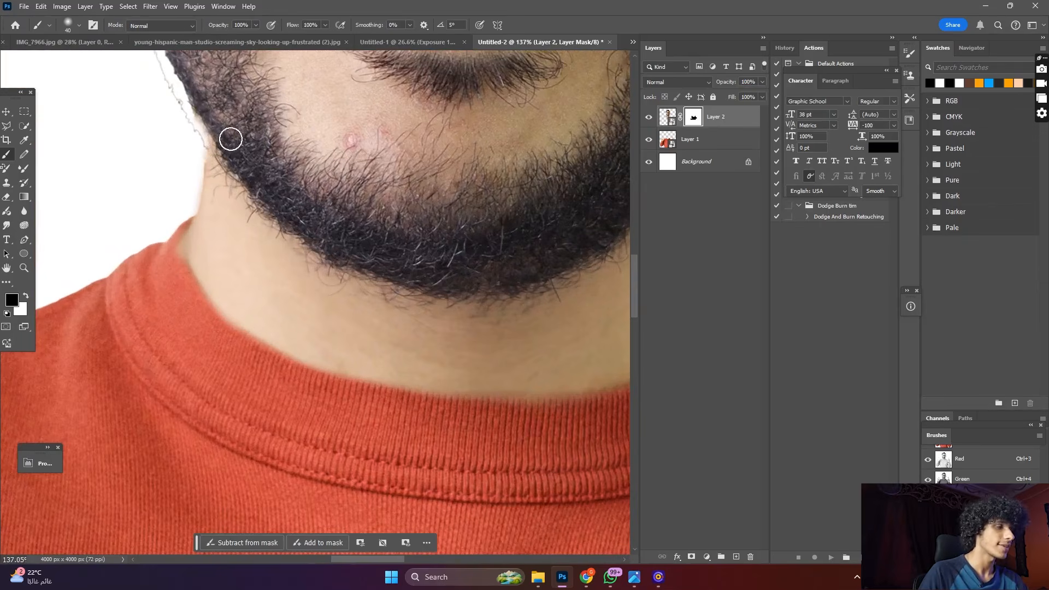
- Touch up Layer 2's mask with black where the neck meets the collar below the sparse-haired side of the jaw
key(x)
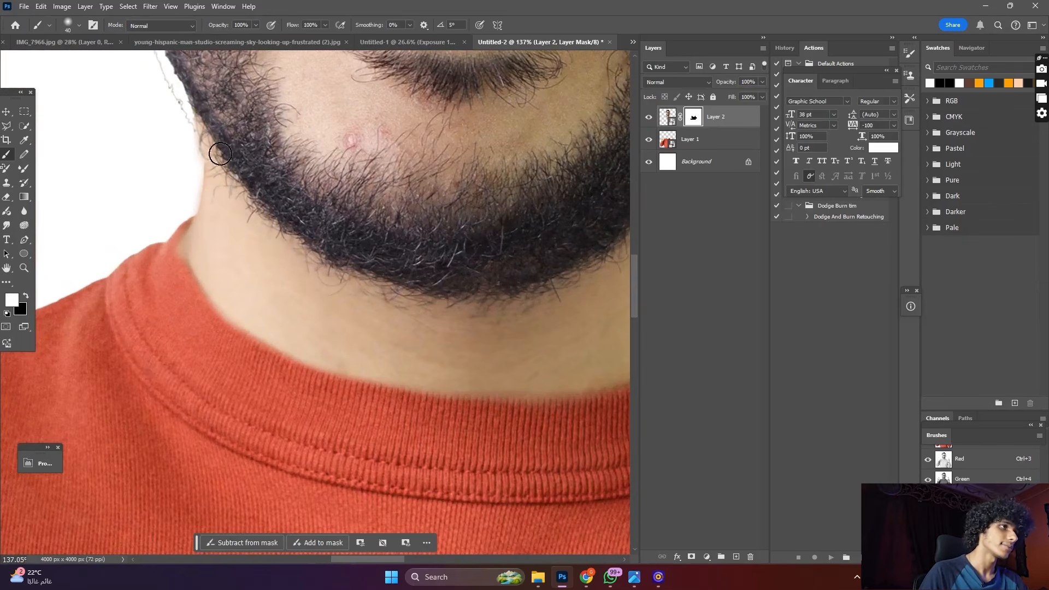
key(x)
scroll(183, 126, down, 4)
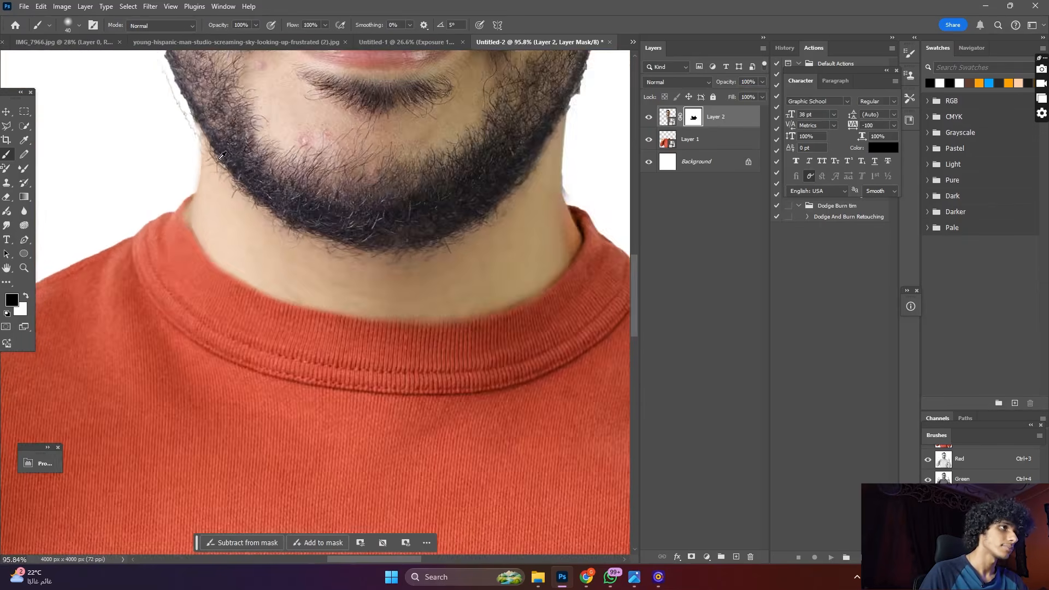
scroll(171, 197, up, 4)
drag(175, 230, 185, 193)
scroll(243, 280, down, 3)
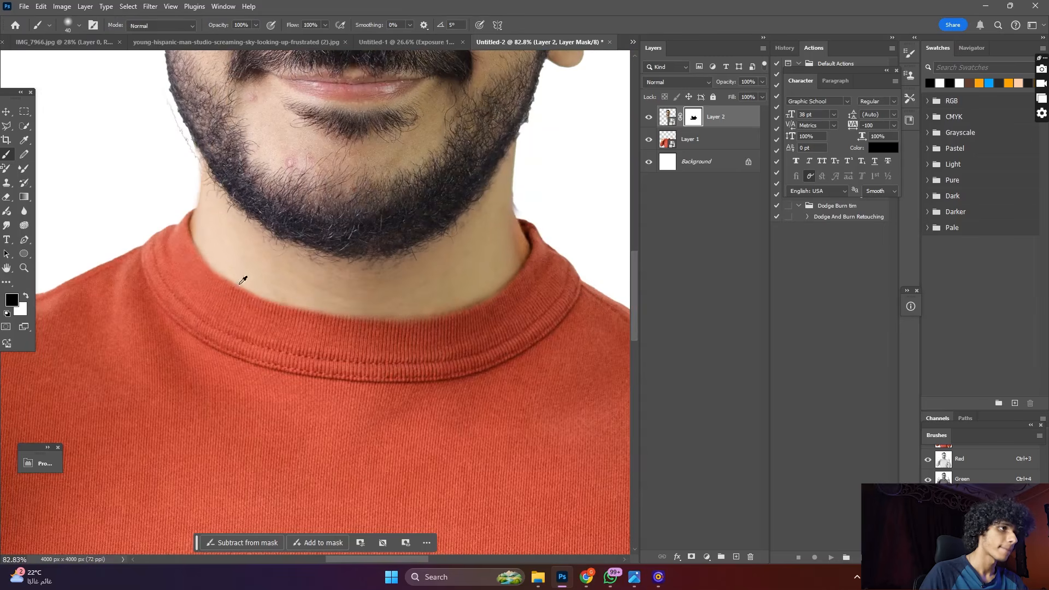
scroll(459, 306, down, 1)
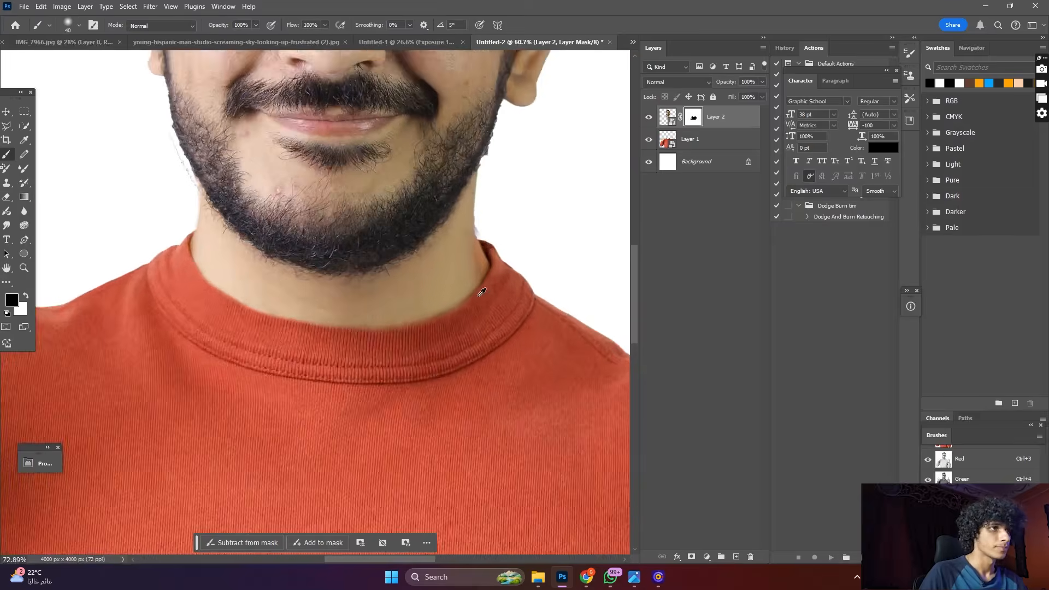
- Paint white on Layer 2's mask at the opposite neck edge, just inside the raised collar
scroll(480, 281, up, 4)
mouse_move(410, 355)
mouse_down()
mouse_move(239, 372)
mouse_move(58, 363)
mouse_up()
scroll(424, 250, up, 2)
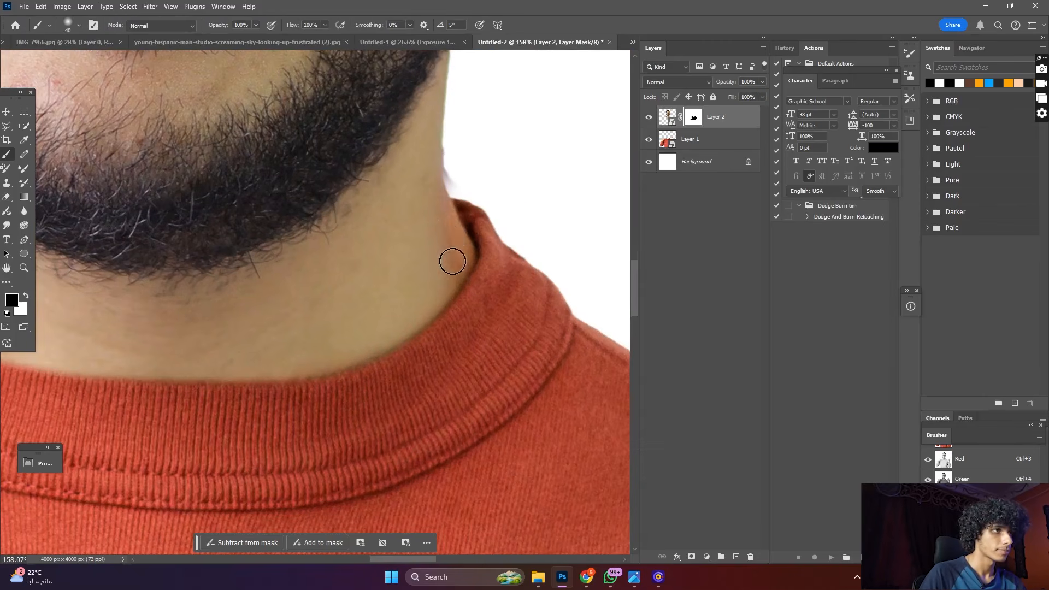
key(x)
scroll(461, 203, up, 3)
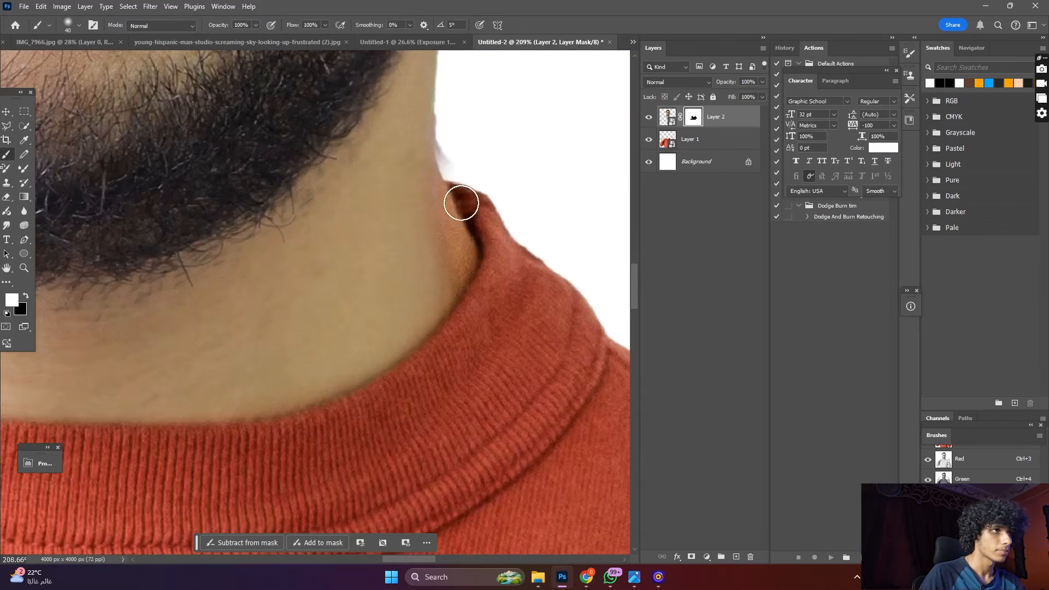
drag(461, 202, 457, 189)
key(x)
- Reduce the brush to 10 px and mask out the pale fringe beside the neck above the collar with black
scroll(462, 189, up, 3)
key(bracketleft)
key(bracketleft)
key(bracketleft)
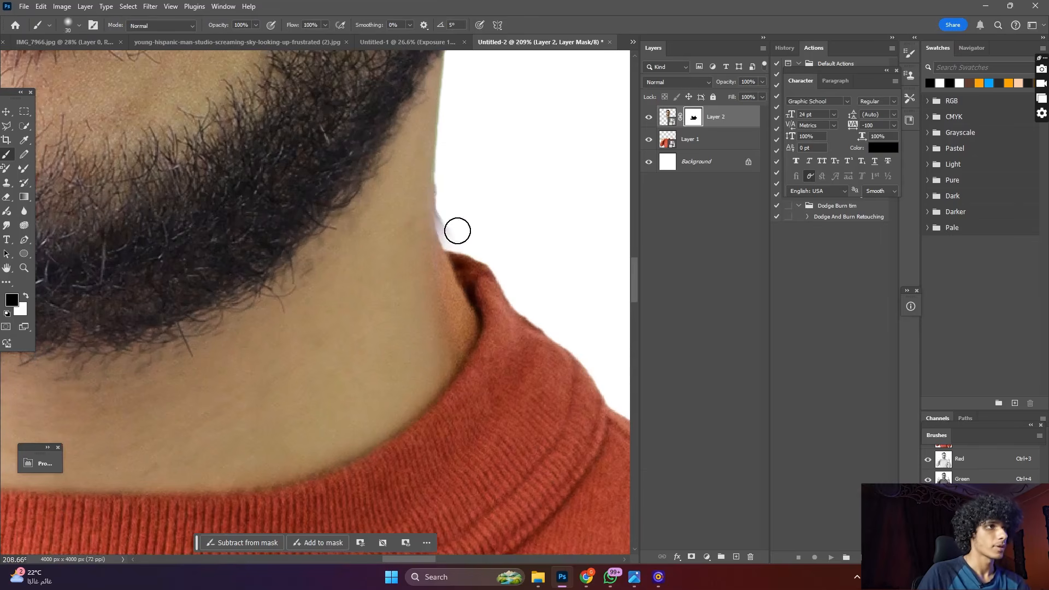
drag(456, 229, 456, 225)
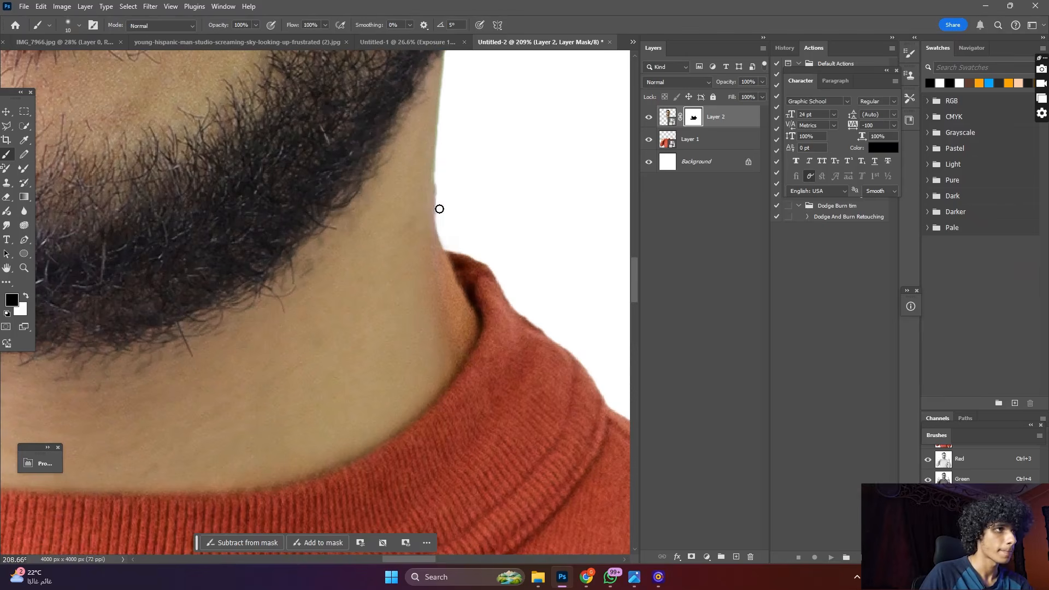
- Enlarge the brush to 20 px and clean the mask edge along the neck and bearded jaw with black
scroll(445, 144, up, 2)
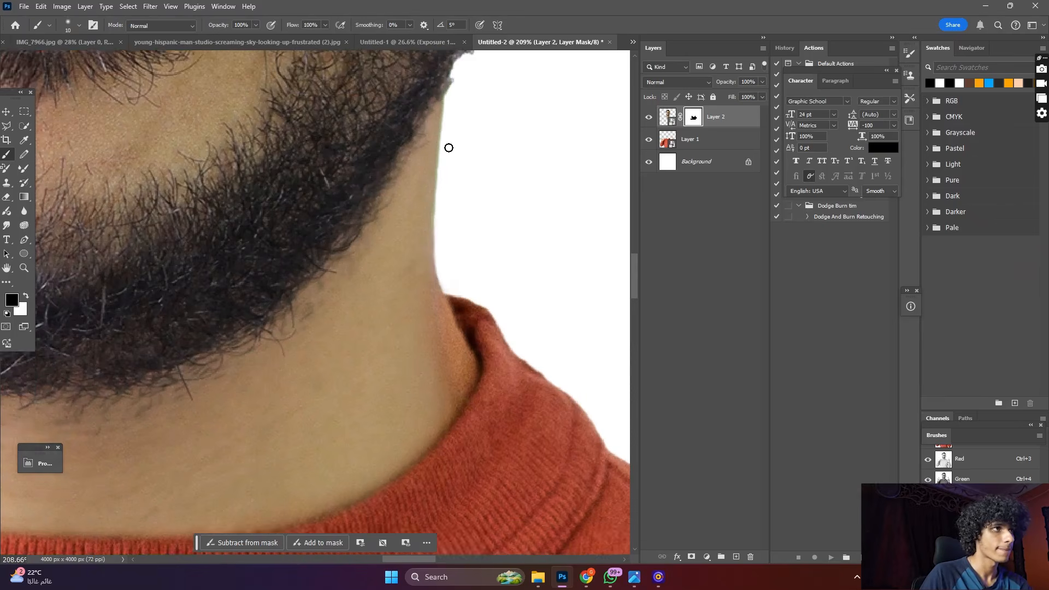
key(bracketright)
scroll(468, 121, up, 1)
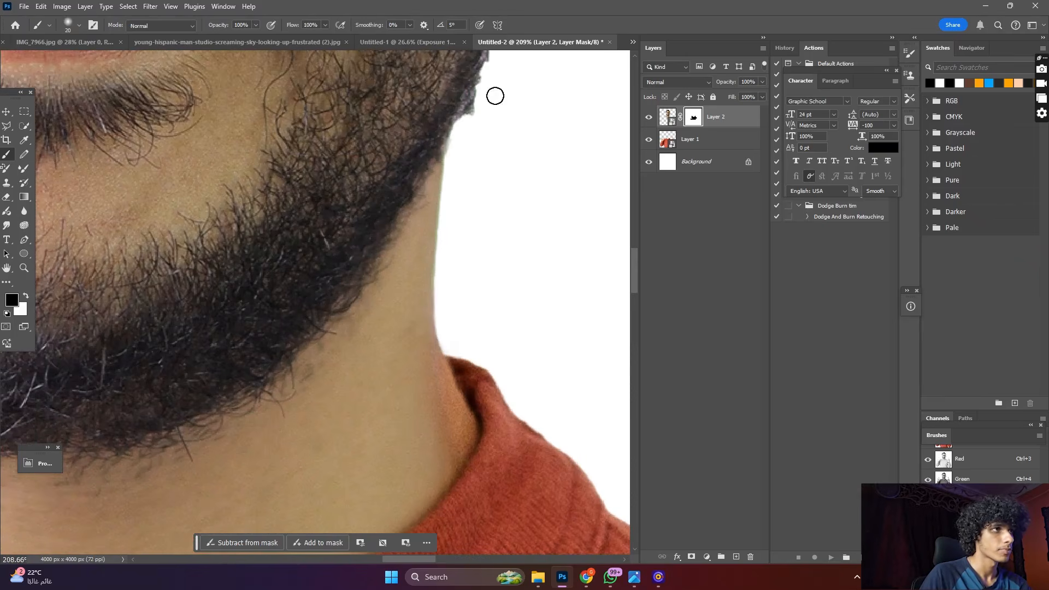
scroll(487, 80, up, 2)
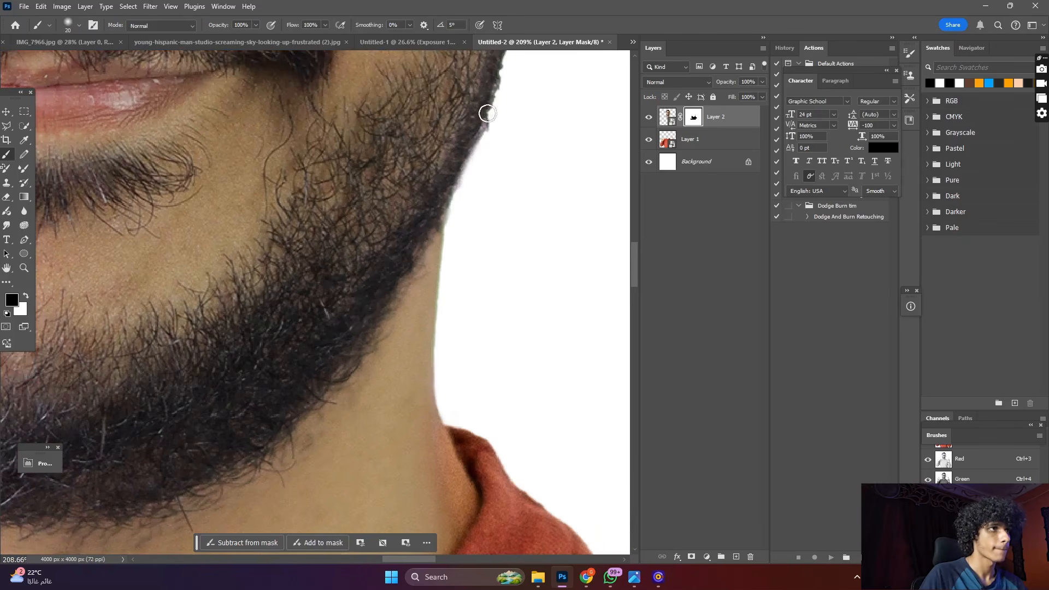
scroll(506, 108, down, 10)
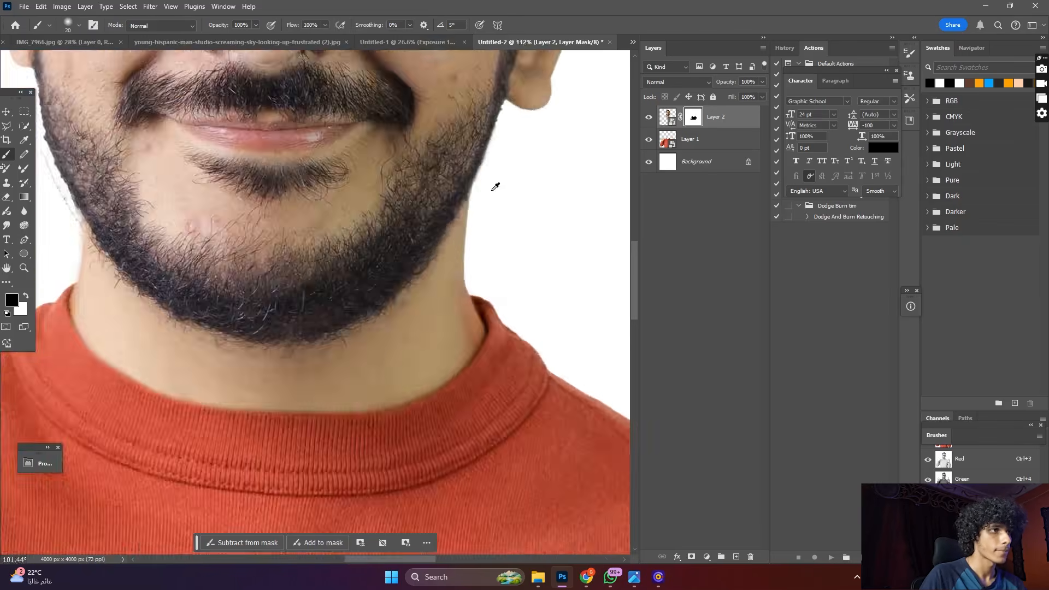
scroll(471, 207, up, 6)
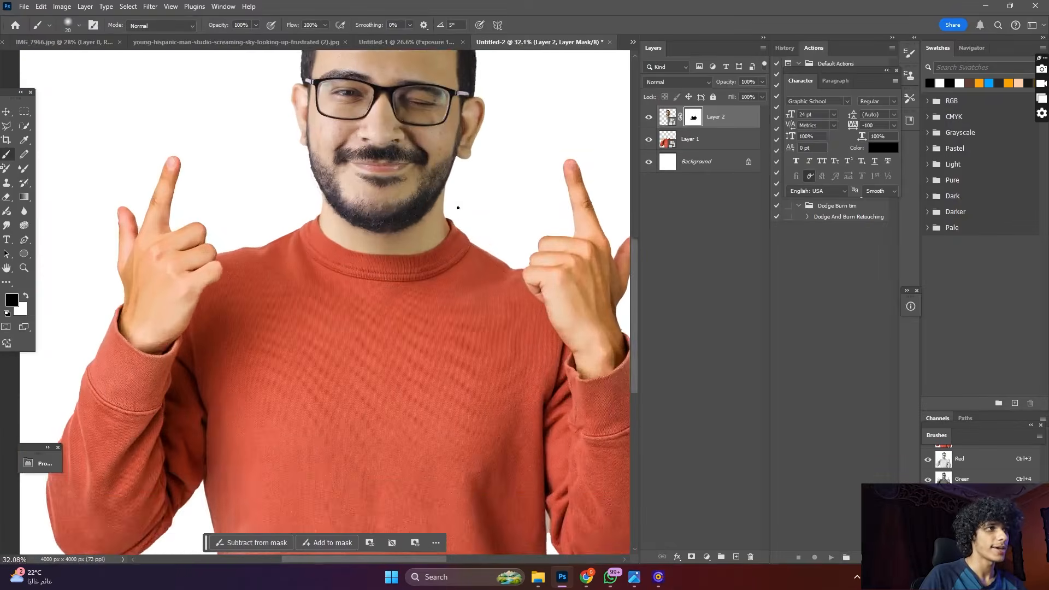
- Try to scale Layer 2's head up to 106.16% and reposition it over the collar
key(v)
scroll(433, 347, down, 2)
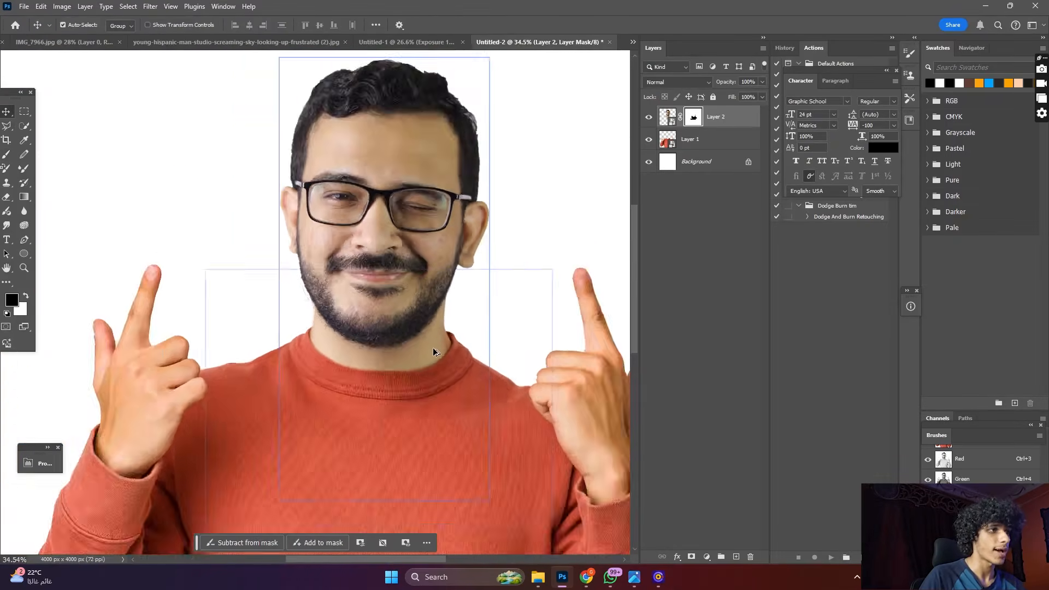
scroll(441, 336, up, 4)
scroll(441, 337, down, 4)
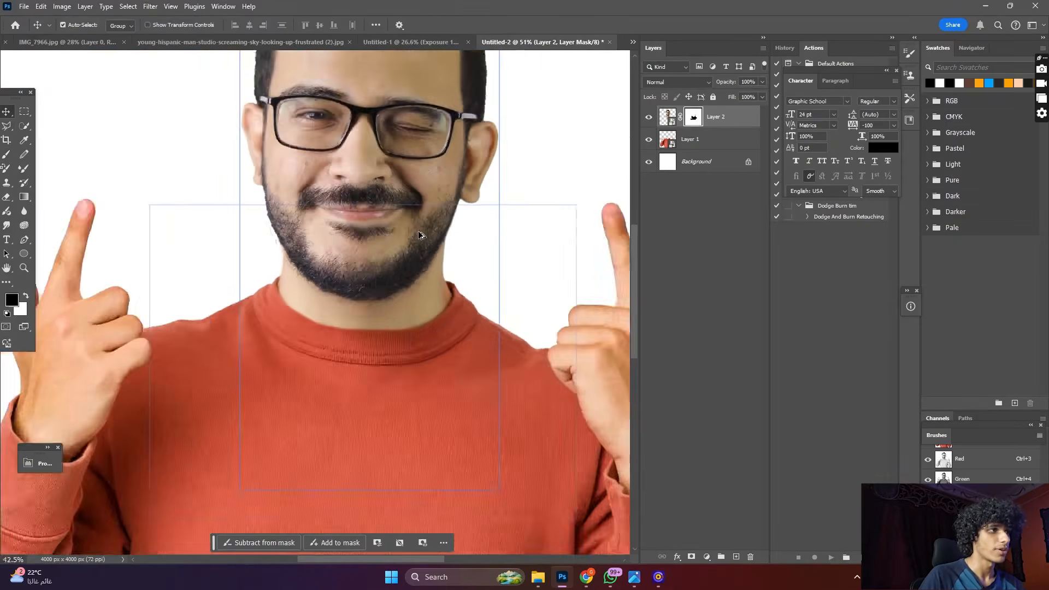
key(ctrl+t)
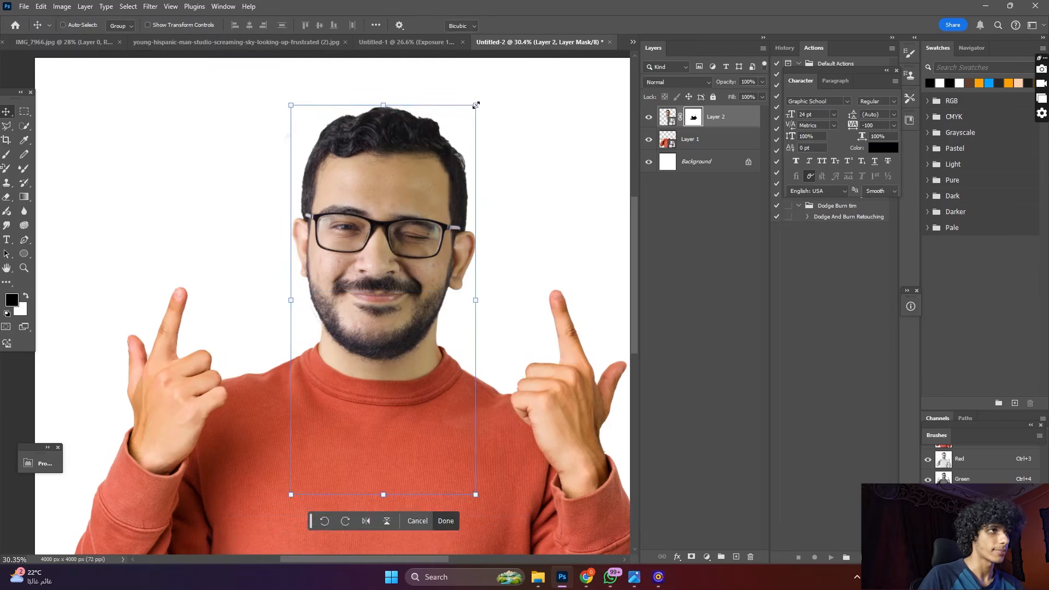
drag(477, 104, 490, 96)
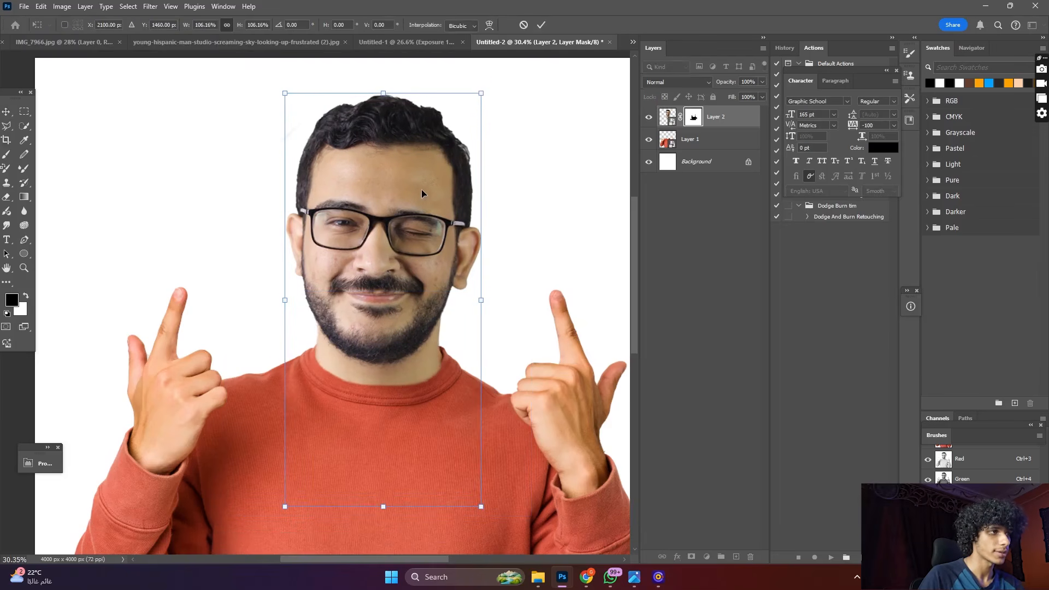
drag(422, 189, 421, 196)
scroll(404, 278, down, 4)
scroll(420, 311, up, 6)
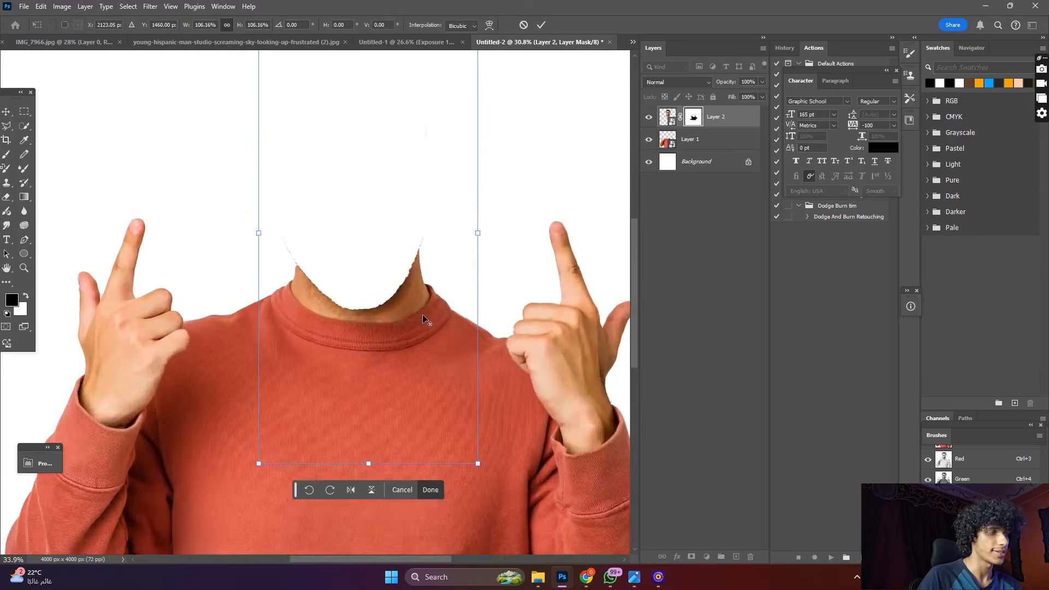
scroll(328, 298, down, 3)
click(6, 111)
scroll(344, 218, down, 4)
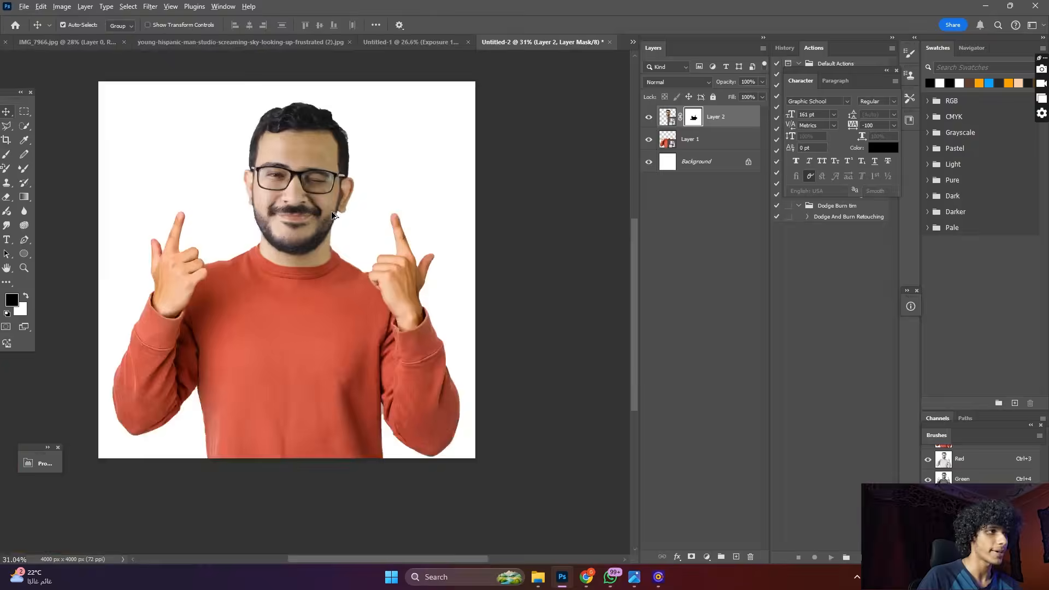
- Examine the whole composite up close and from afar, comparing the head's colour and lighting with the hands and sweater
scroll(328, 209, up, 4)
scroll(339, 196, down, 3)
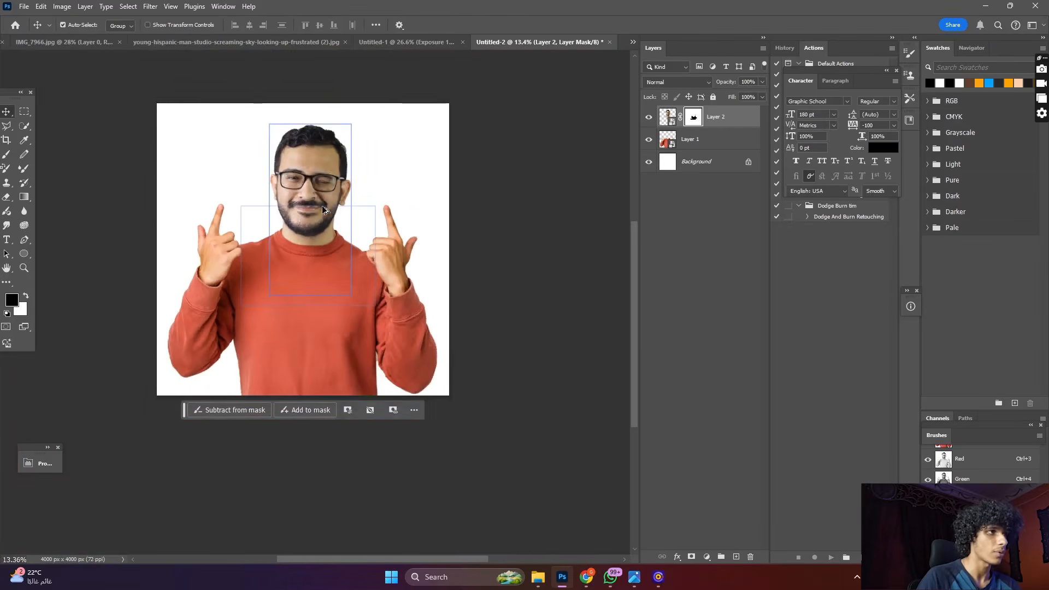
scroll(323, 205, up, 2)
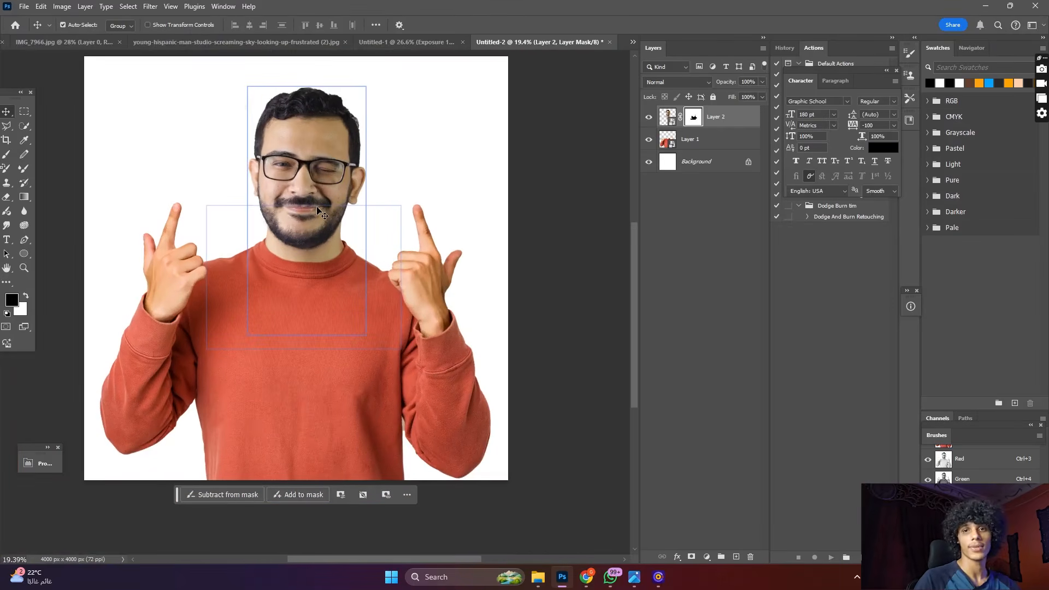
scroll(382, 200, up, 4)
scroll(333, 295, down, 4)
scroll(362, 230, up, 4)
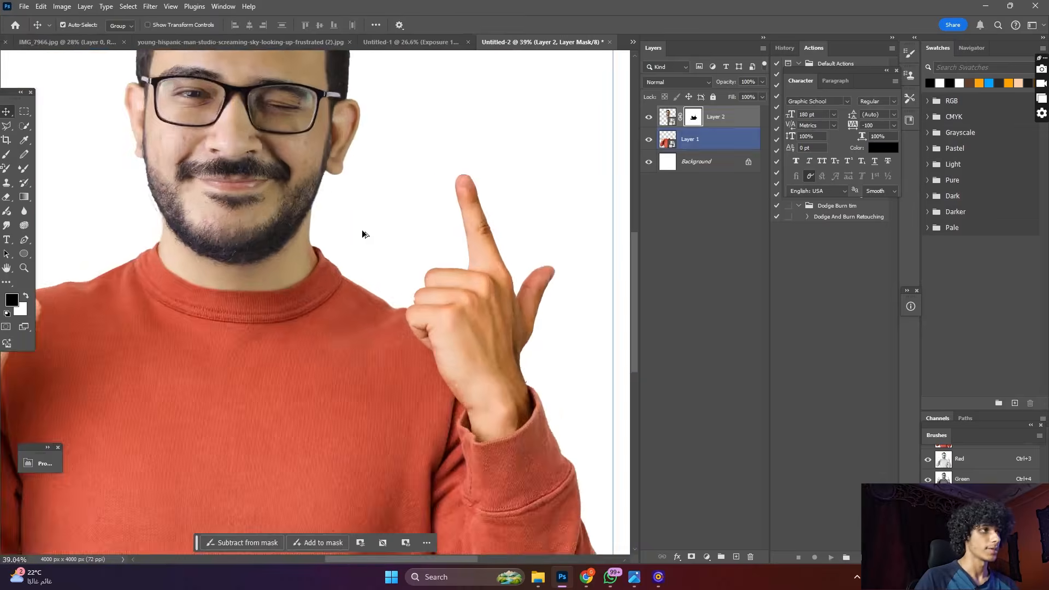
scroll(332, 192, down, 5)
scroll(405, 222, up, 2)
scroll(406, 222, down, 3)
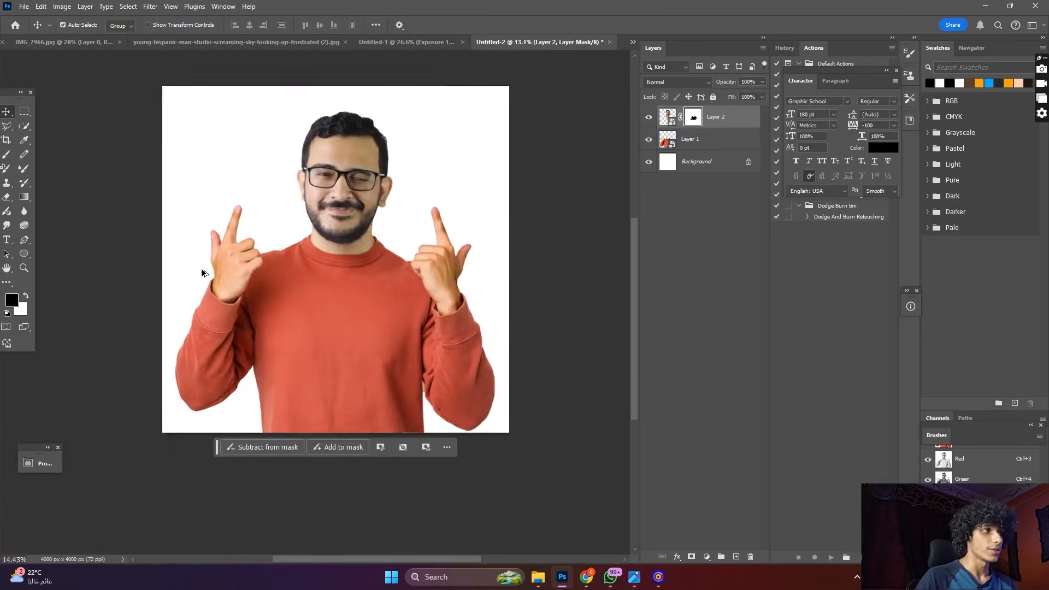
scroll(202, 267, up, 4)
scroll(336, 300, down, 2)
scroll(470, 300, up, 2)
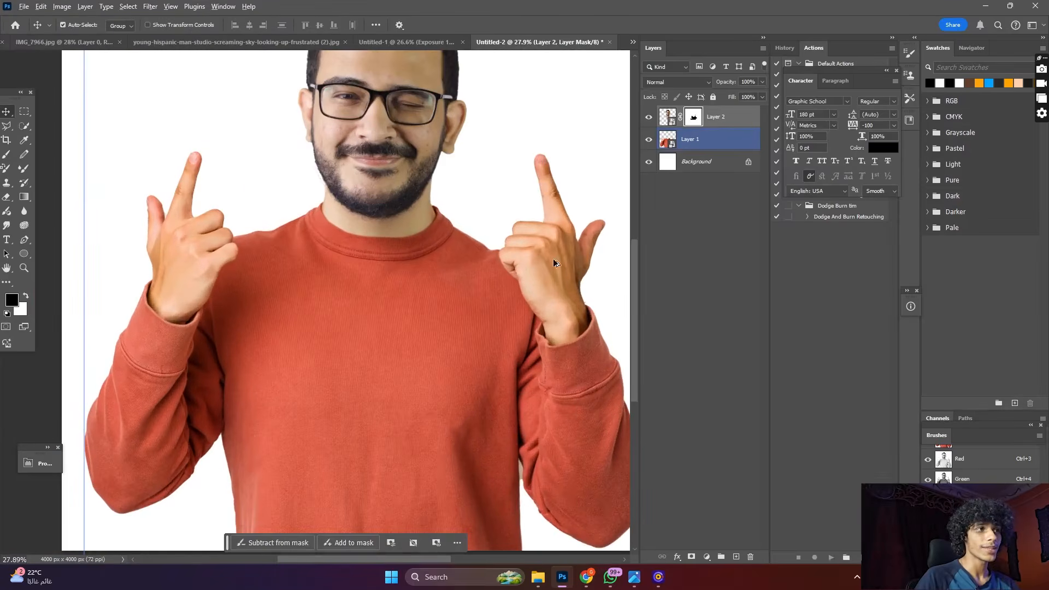
scroll(553, 262, up, 1)
scroll(559, 283, down, 2)
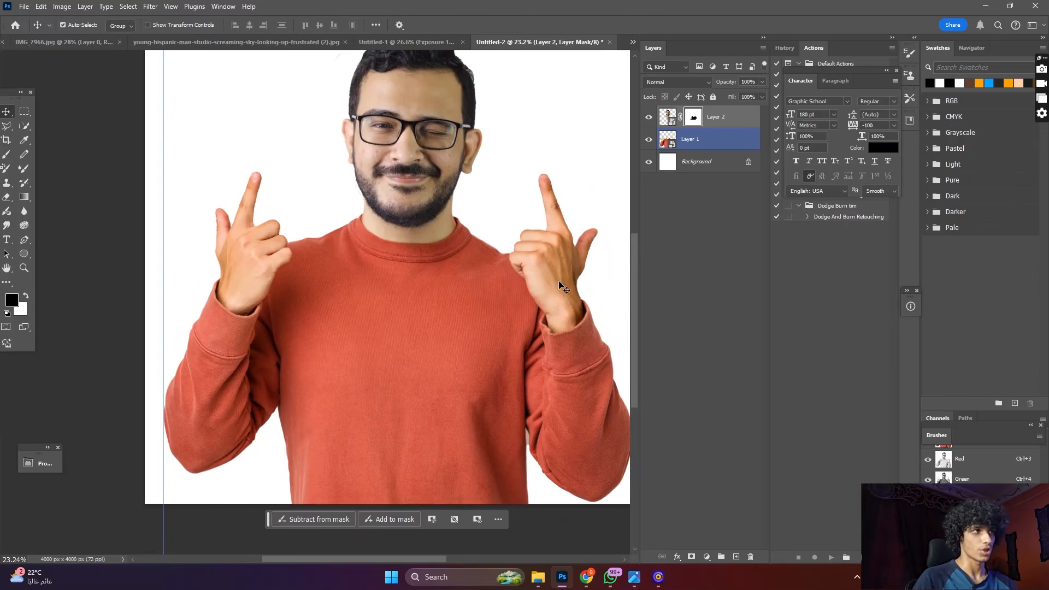
scroll(394, 131, down, 2)
scroll(476, 138, up, 3)
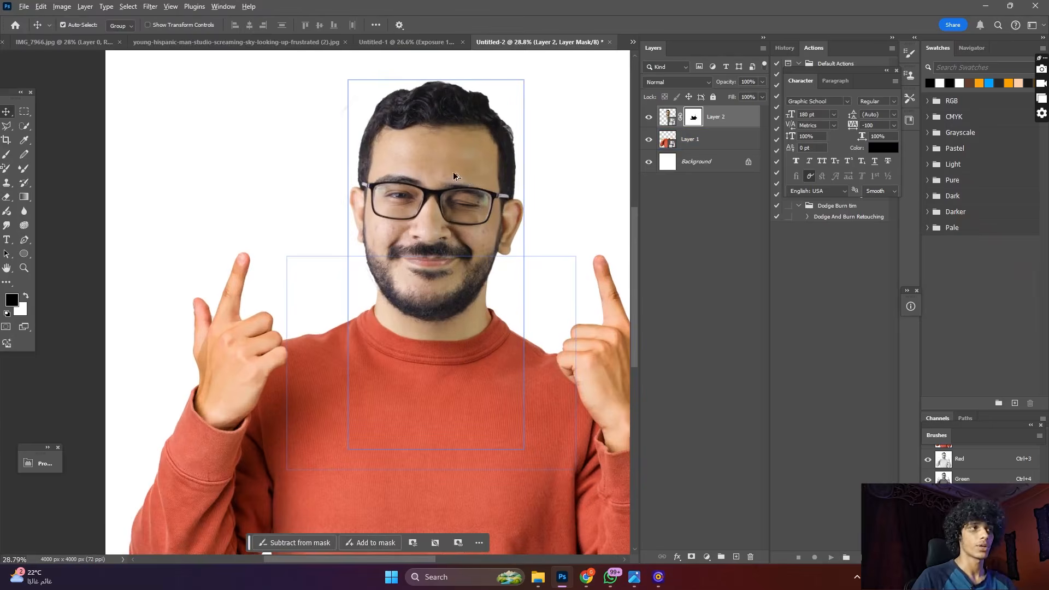
scroll(453, 171, down, 3)
scroll(405, 182, up, 2)
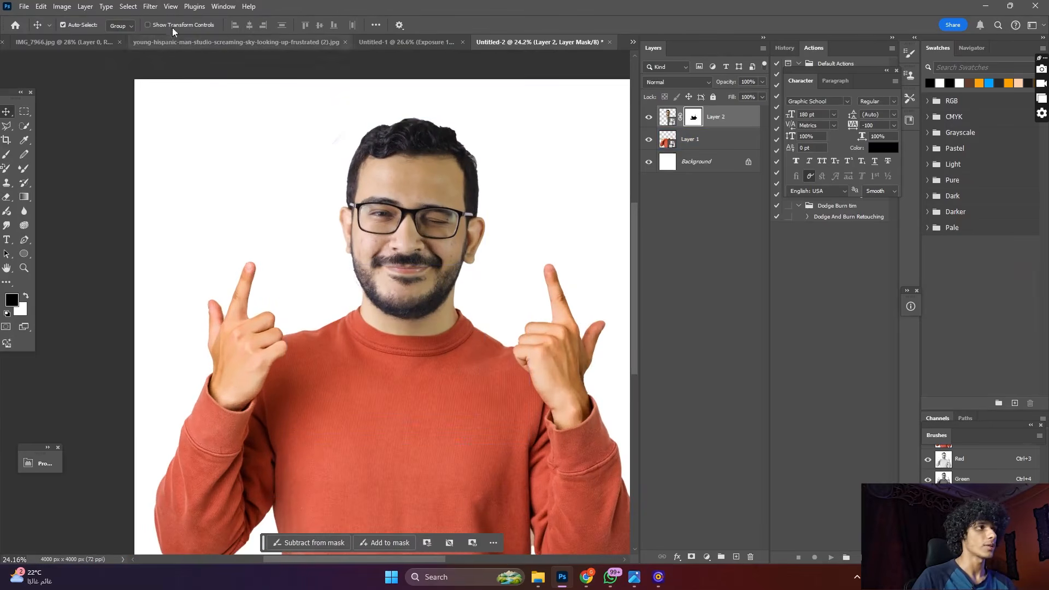
- Target Layer 2's image instead of its mask and open the Camera Raw Filter on it
click(151, 6)
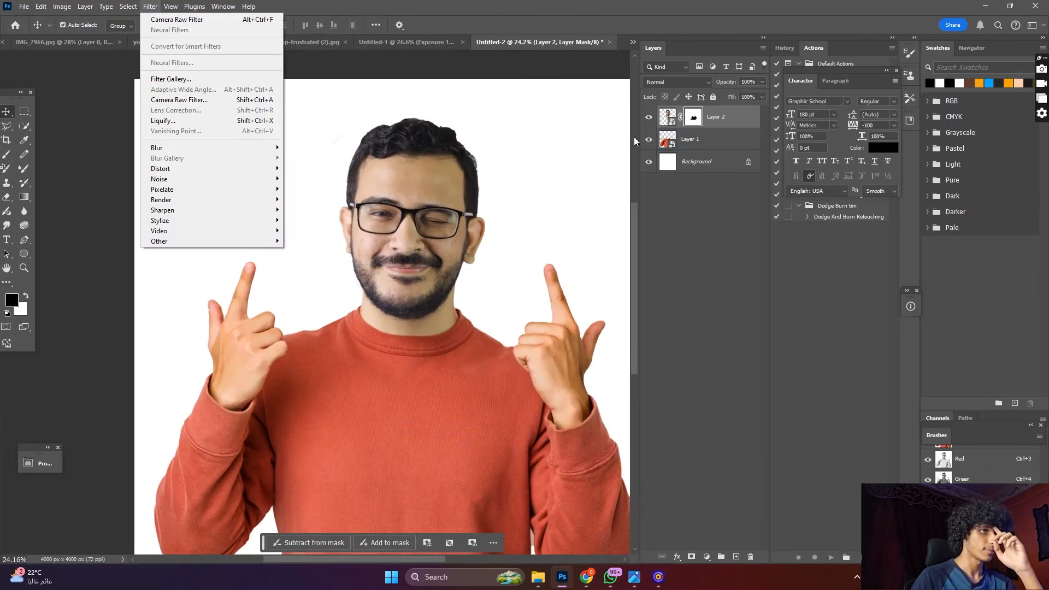
click(646, 119)
click(648, 117)
click(634, 118)
click(648, 118)
click(667, 117)
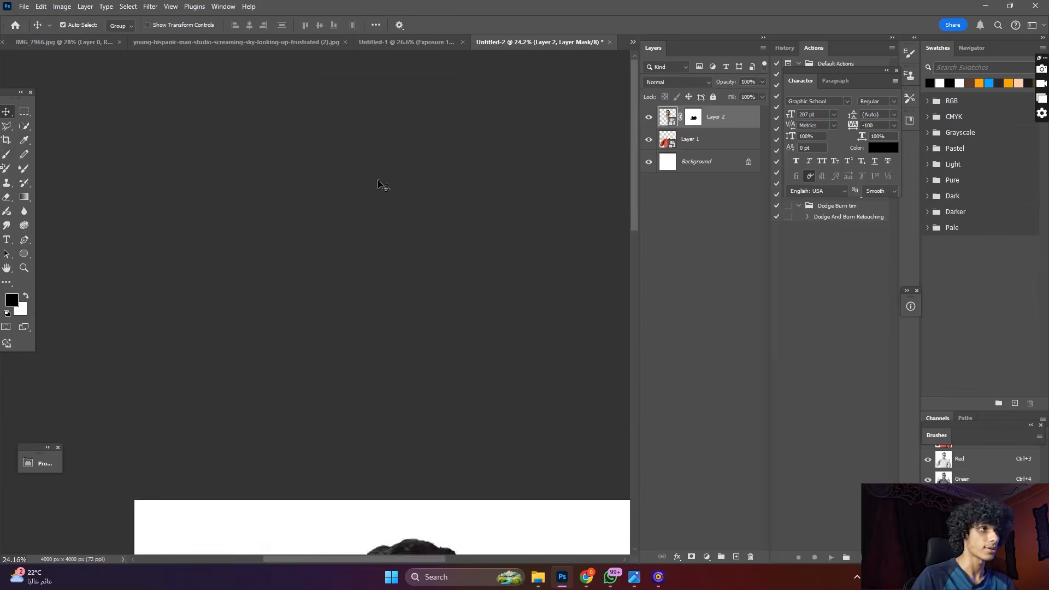
click(150, 6)
click(175, 99)
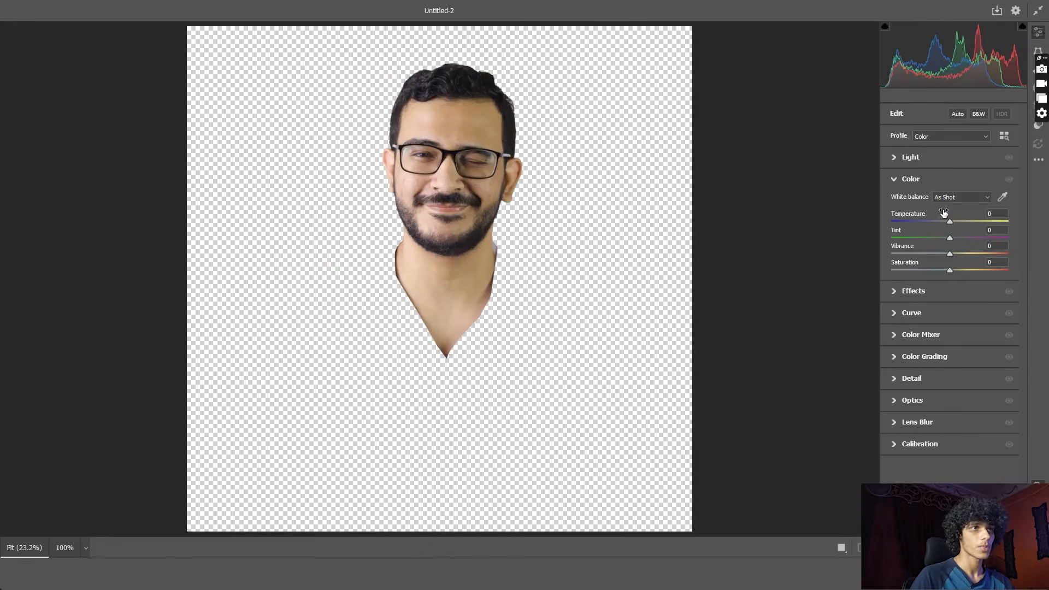
- Set Highlights to -34, Shadows to +10, Whites to +9 and Blacks to -26, and fine-tune Contrast and Exposure
click(927, 158)
drag(937, 217, 936, 263)
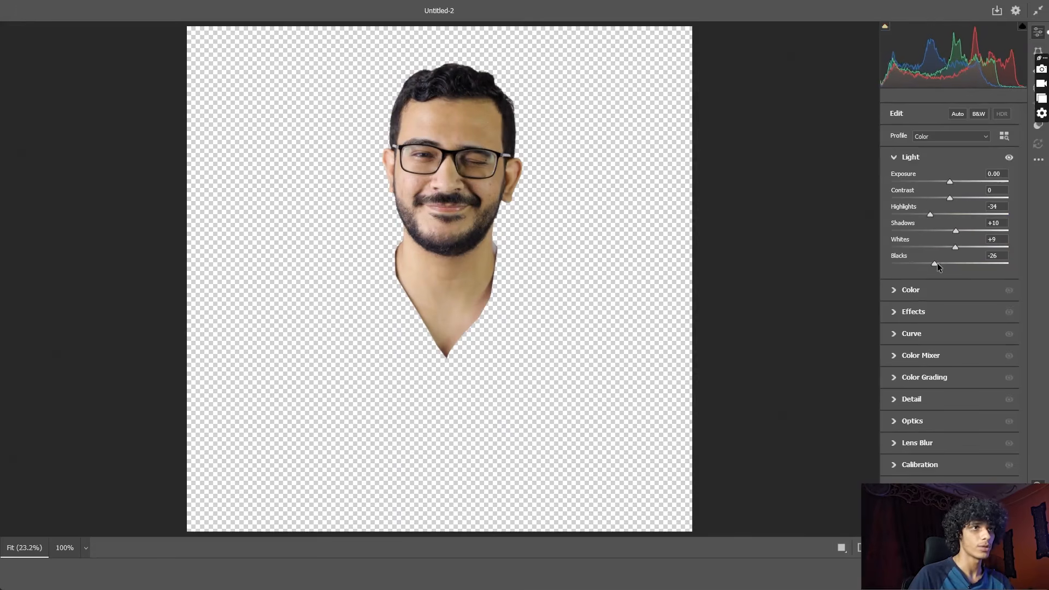
drag(947, 198, 952, 181)
- Set Temperature, Tint and Vibrance to +5, Saturation to +6, Texture to +20, Clarity to +9 and Dehaze to +3
click(931, 290)
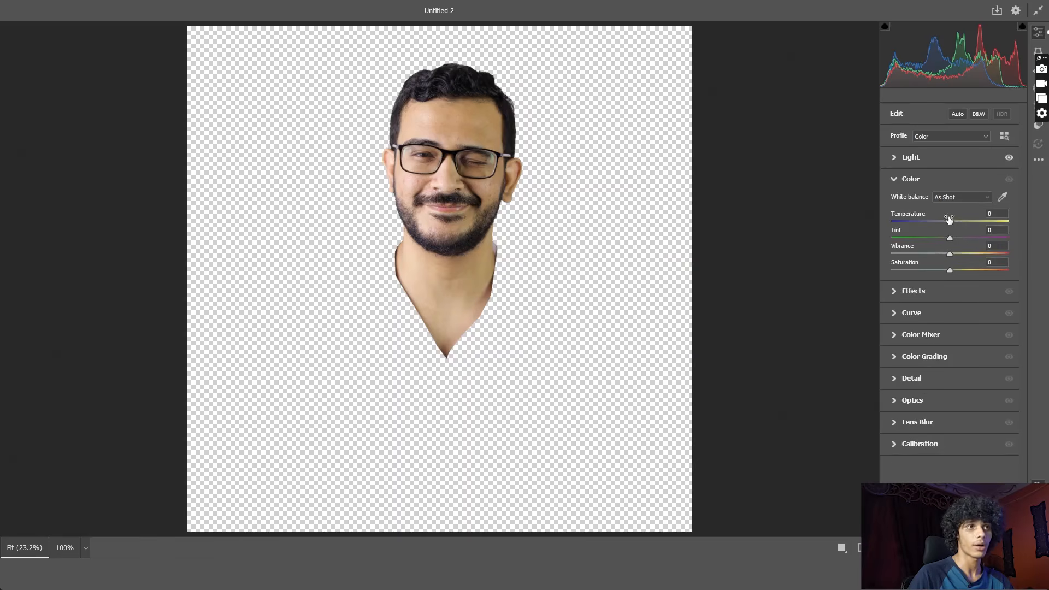
drag(950, 222, 951, 269)
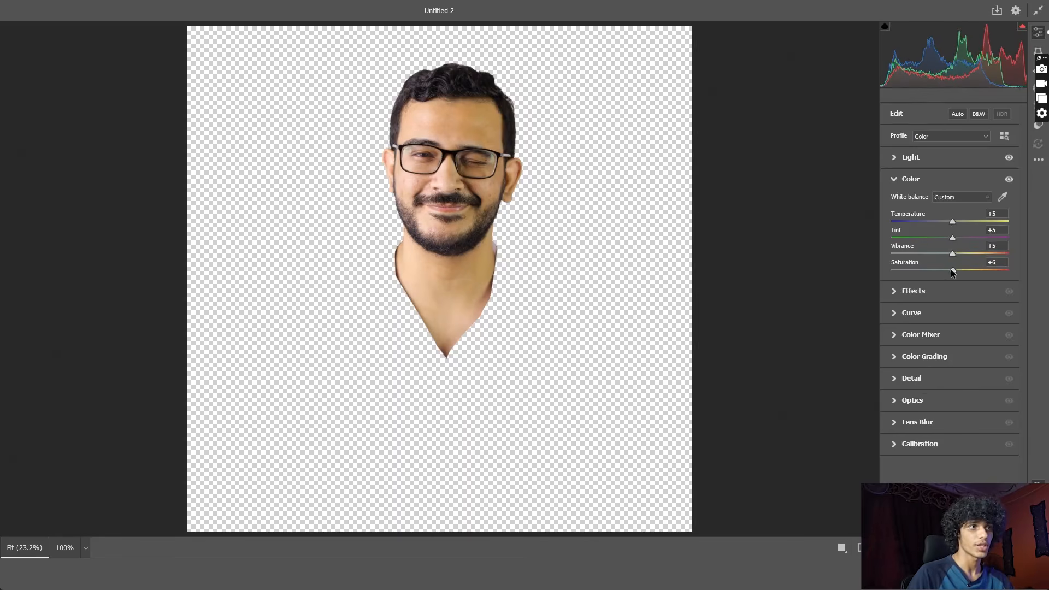
click(932, 294)
drag(962, 225, 955, 238)
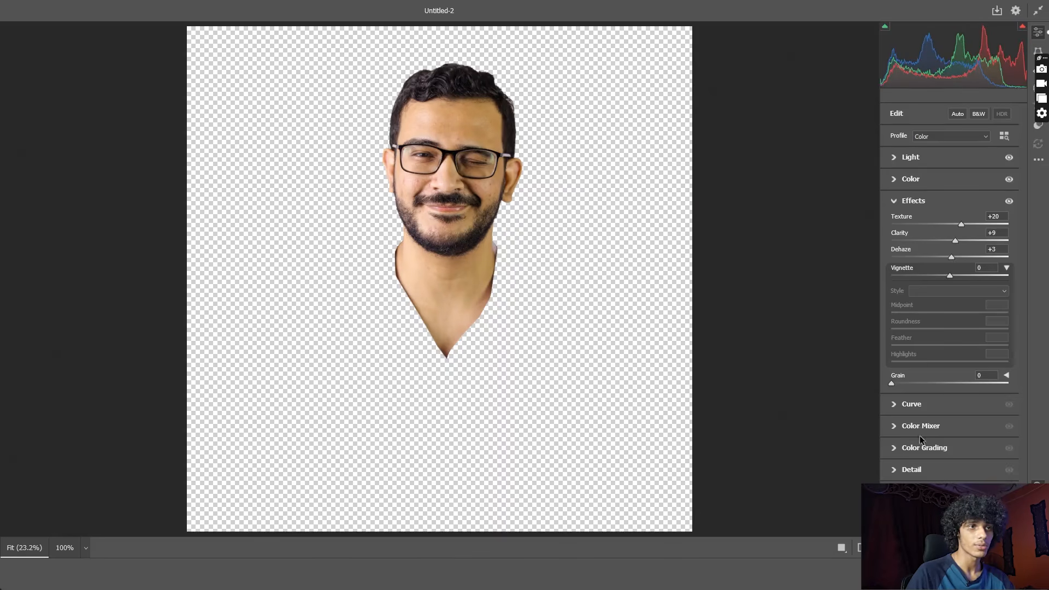
- Make a slight Detail adjustment and apply the Camera Raw Filter to Layer 2
click(916, 471)
drag(892, 336, 905, 335)
click(1019, 575)
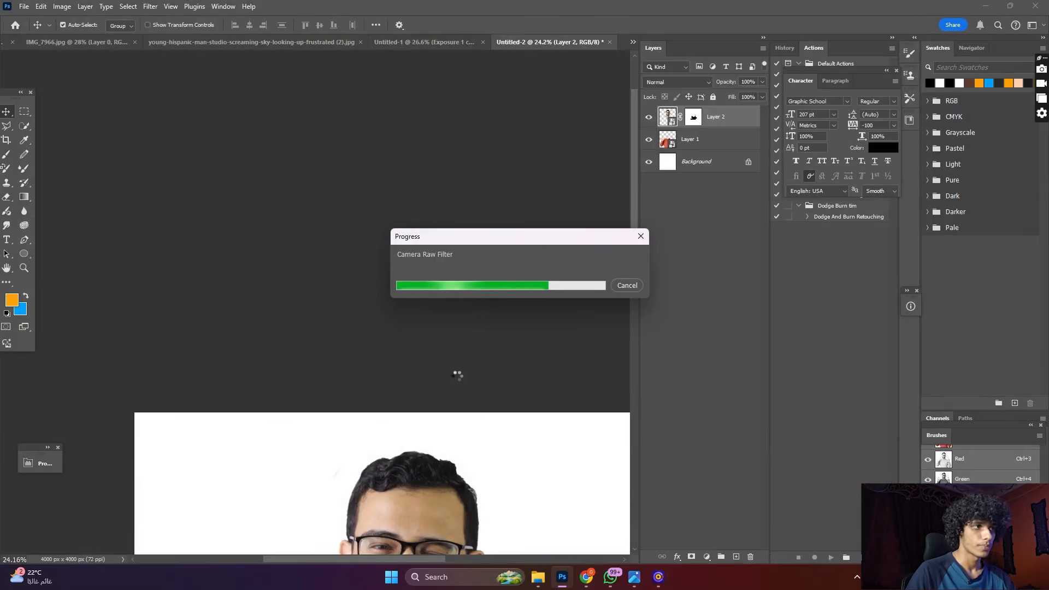
- Examine how the filtered head's colour and detail match the hands, neck and red sweater, both close up and in full view
scroll(421, 258, down, 5)
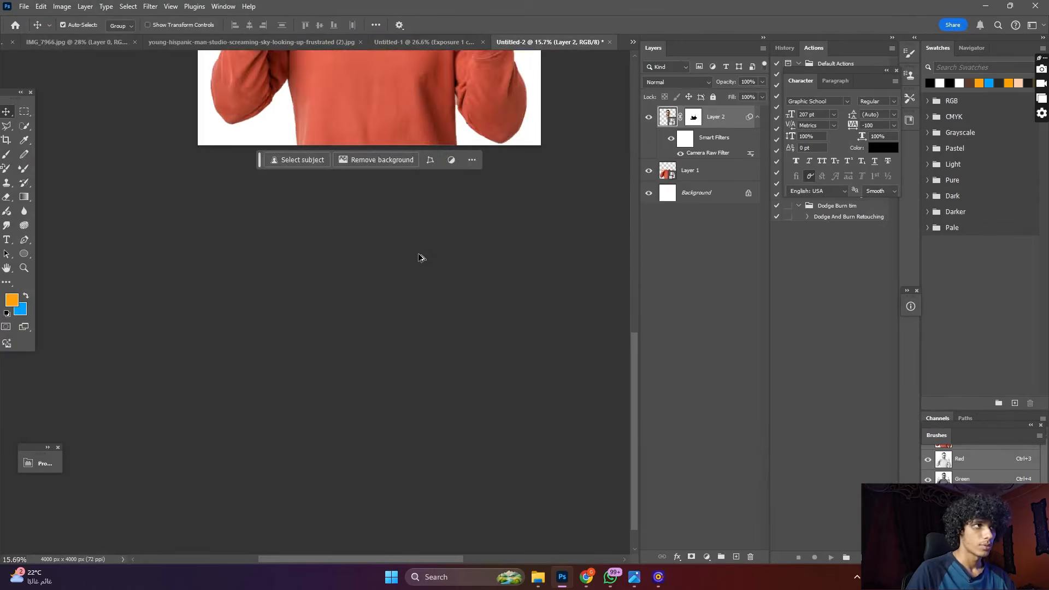
scroll(334, 64, up, 5)
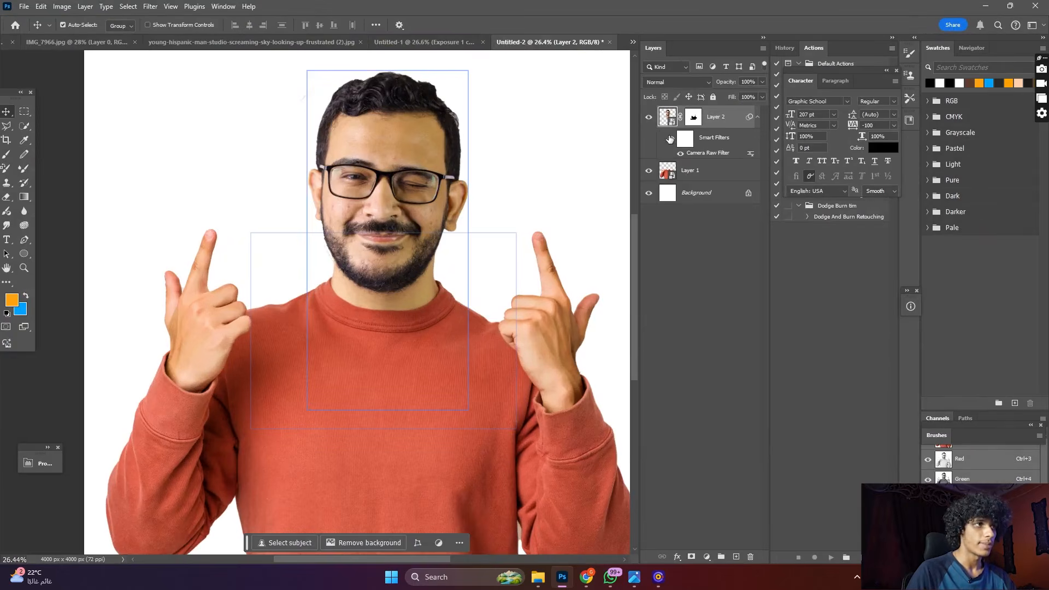
scroll(418, 207, down, 2)
scroll(425, 204, up, 5)
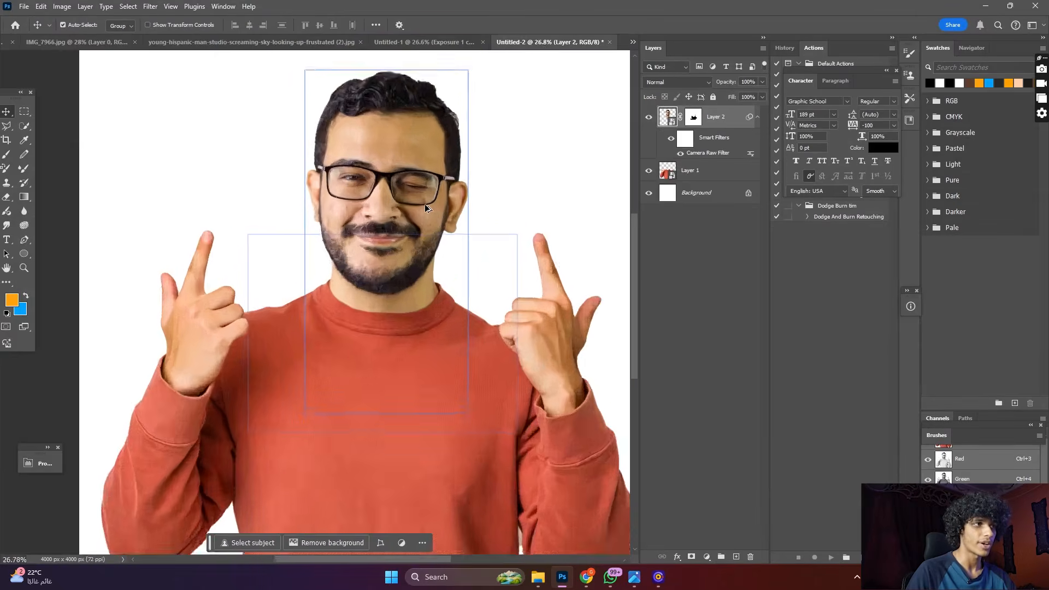
scroll(425, 208, up, 4)
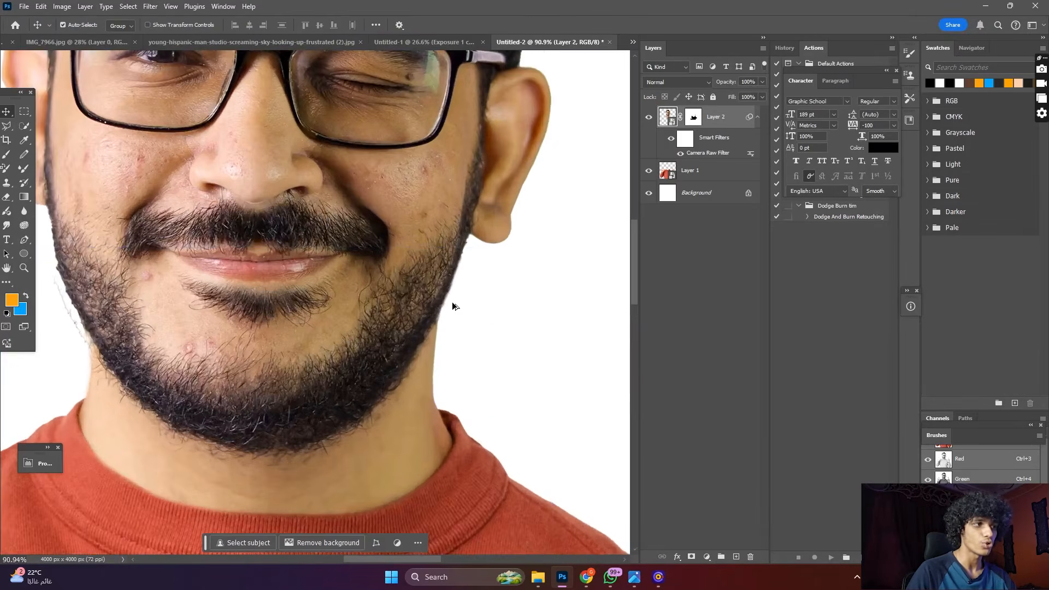
scroll(452, 291, down, 3)
scroll(410, 222, up, 2)
scroll(410, 223, down, 3)
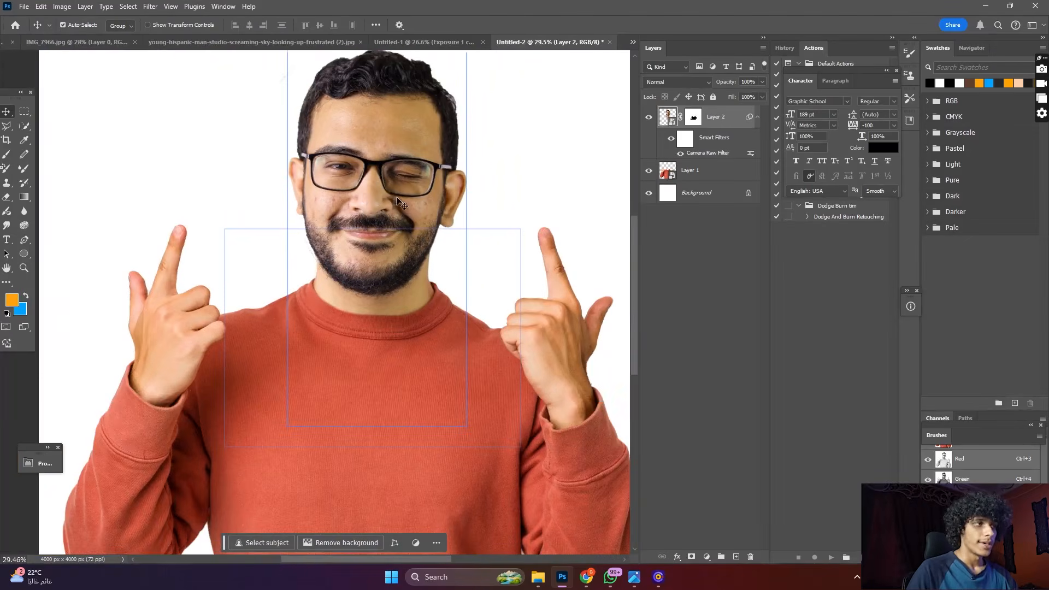
scroll(402, 203, up, 1)
scroll(458, 233, down, 1)
- Add a Color Balance adjustment clipped to Layer 2, with midtones at Cyan-Red +11 and Yellow-Blue -6
click(707, 556)
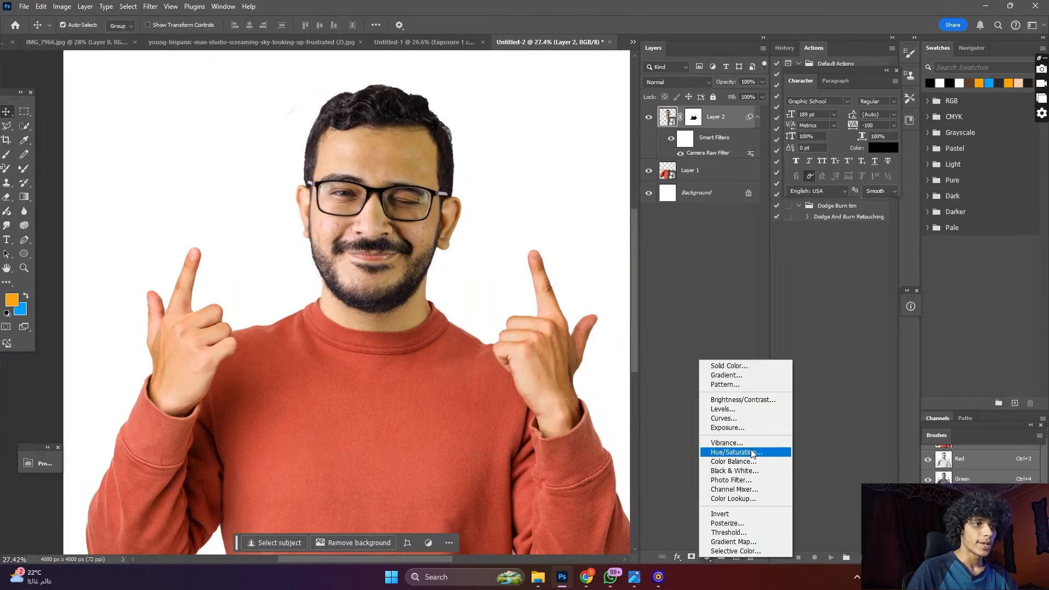
click(749, 457)
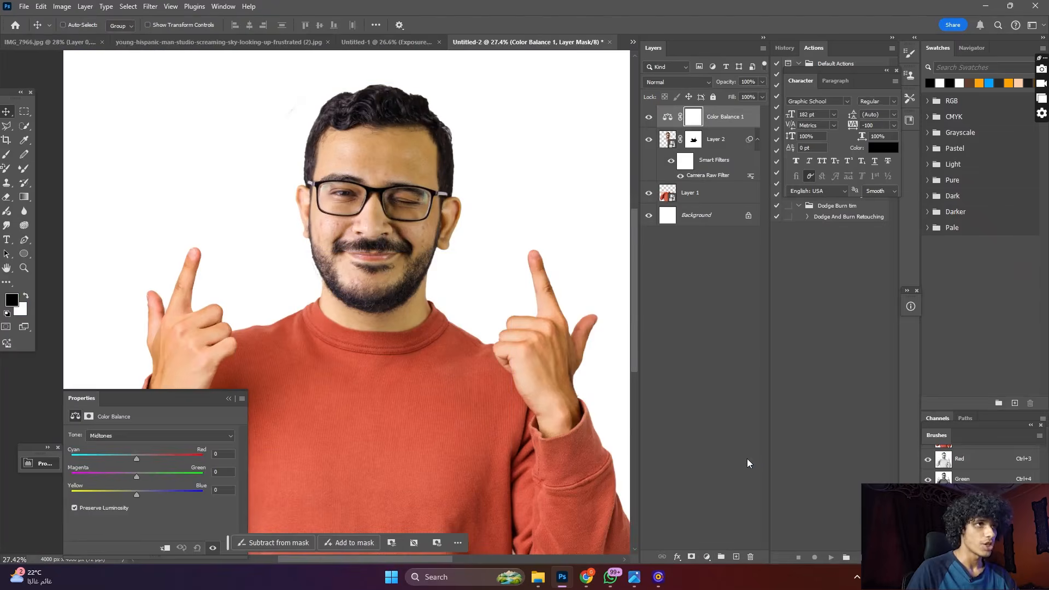
scroll(431, 356, down, 2)
scroll(185, 444, up, 1)
drag(138, 459, 129, 496)
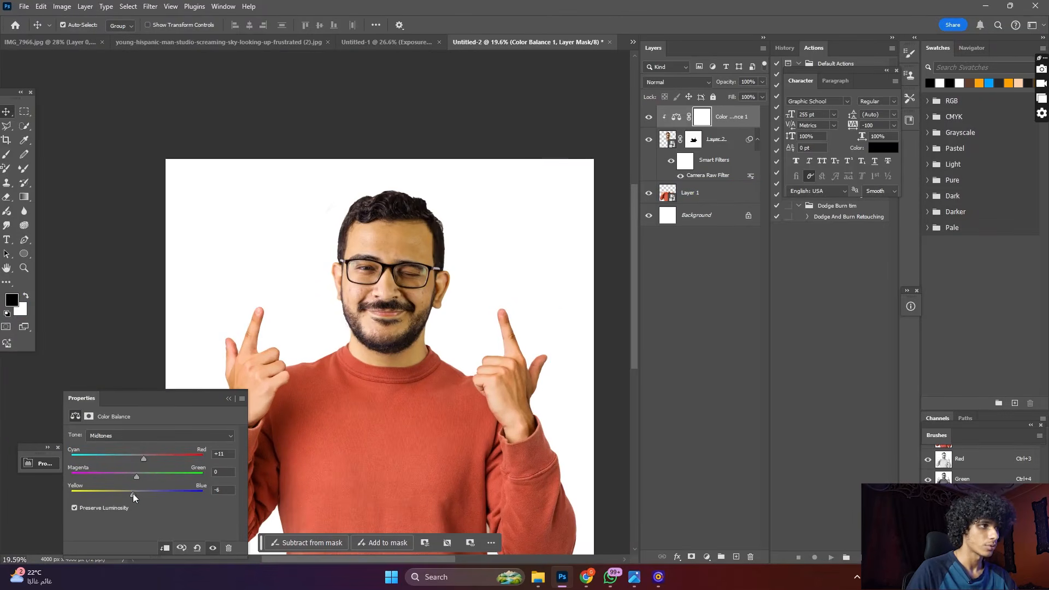
- Set the Color Balance highlights to Cyan-Red +6 and Yellow-Blue -3, and compare the head with the adjustment off and on
click(174, 429)
click(134, 464)
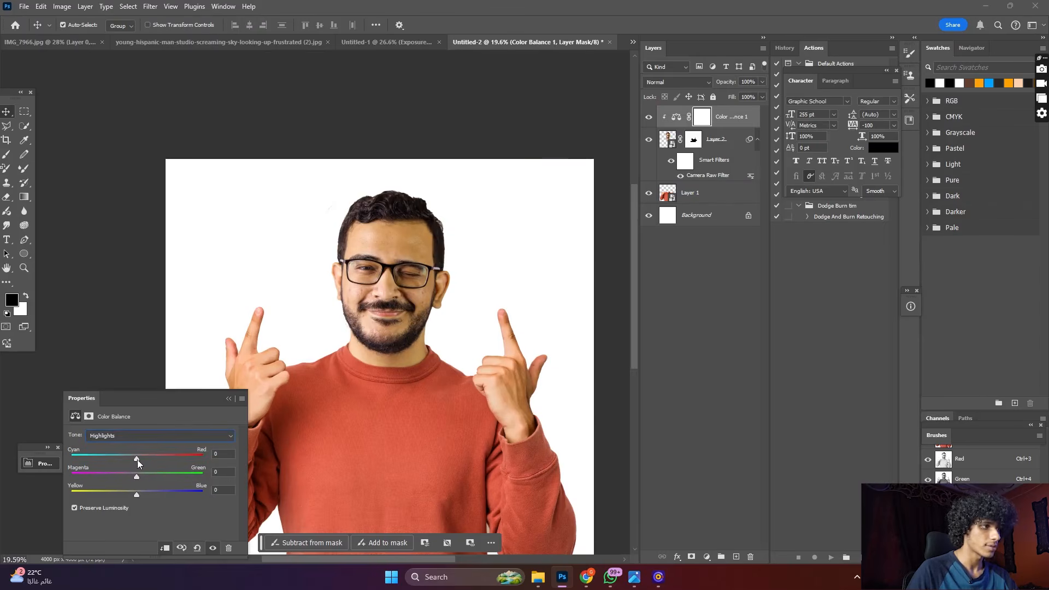
drag(137, 459, 139, 457)
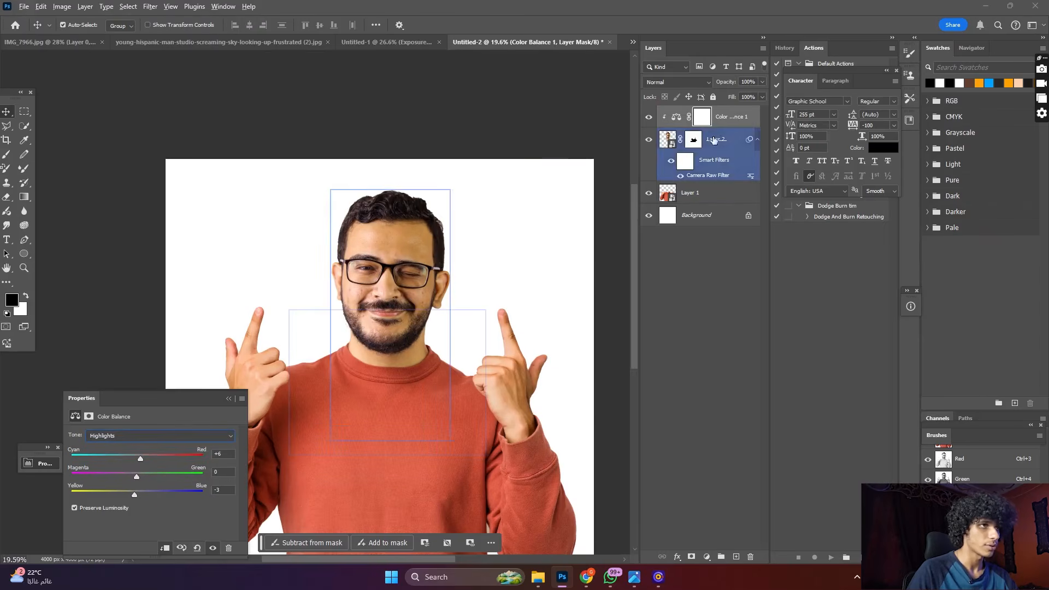
click(649, 117)
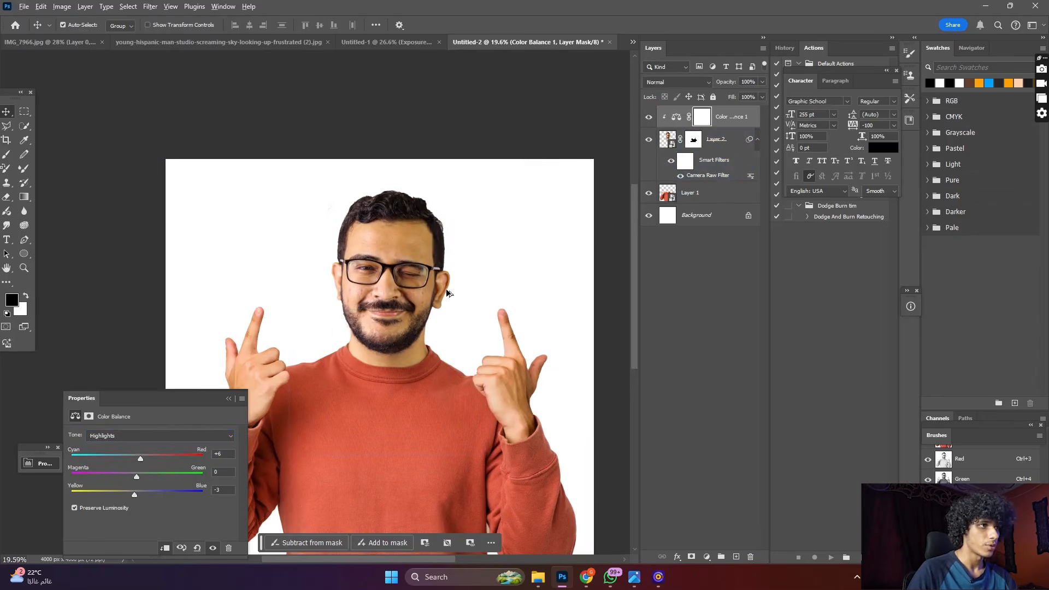
- Inspect the transition between the head's neck and the sweater collar for a visible seam or colour mismatch
scroll(445, 295, down, 3)
scroll(433, 349, up, 10)
scroll(432, 352, up, 3)
click(441, 353)
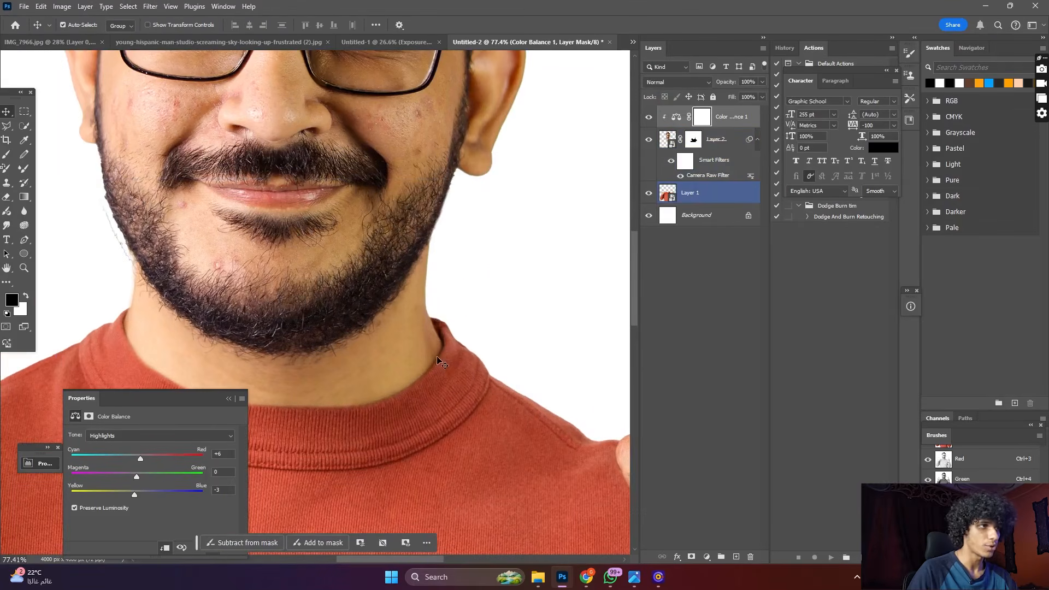
scroll(436, 340, up, 2)
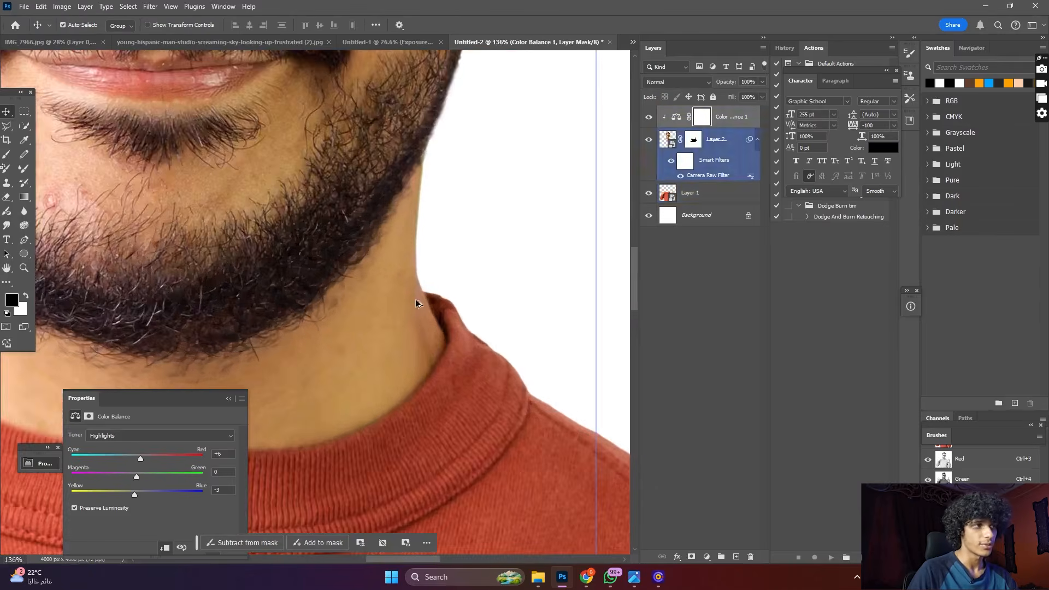
scroll(435, 339, down, 2)
scroll(432, 339, down, 3)
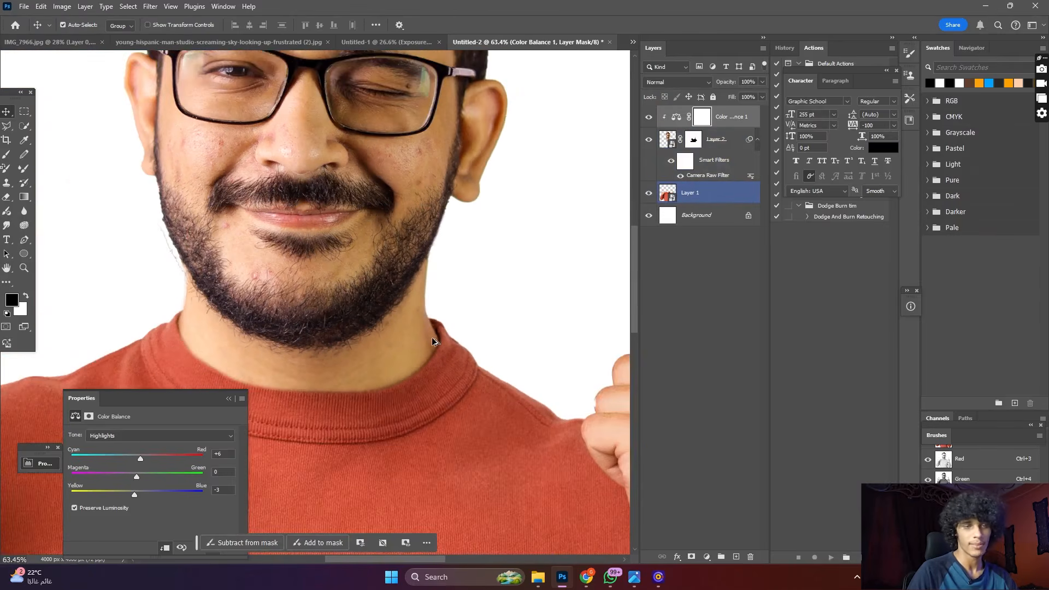
click(432, 337)
scroll(431, 336, up, 3)
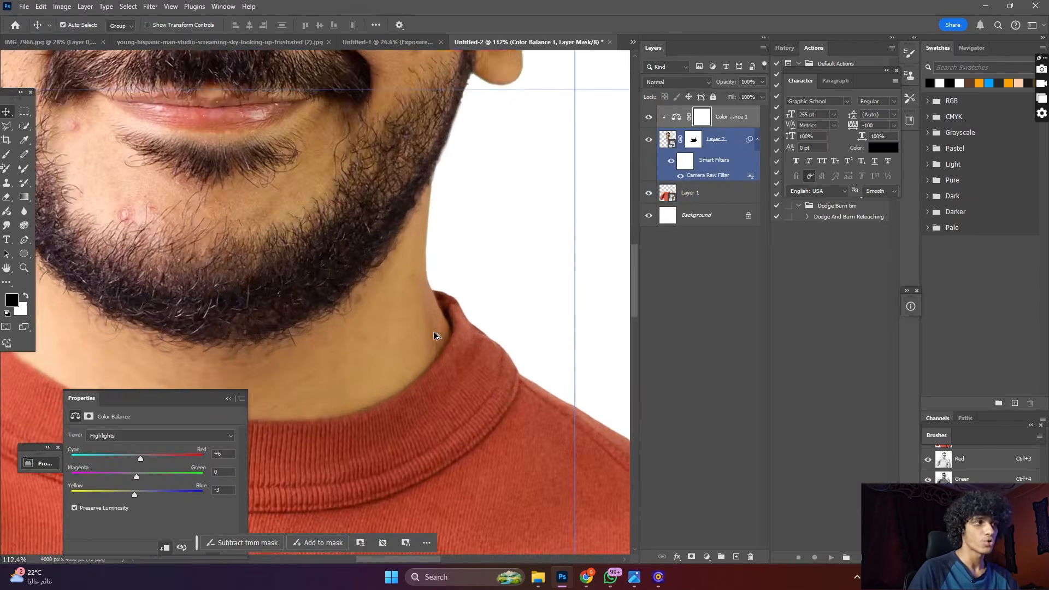
scroll(435, 332, down, 4)
scroll(442, 328, up, 5)
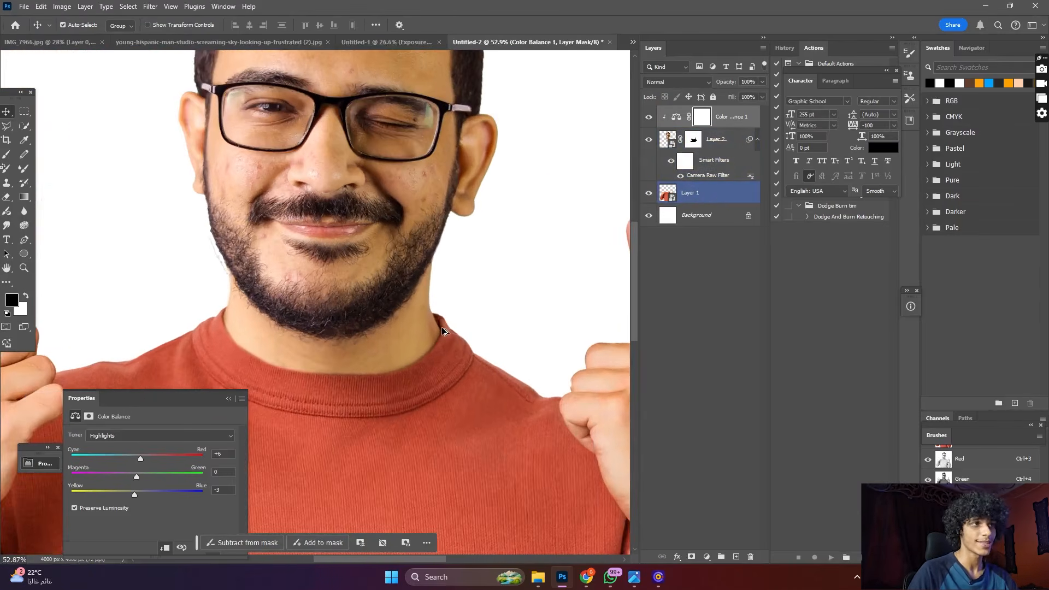
- Duplicate Layer 2 and hide the original beneath the copy
click(723, 137)
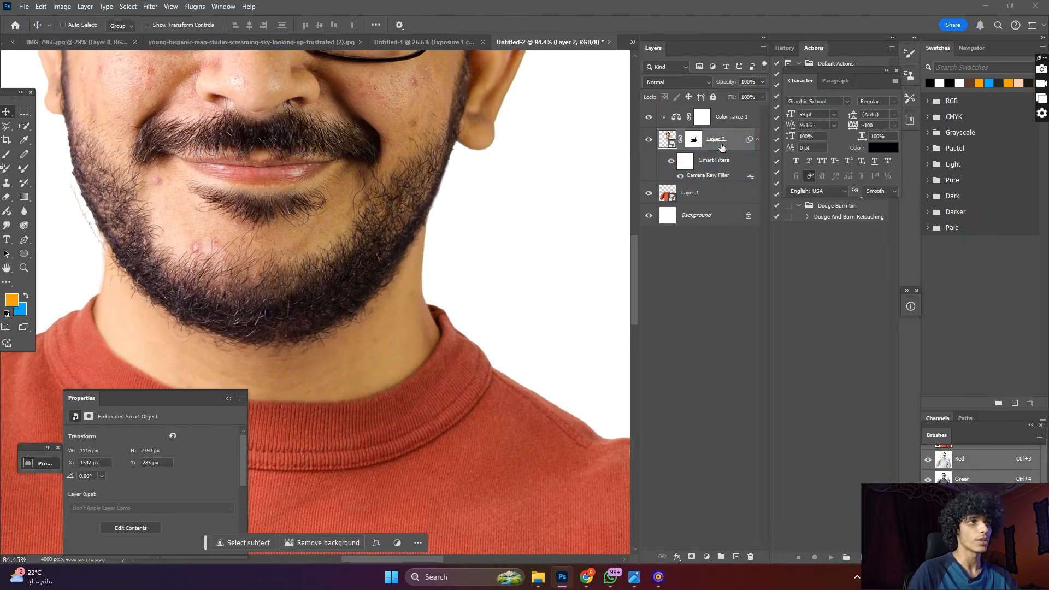
key(ctrl+j)
click(650, 194)
scroll(563, 232, down, 4)
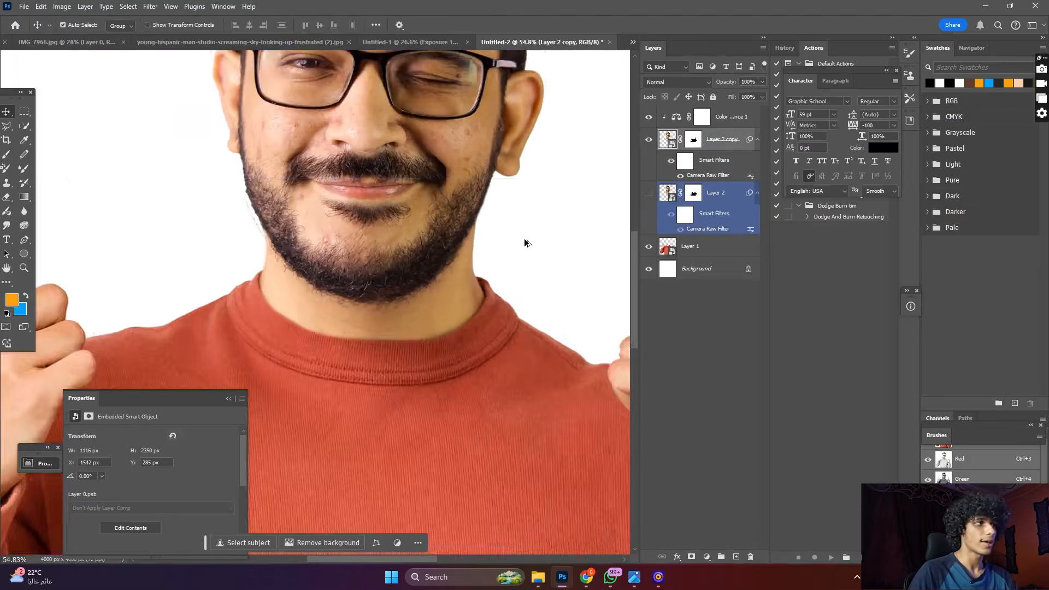
scroll(524, 243, up, 3)
- Choose the Clone Stamp tool and rasterize the Layer 2 copy so that it can be retouched
click(6, 186)
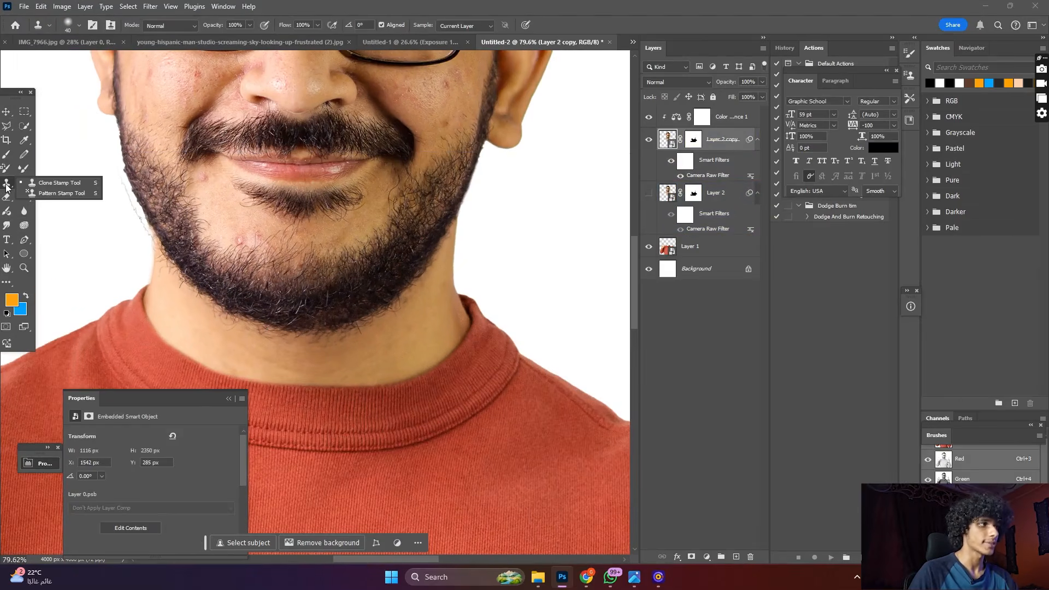
click(34, 183)
scroll(442, 310, up, 5)
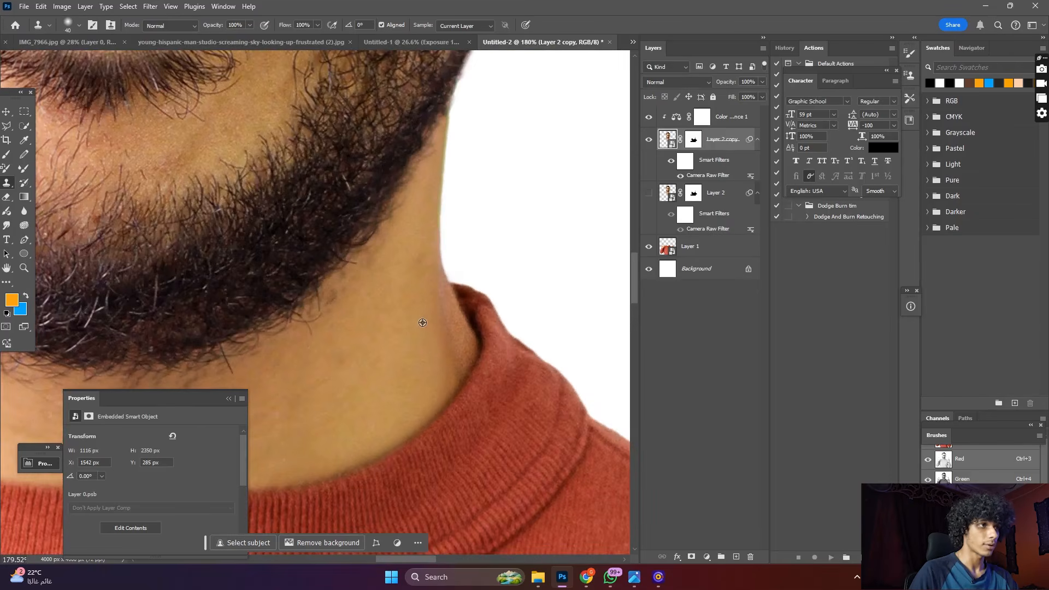
click(422, 323)
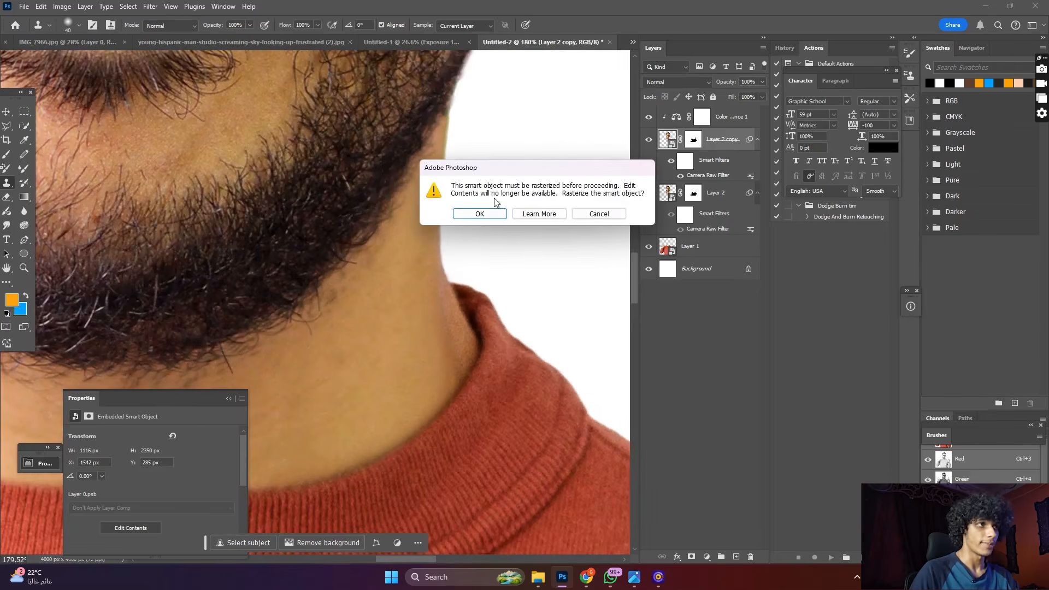
click(480, 213)
scroll(437, 349, up, 2)
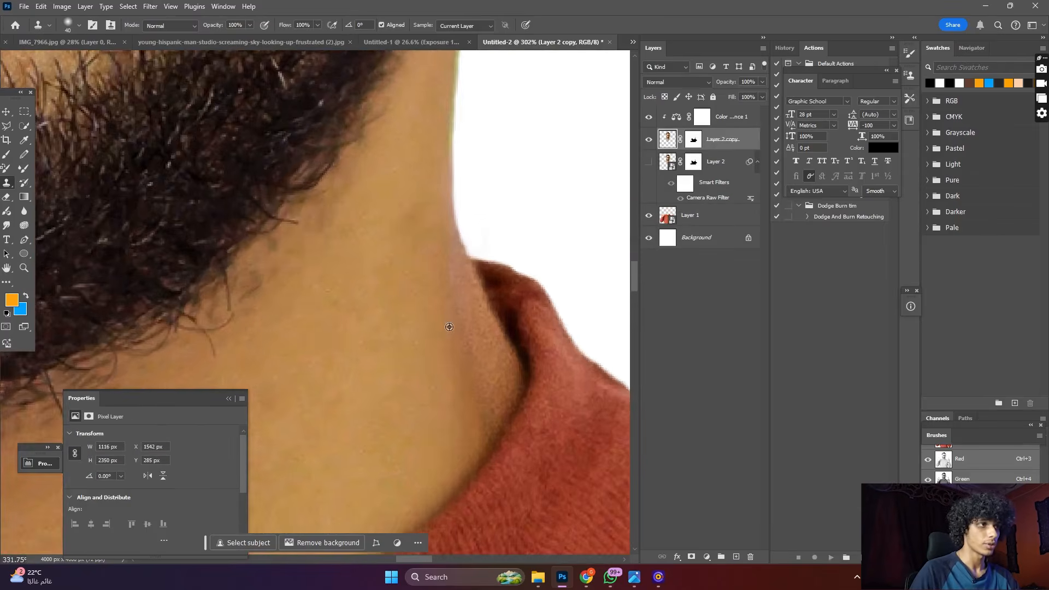
- Clone nearby skin over the discoloured edge of the neck beside the sweater collar on the Layer 2 copy
scroll(464, 353, up, 3)
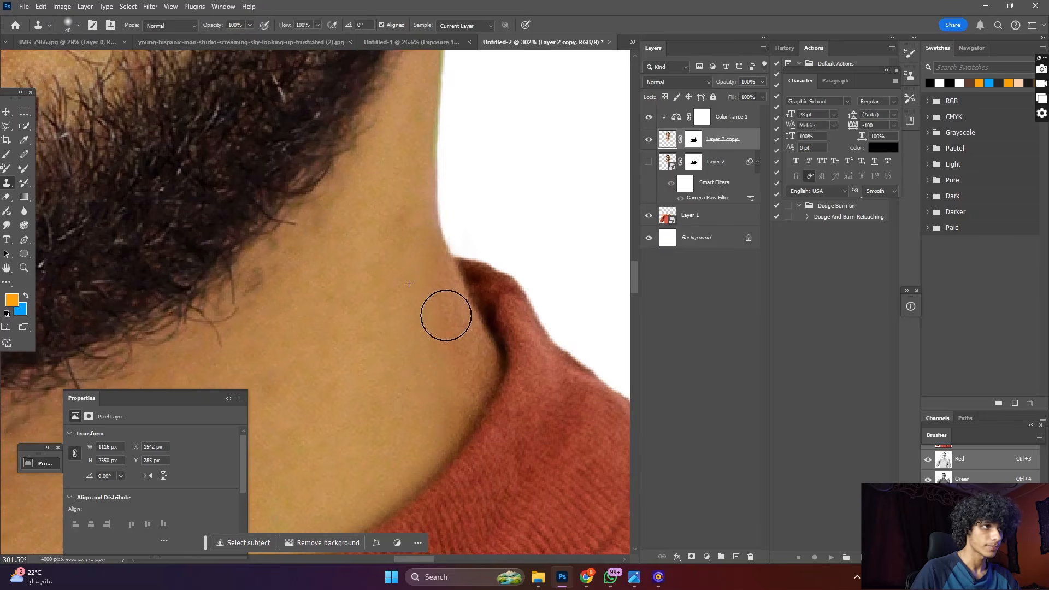
scroll(445, 351, down, 3)
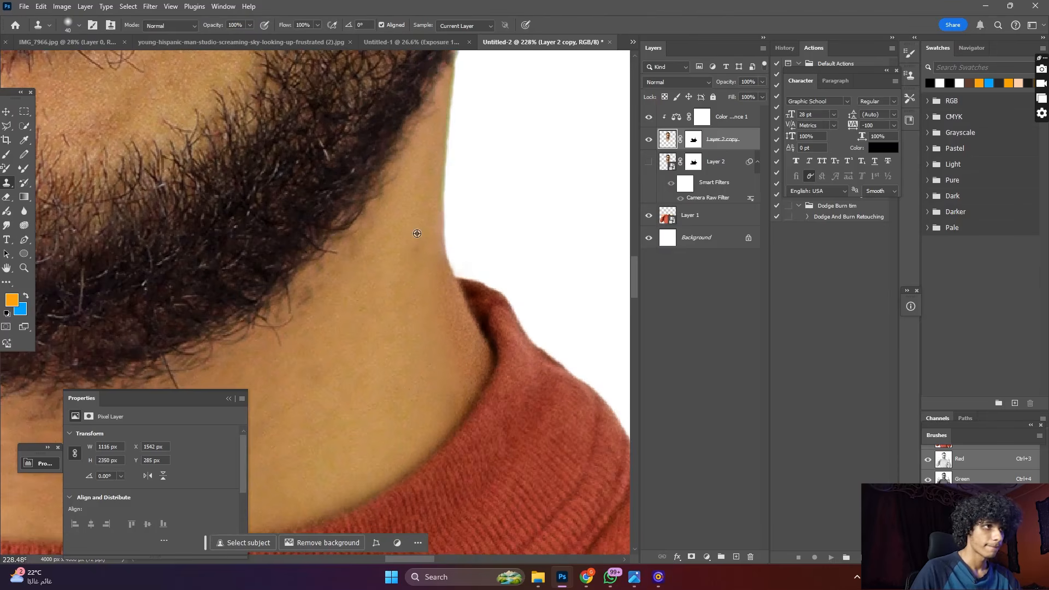
alt+click(417, 234)
drag(462, 337, 461, 341)
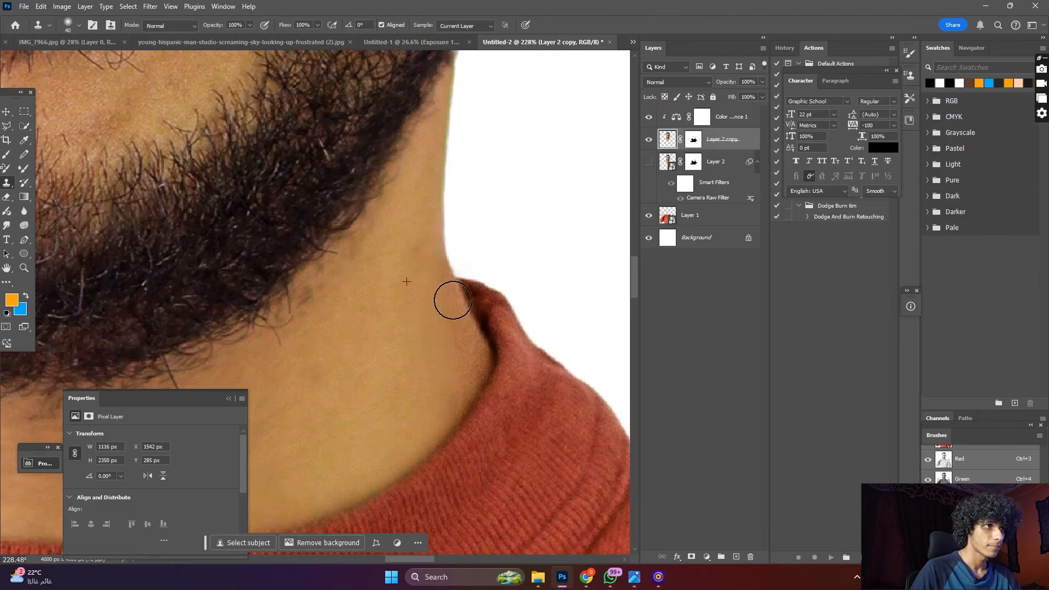
- Check the cloned neck area up close and the whole composite in full view
scroll(432, 323, down, 5)
scroll(433, 323, up, 3)
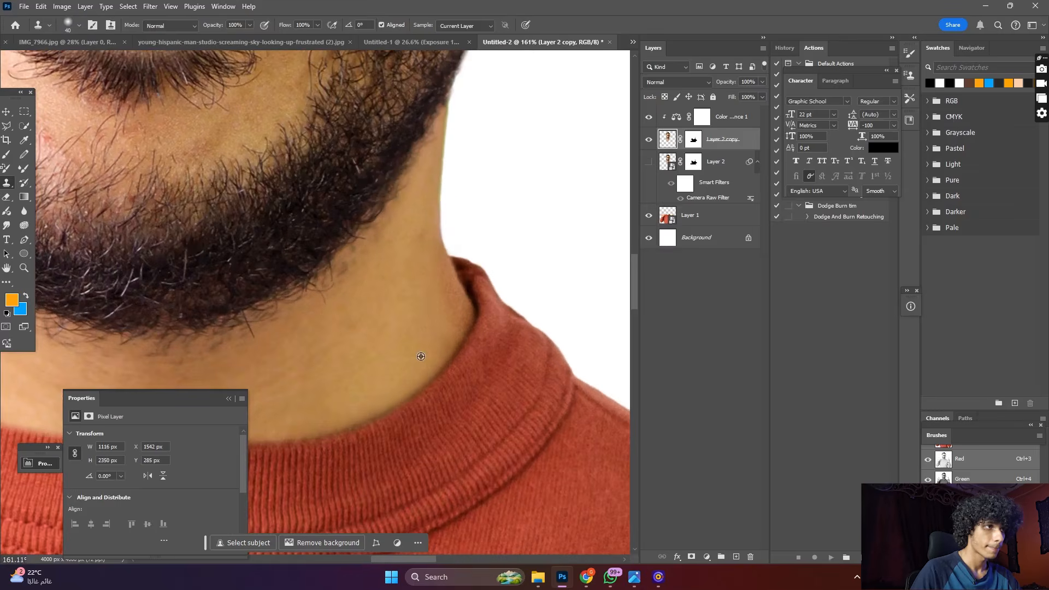
scroll(427, 257, down, 5)
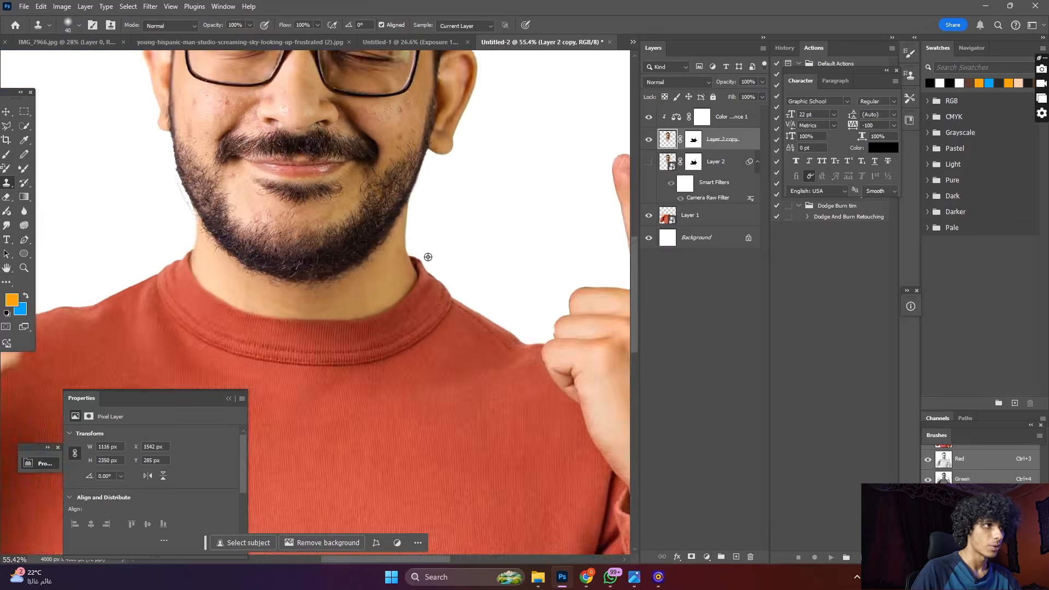
scroll(442, 241, down, 4)
scroll(492, 180, up, 2)
scroll(513, 154, down, 2)
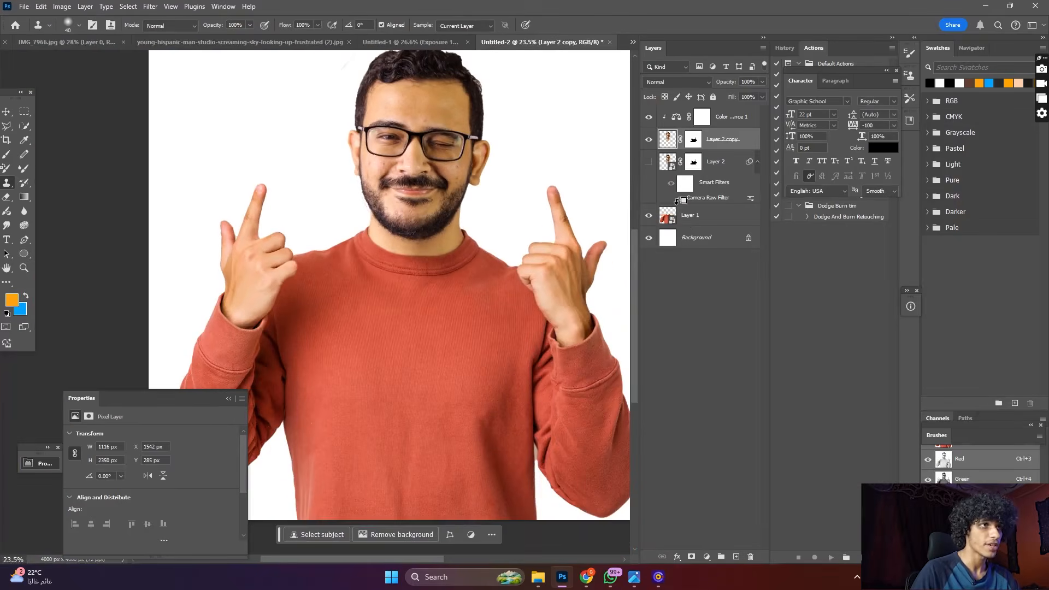
scroll(242, 136, down, 2)
scroll(382, 164, up, 3)
scroll(383, 191, down, 2)
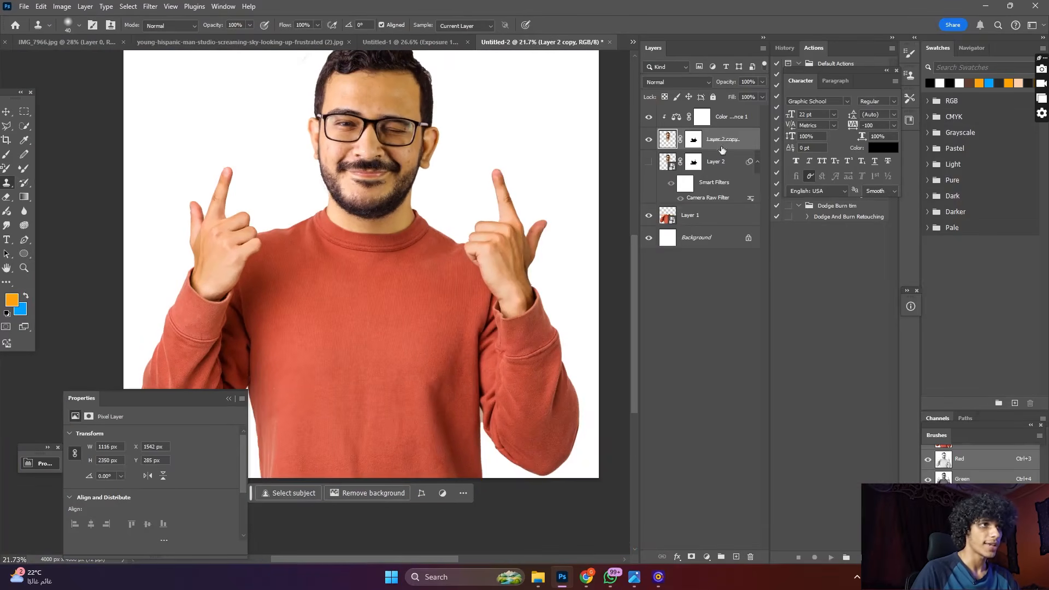
- Merge duplicates of Color Balance 1, Layer 2 copy and Layer 1 into one layer on top, and convert it to a smart object
click(723, 118)
ctrl+click(708, 215)
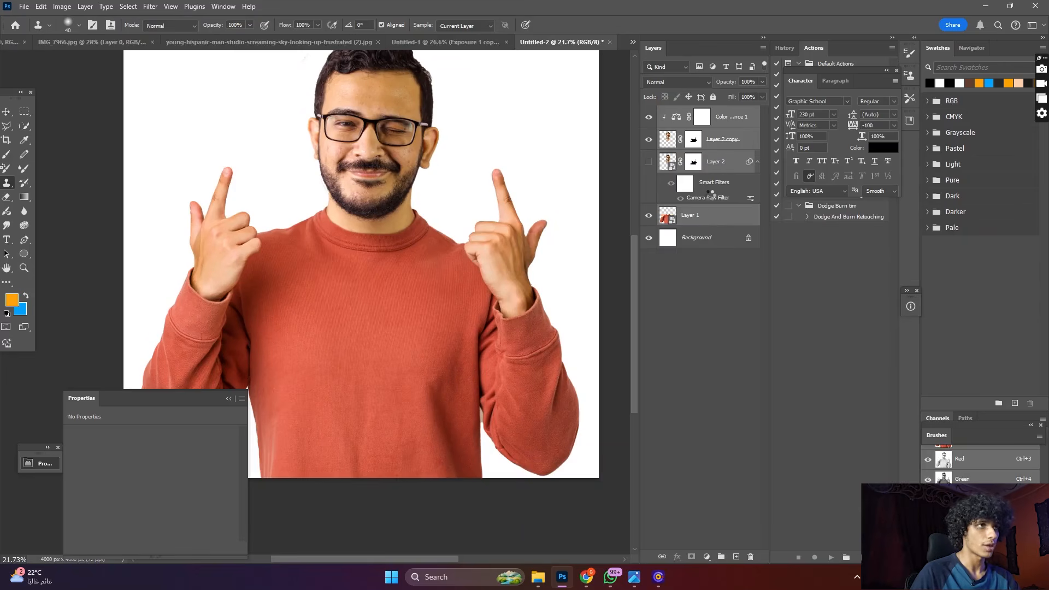
key(ctrl+j)
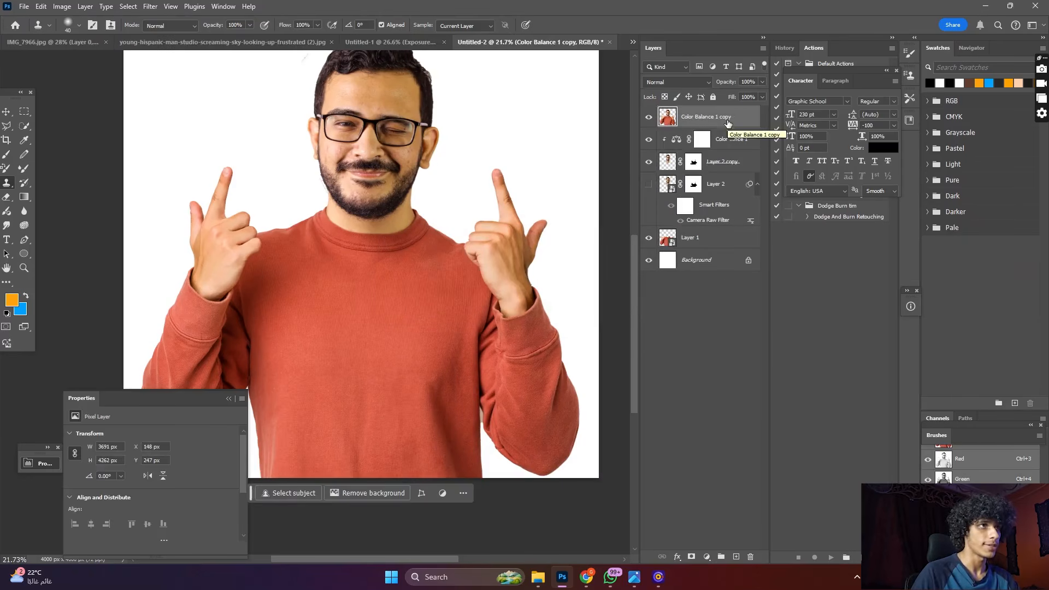
right_click(727, 123)
click(748, 334)
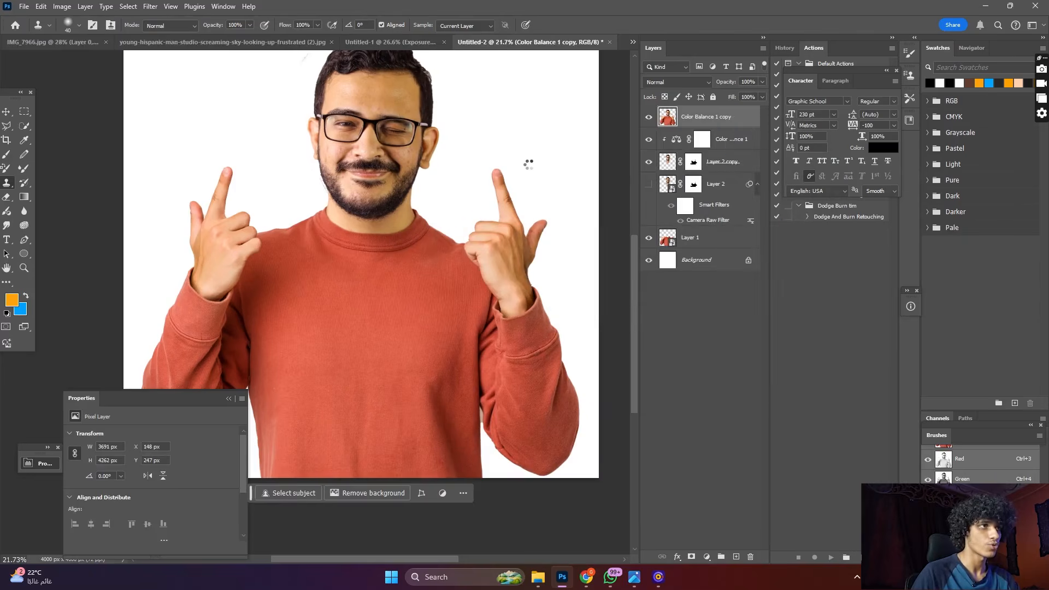
- Rasterize the Color Balance 1 copy smart object so that the neck beside the collar can be retouched with the Clone Stamp
scroll(473, 173, up, 10)
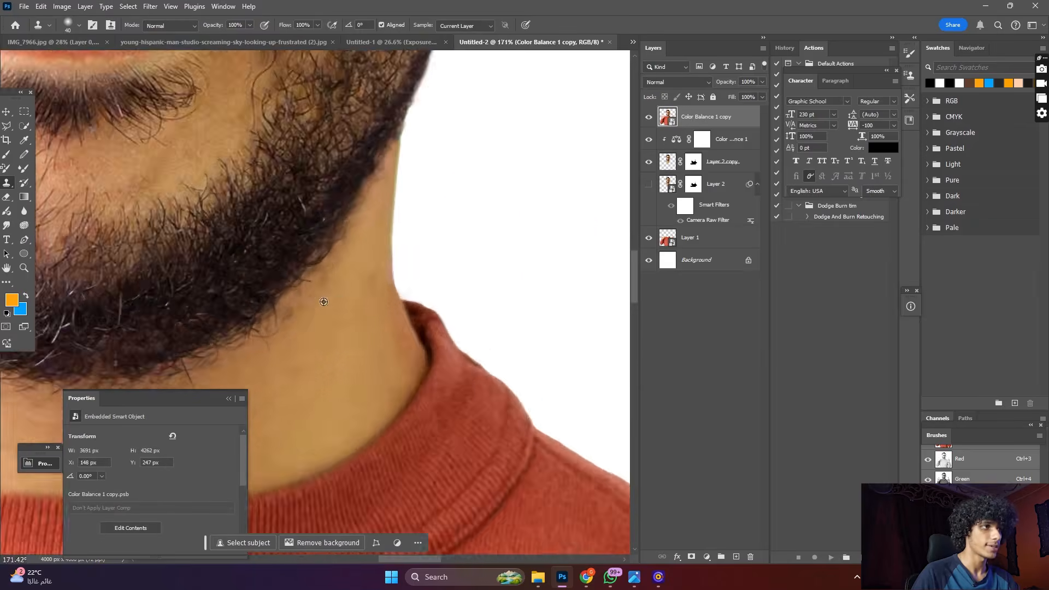
scroll(324, 302, up, 2)
click(403, 290)
click(475, 213)
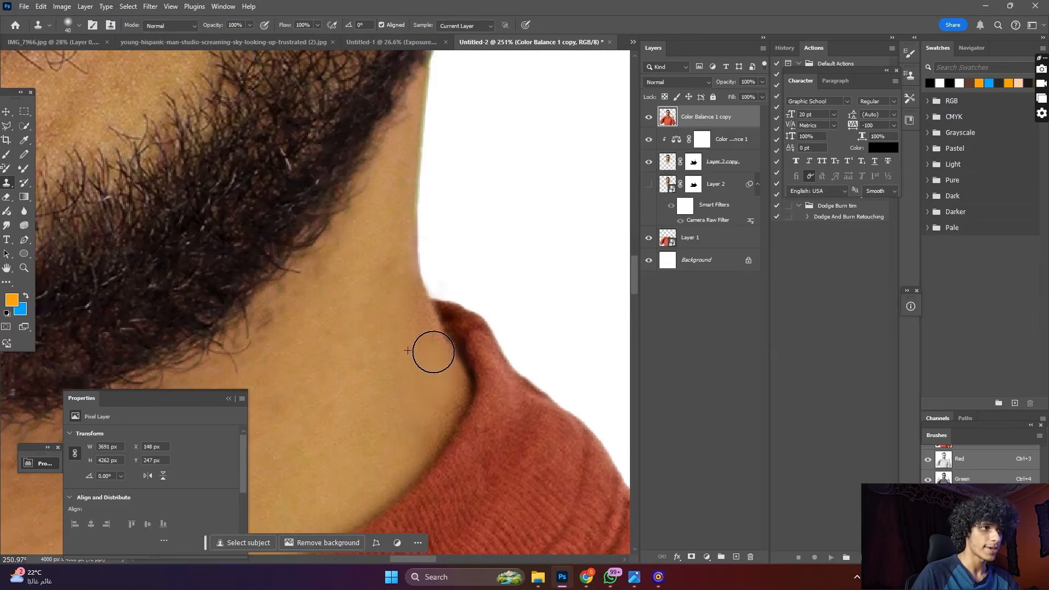
- Try cloning neck skin over the dark edge beside the sweater collar with a 15 px brush, and undo the stroke
key(bracketleft)
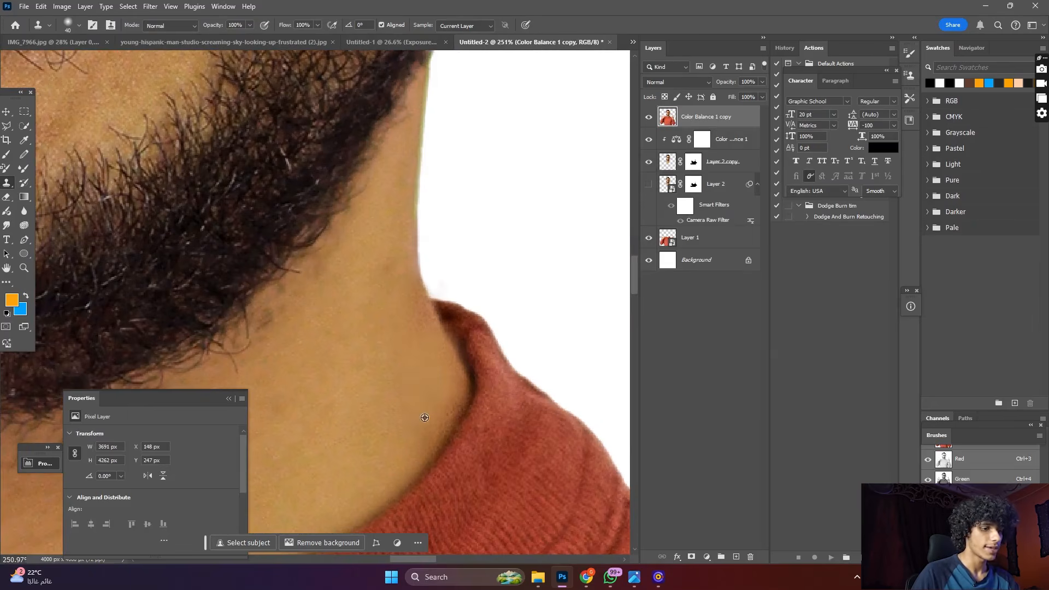
key(bracketleft)
key(bracketleft)
key(bracketleft)
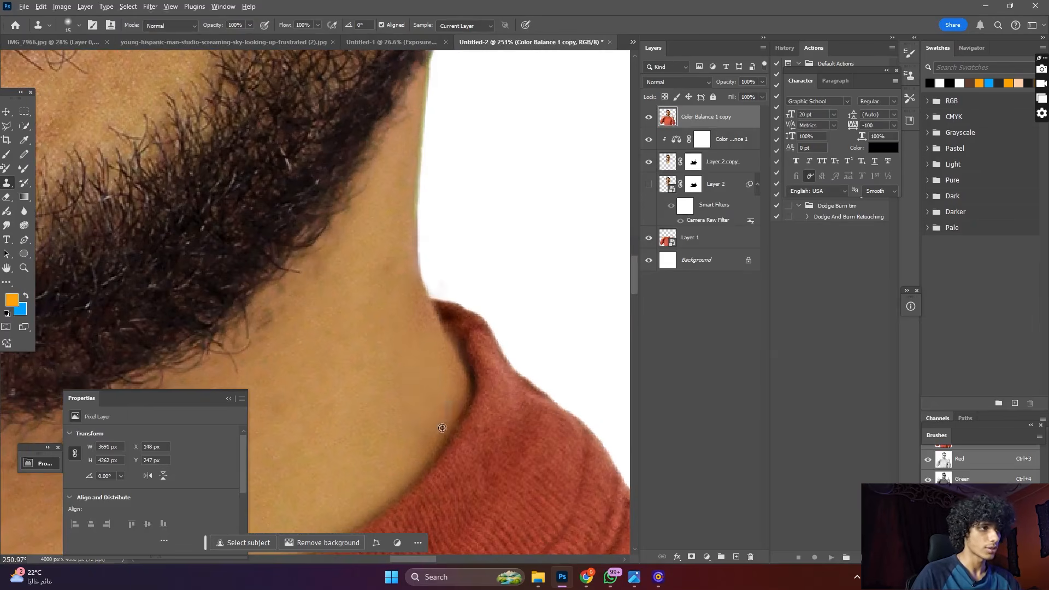
alt+click(417, 375)
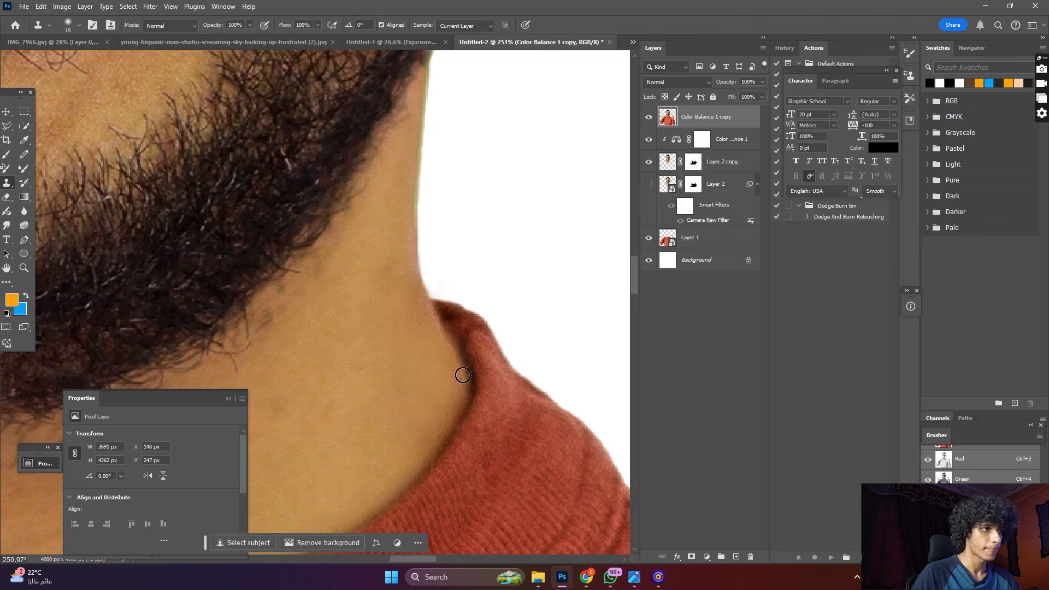
mouse_move(463, 377)
mouse_down()
mouse_move(442, 429)
mouse_move(464, 382)
mouse_up()
key(ctrl+z)
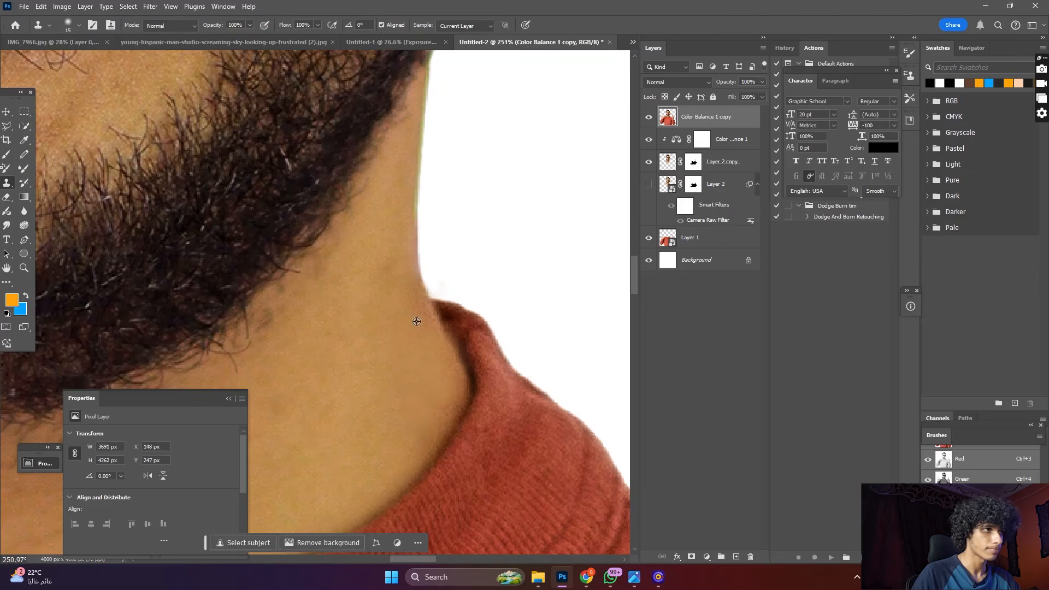
- Try another upward clone stroke along the neck edge at the collar, and undo it
scroll(436, 344, down, 2)
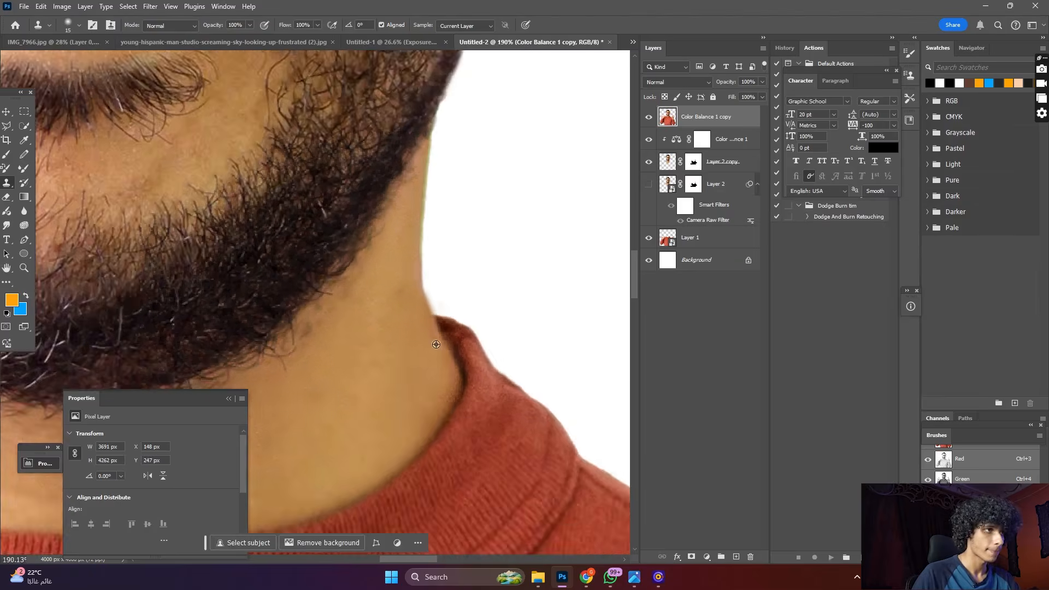
scroll(436, 344, down, 3)
scroll(436, 345, up, 3)
mouse_move(448, 375)
mouse_down()
mouse_move(457, 355)
mouse_move(429, 402)
mouse_move(452, 346)
mouse_up()
key(ctrl+z)
- Examine the head, neck blend and sweater of the finished composite close up and in full view
scroll(517, 230, down, 6)
scroll(519, 231, down, 2)
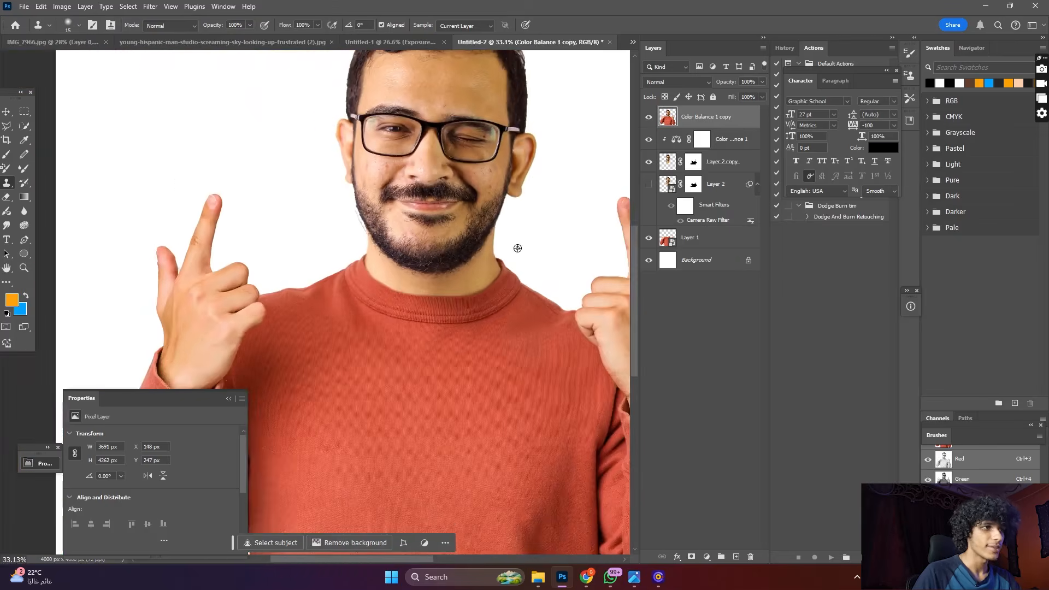
scroll(517, 244, up, 2)
scroll(517, 243, down, 6)
scroll(437, 130, up, 4)
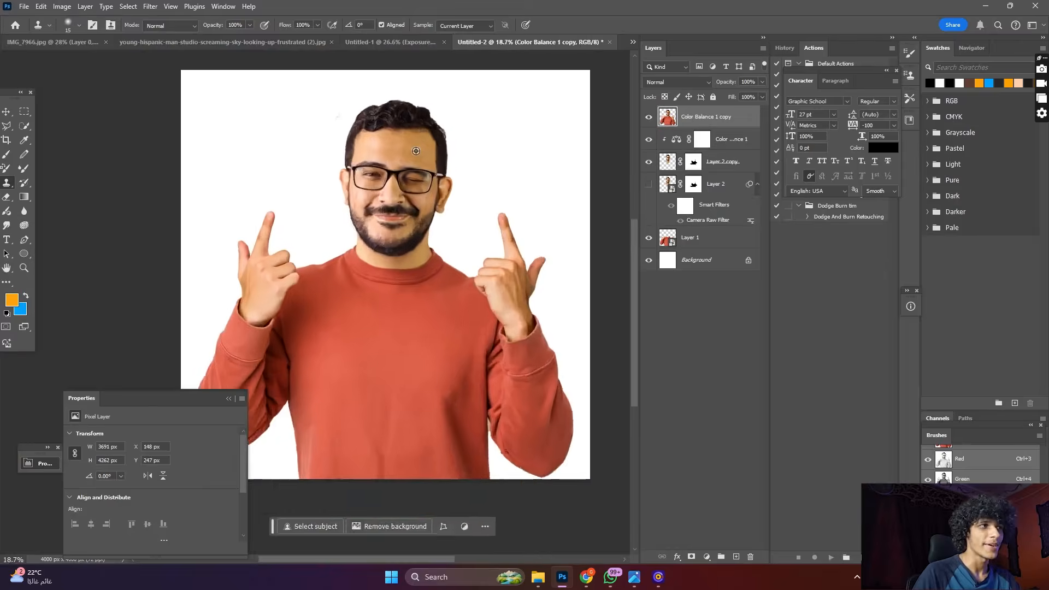
scroll(388, 168, down, 2)
scroll(387, 167, up, 2)
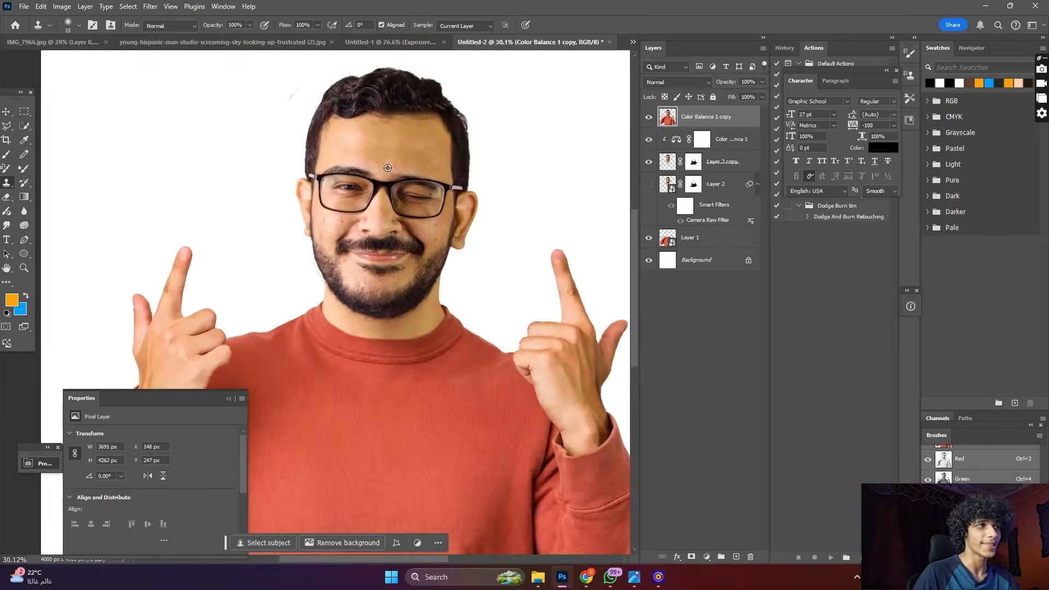
scroll(388, 168, down, 3)
scroll(388, 167, up, 2)
scroll(387, 167, down, 3)
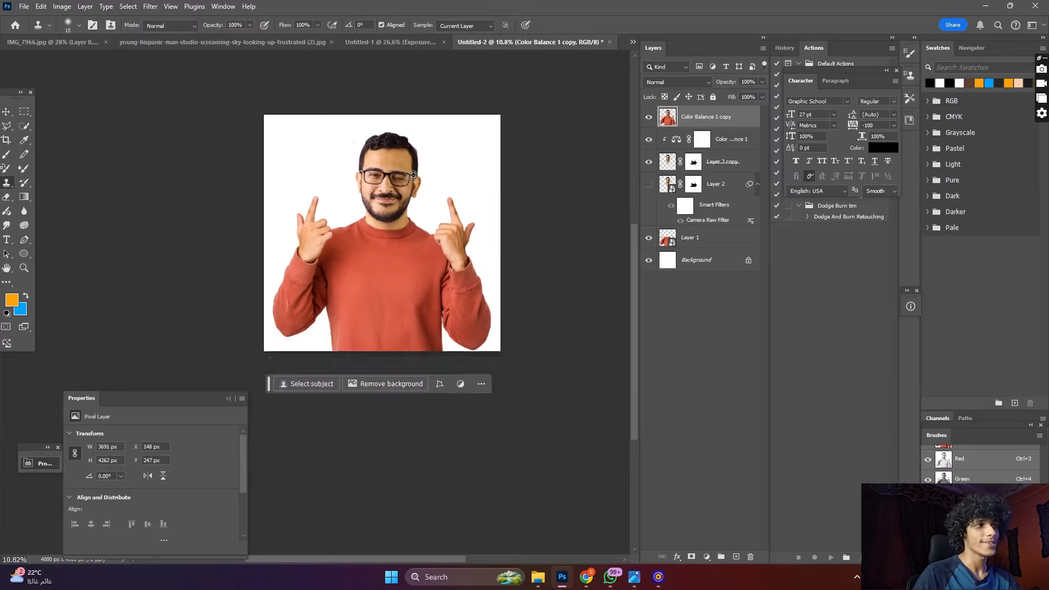
scroll(413, 175, up, 1)
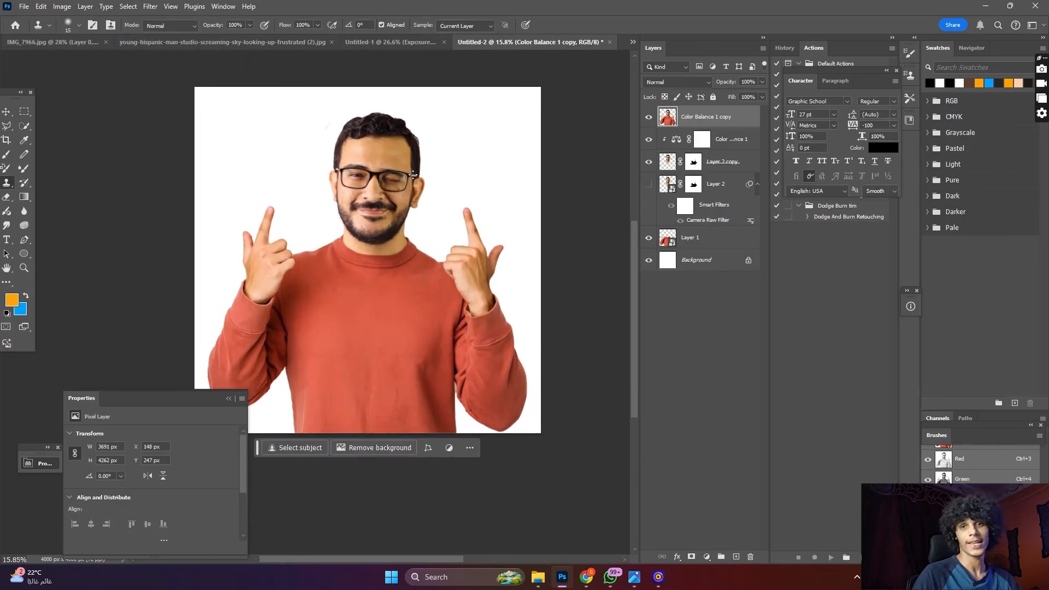